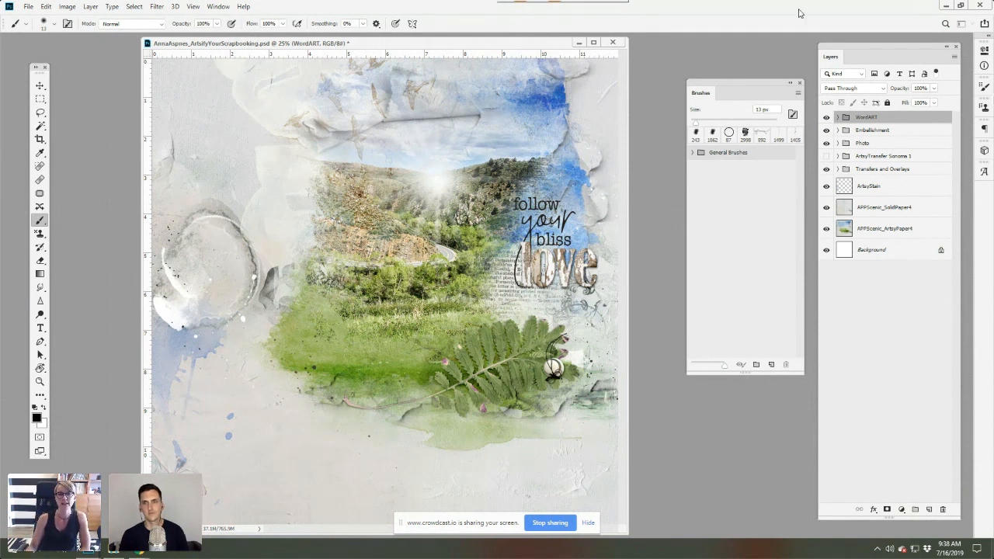
Step: Rearrange the workspace by moving the layout's document window and the Layers panel closer together, and close the Styles panel
left_click_drag(494, 49, 465, 49)
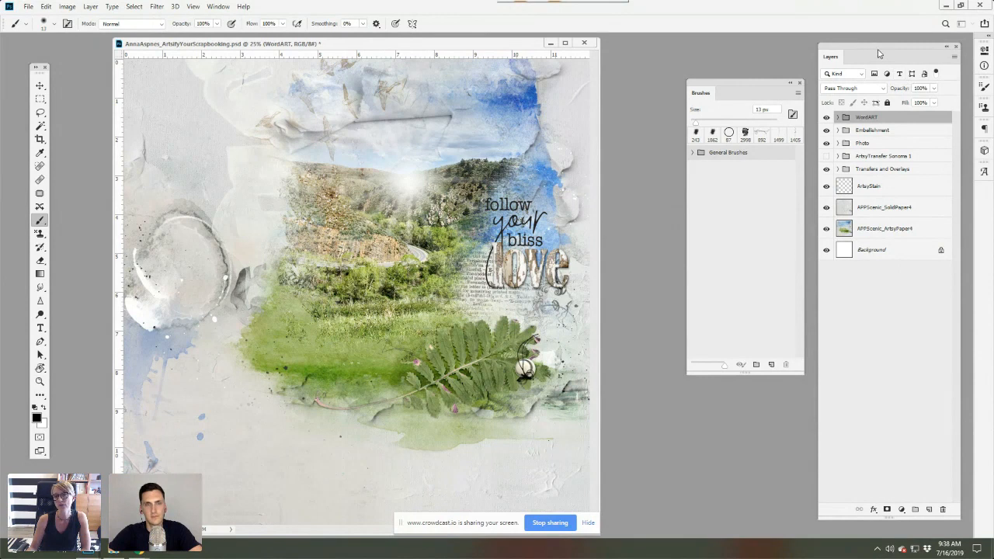
mouse_move(879, 53)
left_mouse_down()
mouse_move(722, 52)
mouse_move(729, 49)
left_mouse_up()
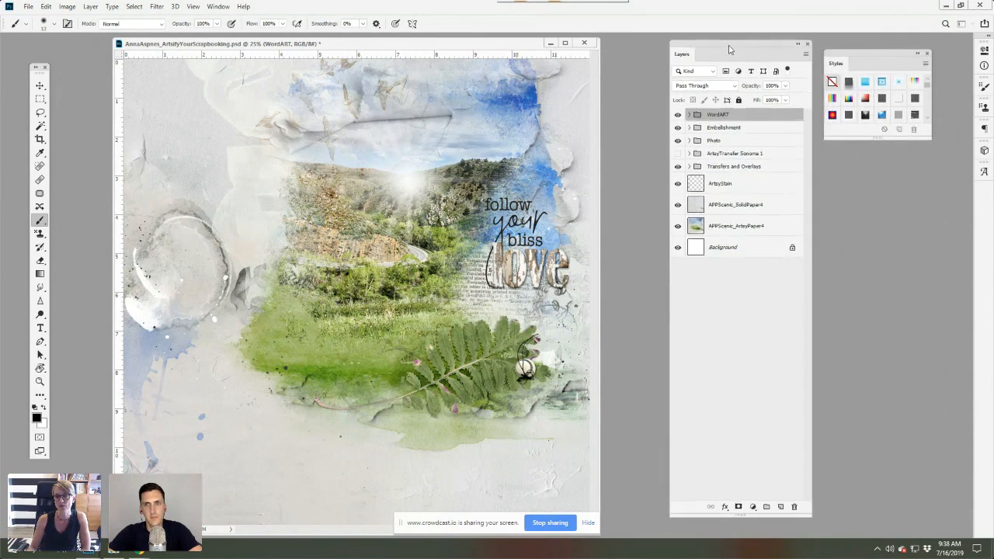
left_click(926, 53)
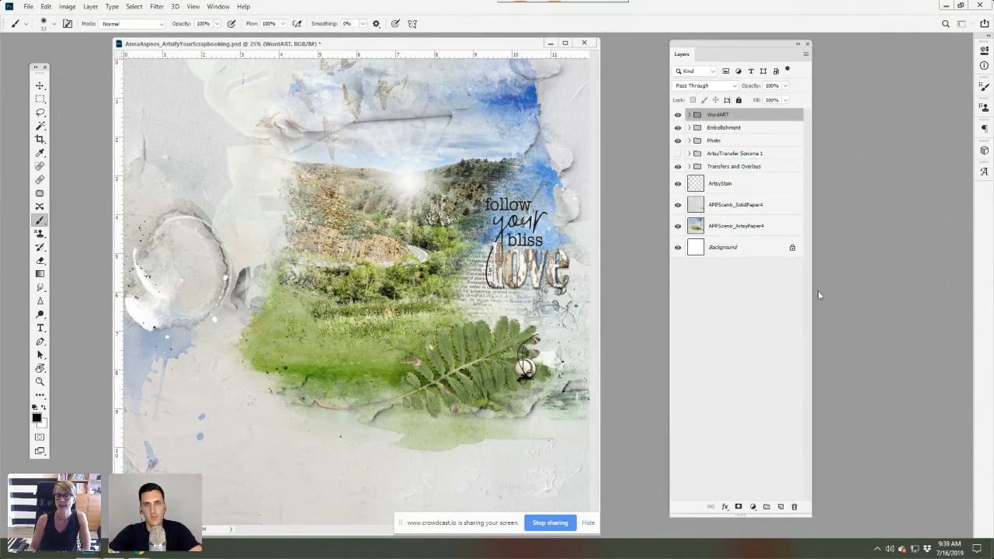
Step: Examine the contents of the Photo group and compare the layout with the Photo and WordART groups hidden and shown
left_click(689, 141)
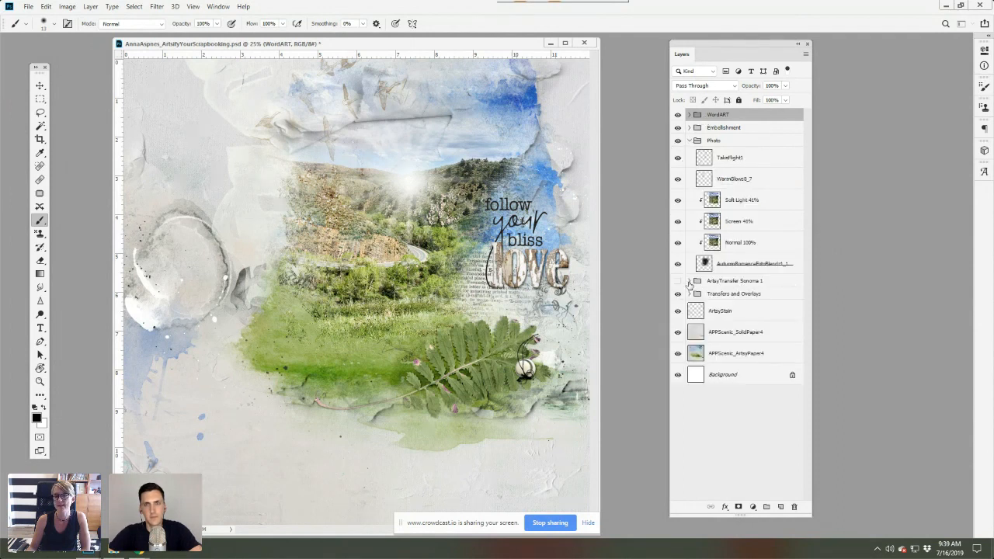
left_click(689, 141)
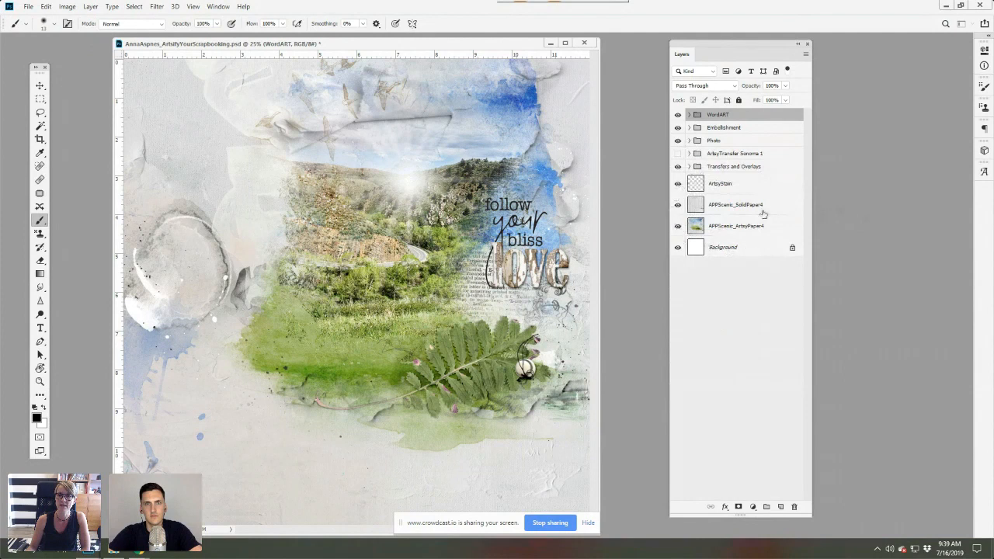
left_click(678, 141)
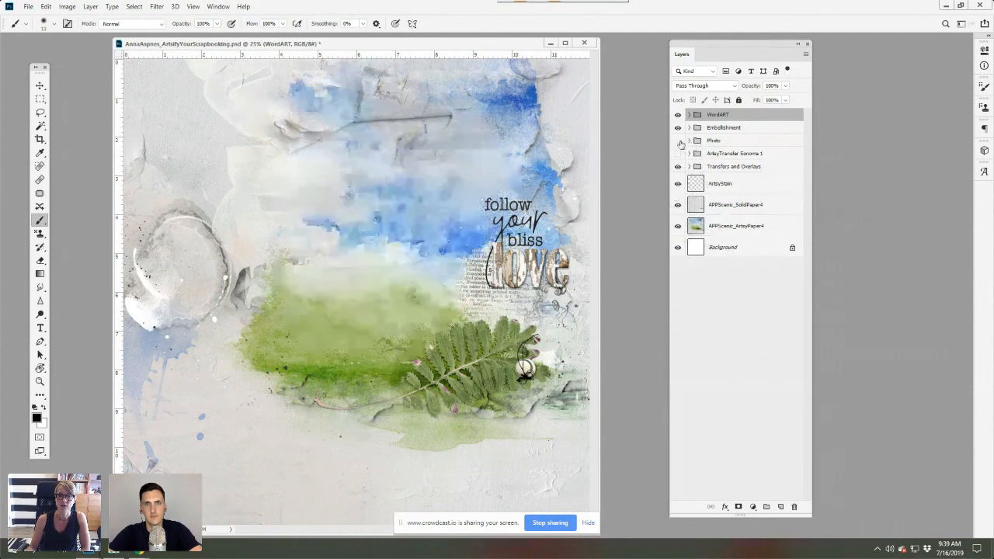
left_click(678, 141)
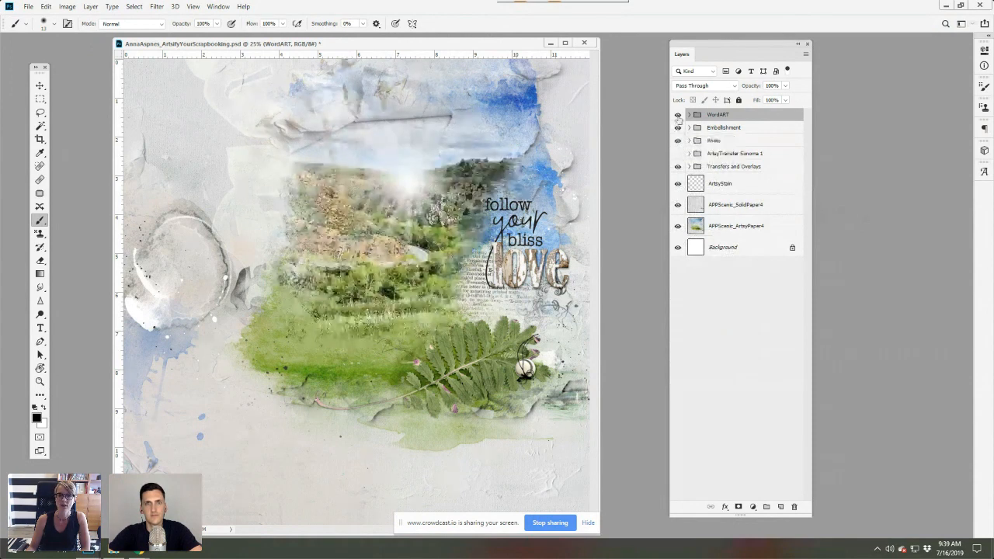
left_click(678, 115)
left_click(678, 115)
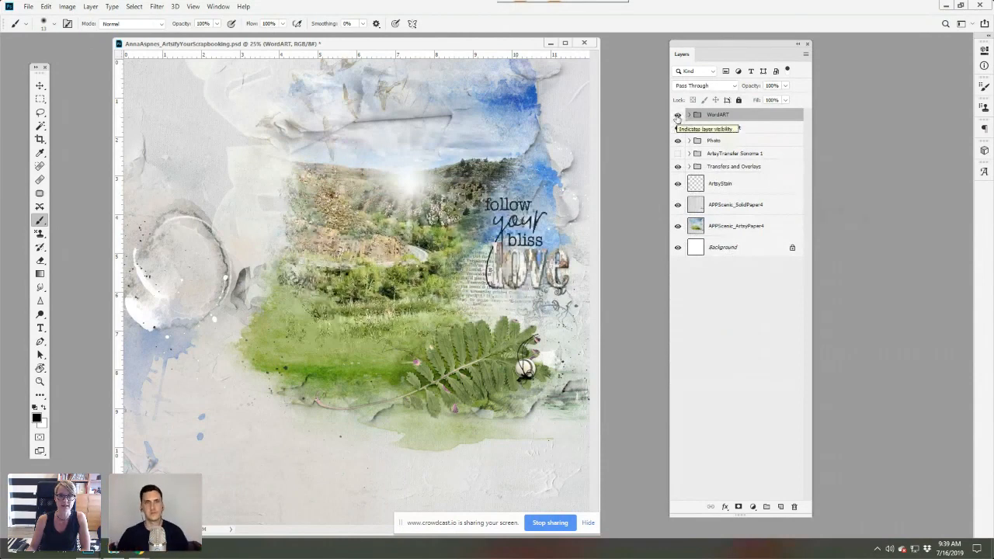
Step: Switch to File Explorer and preview the landscape photo and the Brush1 image in ArtPlay Palette Scenic A's BrushSet folder
key("alt+Tab")
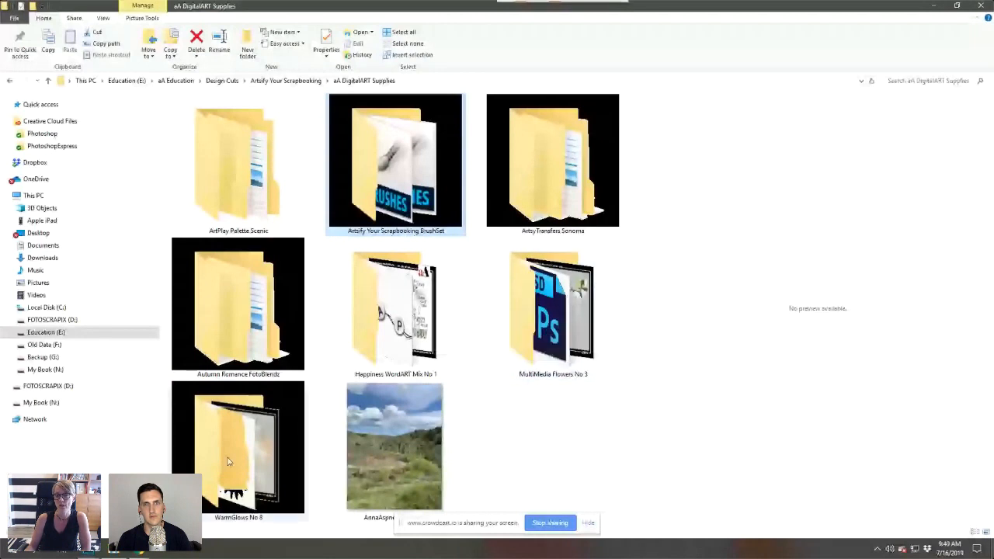
left_click(395, 447)
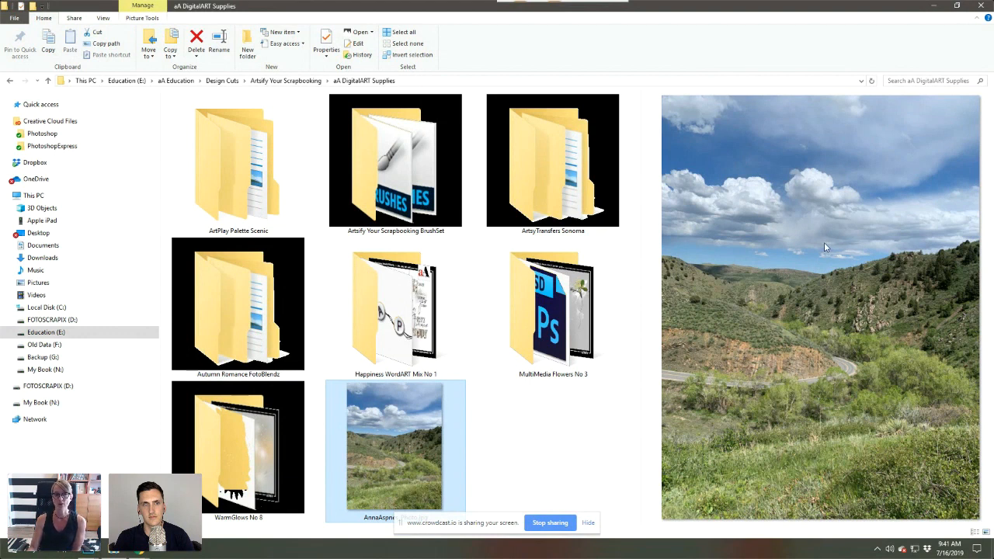
double_click(249, 190)
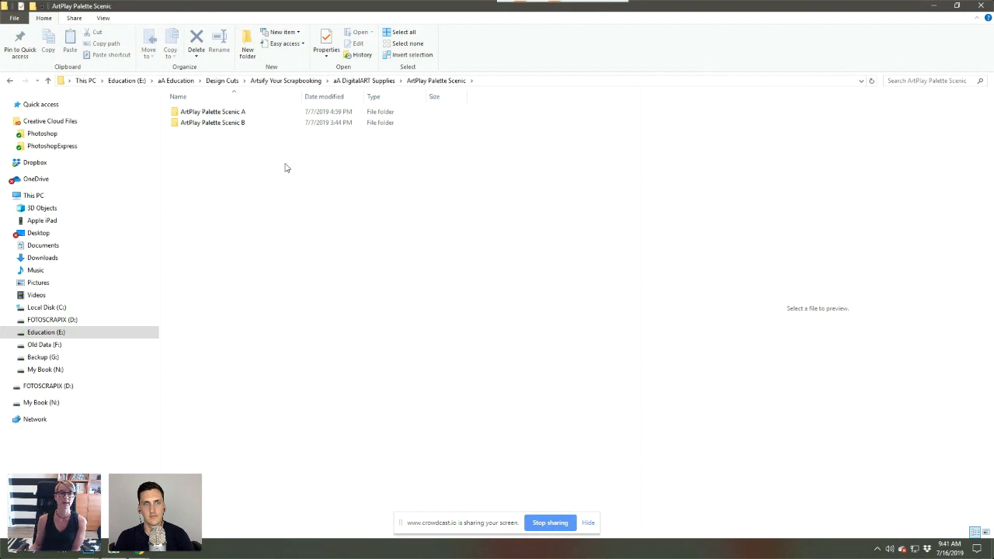
double_click(227, 113)
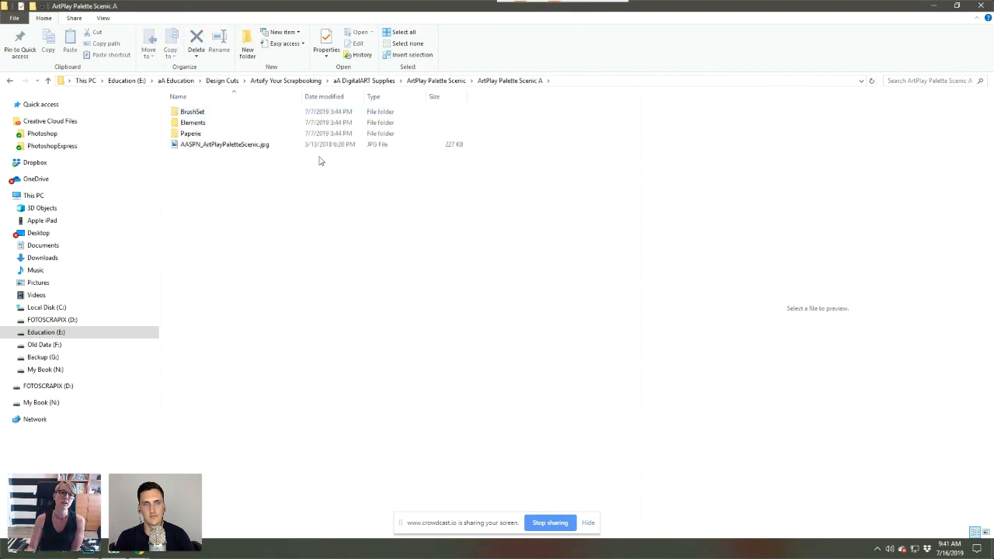
double_click(204, 115)
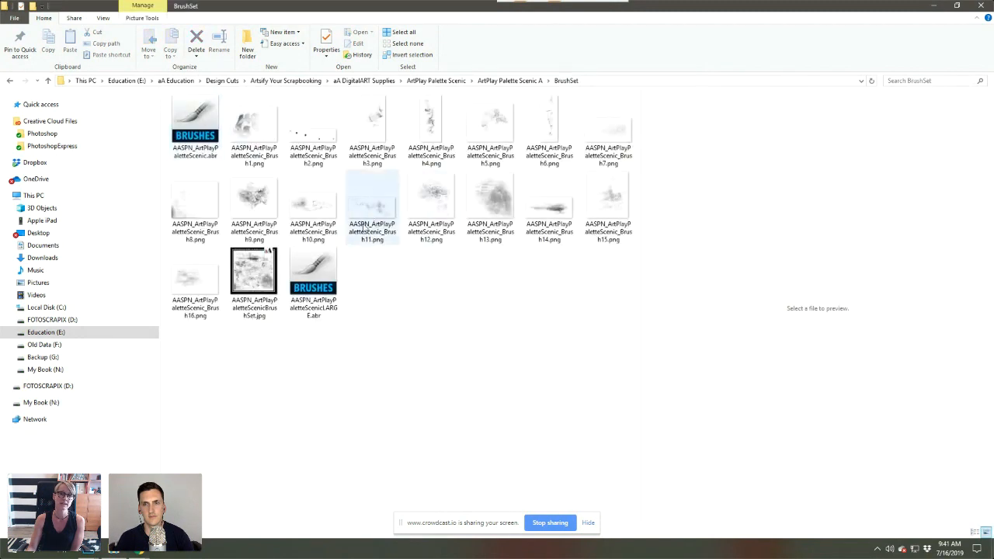
left_click(265, 128)
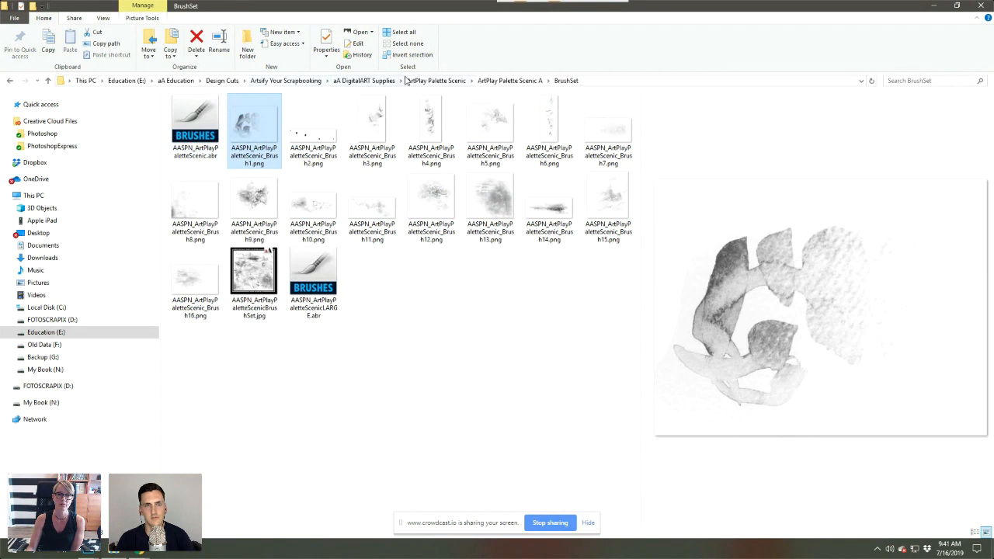
Step: Browse ArtPlay Palette Scenic A's Elements folder, looking into Paper Strip and previewing the green and pink button images
left_click(502, 81)
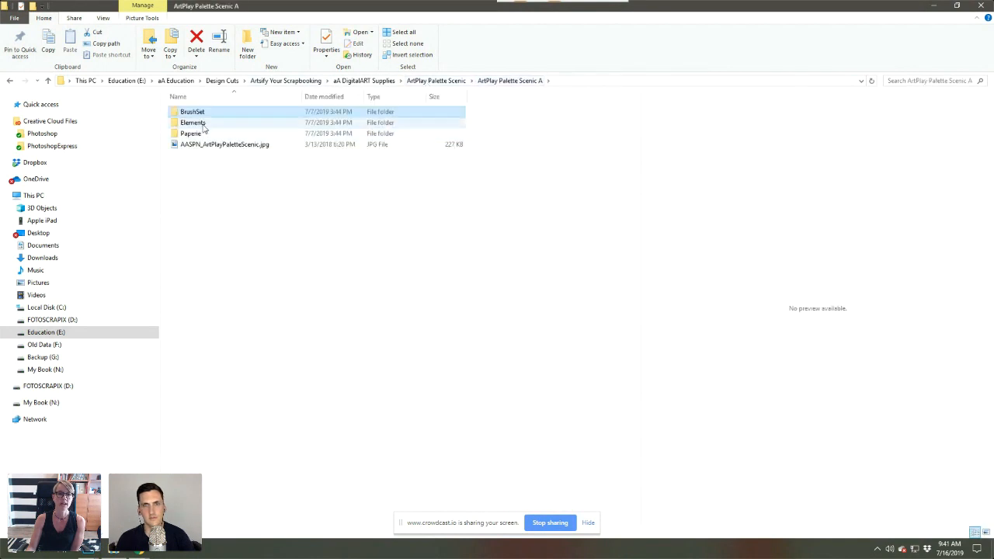
double_click(200, 121)
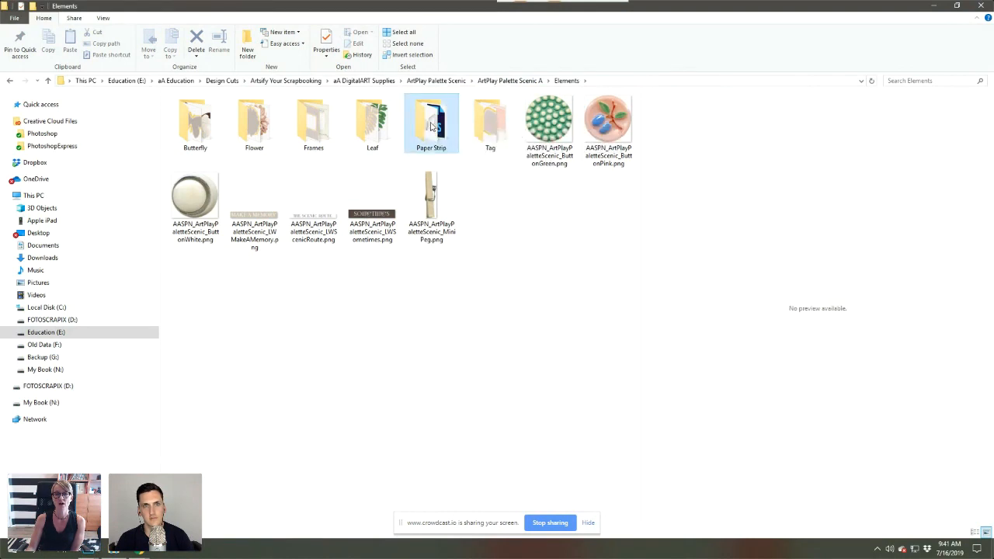
double_click(429, 126)
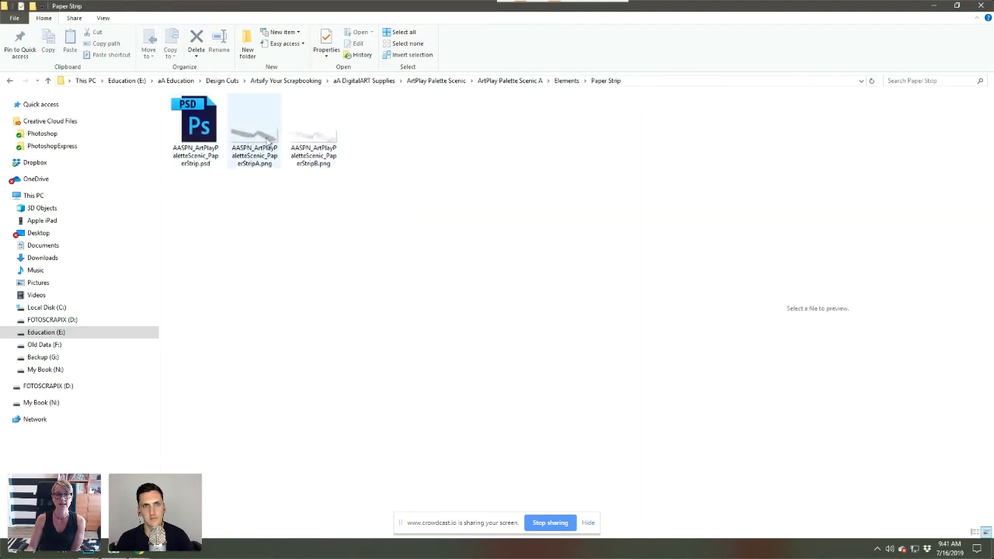
left_click(9, 81)
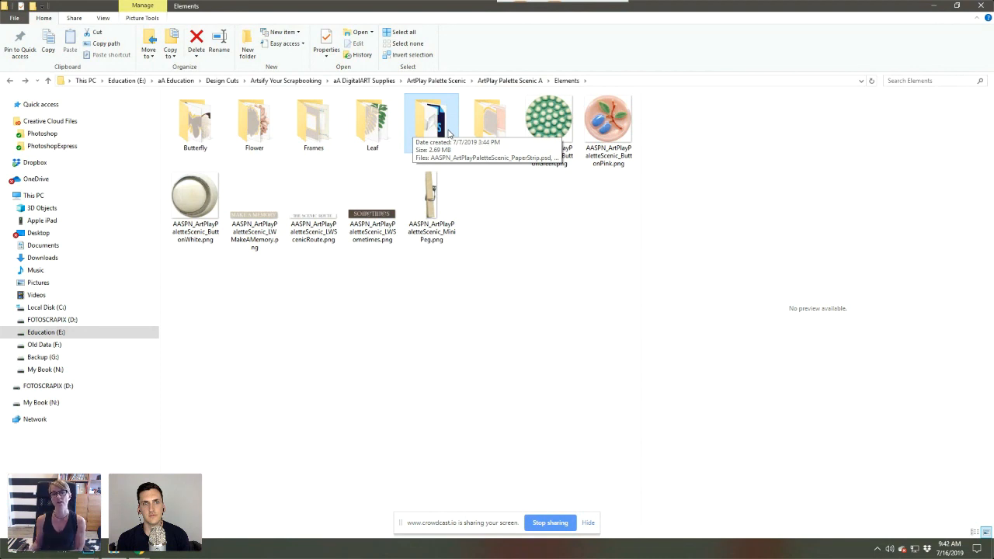
left_click(549, 132)
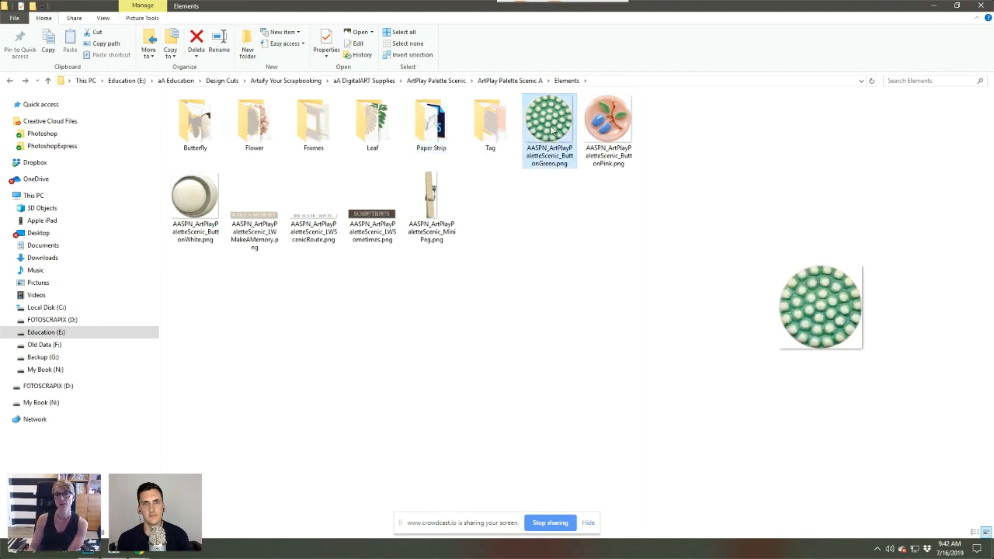
left_click(613, 128)
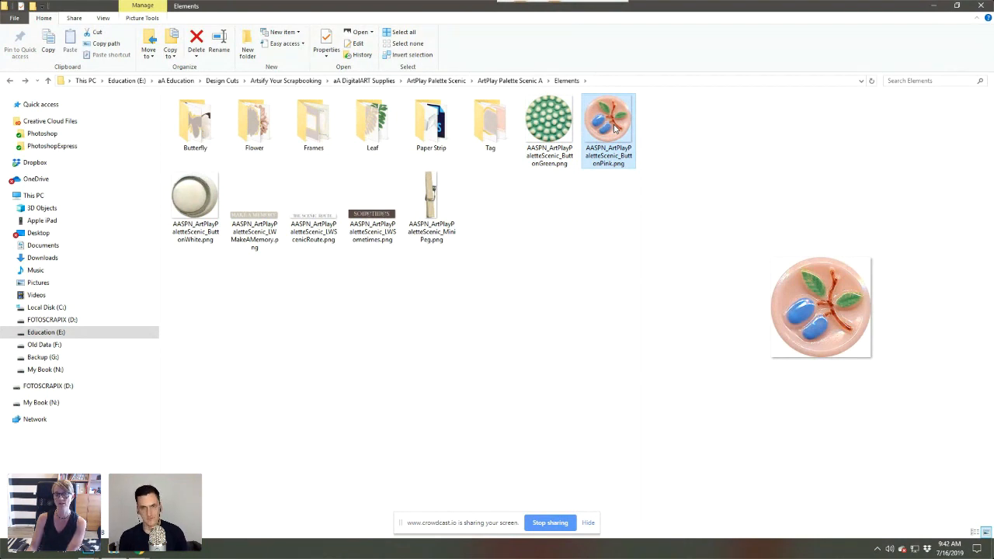
Step: Preview ArtsyPaper1 through ArtsyPaper5 in ArtPlay Palette Scenic A's Paperie folder, returning to ArtsyPaper4
left_click(511, 81)
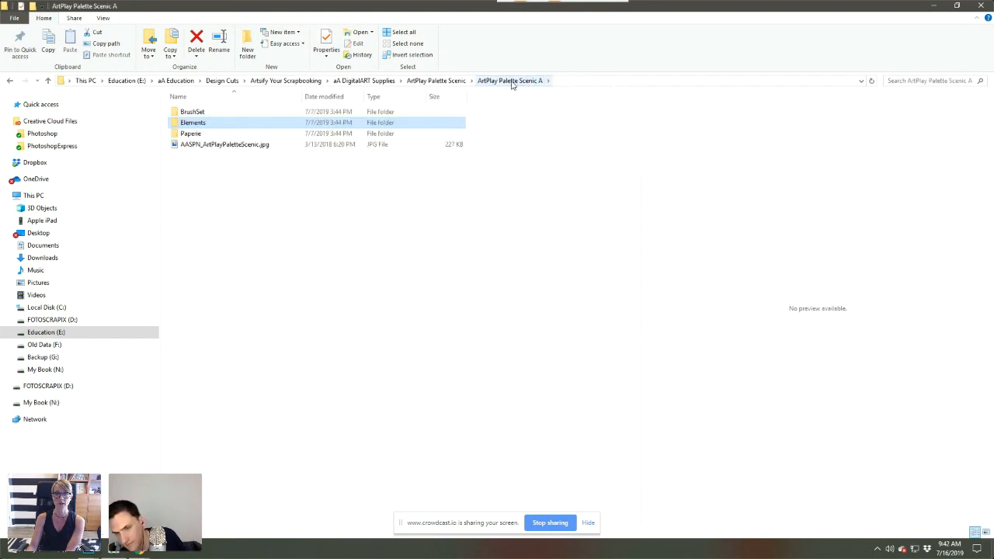
double_click(194, 134)
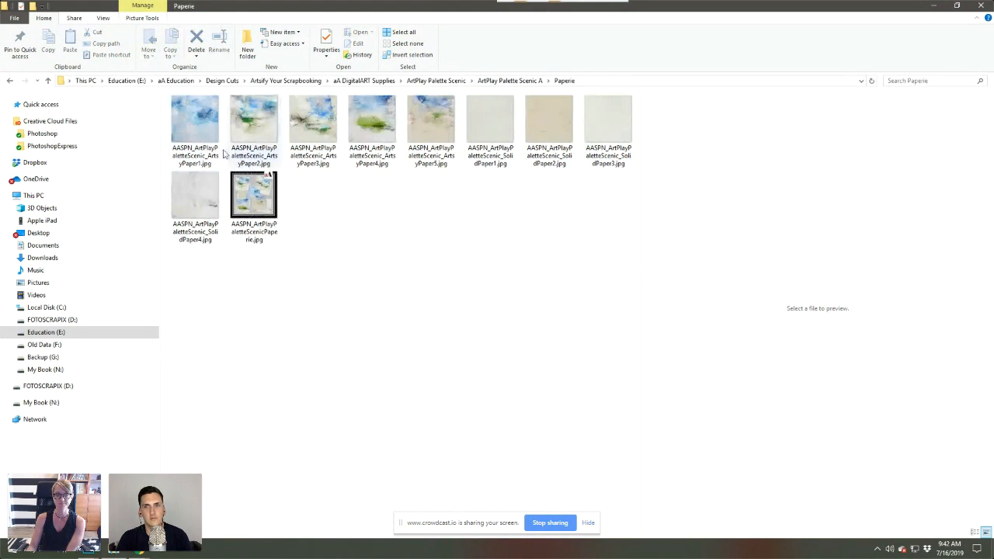
left_click(194, 124)
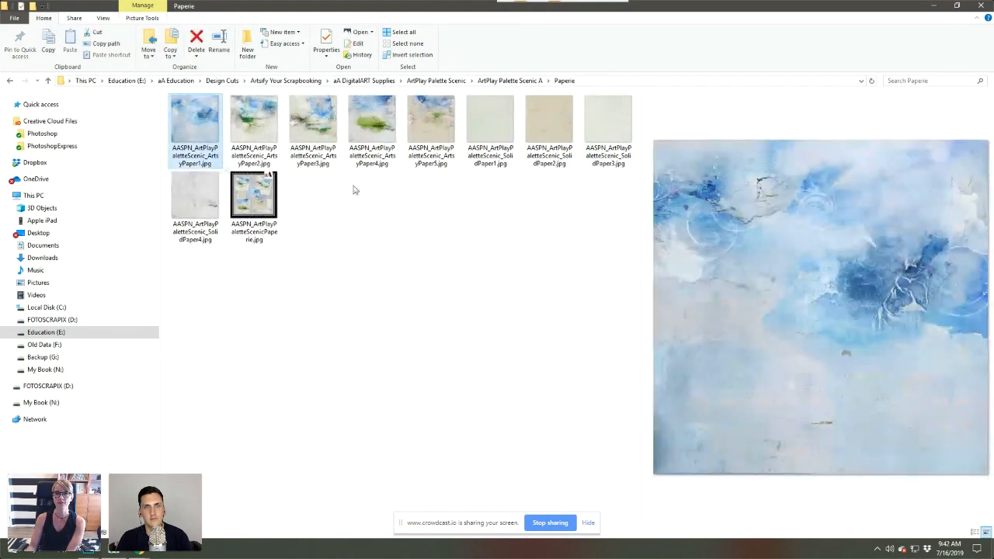
left_click(264, 128)
left_click(321, 132)
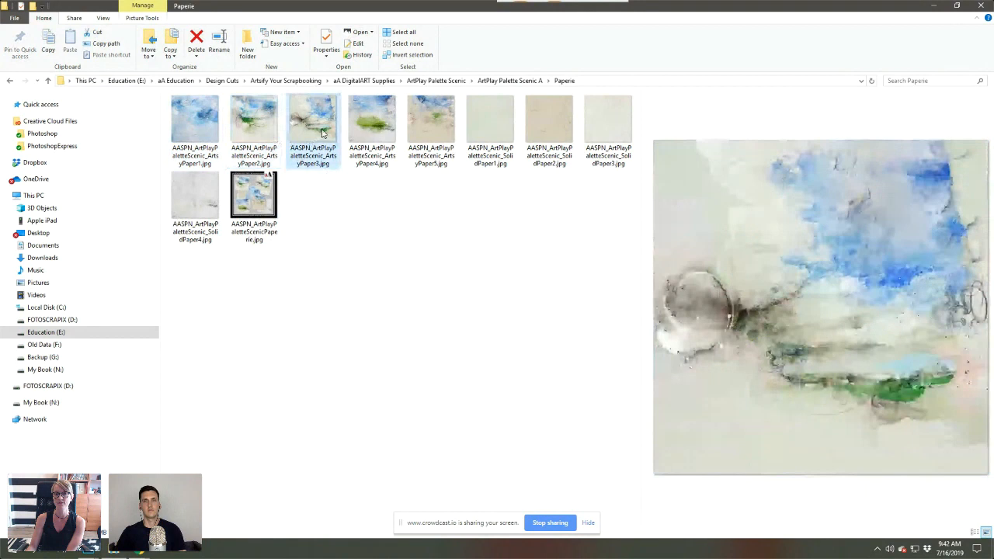
left_click(367, 134)
left_click(433, 134)
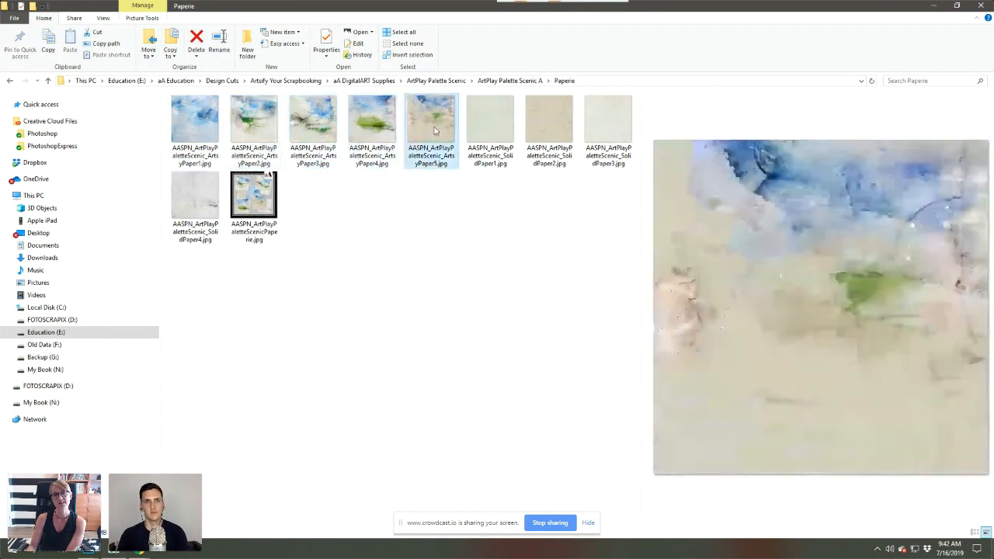
left_click(386, 138)
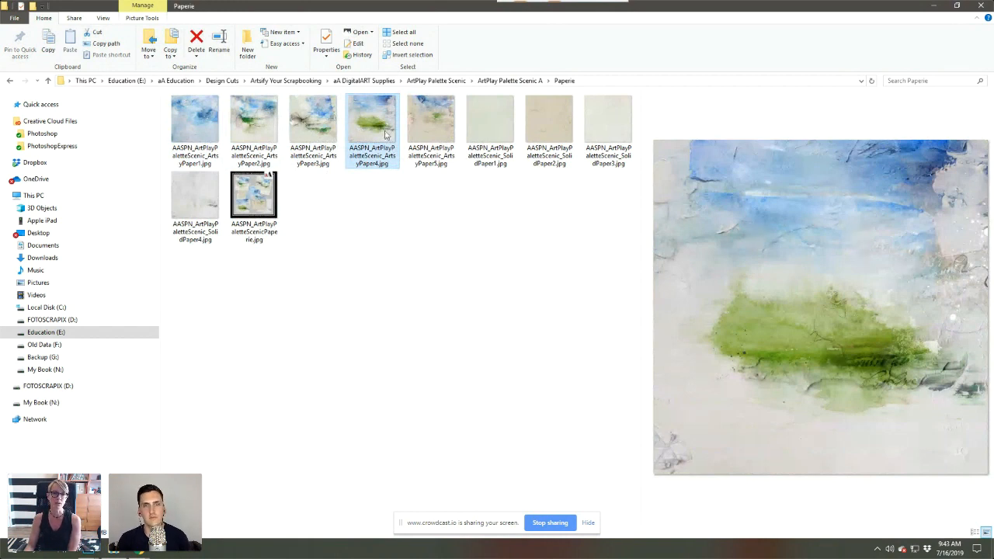
Step: Switch to Photoshop and open AASPN_ArtPlayPaletteScenic_ArtsyPaper4.jpg and AASPN_ArtPlayPaletteScenic_SolidPaper4.jpg together from the Paperie folder
left_click(88, 550)
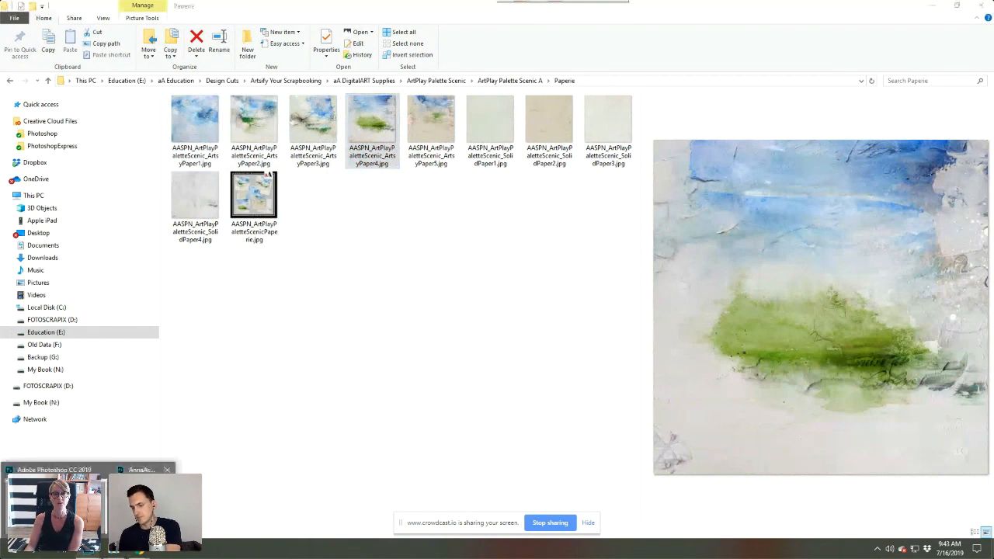
left_click(54, 505)
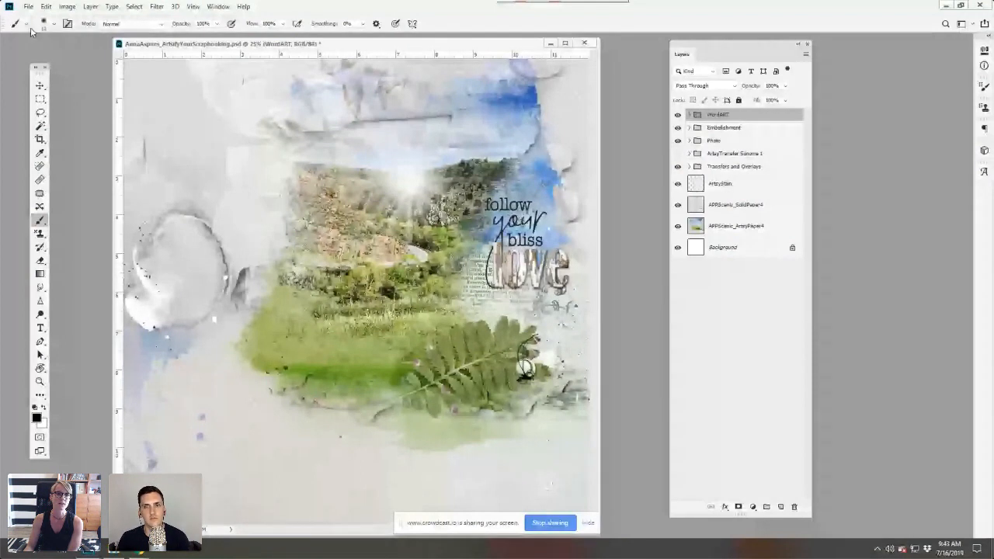
key("ctrl+o")
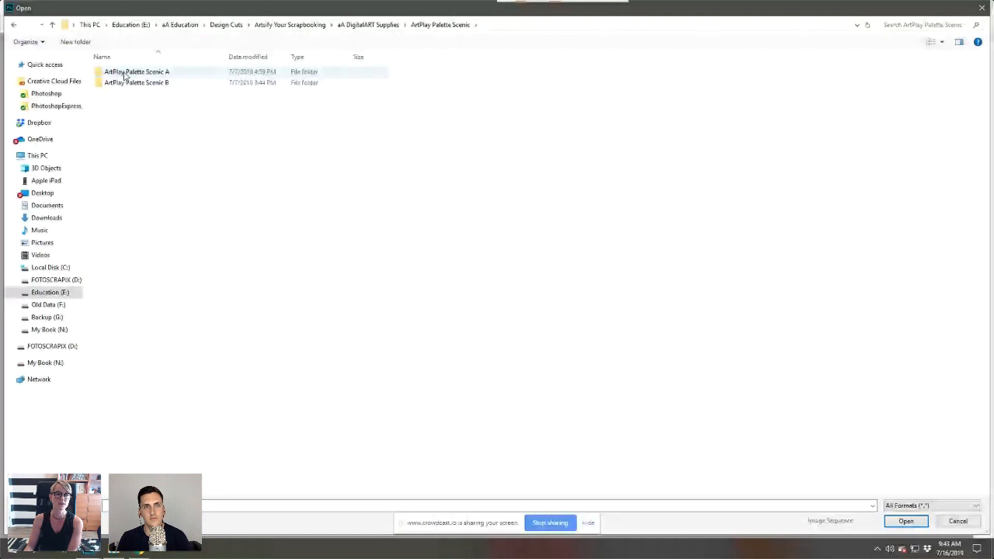
double_click(125, 74)
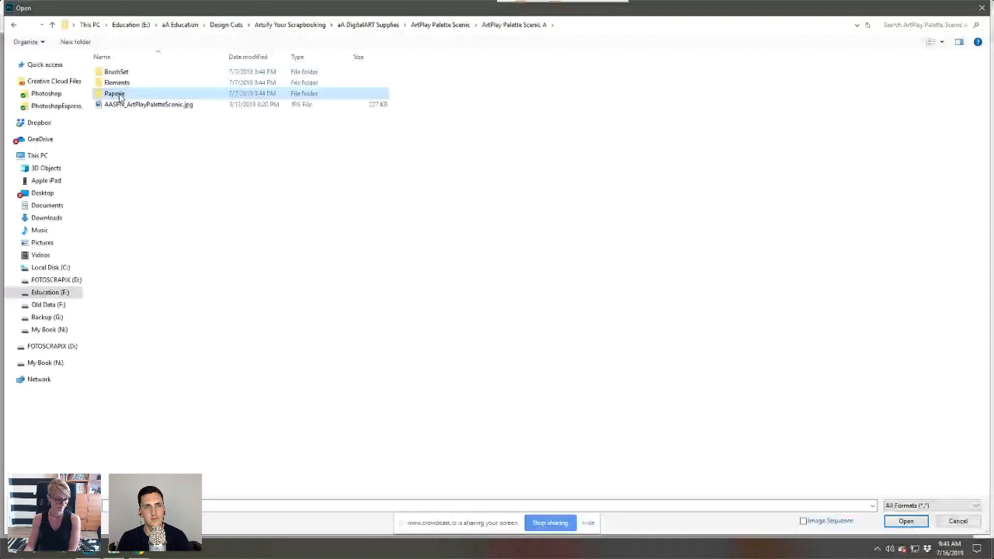
double_click(116, 94)
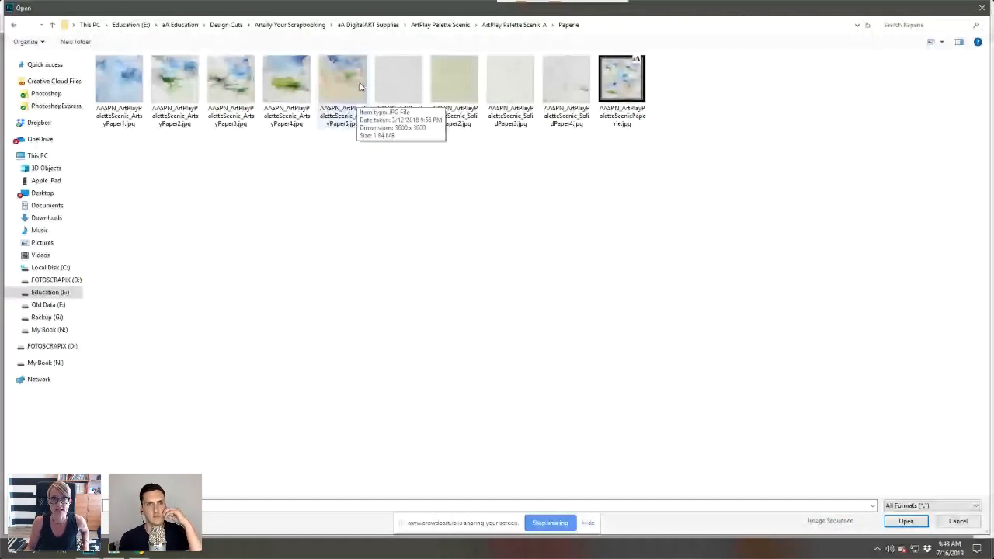
left_click(300, 87)
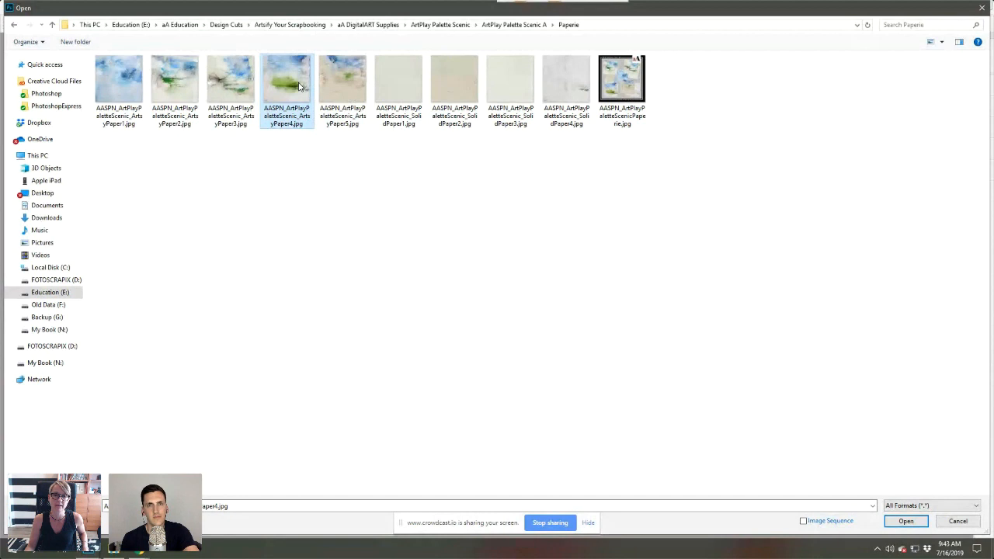
left_click(569, 91, "ctrl")
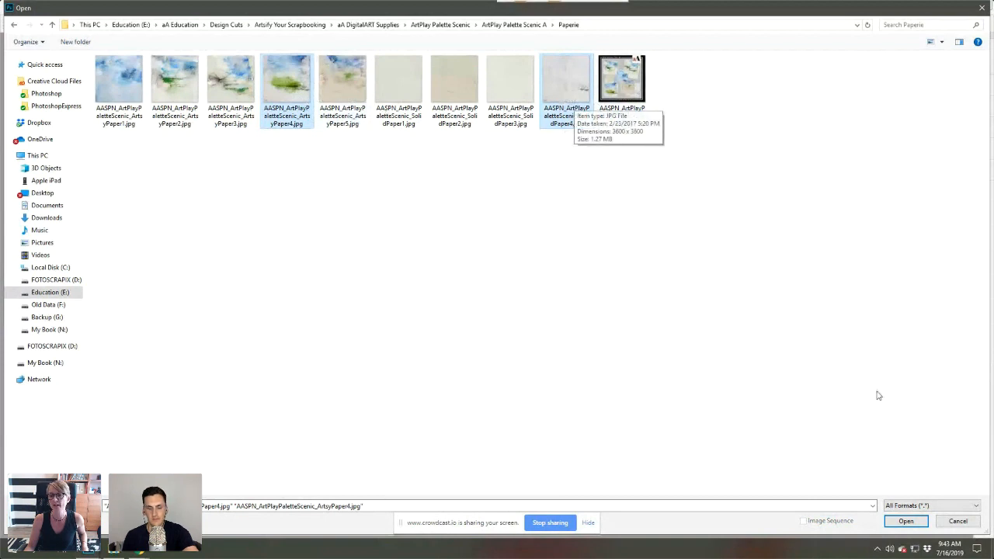
left_click(905, 521)
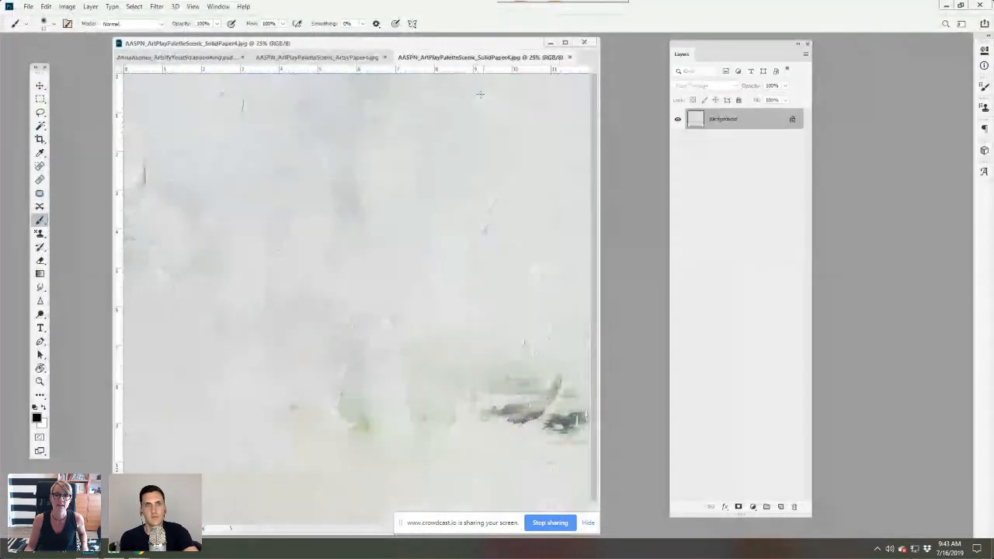
Step: Float the SolidPaper4 and ArtsyPaper4 documents in their own windows and activate the Move tool
left_click_drag(448, 60, 532, 87)
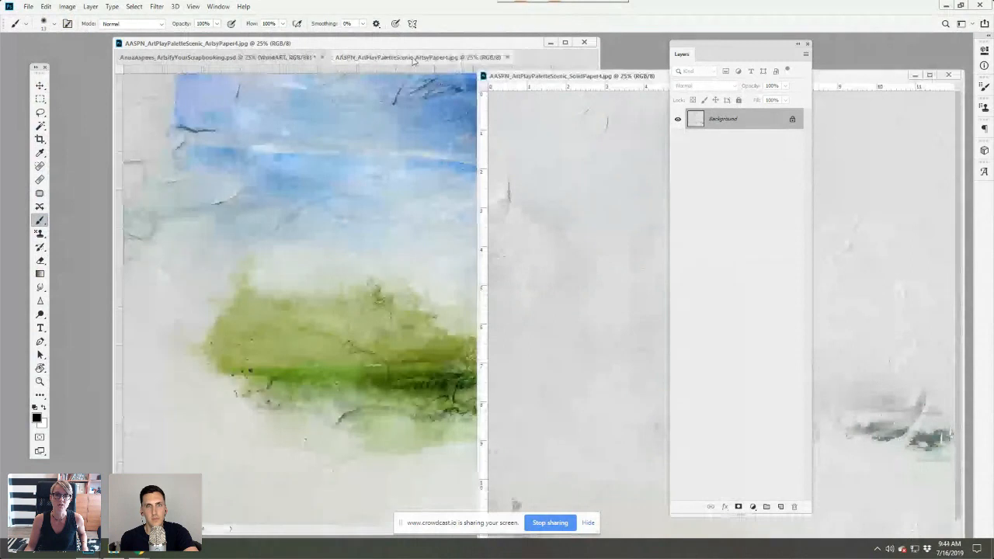
left_click_drag(417, 59, 609, 76)
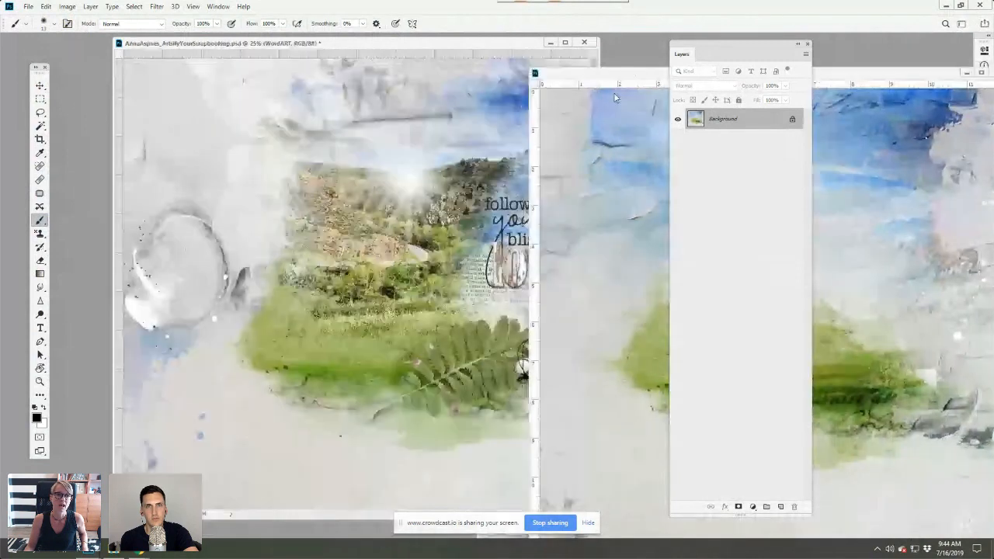
left_click(41, 86)
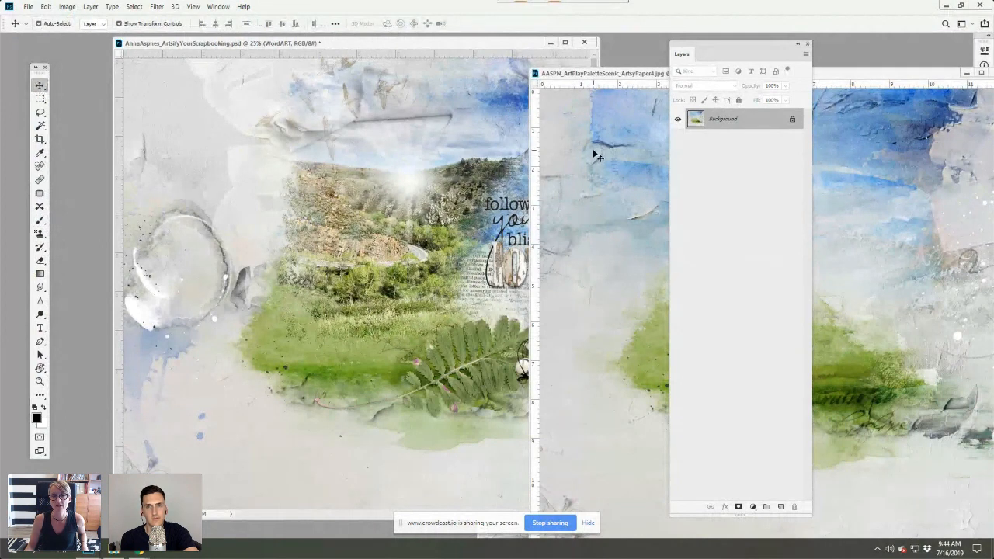
Step: Try copying the ArtsyPaper4 image into the finished layout, and delete the added layer
left_click_drag(596, 156, 272, 121)
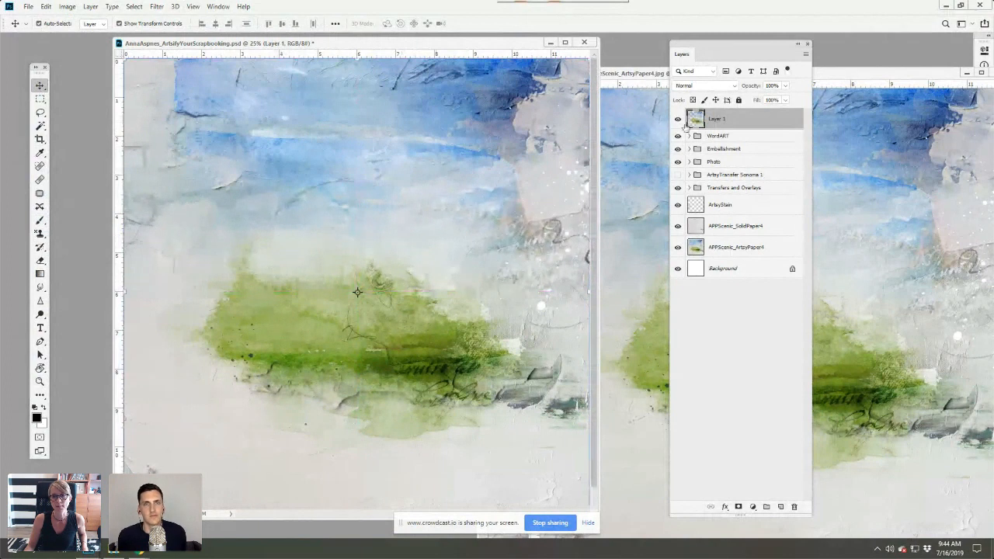
left_click_drag(737, 119, 793, 505)
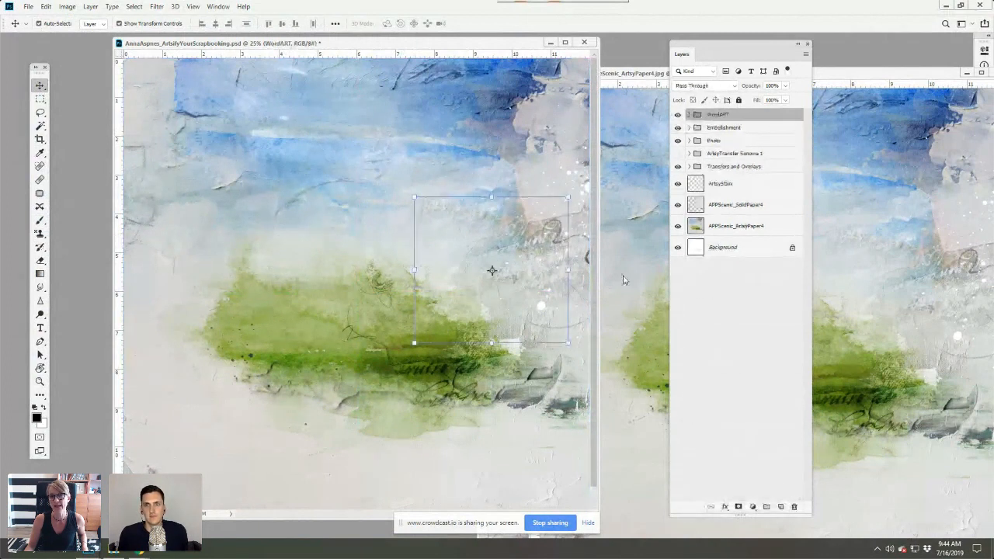
Step: Minimize the finished layout and create a new 12 x 12 inch RGB document at 300 pixels/inch with a white background
left_click(550, 42)
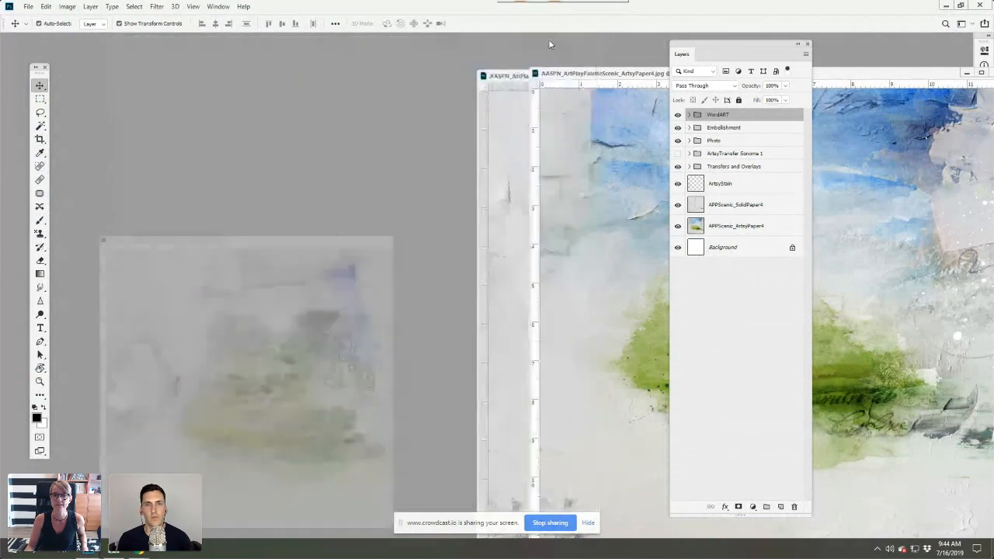
left_click(31, 8)
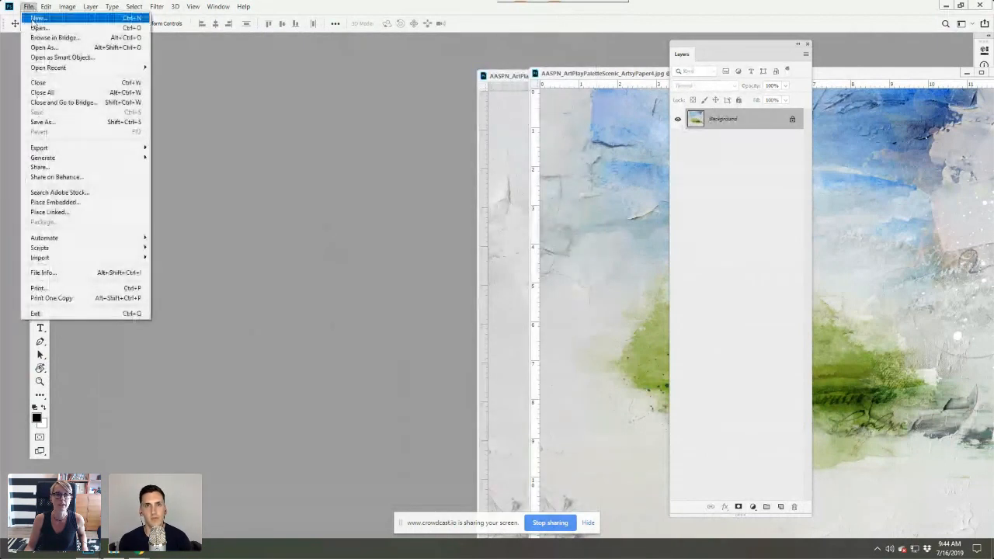
left_click(38, 17)
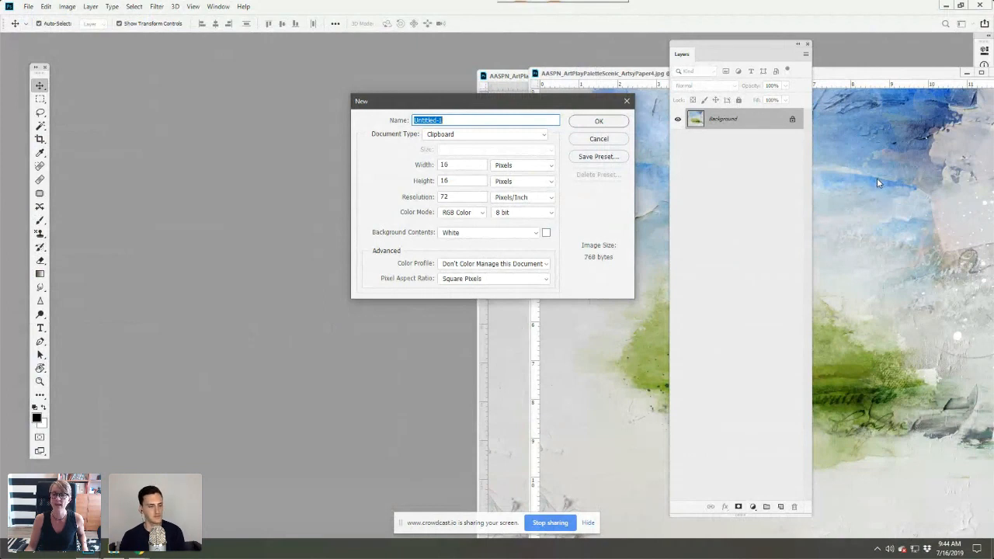
left_click(553, 166)
left_click(526, 185)
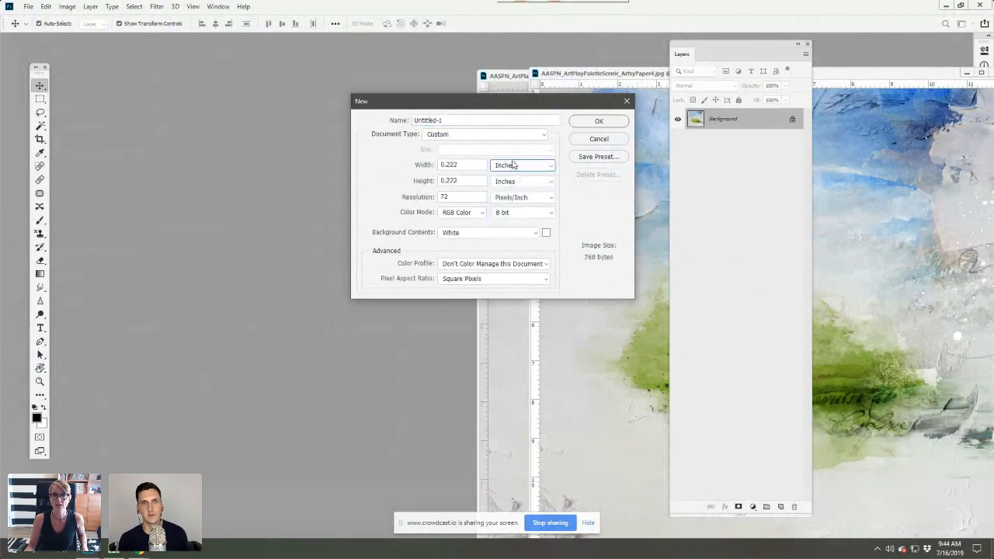
double_click(471, 164)
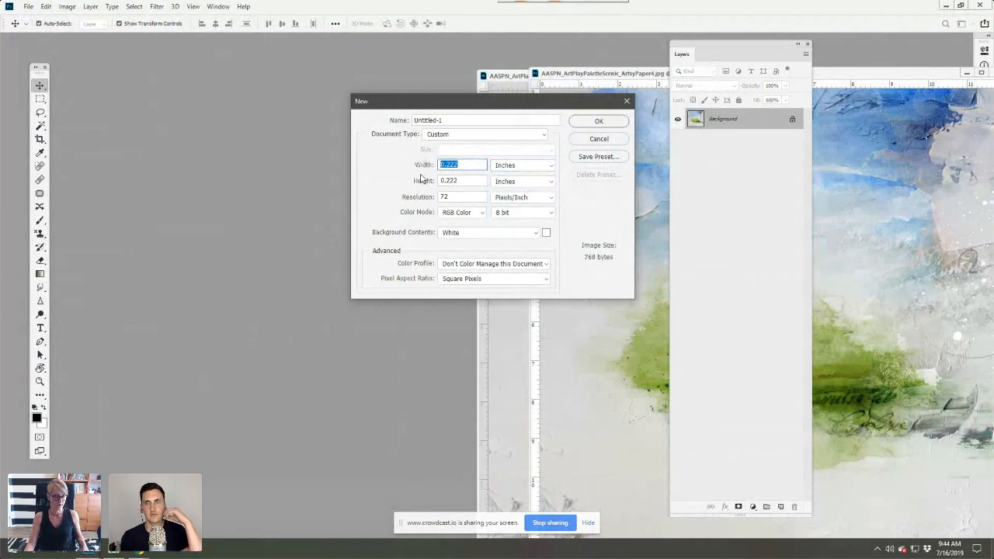
type("12")
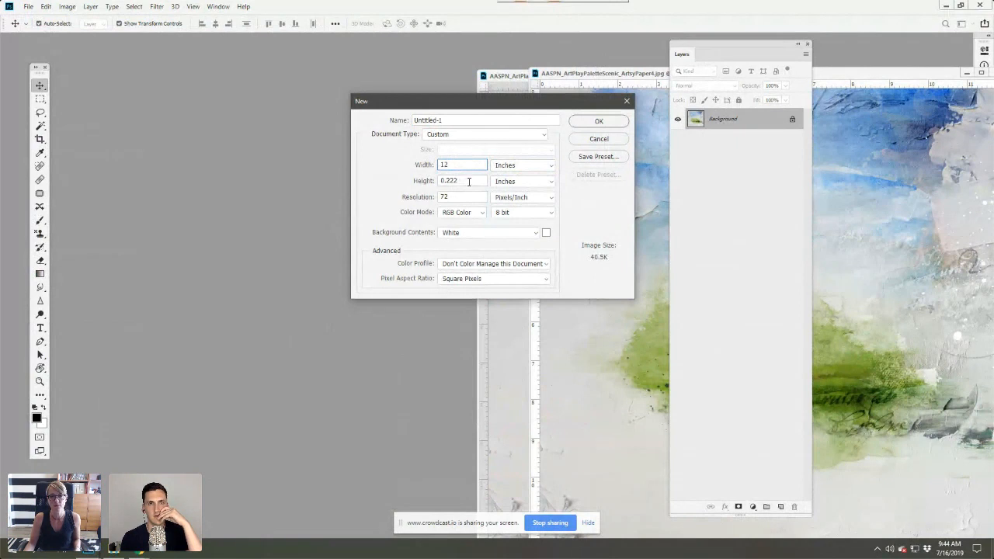
double_click(468, 180)
type("12")
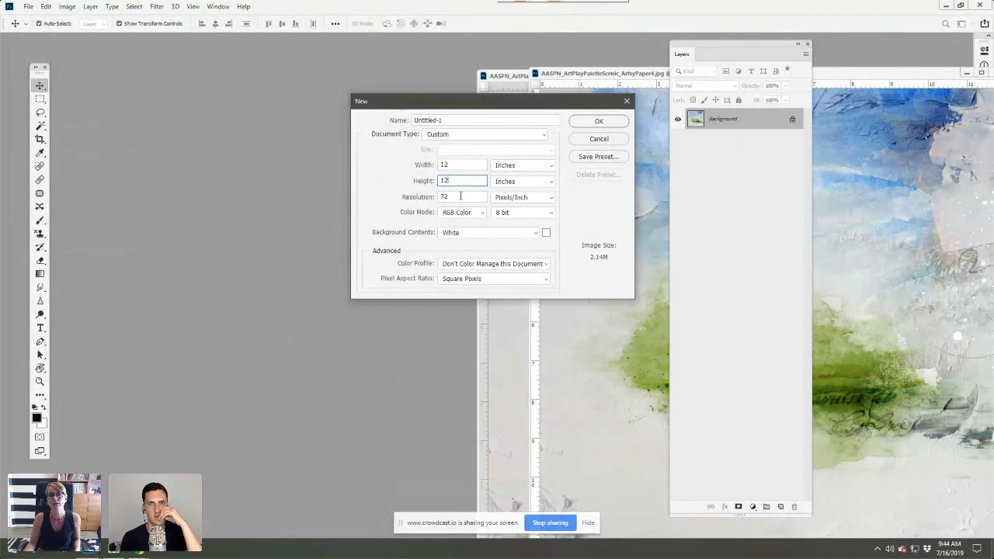
double_click(461, 196)
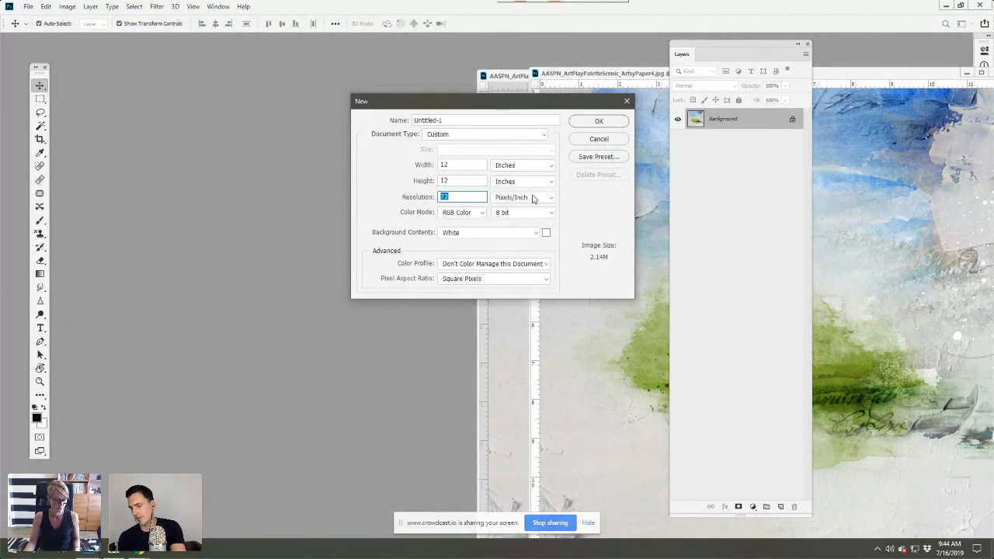
type("300")
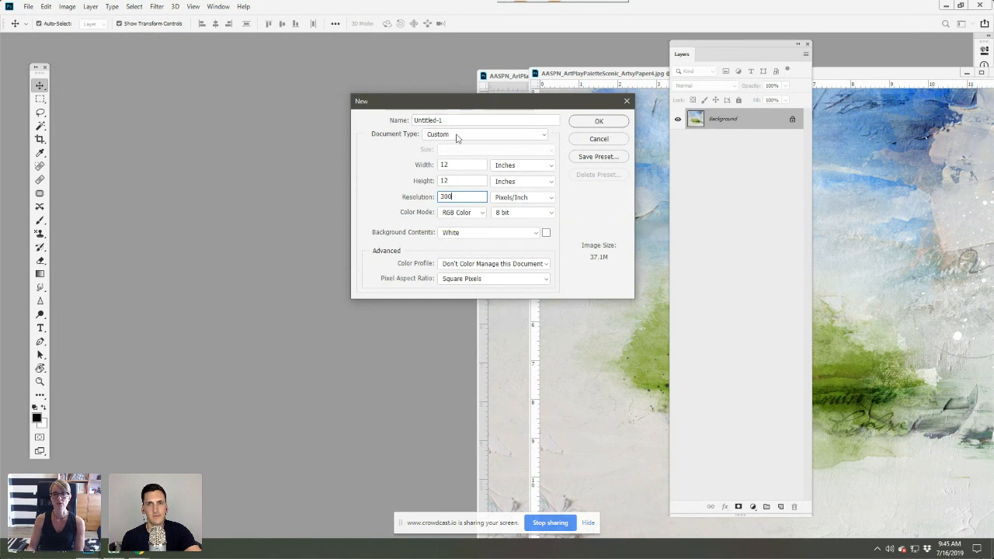
left_click(599, 121)
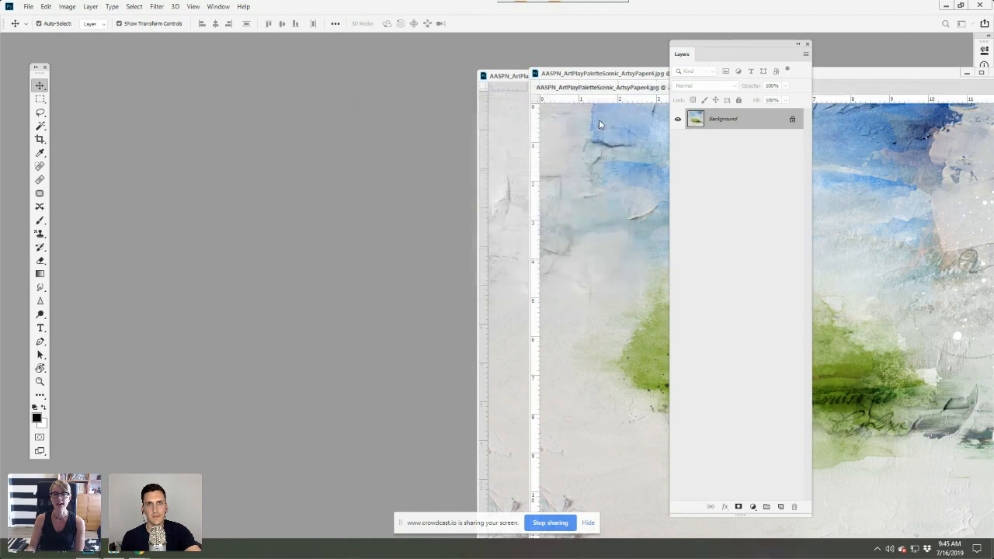
Step: Separate ArtsyPaper4 from the new document into its own floating window, arranging it beside Untitled-1
left_click_drag(618, 58, 226, 60)
mouse_move(582, 43)
left_mouse_down()
mouse_move(383, 99)
mouse_move(159, 65)
mouse_move(183, 77)
left_mouse_up()
left_click_drag(233, 49, 633, 53)
left_click_drag(350, 74, 340, 52)
left_click_drag(619, 53, 401, 64)
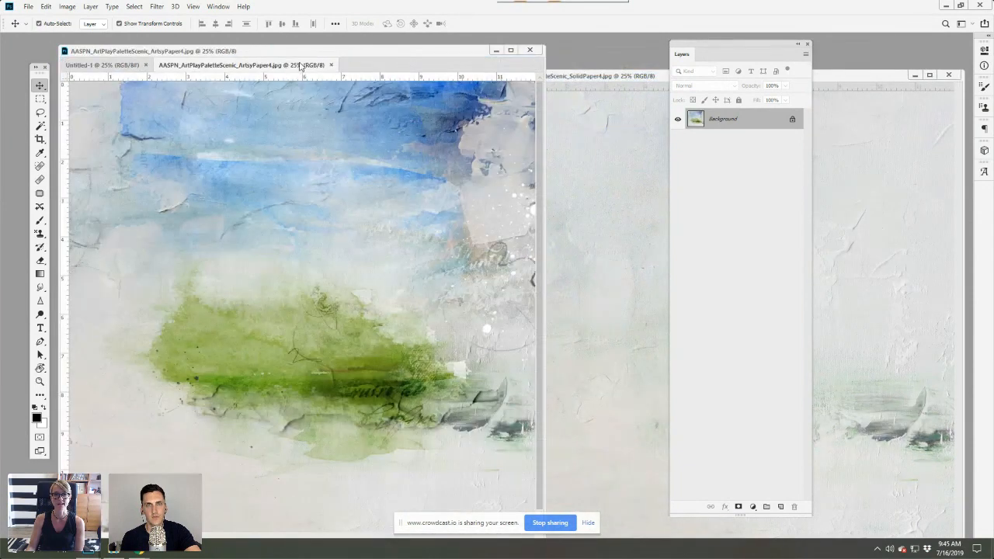
left_click_drag(299, 66, 426, 63)
left_click_drag(321, 67, 448, 77)
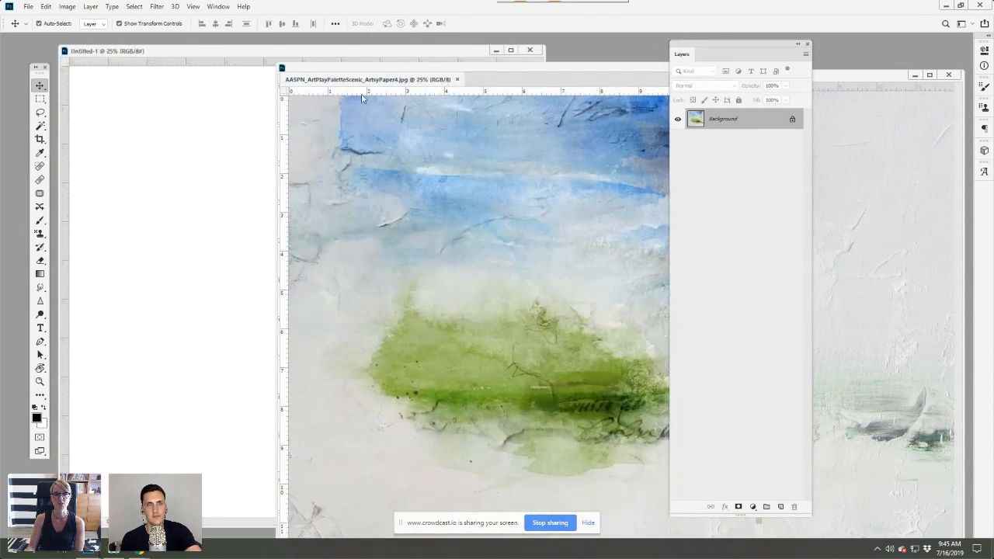
Step: Copy the ArtsyPaper4 image into Untitled-1 as a new layer filling the canvas
left_click(370, 51)
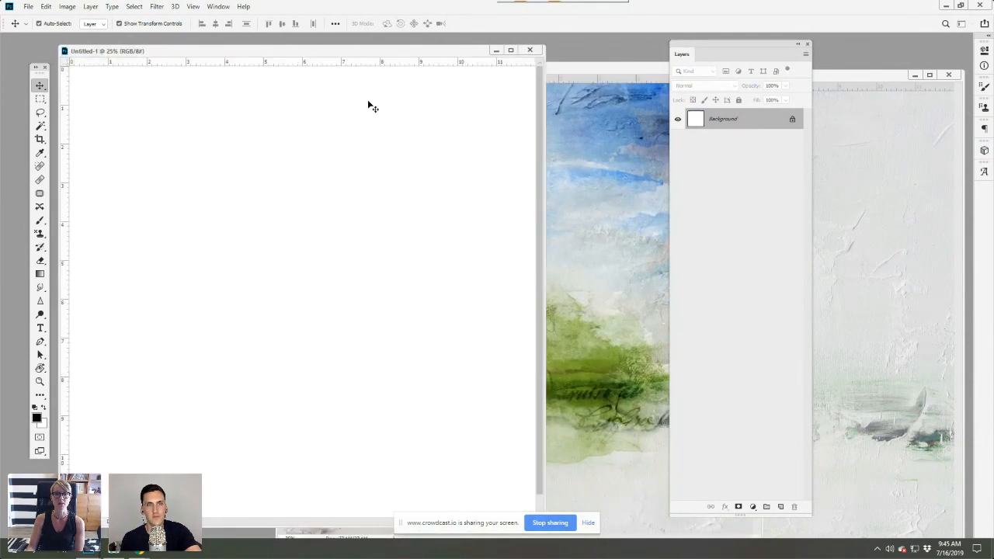
left_click(614, 165)
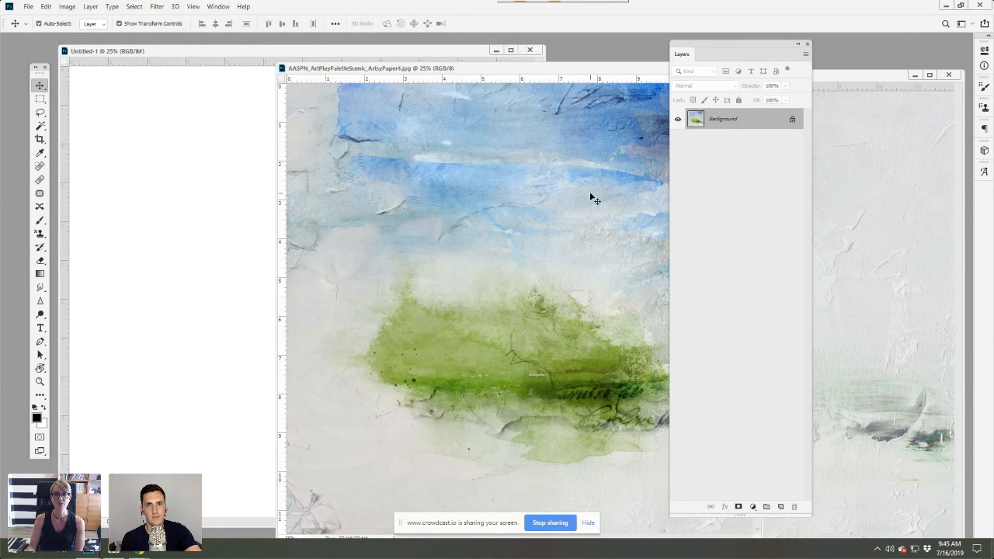
left_click_drag(591, 198, 367, 178)
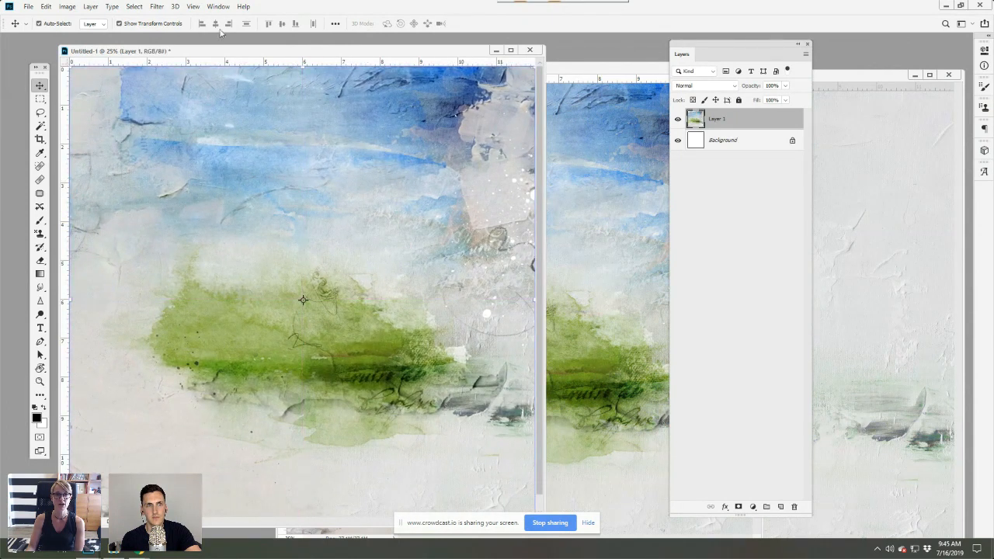
Step: Close the ArtsyPaper4 source document and copy the SolidPaper4 image into Untitled-1 as a layer above the artsy paper
left_click(192, 6)
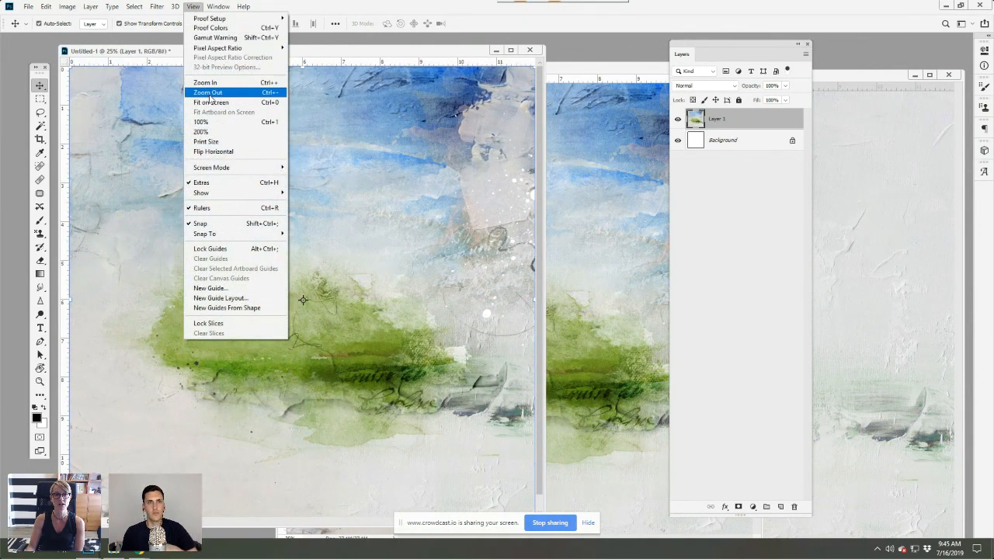
left_click(208, 93)
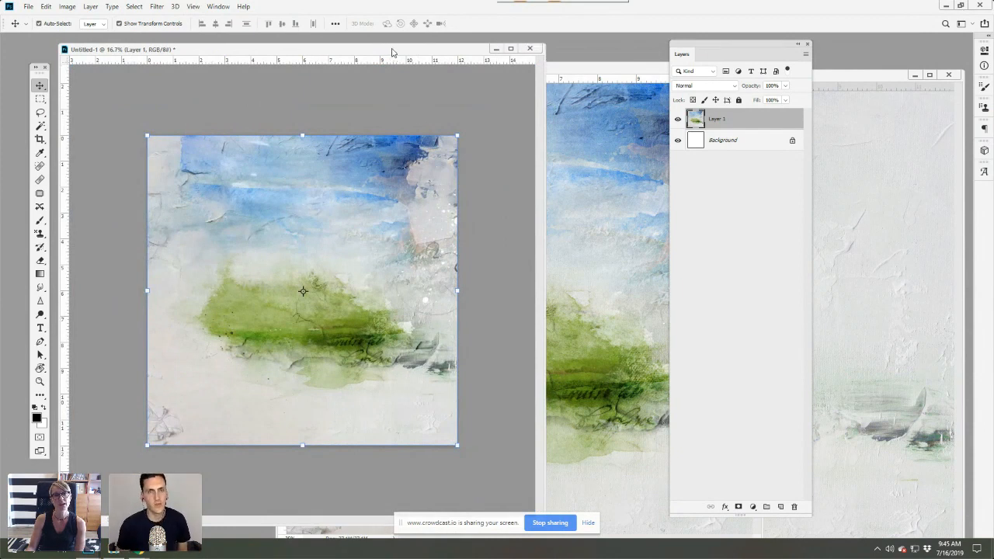
left_click_drag(392, 52, 394, 47)
left_click_drag(630, 69, 426, 140)
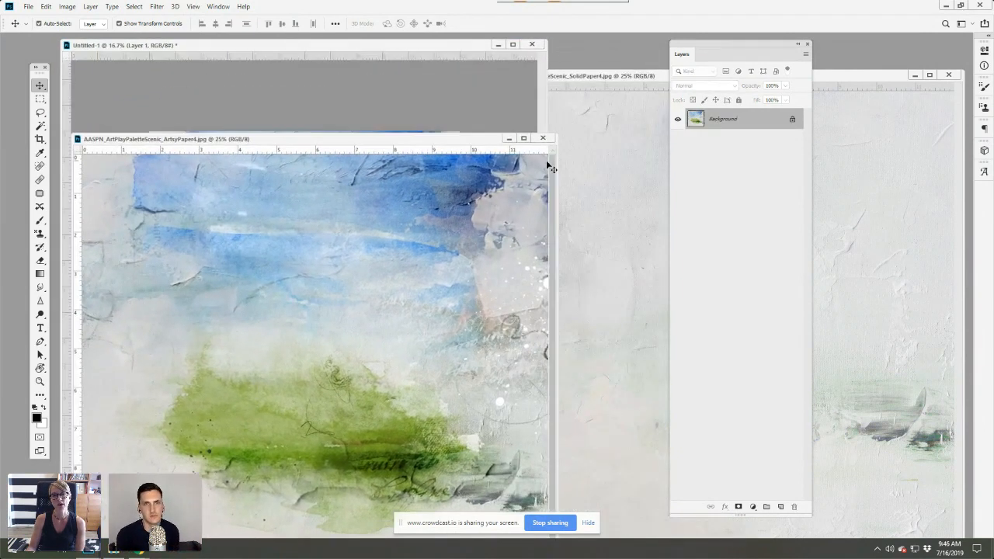
left_click(542, 138)
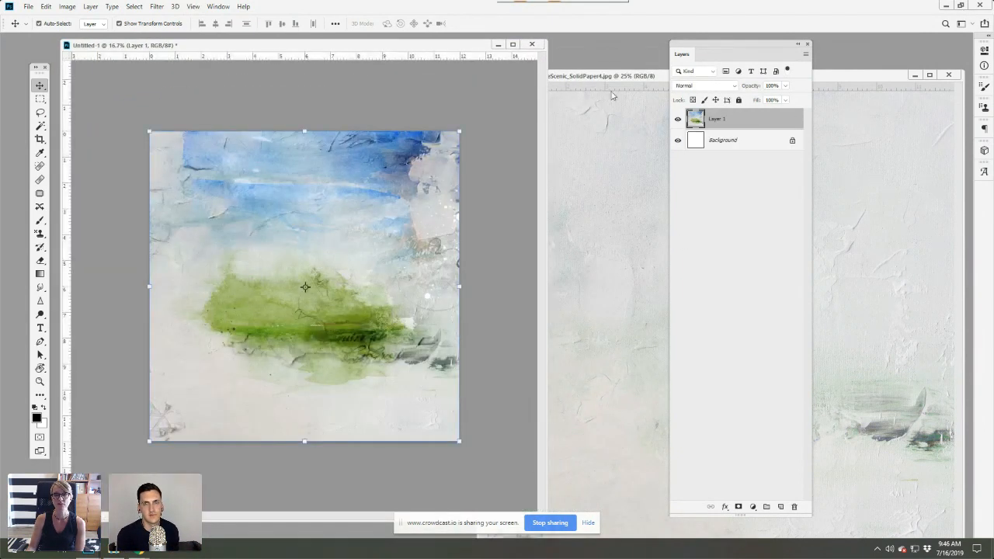
left_click_drag(609, 83, 468, 70)
left_click_drag(488, 189, 261, 194)
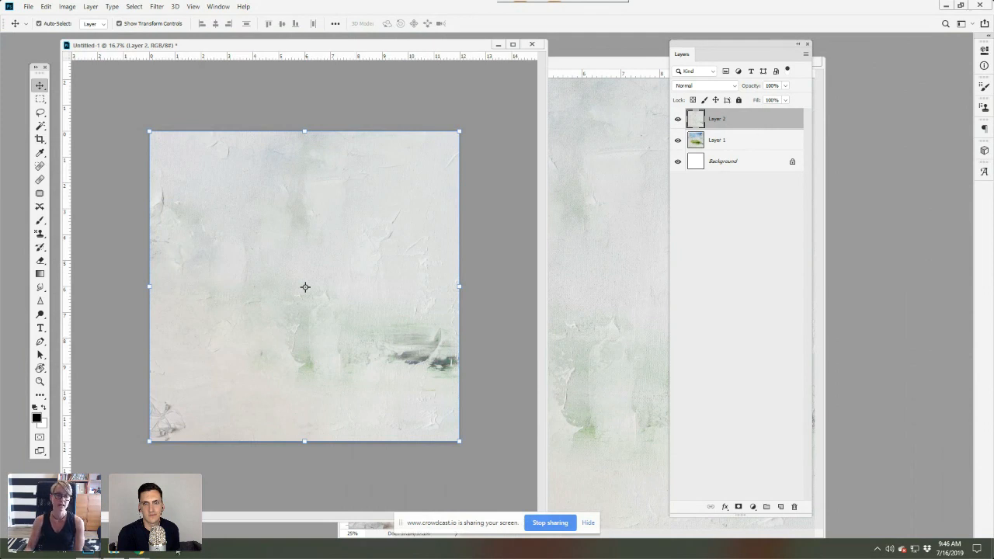
Step: Switch to File Explorer and open the Transfers and Overlays folder inside ArtPlay Palette Scenic B
left_click(114, 549)
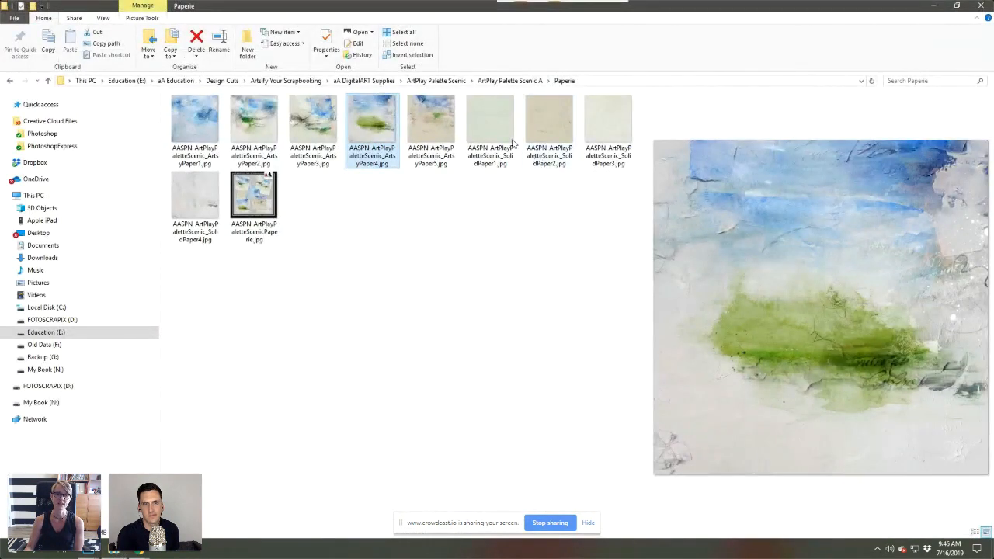
left_click(437, 80)
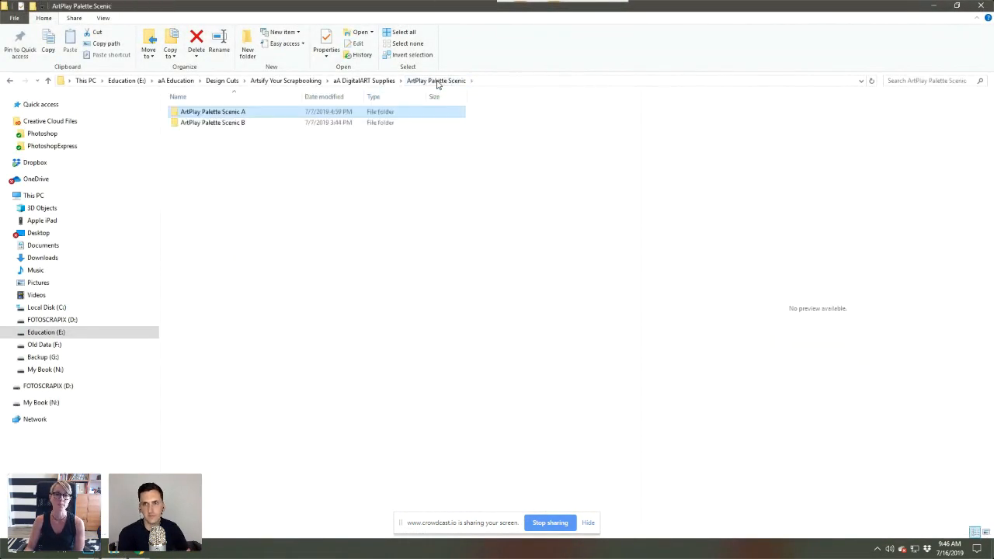
left_click(225, 124)
double_click(224, 124)
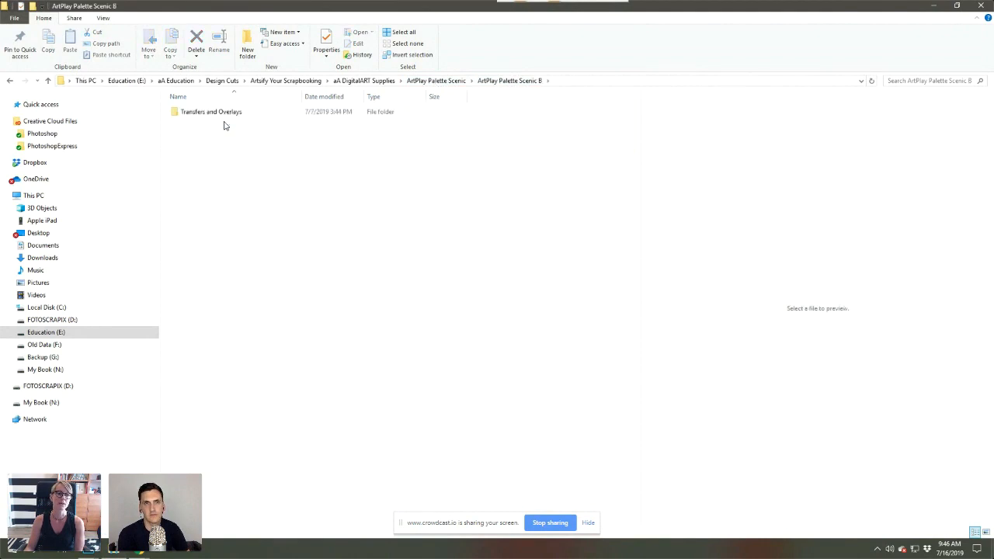
double_click(220, 116)
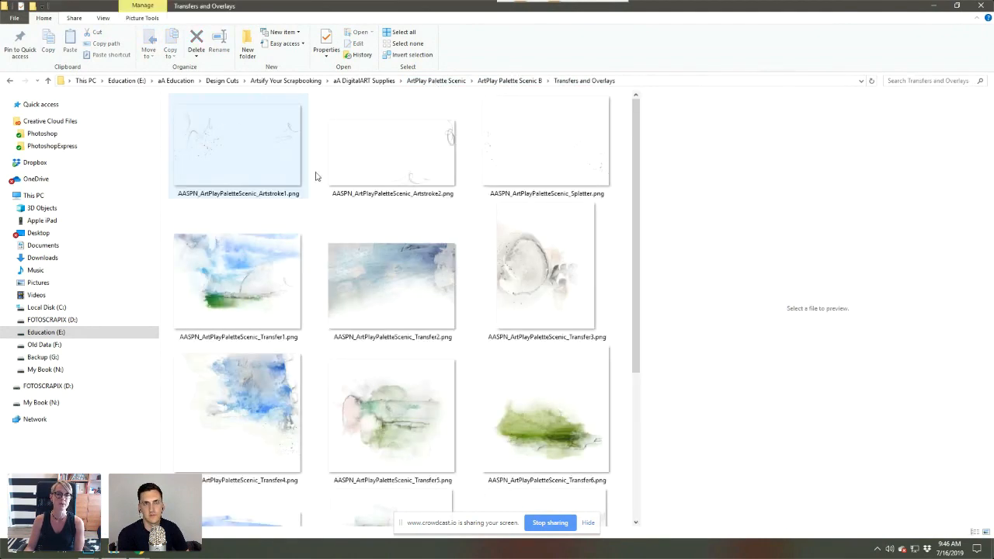
Step: Enlarge the file preview and examine the Artstroke1, Artstroke2, Splatter, Transfer1 and Transfer3 images
left_click_drag(643, 207, 830, 192)
left_click(299, 181)
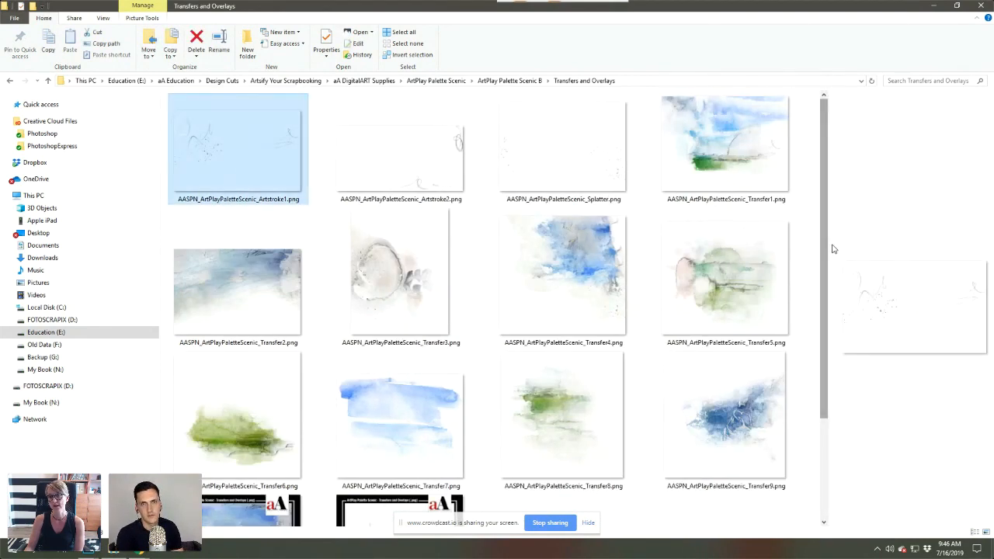
left_click_drag(826, 245, 536, 269)
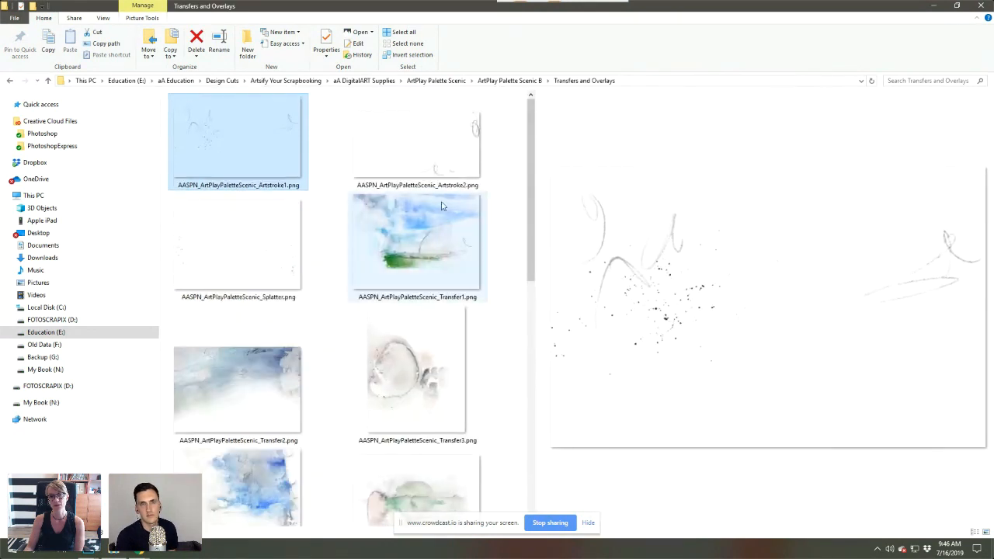
left_click(426, 166)
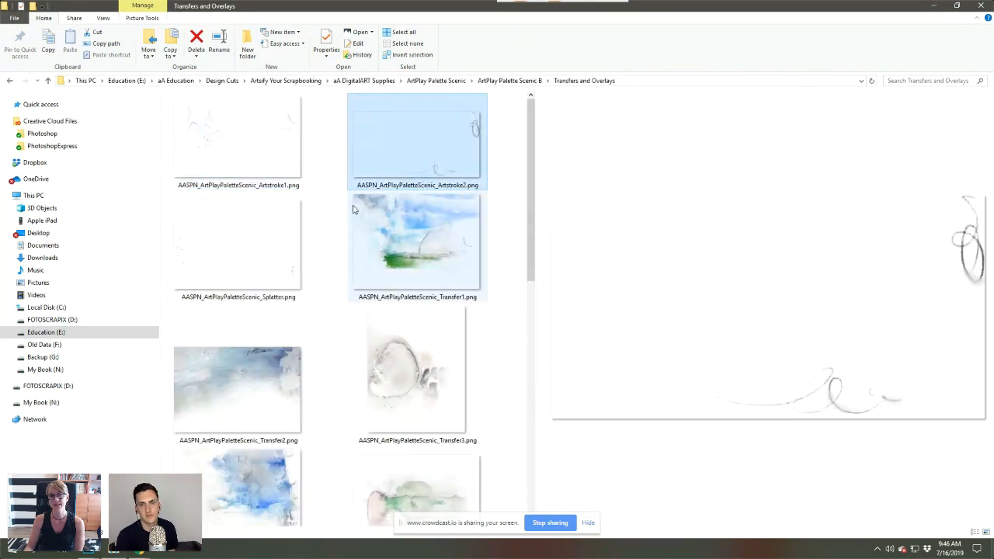
left_click(253, 243)
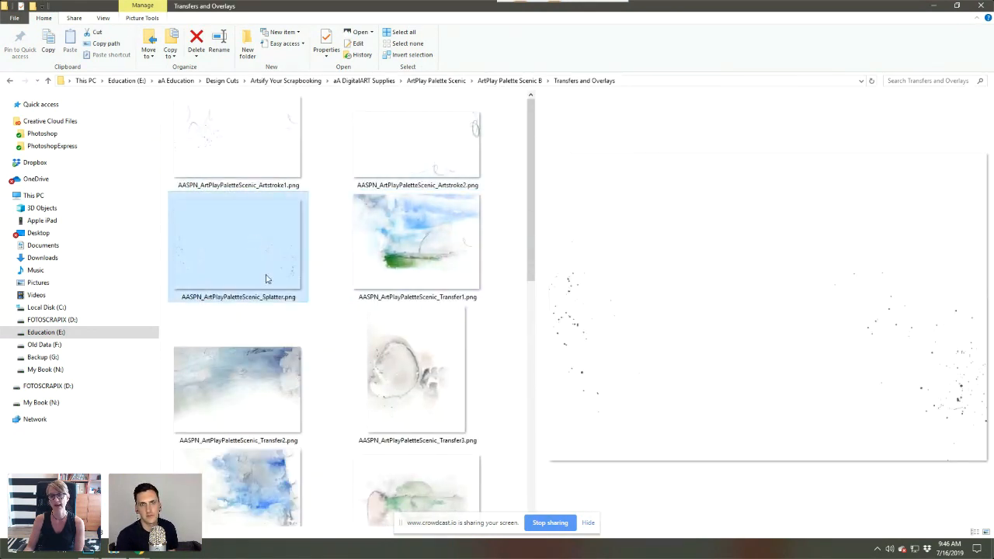
left_click(415, 249)
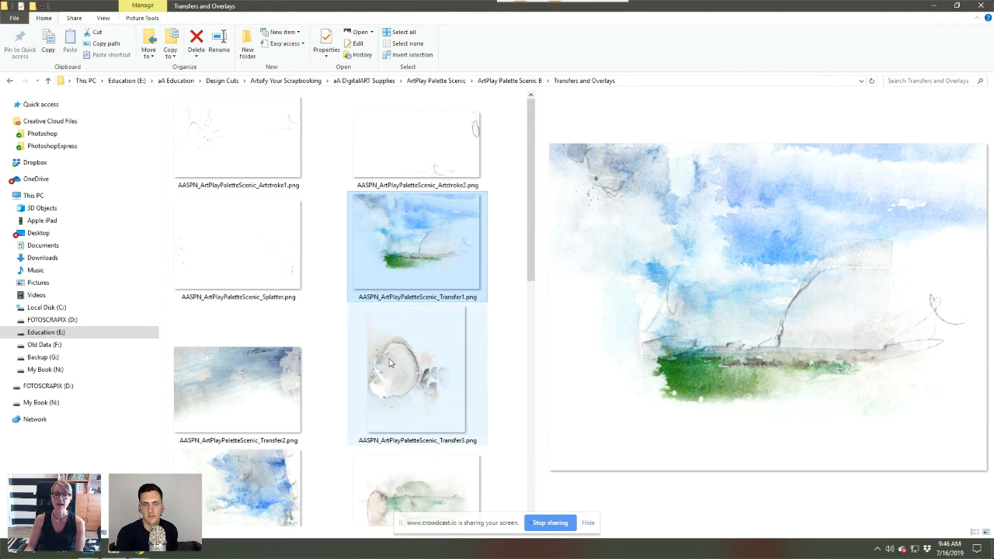
left_click(431, 341)
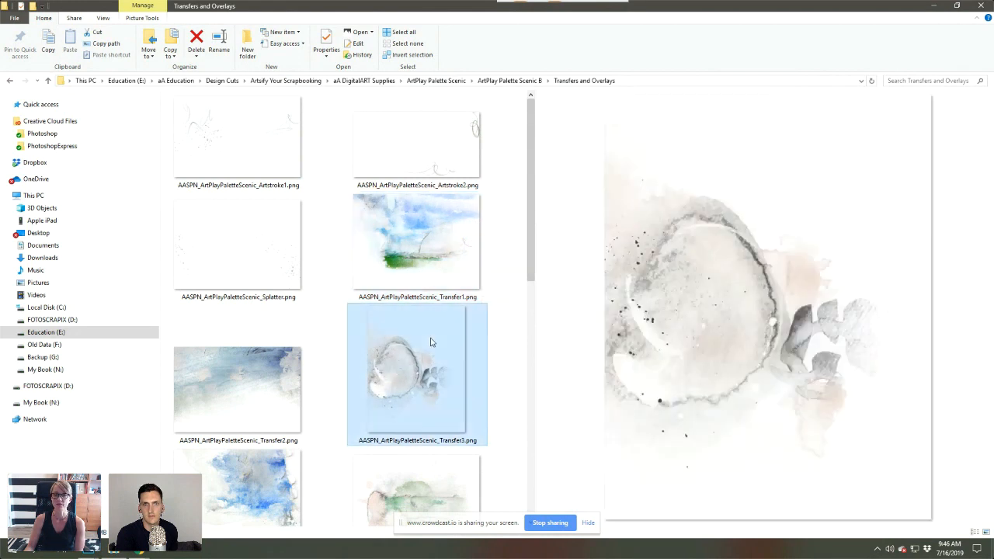
Step: Widen the file list and examine the Transfer2, Transfer9, Transfer8 and Transfer7 images
left_click(256, 377)
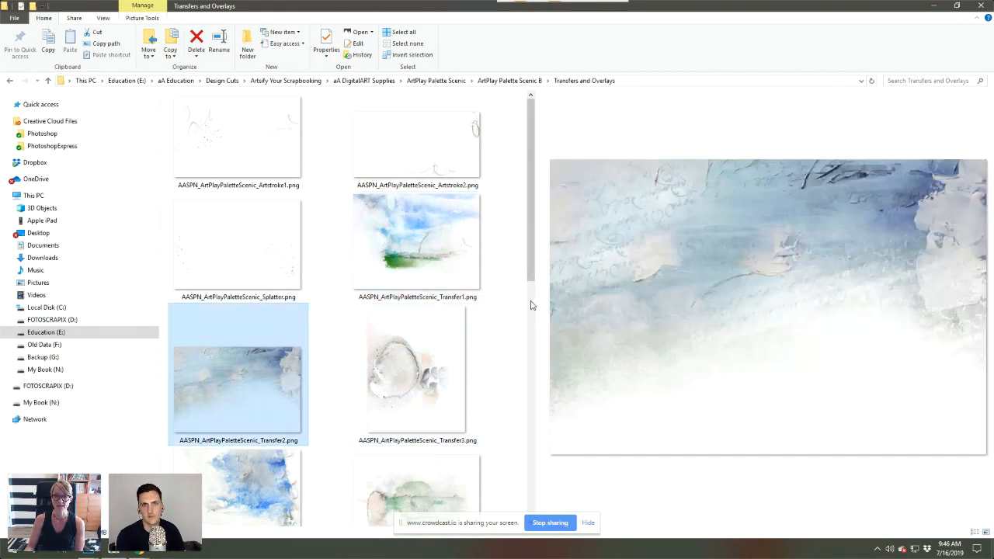
left_click_drag(536, 299, 750, 290)
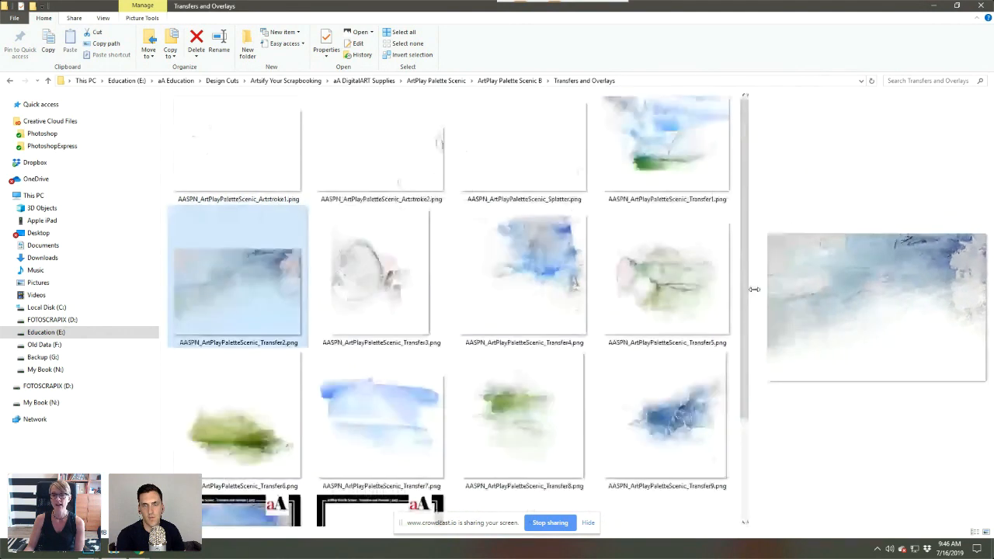
scroll(683, 381, "down", 1)
left_click(696, 391)
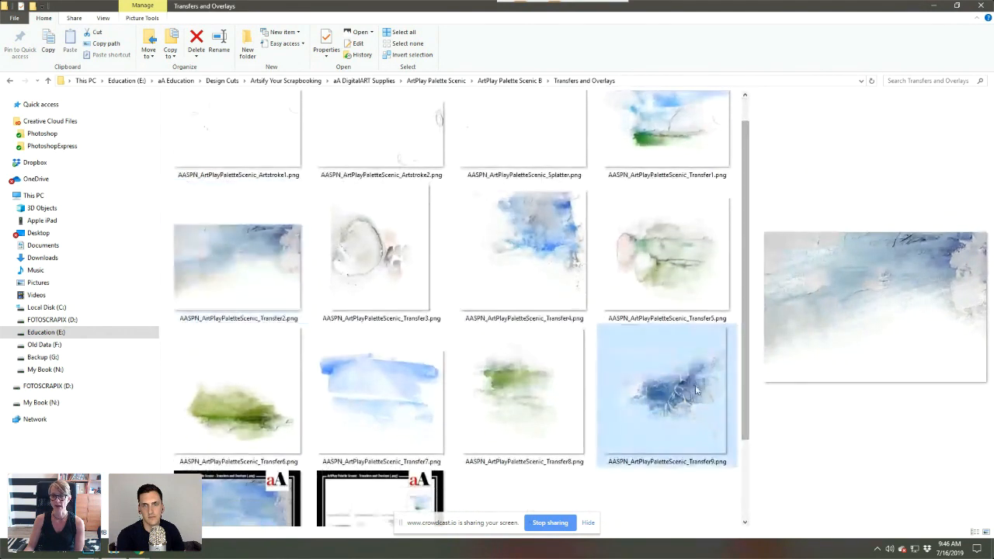
left_click(571, 382)
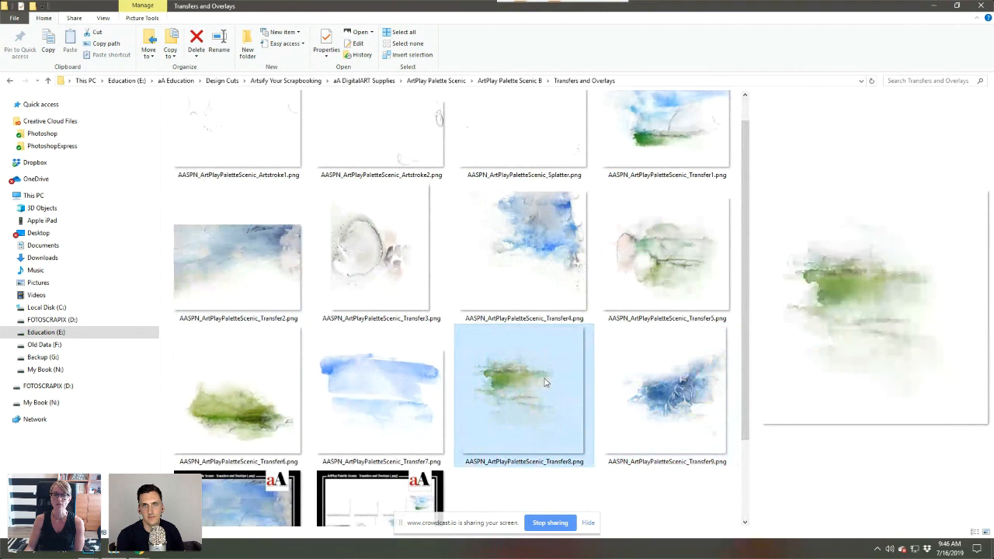
left_click(399, 376)
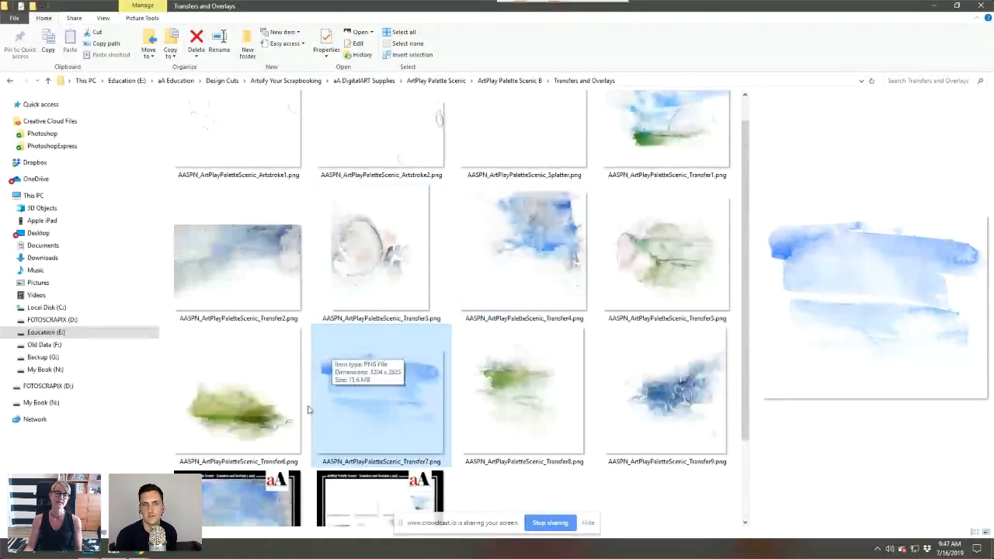
Step: Place the Transfer3, Transfer4 and Transfer6 files together into the Untitled-1 document in Photoshop, accepting each placement
left_click(361, 248)
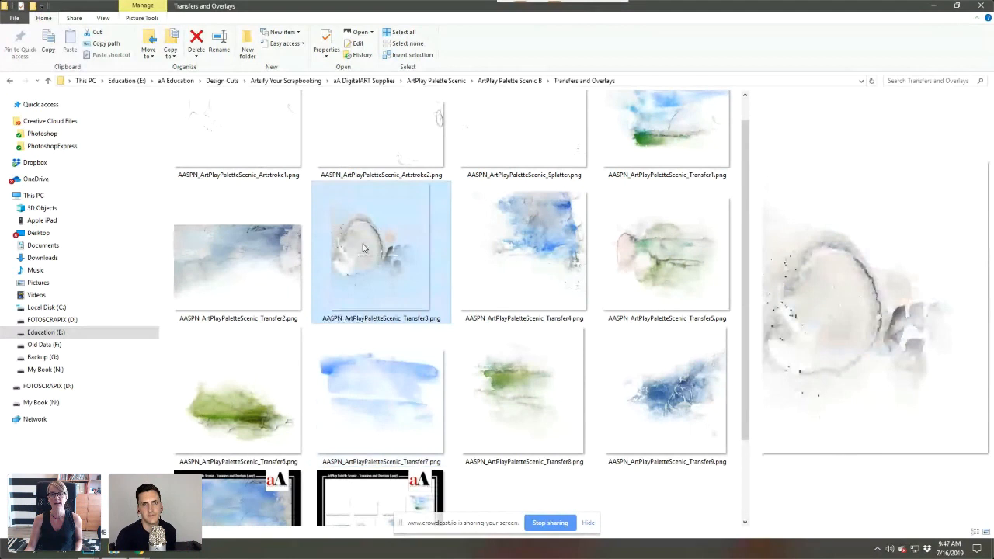
left_click(562, 256, "ctrl")
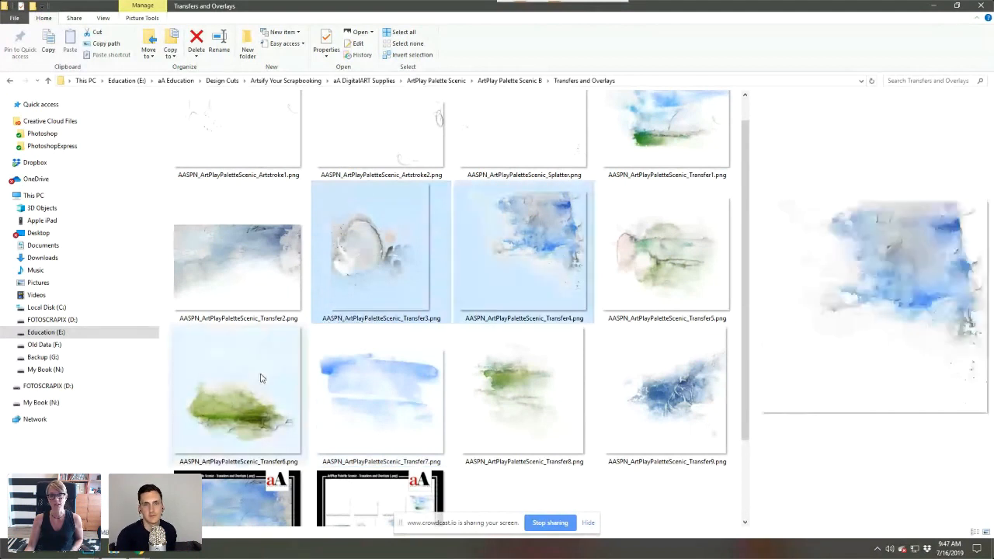
left_click(262, 378, "ctrl")
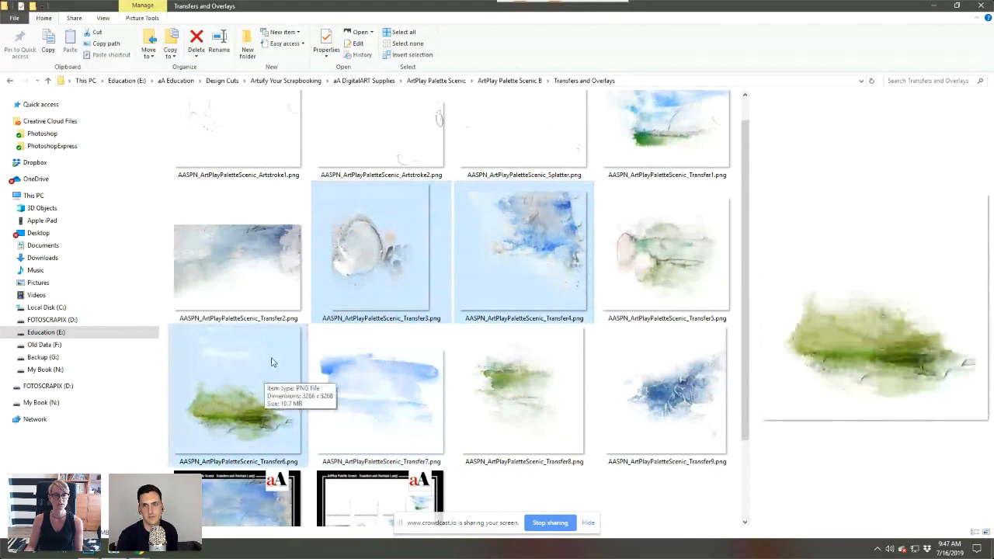
left_click_drag(126, 521, 117, 548)
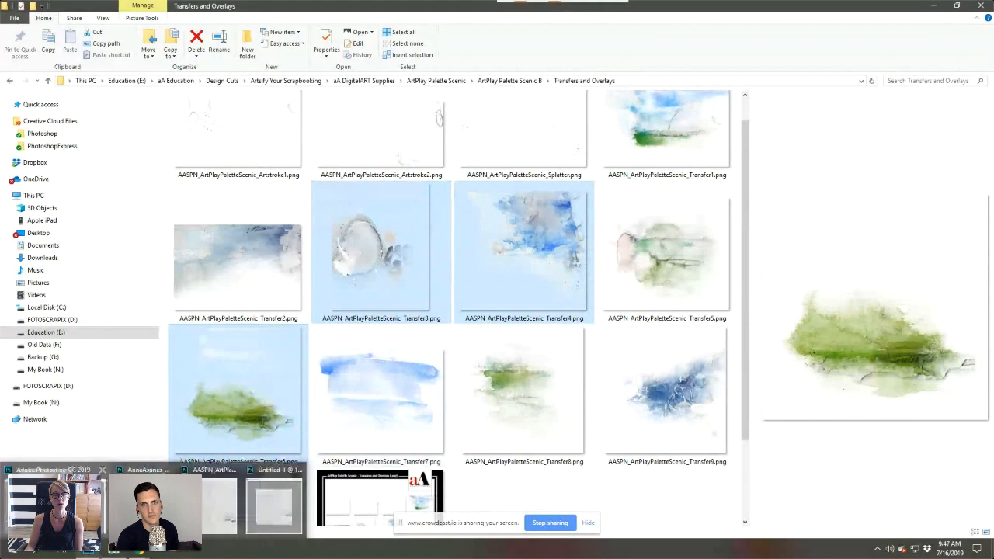
left_click_drag(274, 505, 305, 287)
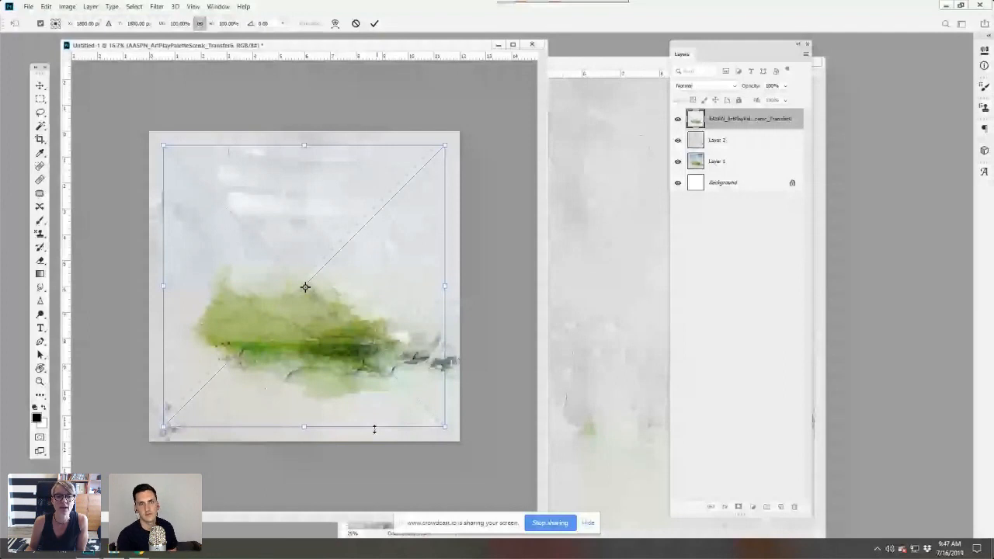
left_click(373, 22)
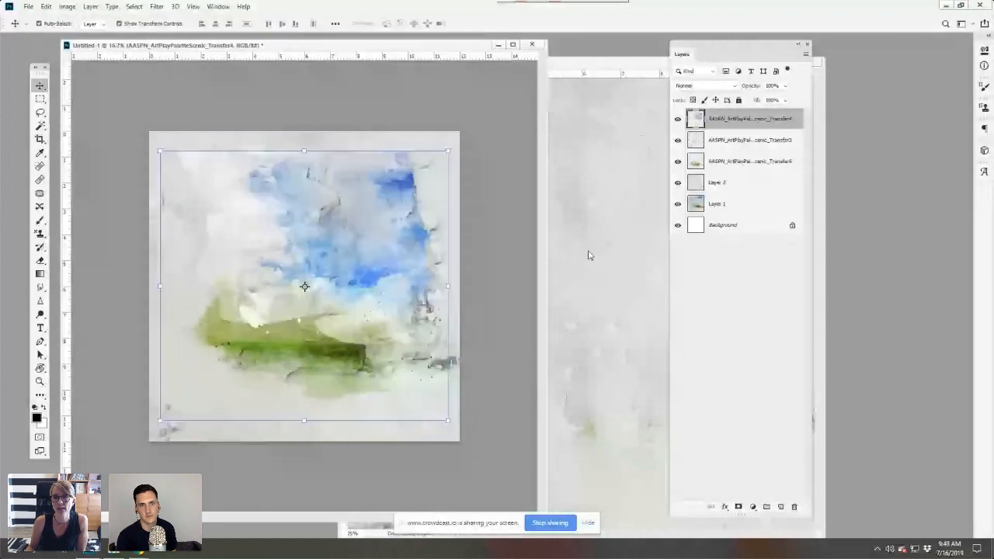
Step: Close the SolidPaper4 source document and move the Layers panel closer to the Untitled-1 window
left_click_drag(588, 63, 370, 189)
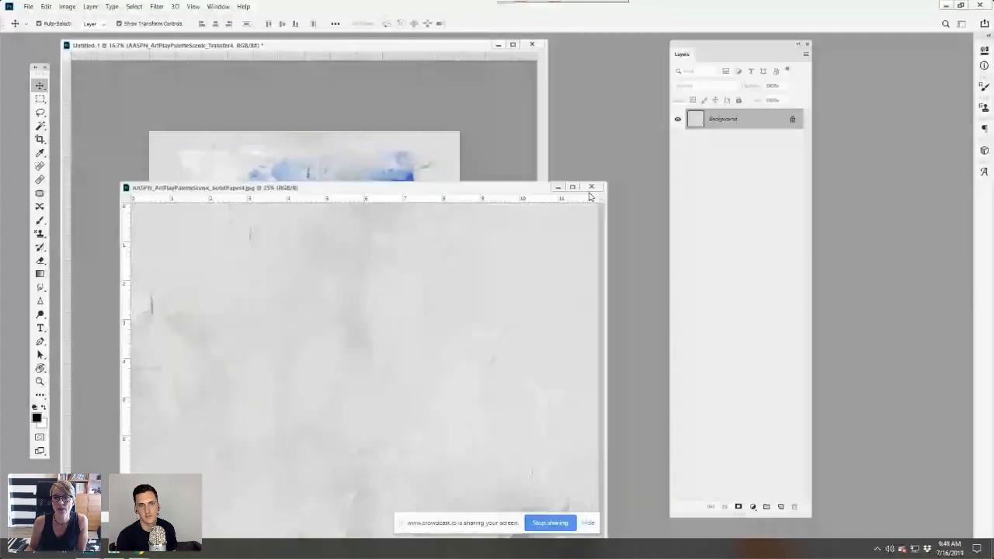
left_click(591, 187)
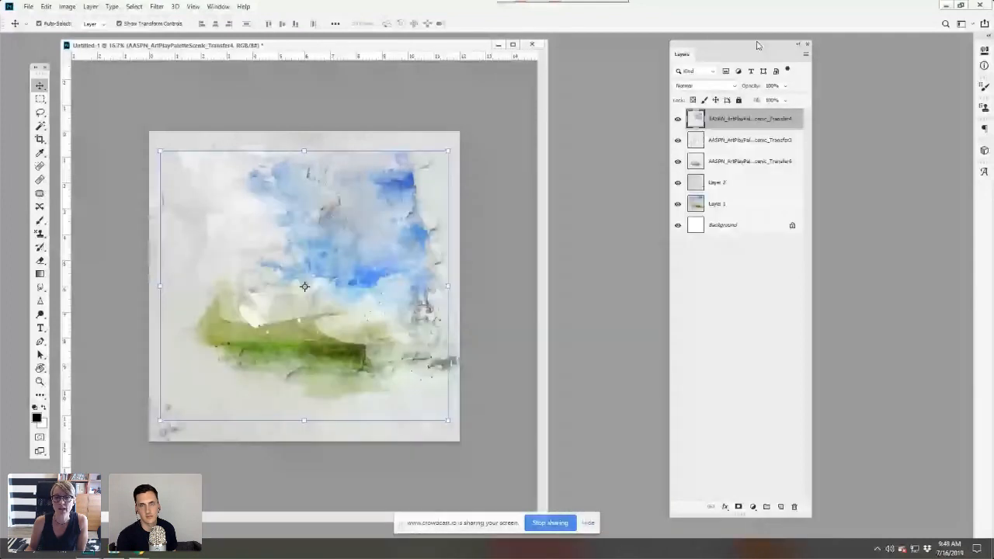
left_click_drag(757, 45, 679, 58)
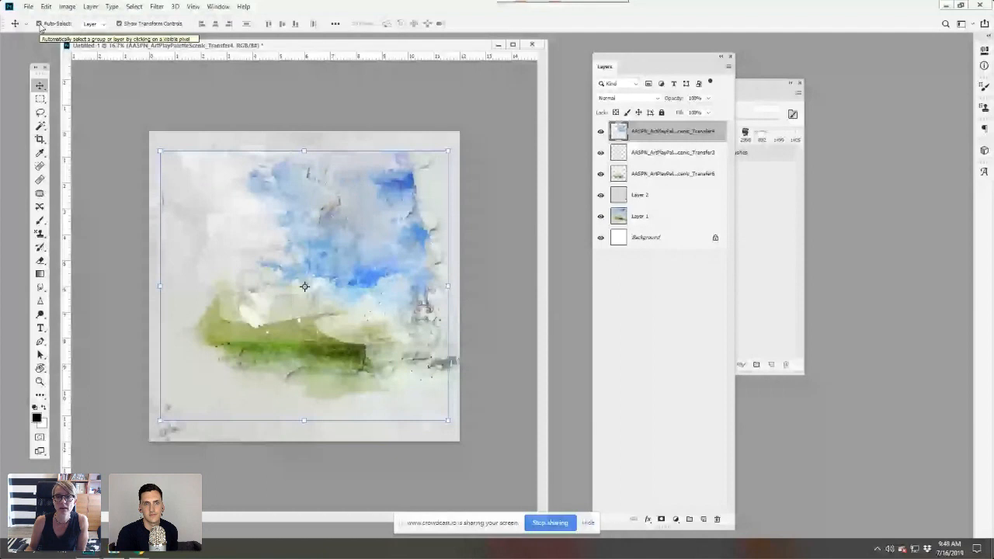
Step: Reposition the transfer layers on the canvas: Transfer6 toward the lower right, Transfer4 into the upper-right corner, Transfer3 slightly below centre
left_click(637, 174)
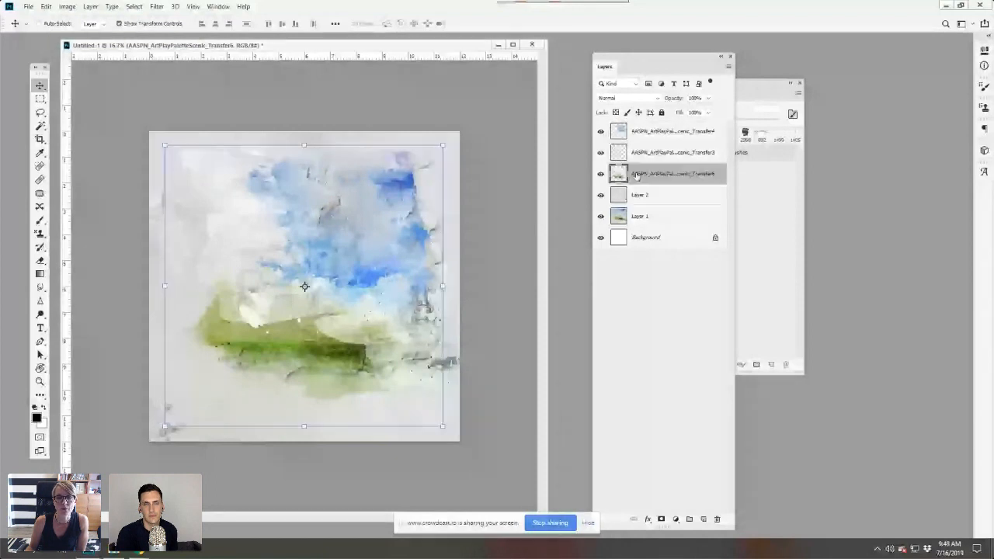
left_click_drag(330, 227, 344, 244)
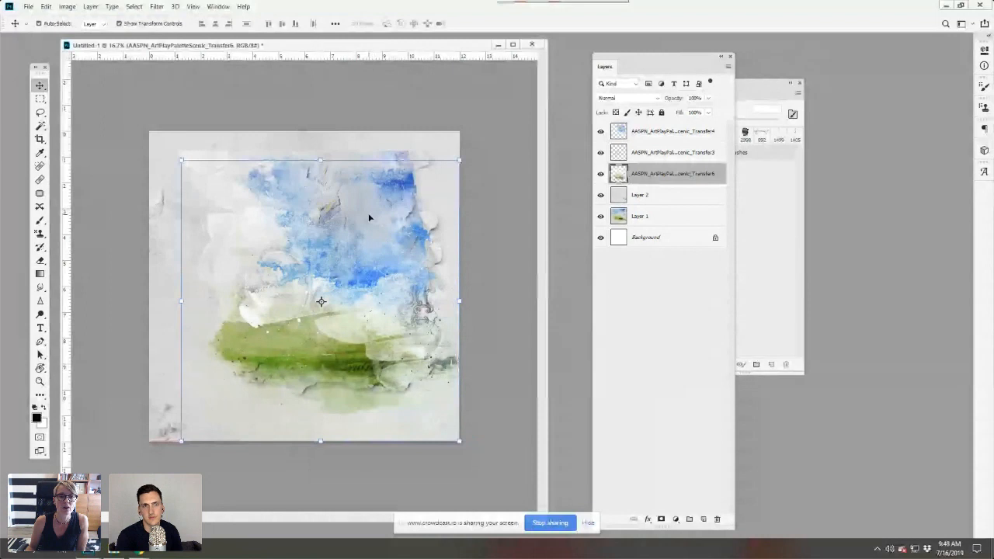
left_click(369, 216)
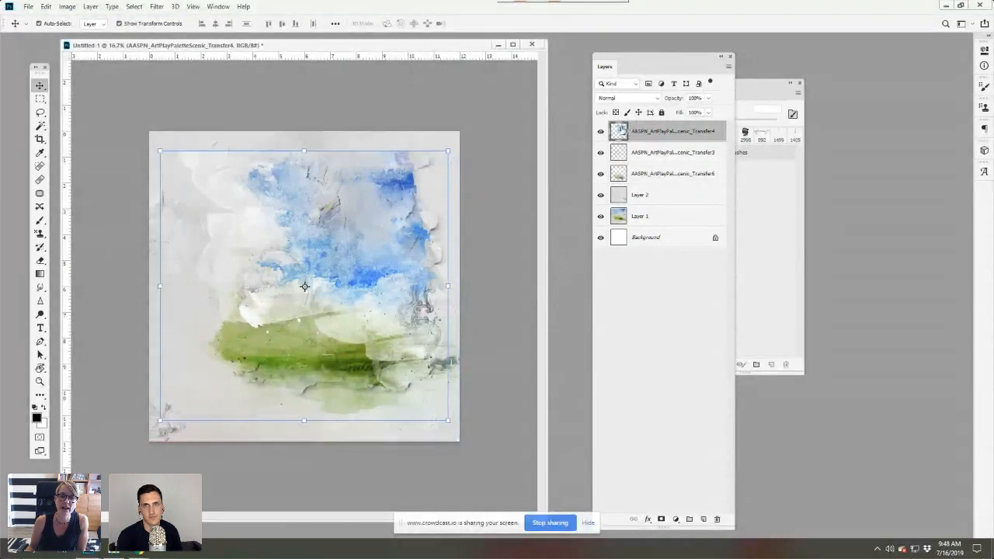
left_click_drag(369, 205, 382, 186)
left_click_drag(338, 321, 244, 324)
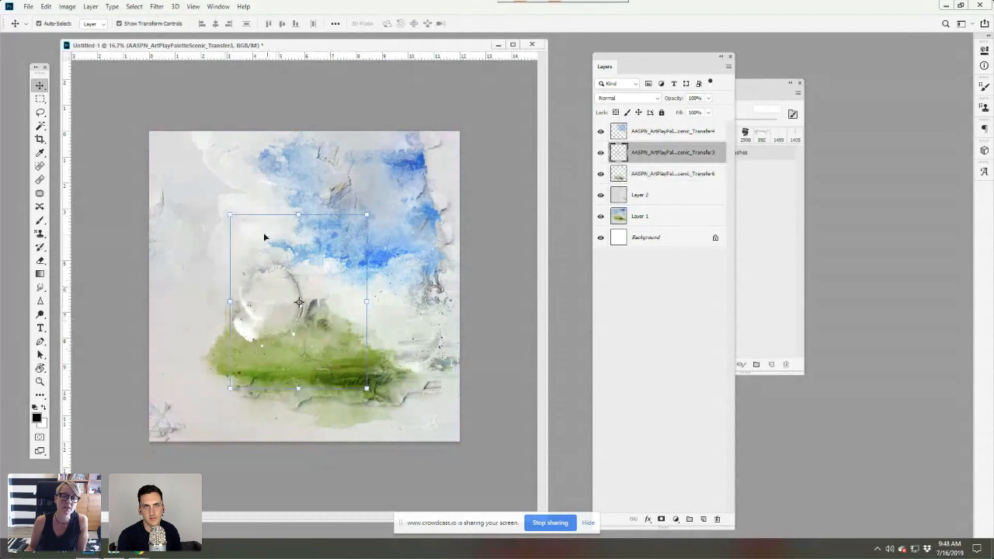
Step: Turn off Auto-Select for the Move tool and shift the Transfer3 layer to the canvas's left edge
left_click(390, 197)
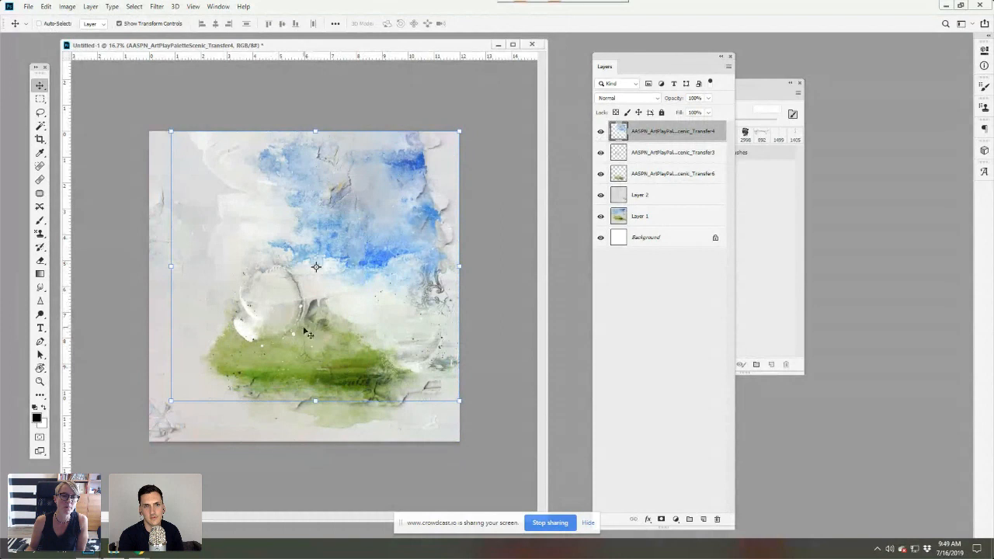
left_click(654, 158)
left_click(649, 175)
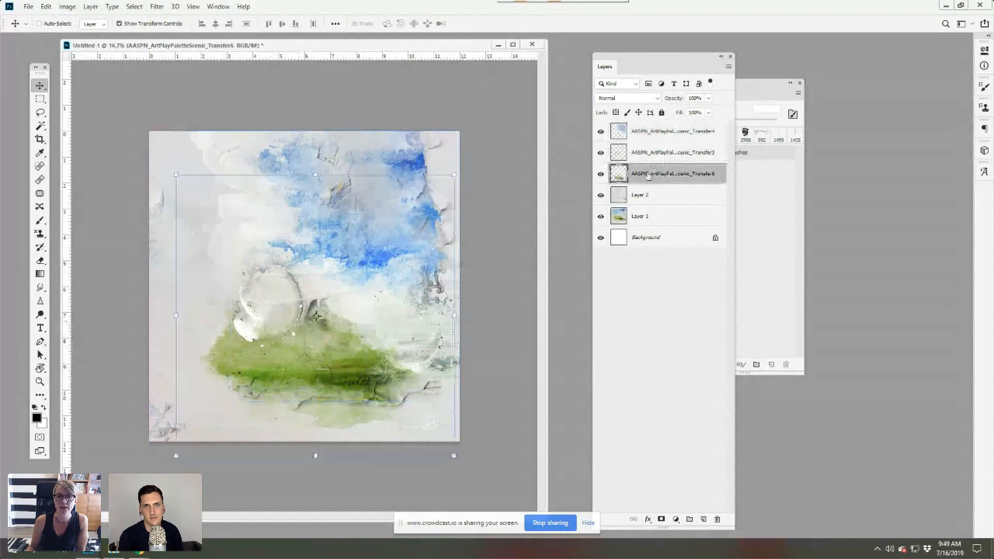
left_click(633, 154)
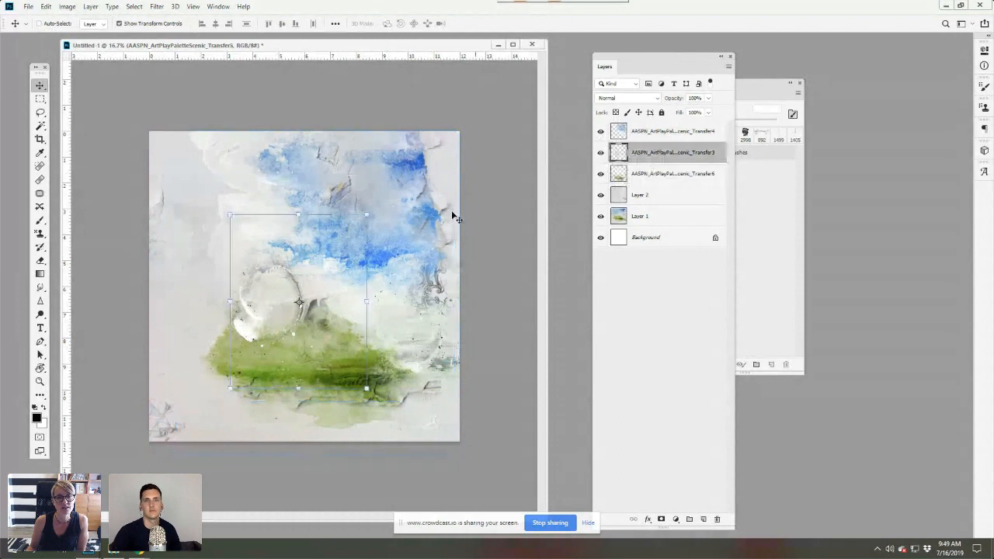
left_click_drag(276, 306, 195, 301)
Step: Reorder the Transfer6 layer between Transfer4 and Transfer3 and shift its green patch slightly right on the canvas
left_click_drag(617, 174, 619, 129)
left_click_drag(378, 337, 399, 328)
left_click_drag(618, 130, 619, 163)
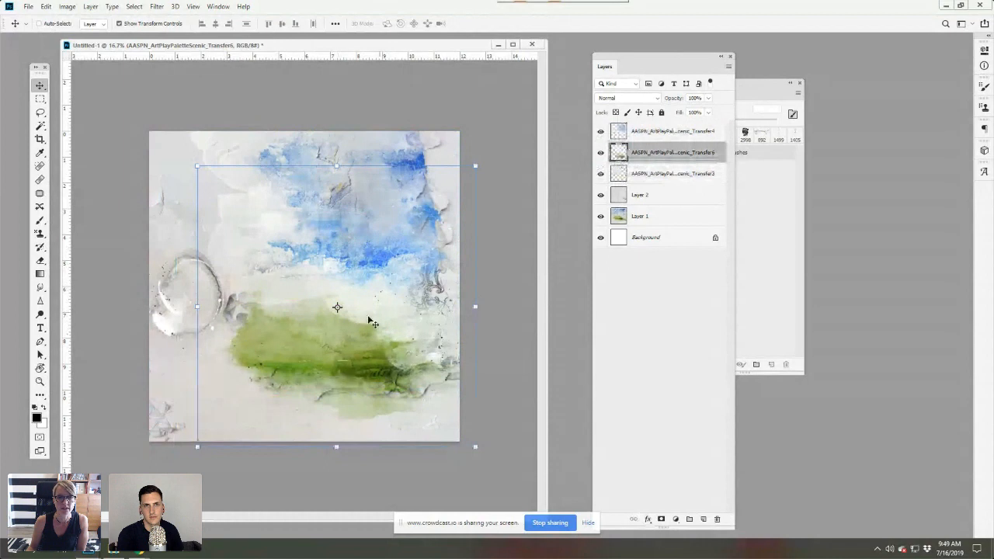
left_click_drag(333, 350, 353, 357)
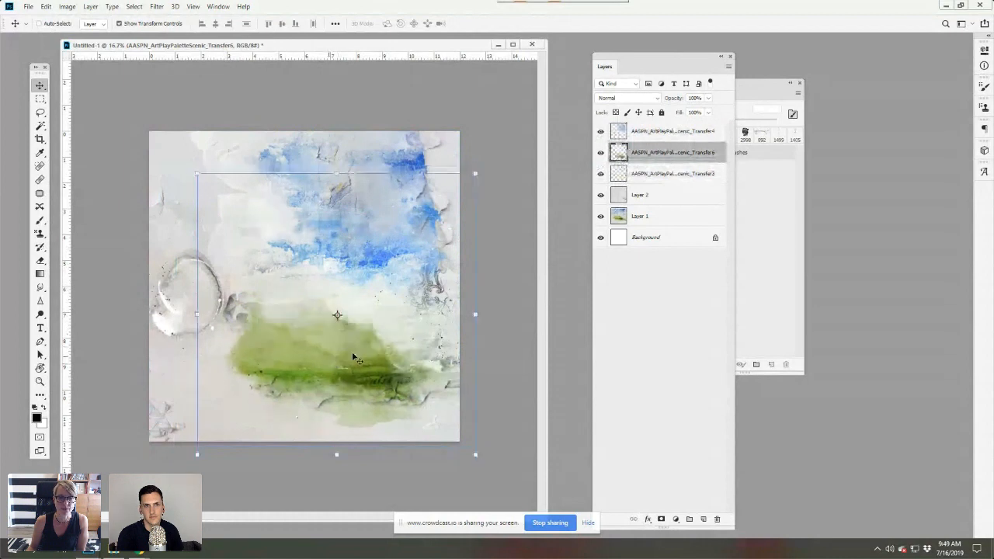
Step: Move Layer 2, the solid paper, to the top of the layer stack above all the transfers
left_click(752, 134)
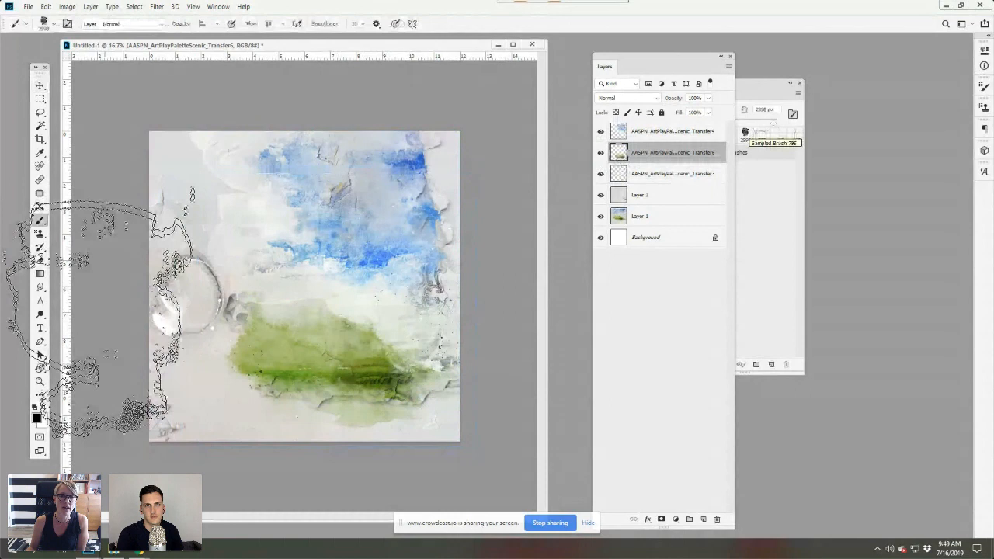
key("v")
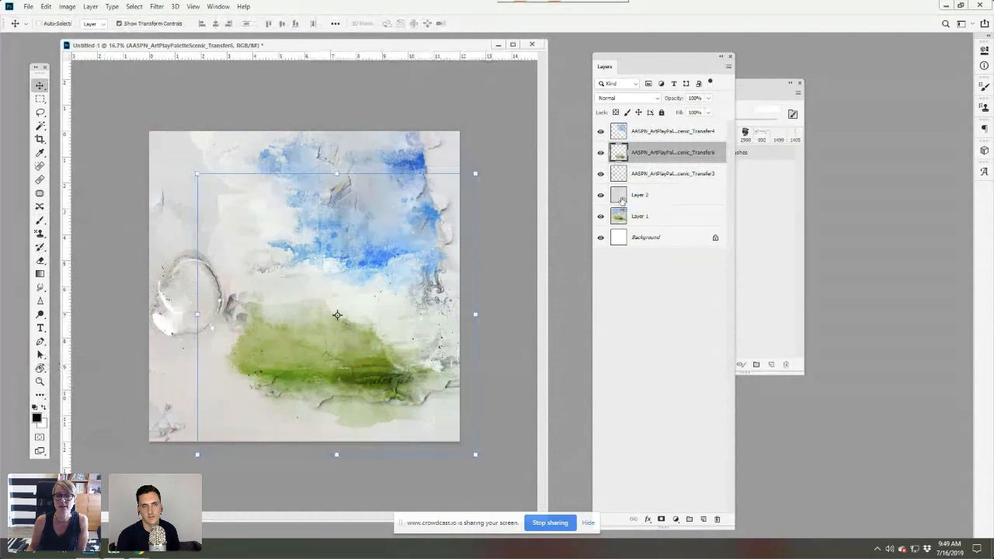
left_click_drag(622, 200, 622, 129)
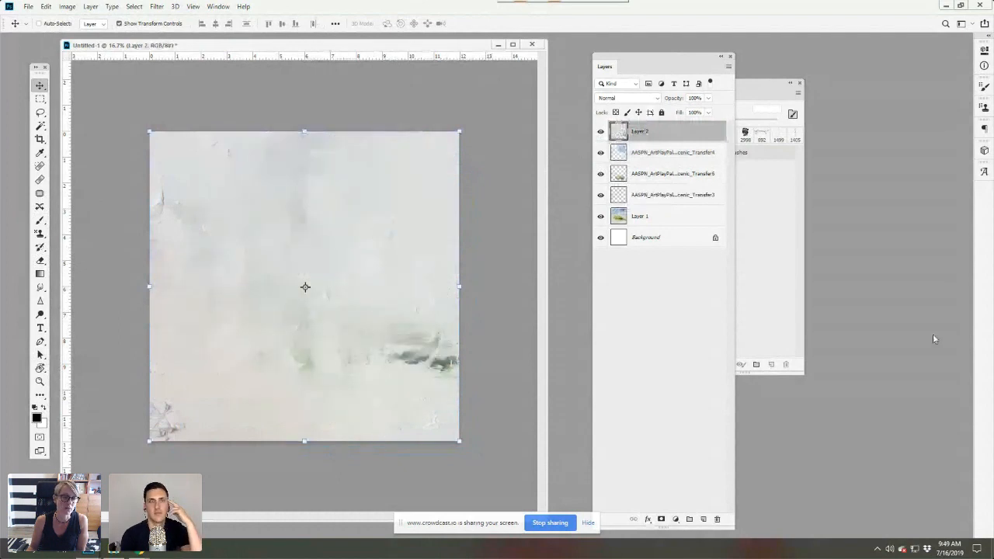
Step: Switch to File Explorer, go back to the aA DigitalART Supplies folder and preview the landscape photo
left_click(108, 553)
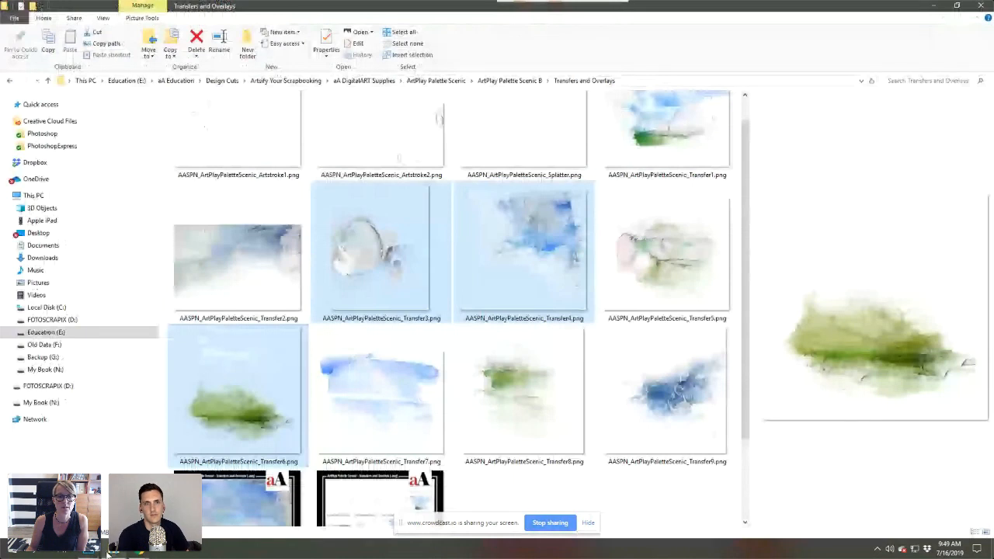
left_click(364, 81)
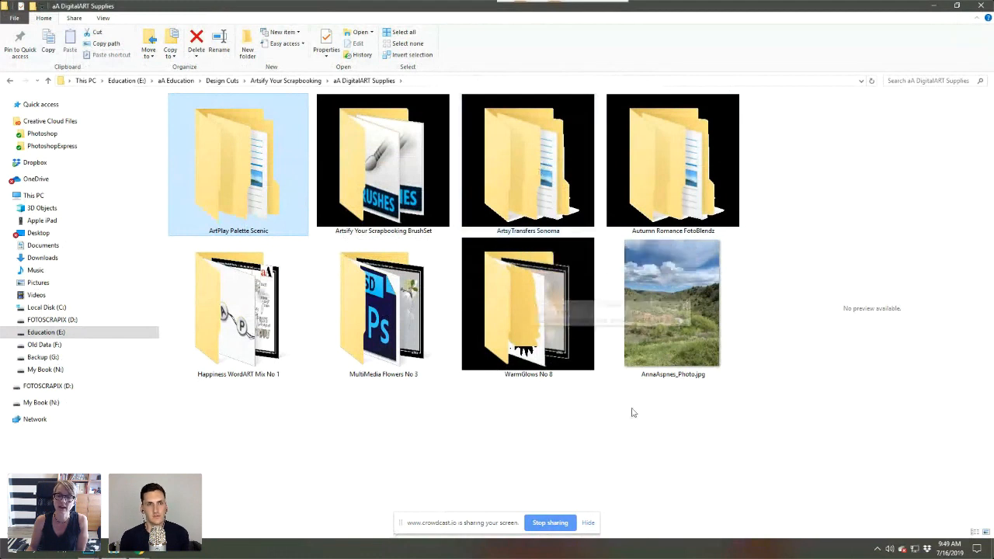
left_click(684, 326)
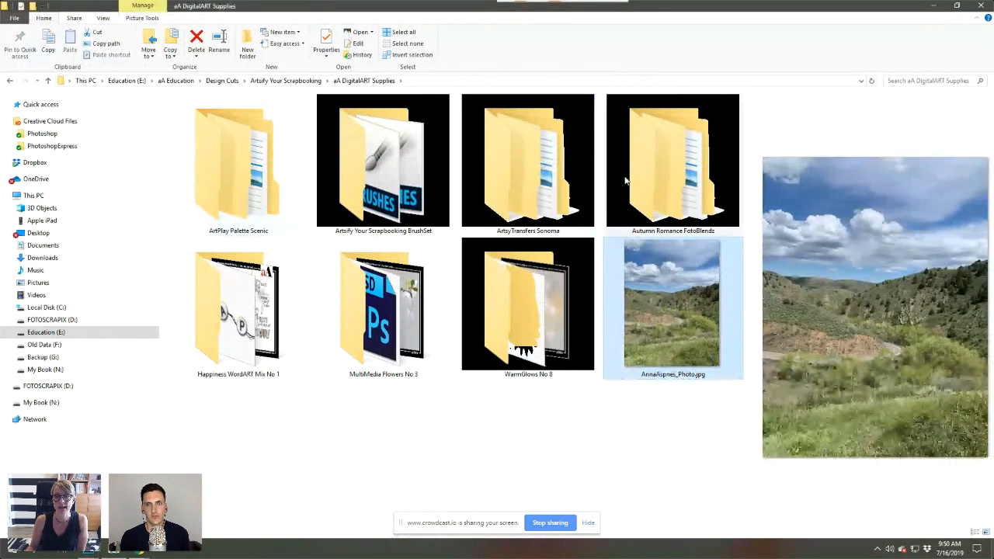
Step: Open the ArtsyTransfers Sonoma A folder inside ArtsyTransfers Sonoma and preview the ArtsyTransfersSonoma_1 JPG
double_click(549, 194)
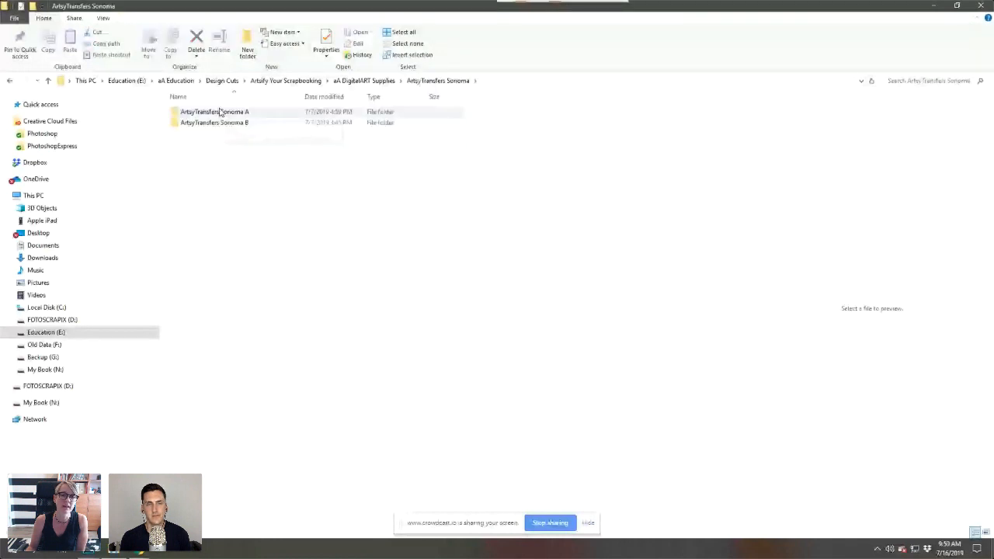
double_click(220, 112)
left_click(258, 138)
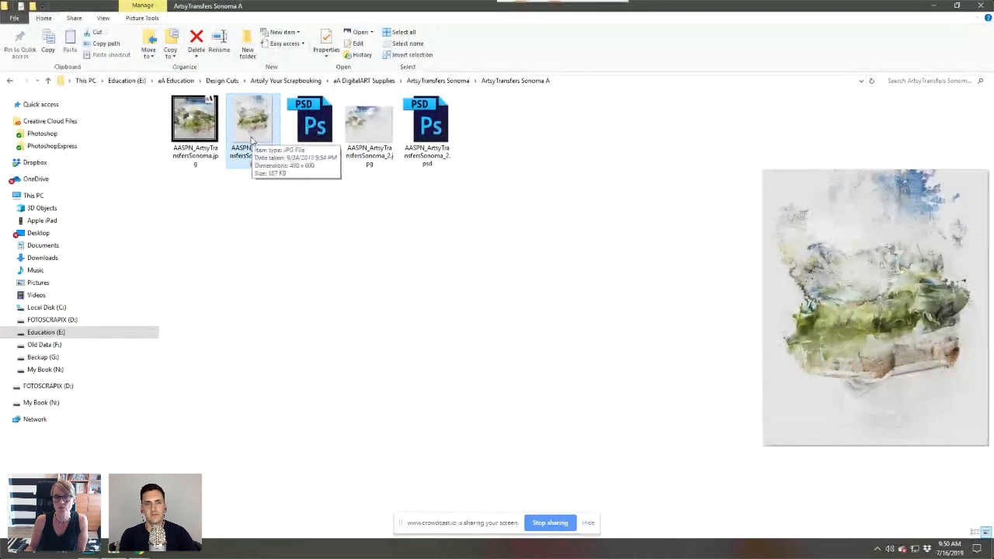
Step: Open the ArtsyTransfersSonoma_1 PSD in Photoshop as a separate document and undock it into a floating window
left_click(320, 129)
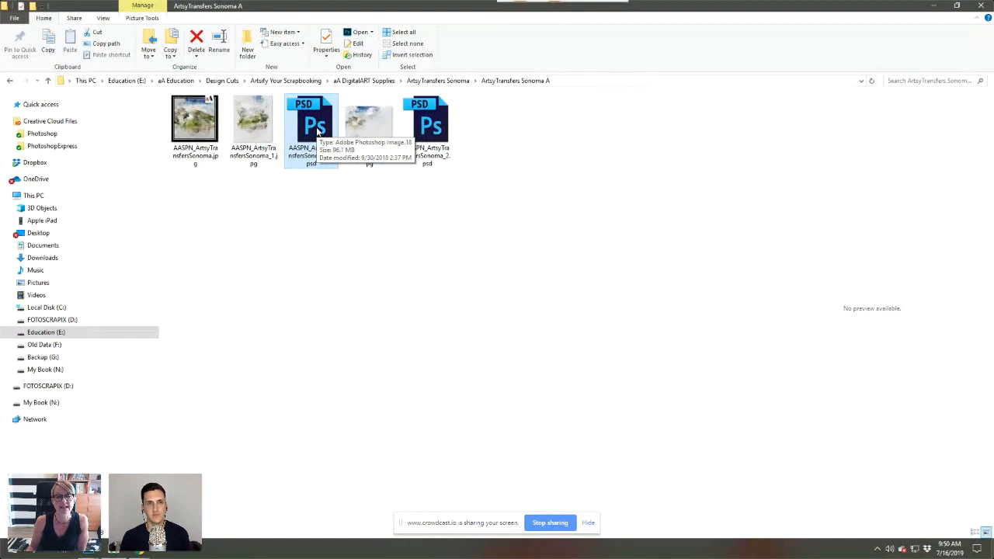
left_click_drag(318, 132, 17, 372)
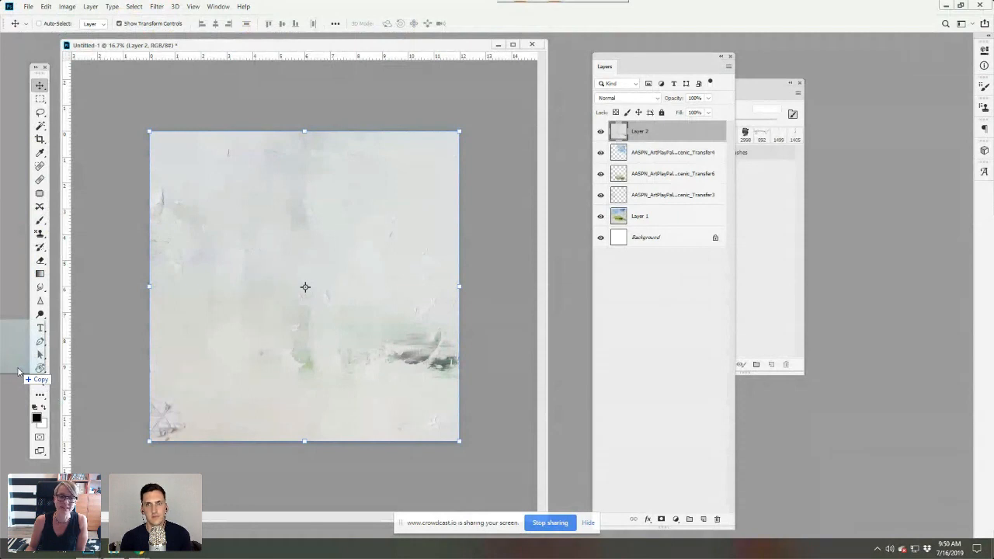
left_click_drag(18, 371, 14, 369)
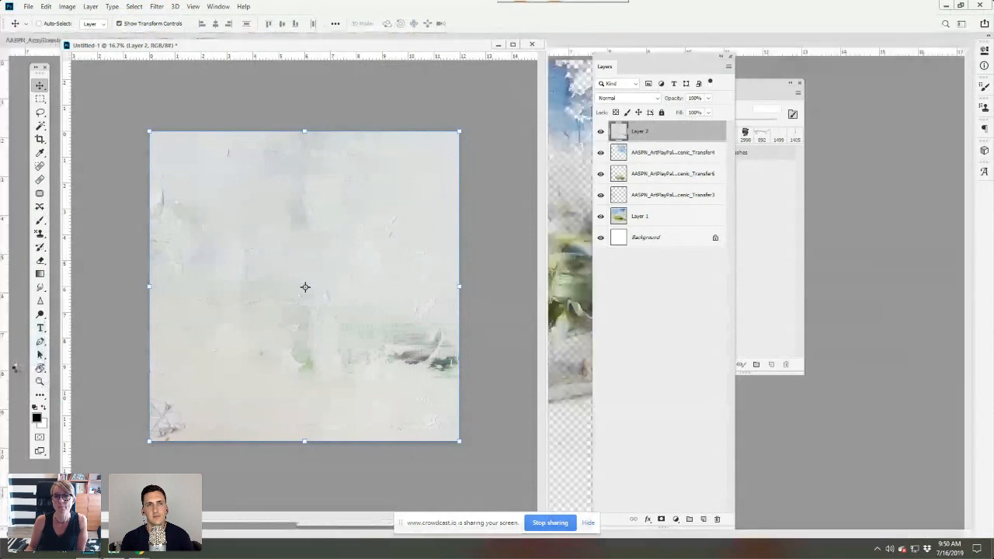
left_click(571, 42)
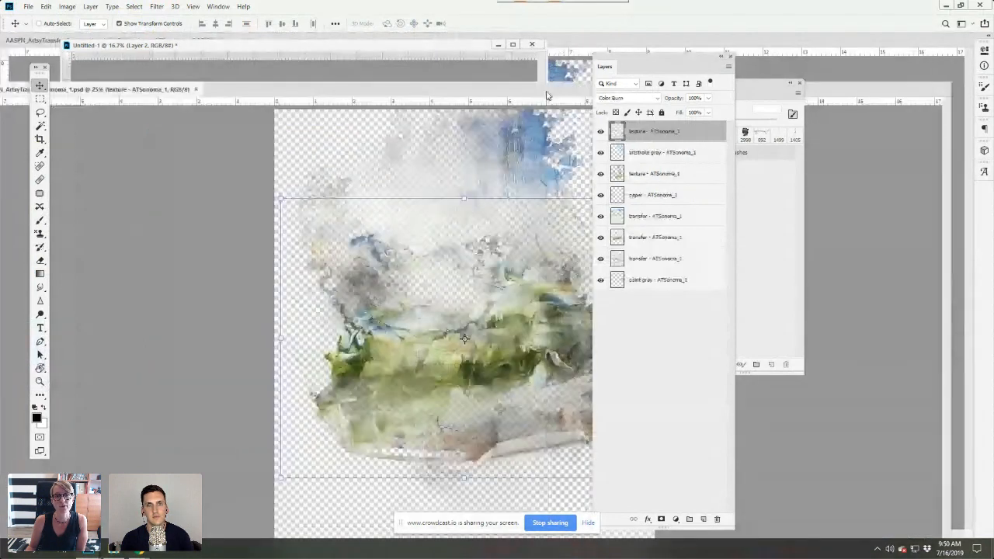
Step: Position the Sonoma PSD window clear of the layers list and toggle its texture, artstroke gray and paper layers to examine each one's contribution
left_click_drag(547, 95, 405, 51)
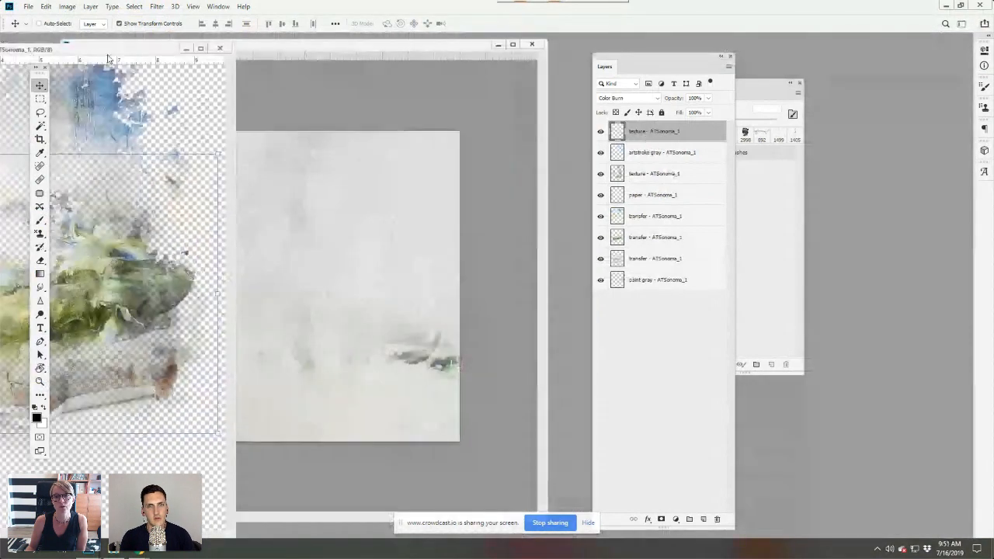
left_click_drag(111, 50, 325, 76)
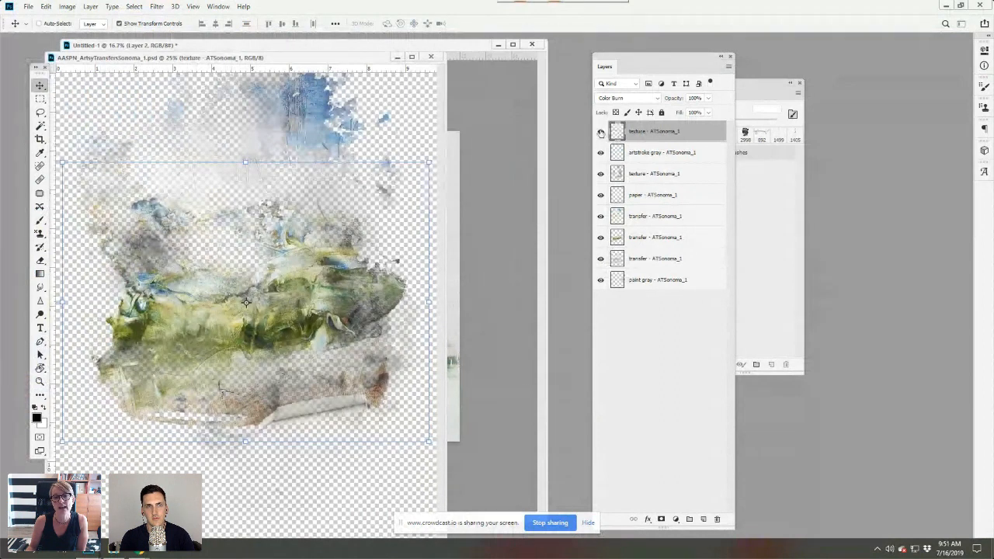
left_click_drag(599, 132, 599, 152)
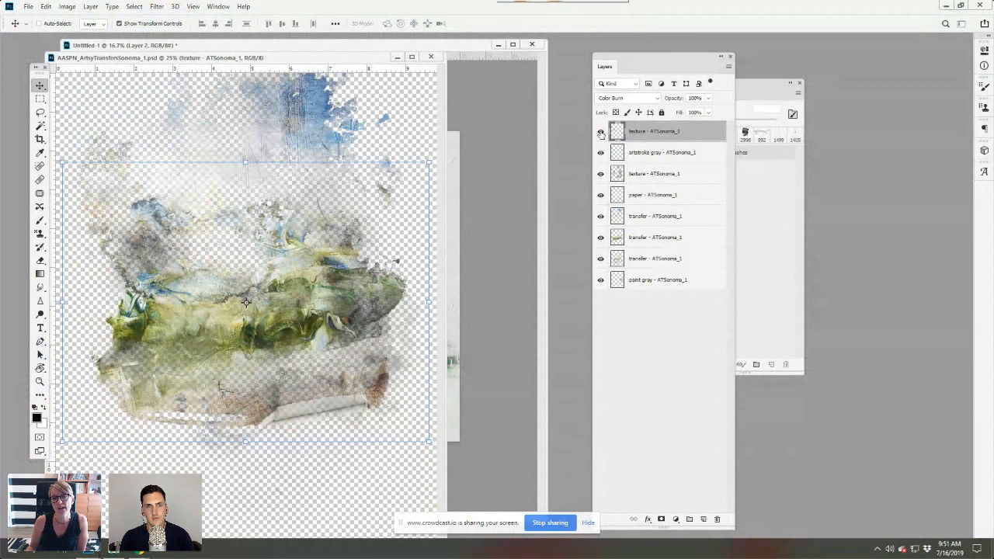
left_click(600, 173)
left_click(600, 173)
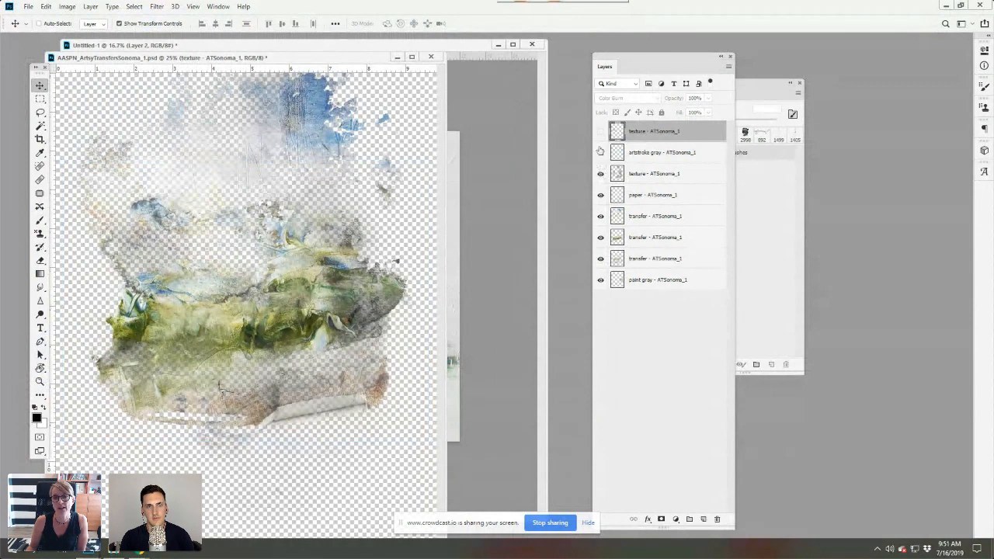
left_click(600, 152)
left_click(600, 131)
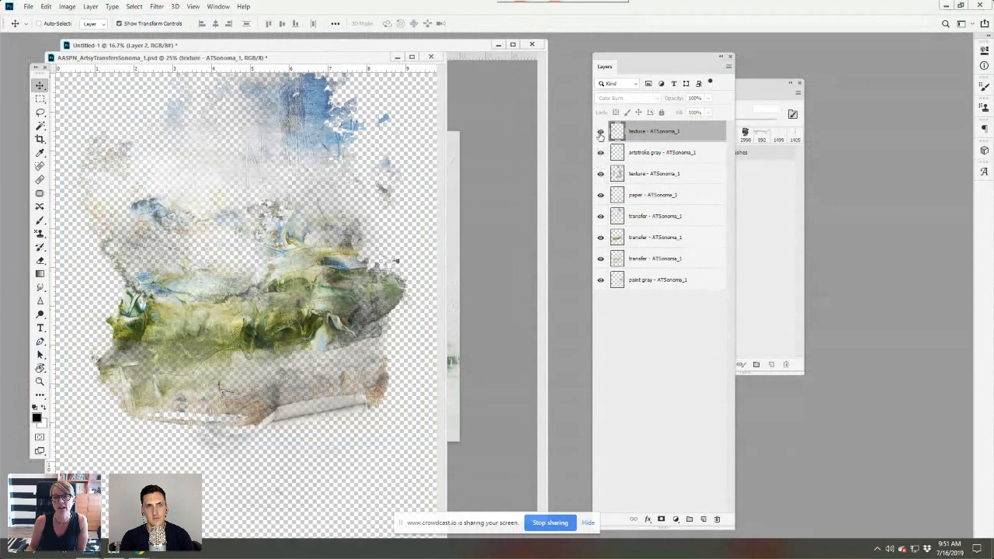
left_click(600, 195)
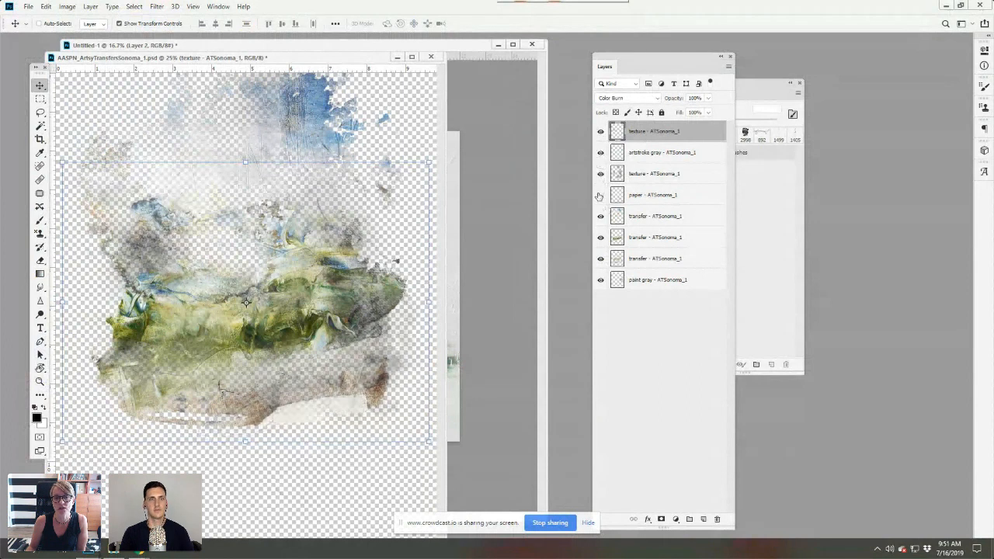
Step: Try a Hue/Saturation hue shift on the green landscape transfer layer, then cancel the adjustment
left_click(621, 239)
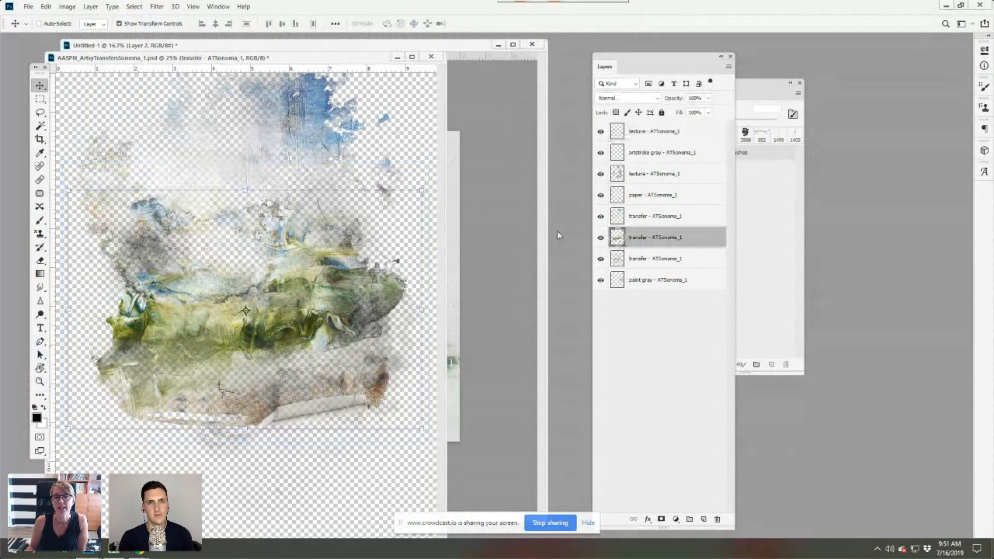
left_click(69, 7)
mouse_move(80, 38)
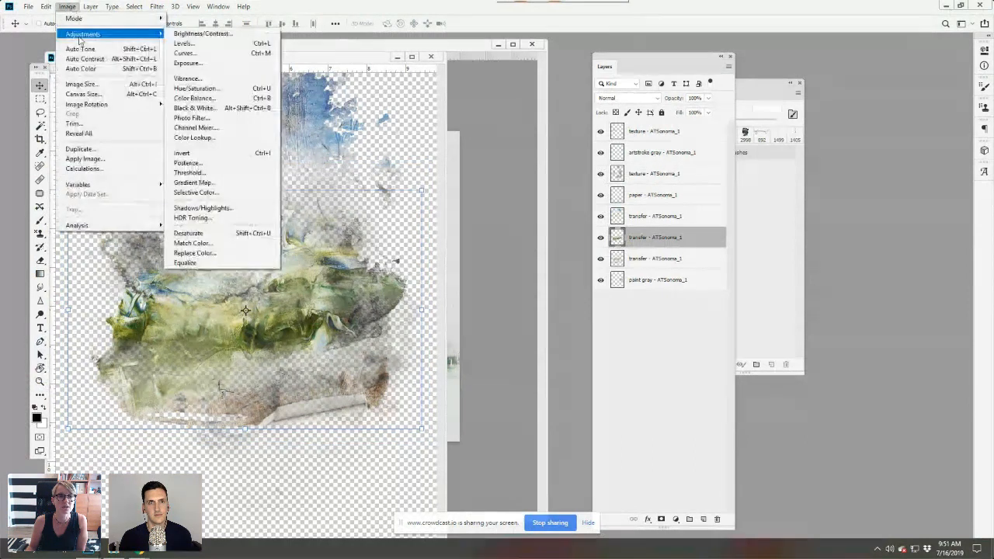
left_click(222, 92)
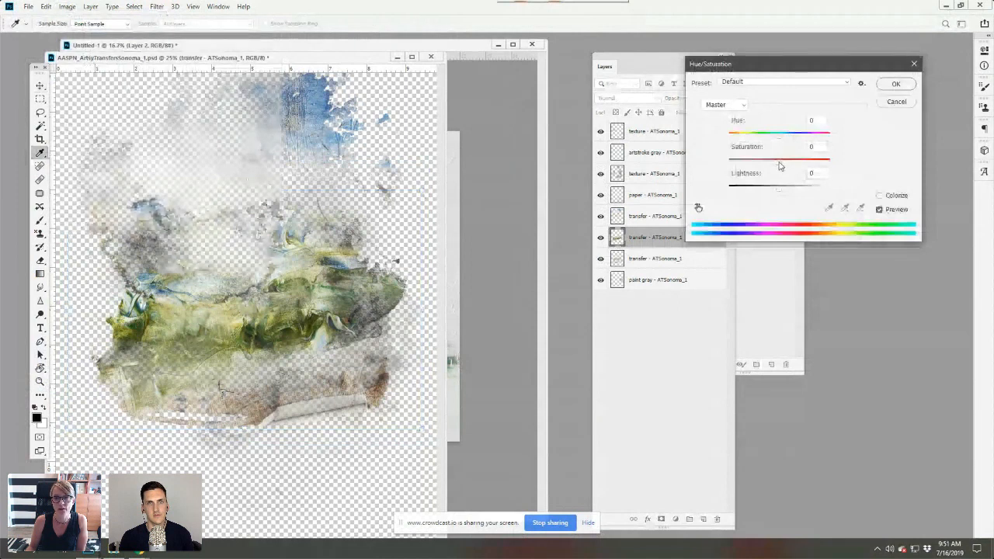
mouse_move(776, 138)
left_mouse_down()
mouse_move(739, 147)
mouse_move(765, 141)
left_mouse_up()
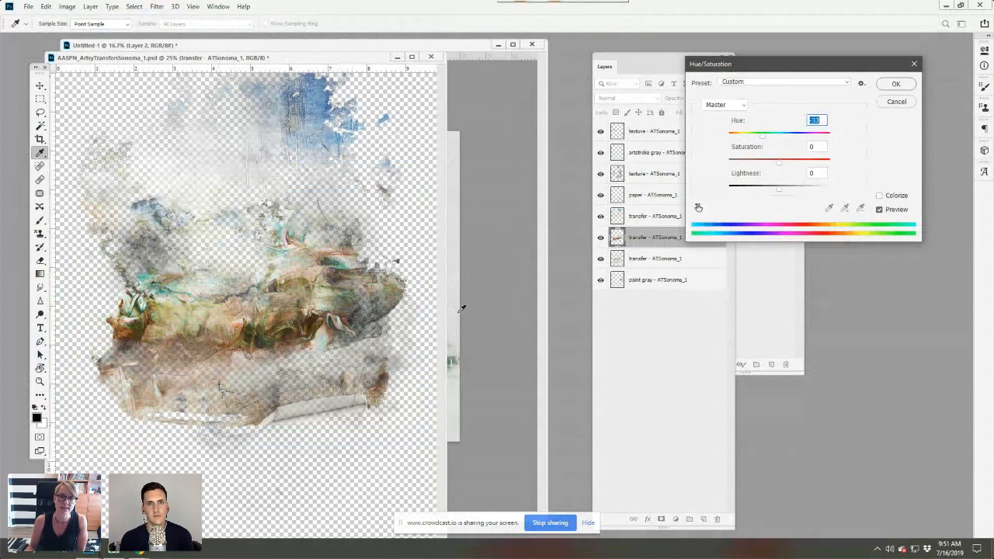
left_click(896, 102)
key("v")
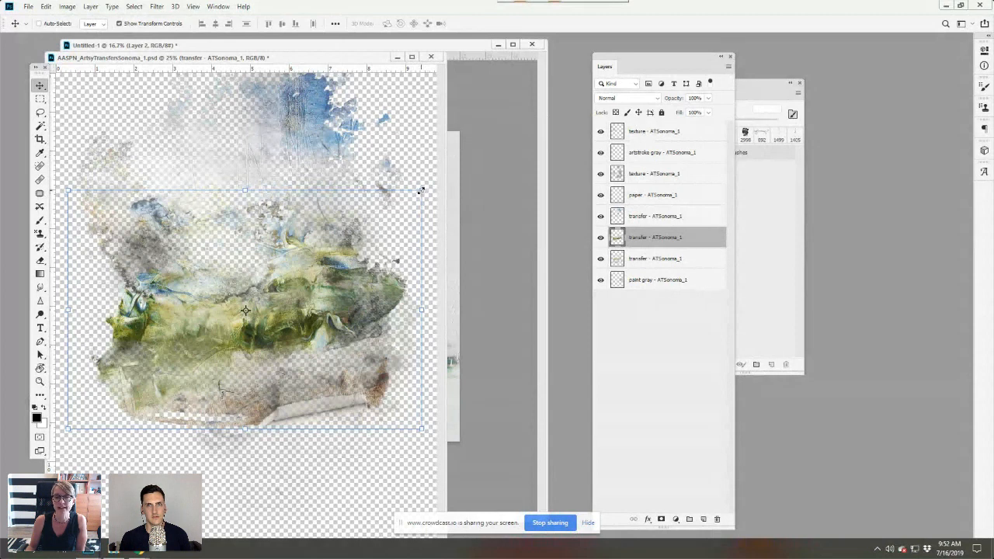
Step: Try scaling the green landscape transfer layer to 99.62% and rotating it by -1.37 degrees
left_click(420, 190)
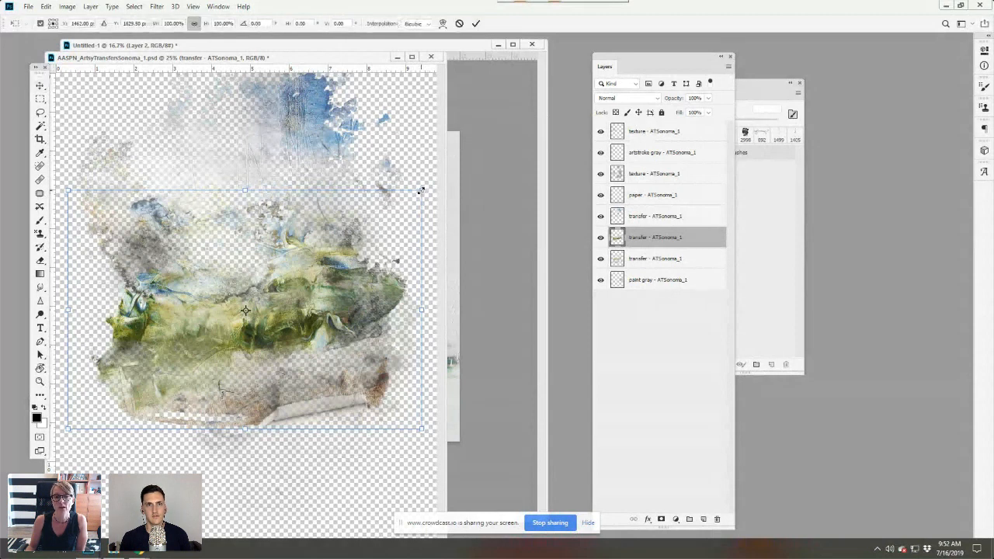
mouse_move(420, 190)
left_mouse_down()
mouse_move(413, 178)
mouse_move(330, 261)
mouse_move(417, 177)
mouse_move(364, 217)
mouse_move(388, 191)
mouse_move(409, 177)
mouse_move(420, 190)
left_mouse_up()
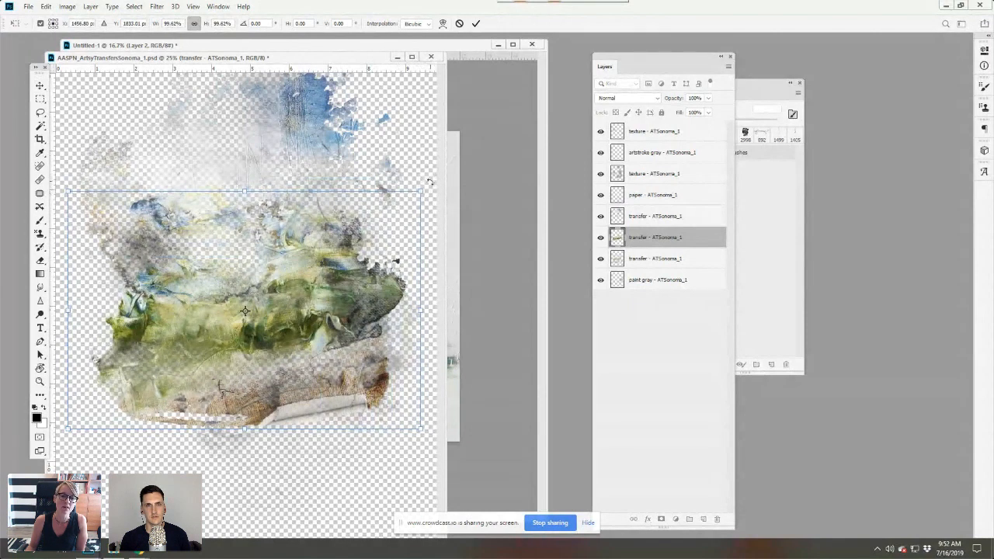
left_click_drag(429, 181, 385, 207)
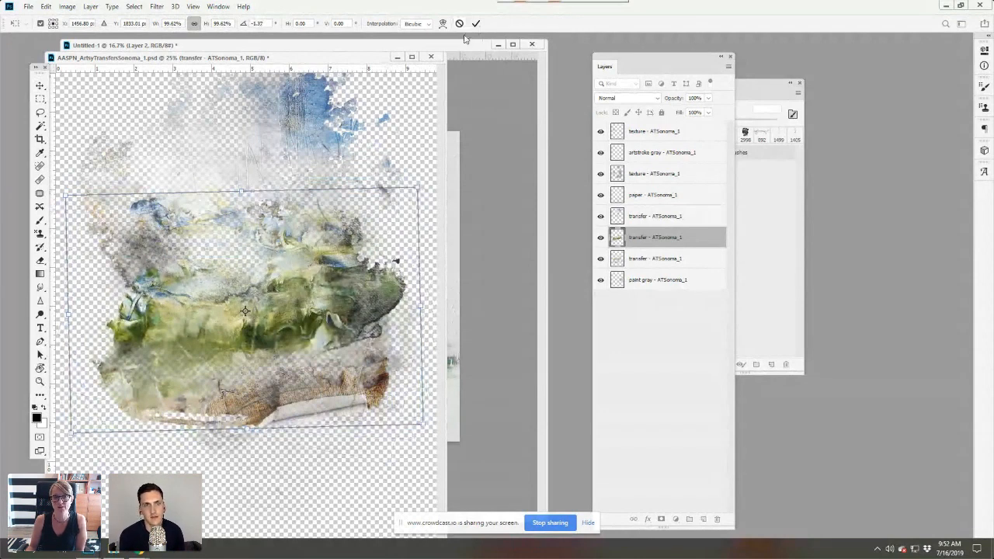
key("Return")
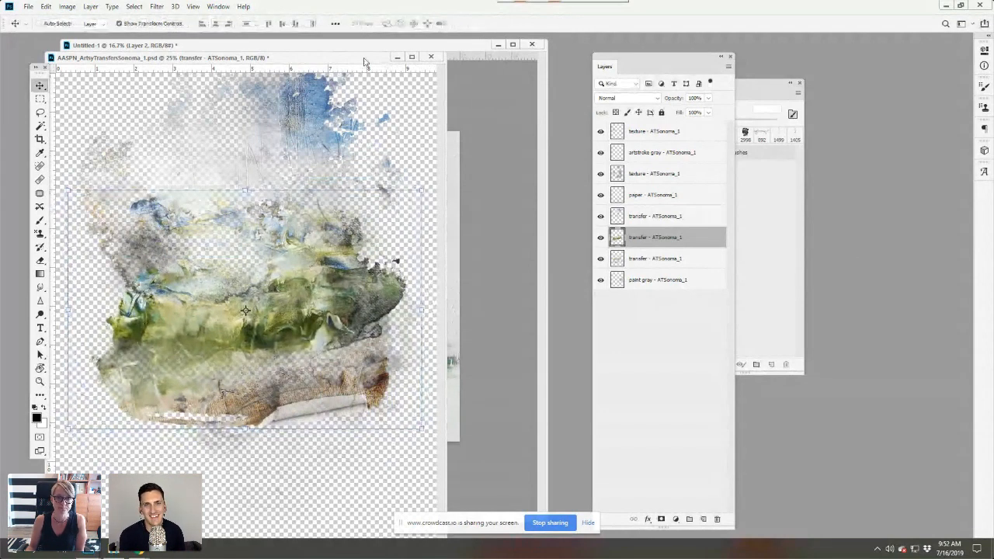
Step: Select all the layers of the Sonoma PSD and copy them together into the Untitled-1 layout
left_click_drag(364, 61, 396, 75)
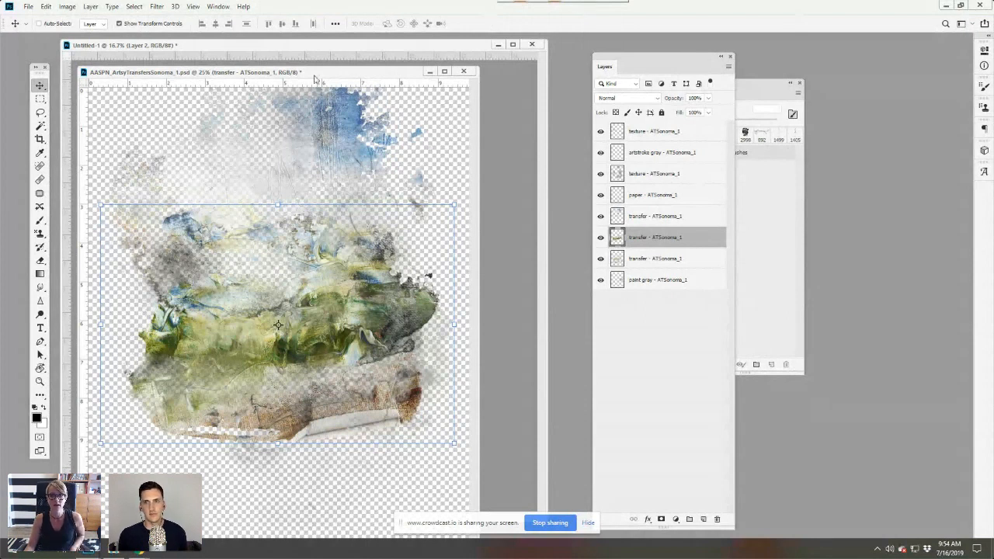
left_click_drag(315, 79, 576, 67)
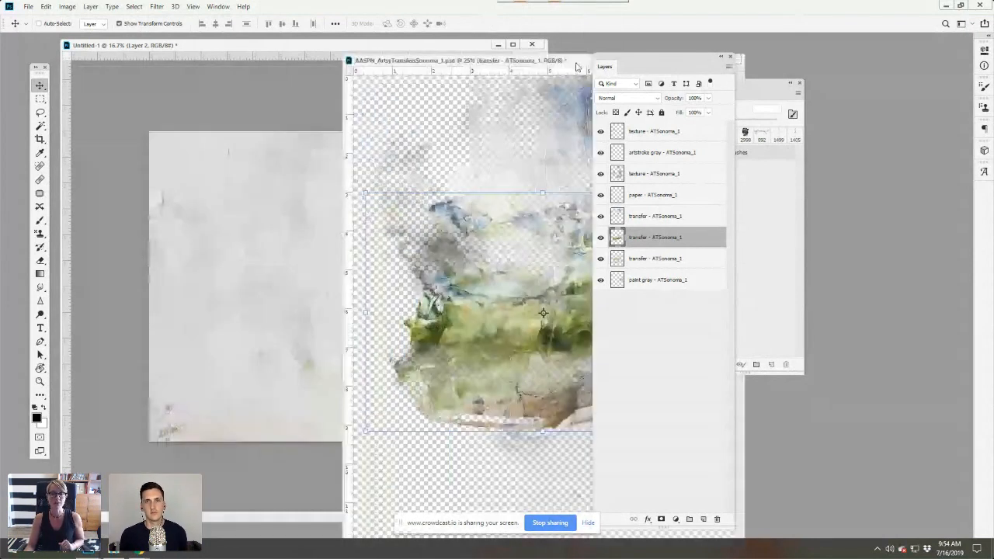
left_click(660, 129)
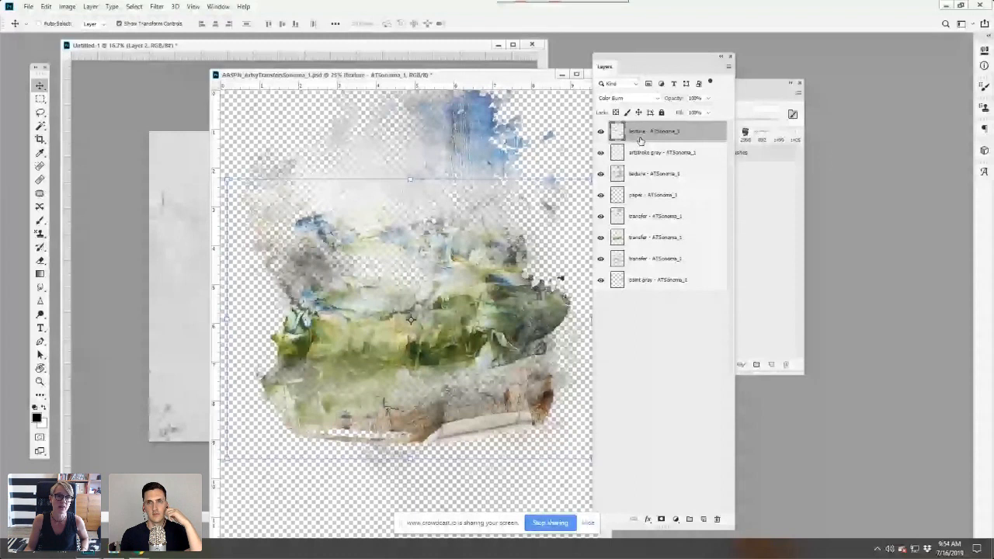
key("ctrl+alt+a")
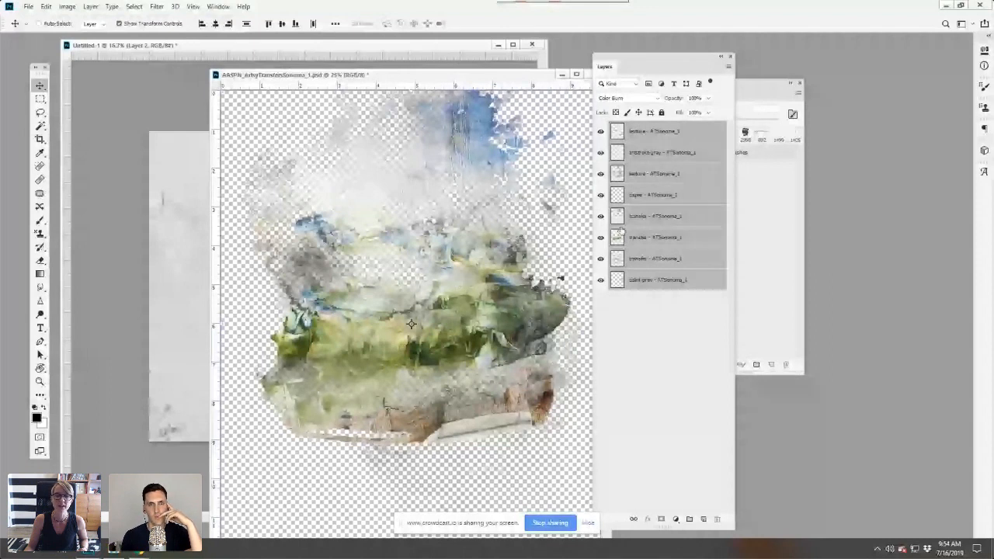
left_click_drag(621, 231, 243, 267)
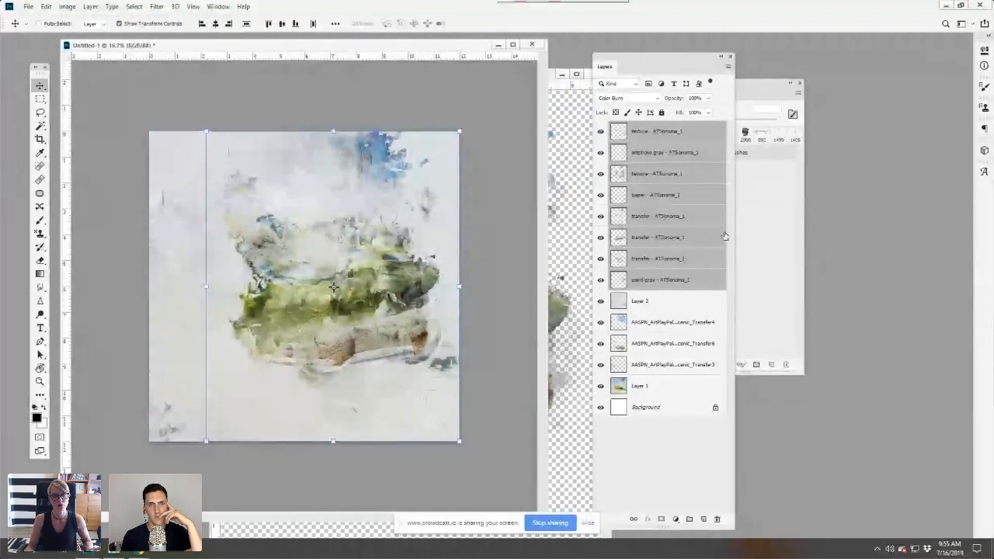
Step: Spread the Sonoma layers across the page: shift the green transfer lower left, and the blue sky transfer and paint gray layer toward the right edge
left_click(659, 237)
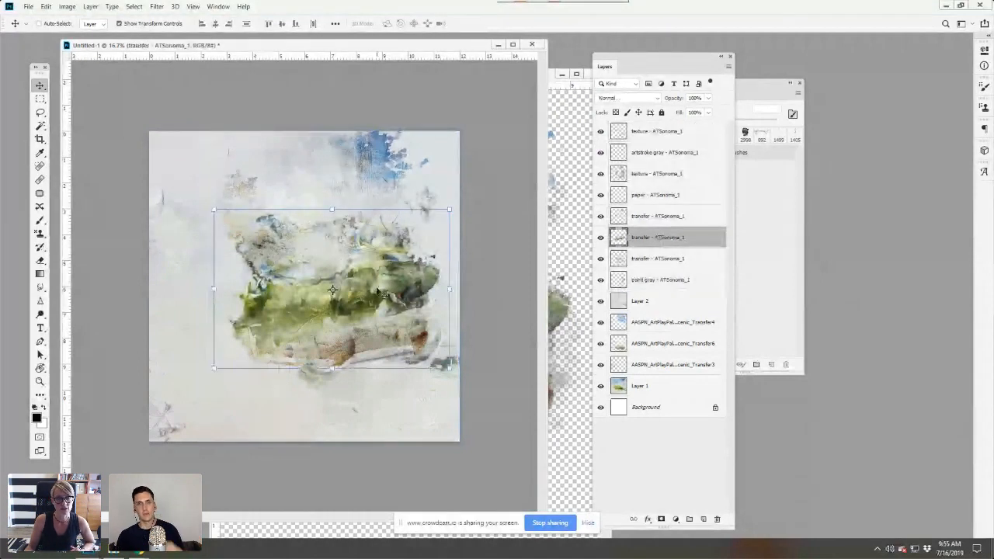
left_click_drag(396, 286, 326, 314)
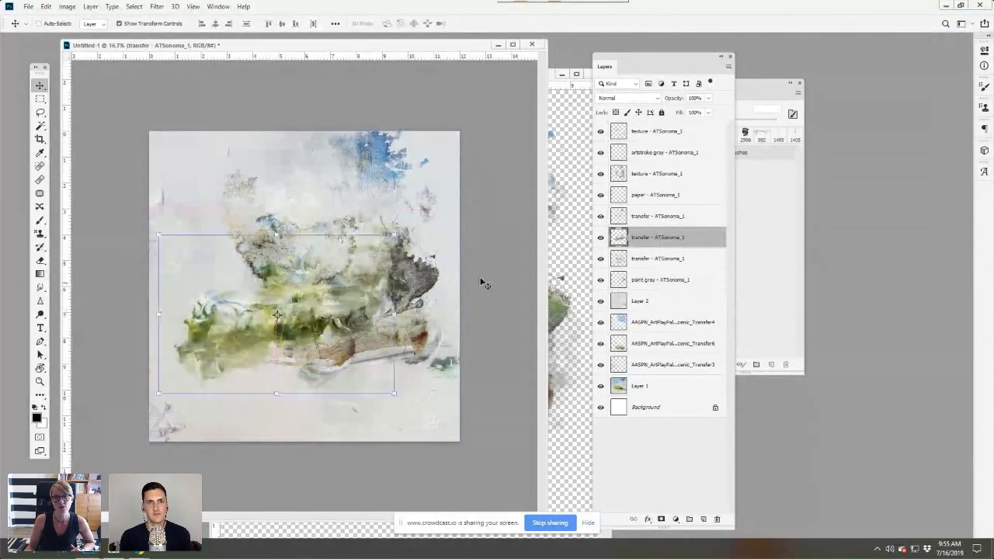
left_click(649, 218)
left_click_drag(359, 225, 424, 225)
left_click(670, 281)
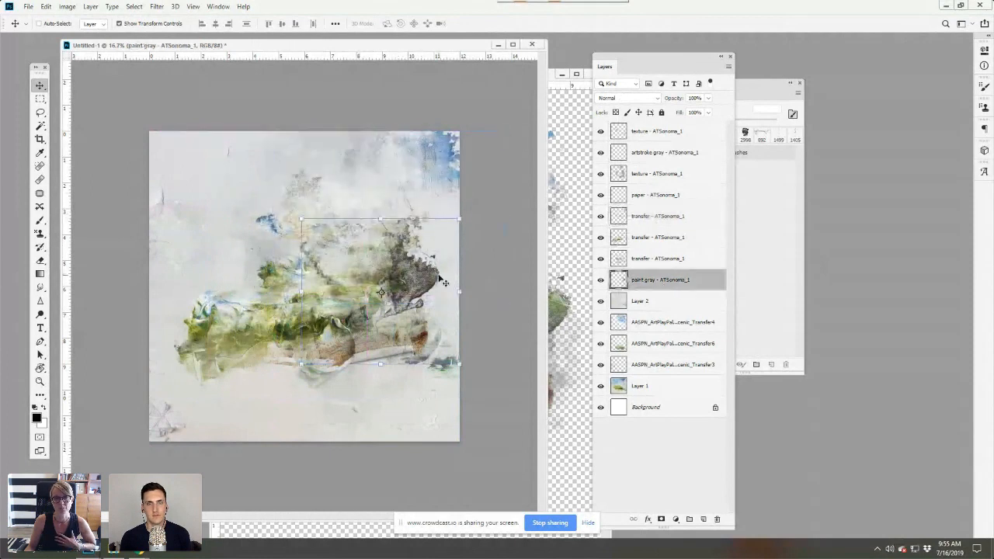
mouse_move(442, 280)
left_mouse_down()
mouse_move(462, 278)
mouse_move(447, 275)
mouse_move(453, 269)
left_mouse_up()
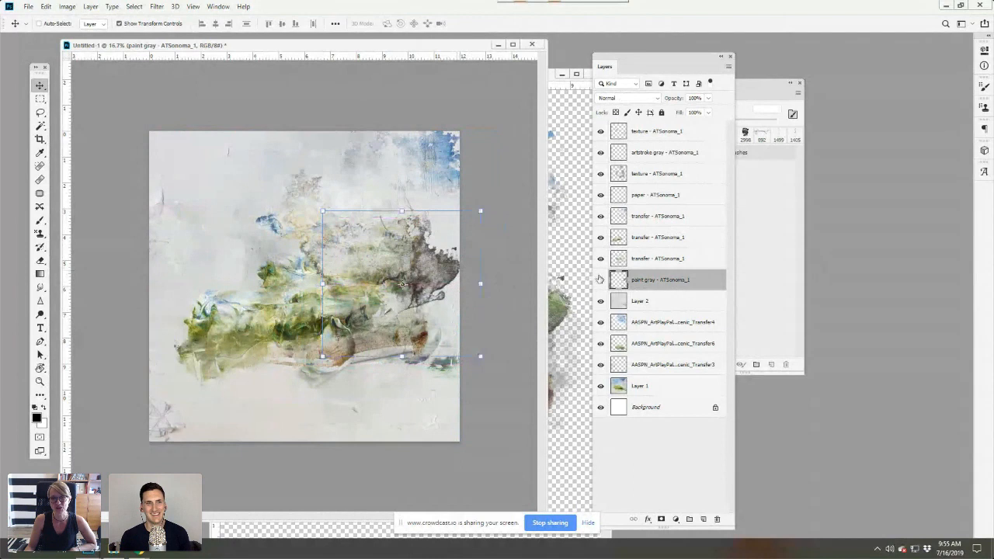
Step: Nudge the blue sky transfer slightly down and right, and with Auto-Select enabled shift the small blue paint patch slightly right
left_click(626, 215)
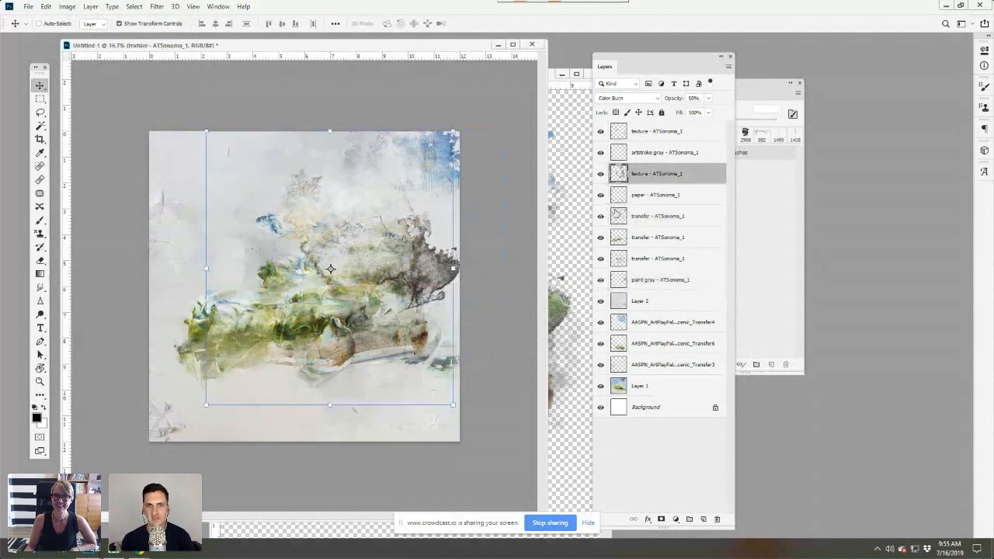
left_click(613, 216)
left_click_drag(283, 217, 290, 227)
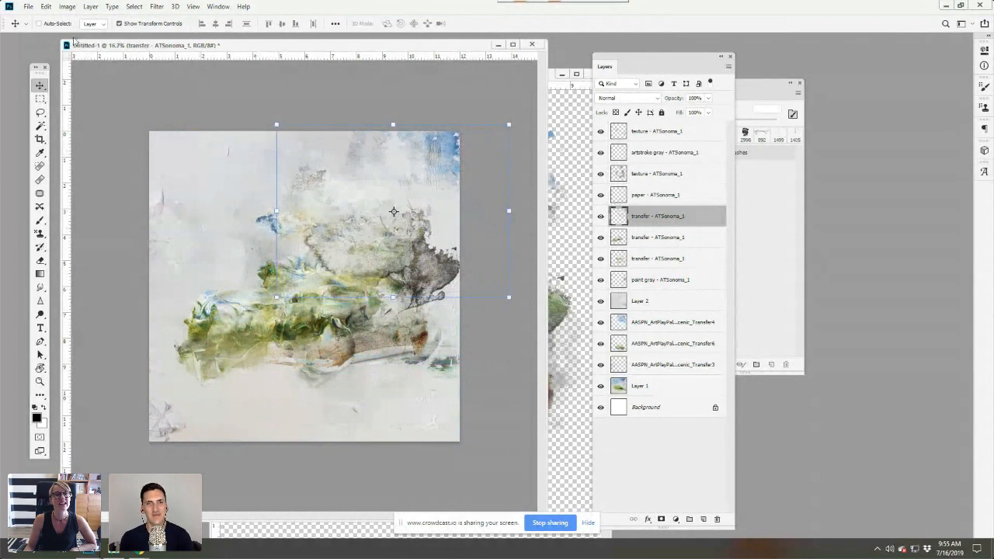
left_click(38, 23)
mouse_move(264, 225)
left_mouse_down()
mouse_move(218, 221)
mouse_move(229, 178)
mouse_move(255, 187)
mouse_move(268, 217)
mouse_move(282, 222)
left_mouse_up()
Step: Move the Scenic Transfer4, Transfer6 and Transfer3 layers above Layer 2 and hide the Transfer4 layer
left_click(648, 328)
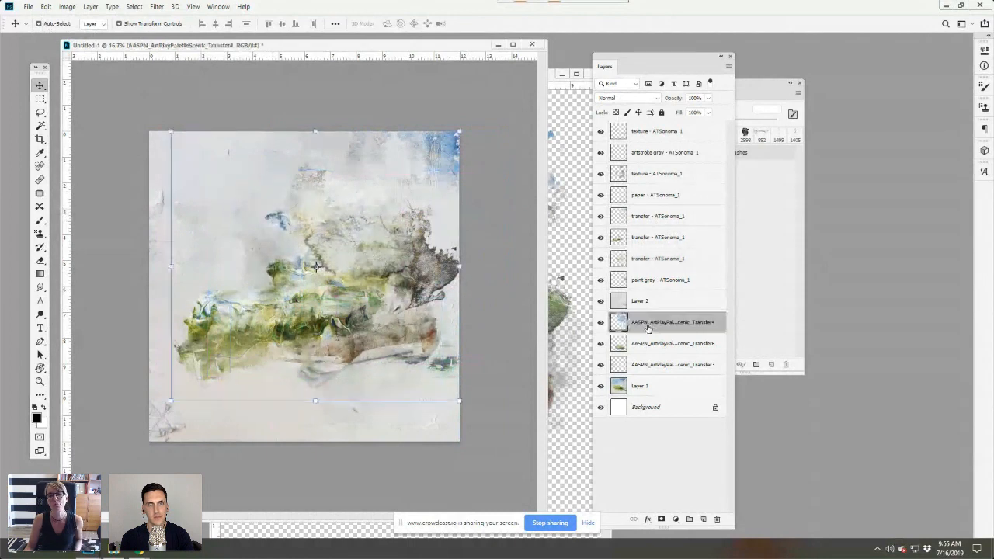
left_click(646, 365, "shift")
left_click_drag(645, 365, 658, 299)
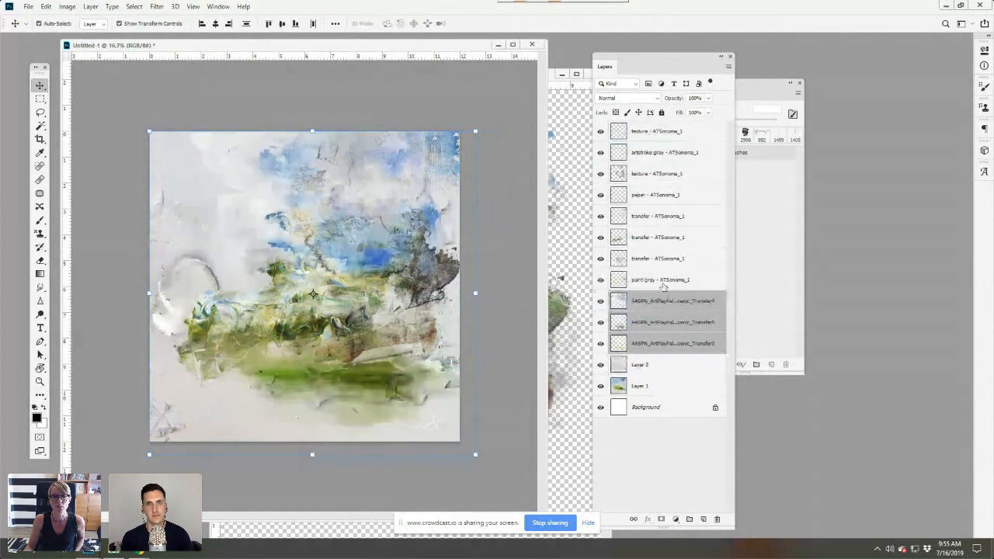
left_click(600, 301)
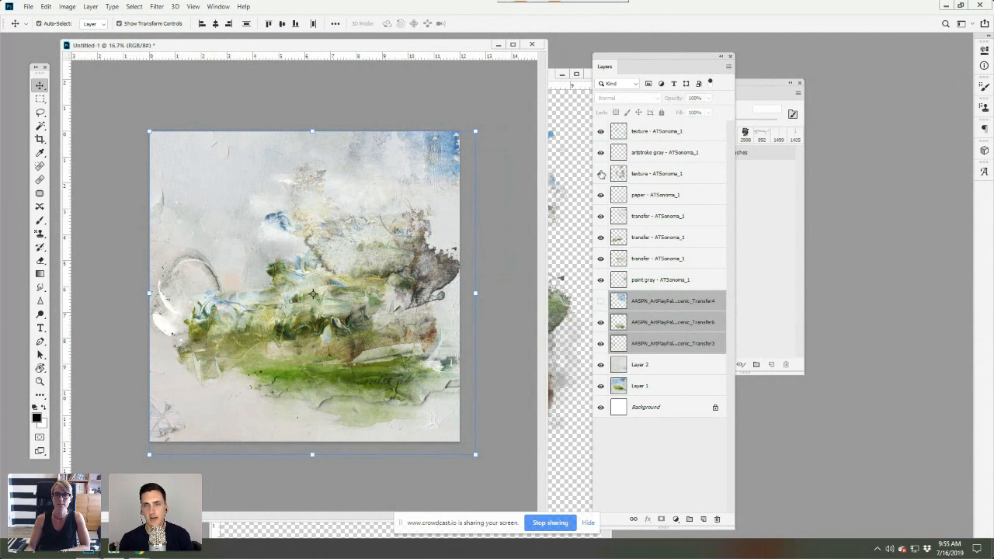
Step: Bring the ArtsyTransfersSonoma_1 PSD window forward and close that document, leaving the Untitled-1 layout open
left_click(578, 160)
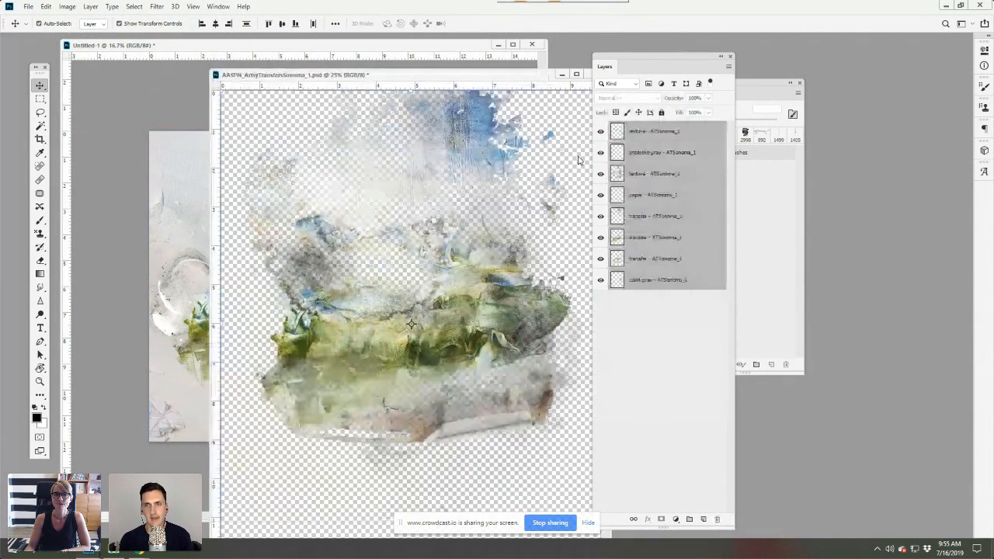
left_click_drag(532, 77, 472, 178)
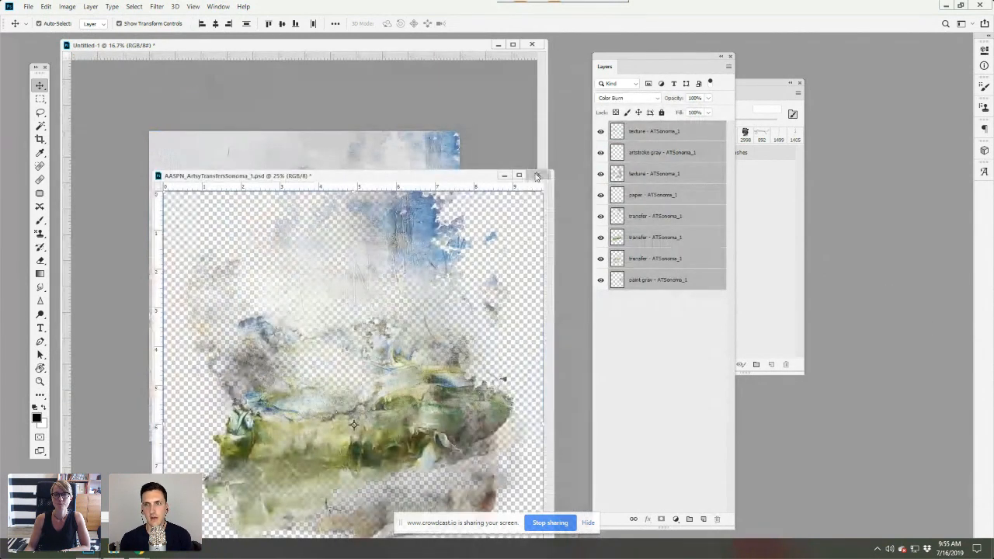
left_click(536, 175)
left_click(490, 212)
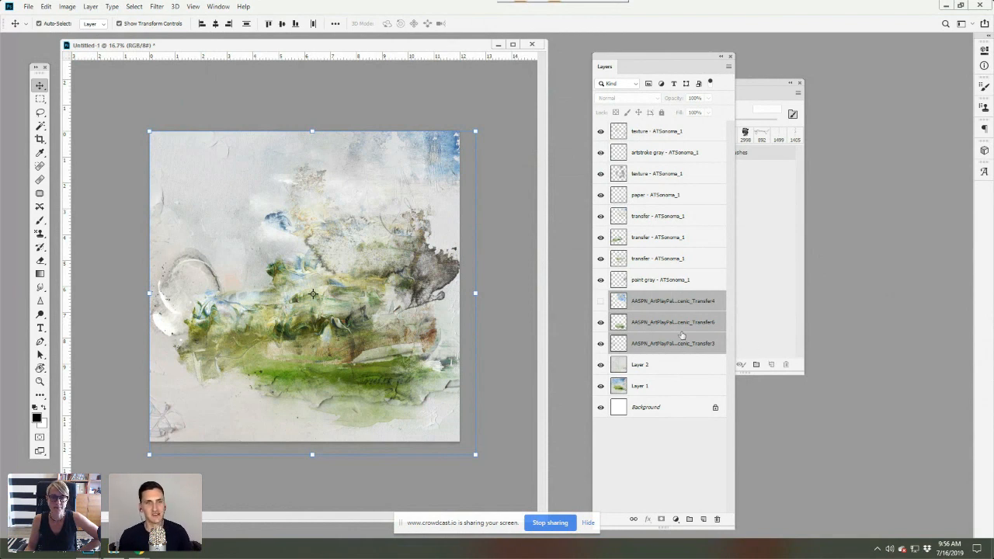
Step: Group the eight ATSonoma_1 layers, from paint gray up to the uppermost texture layer
left_click(637, 280)
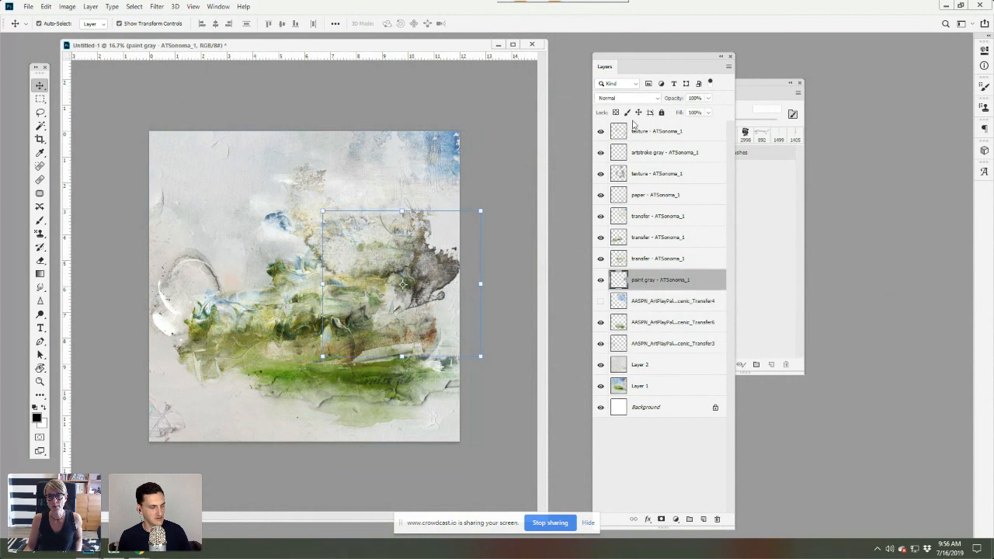
left_click(636, 131, "shift")
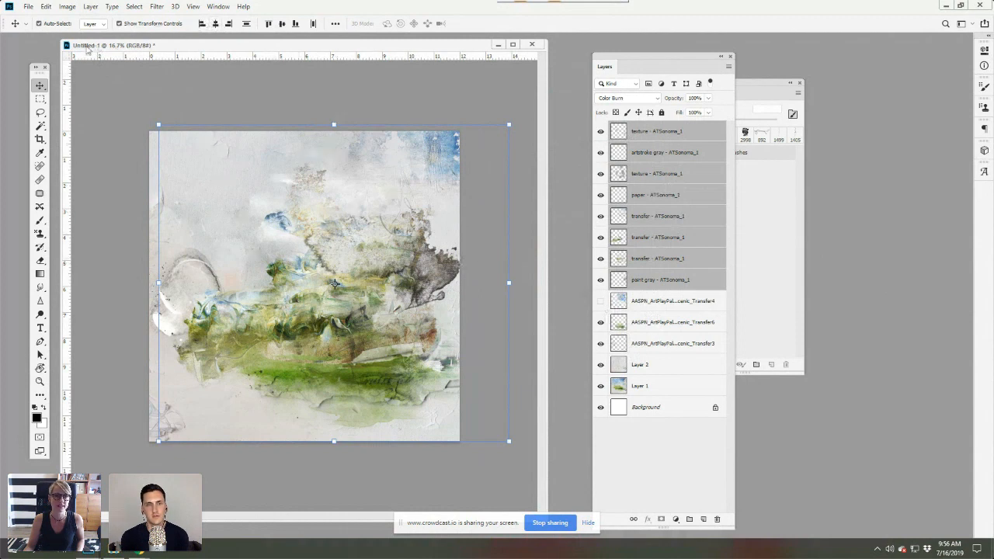
left_click(66, 7)
mouse_move(90, 6)
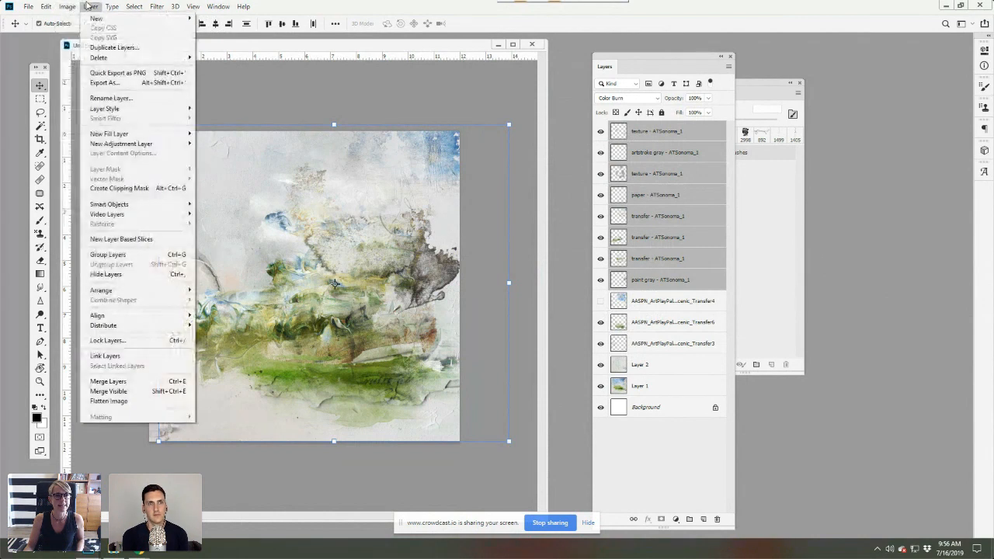
left_click(123, 256)
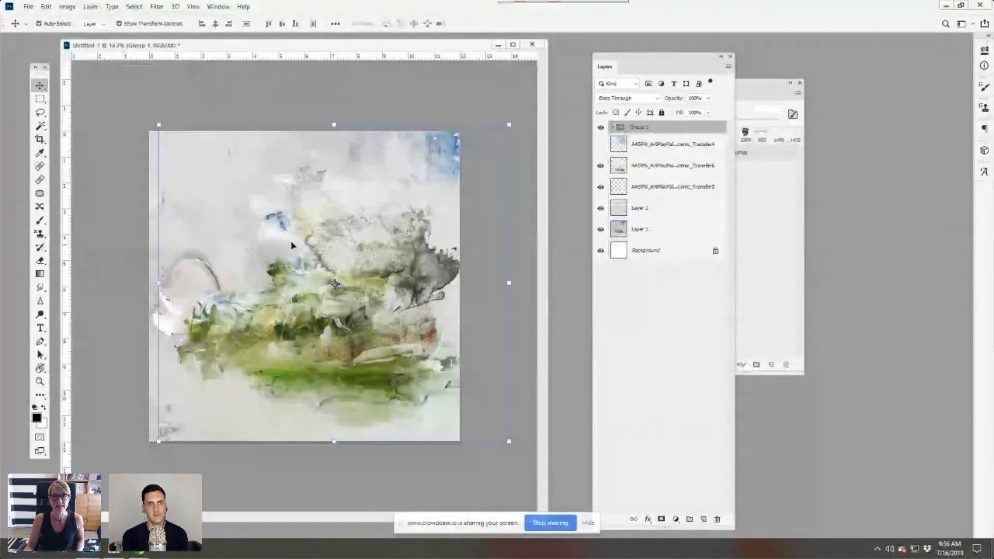
Step: Hide the grouped Sonoma layers, show the Scenic Transfer4 layer and shift it slightly up and left
left_click(600, 127)
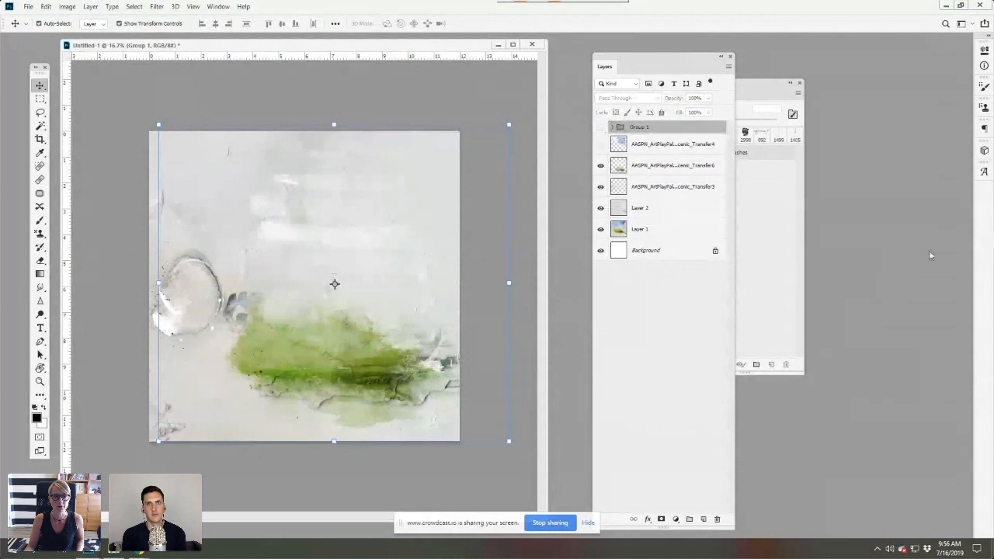
left_click(600, 144)
left_click_drag(370, 173, 352, 157)
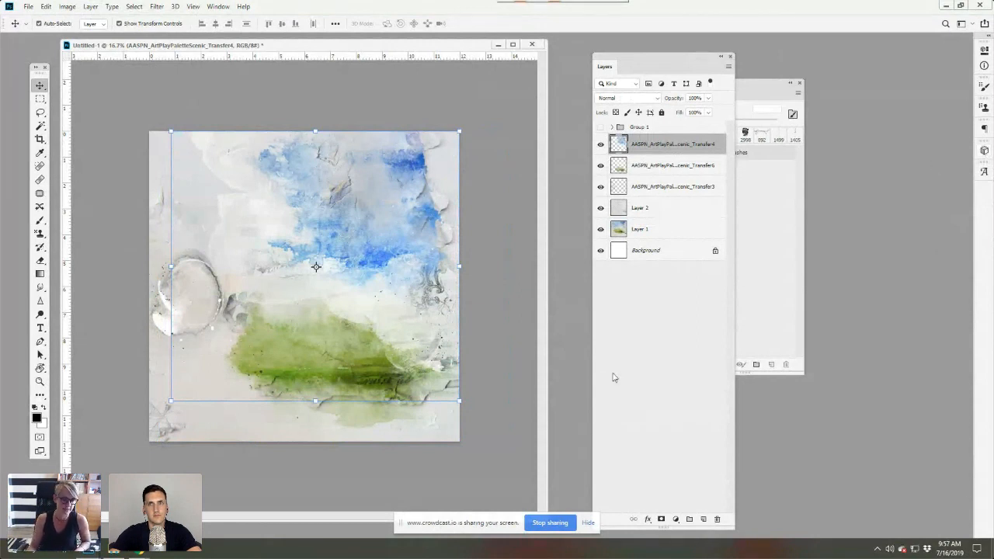
Step: Switch to File Explorer, browse to Autumn Romance FotoBlendz No 1A, and open AASPN_AutumnRomanceFotoBlendz1_1.psd in Photoshop as a floating window
left_click(113, 548)
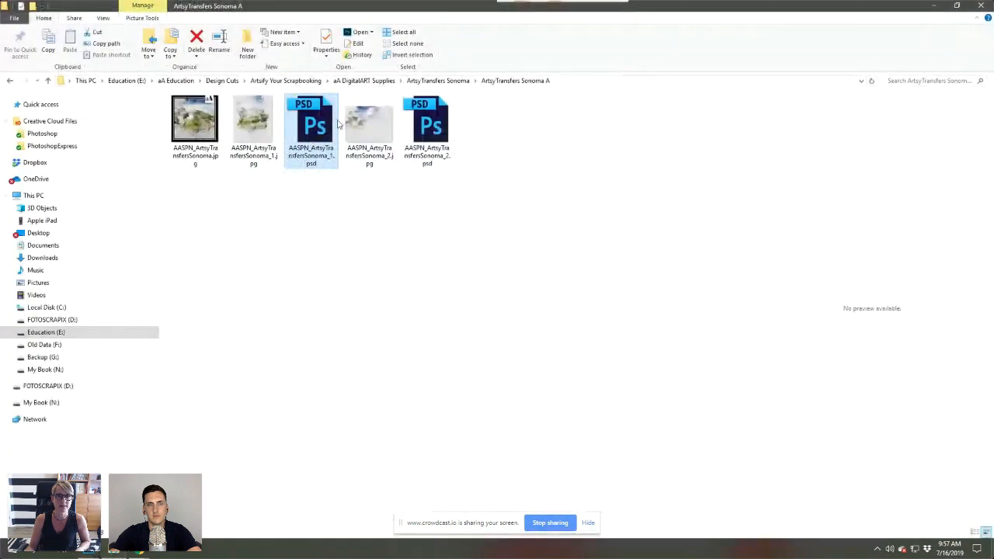
left_click(380, 82)
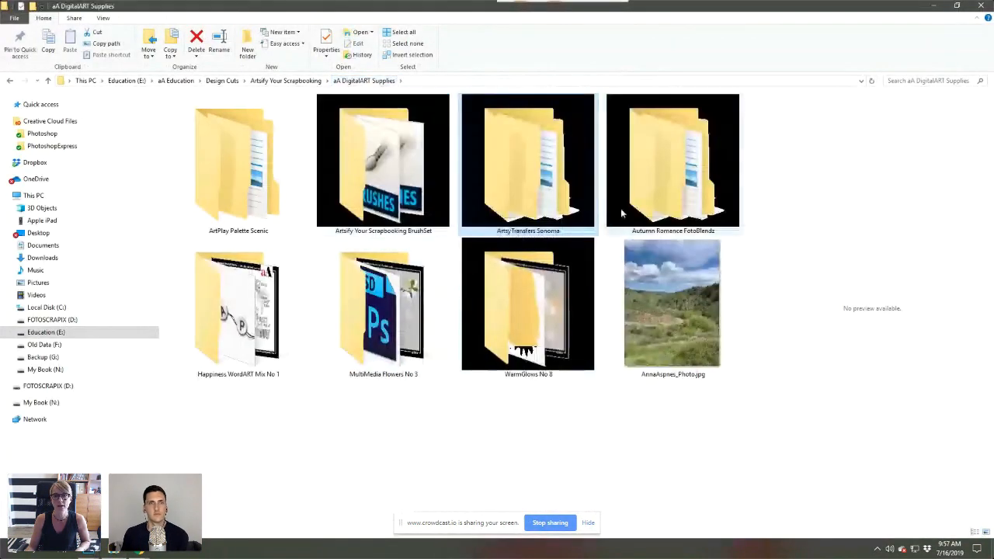
double_click(686, 169)
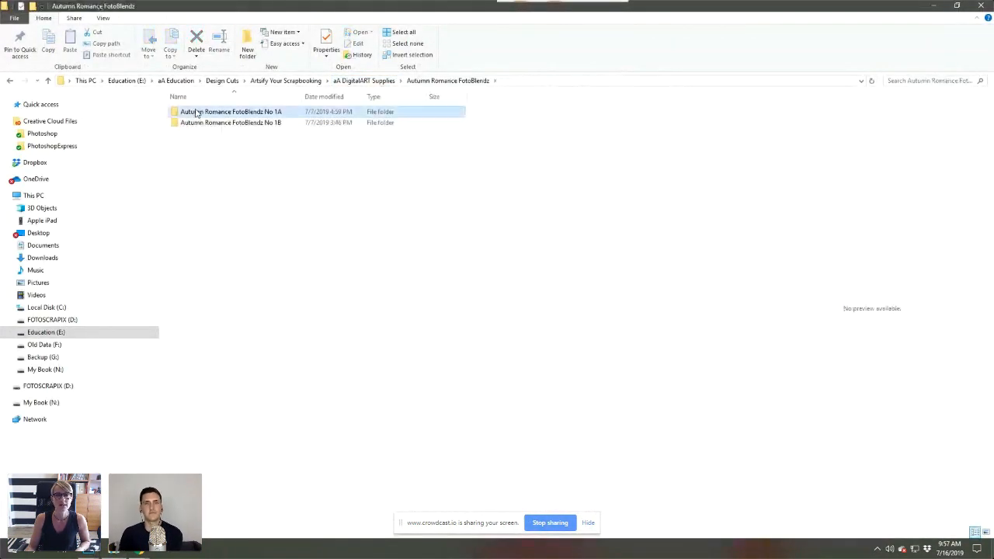
double_click(189, 111)
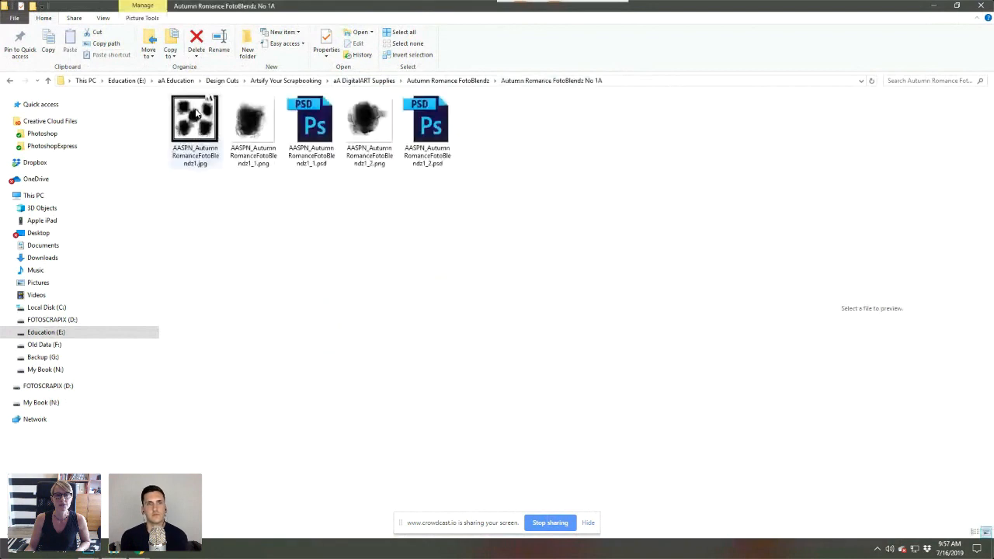
left_click(261, 133)
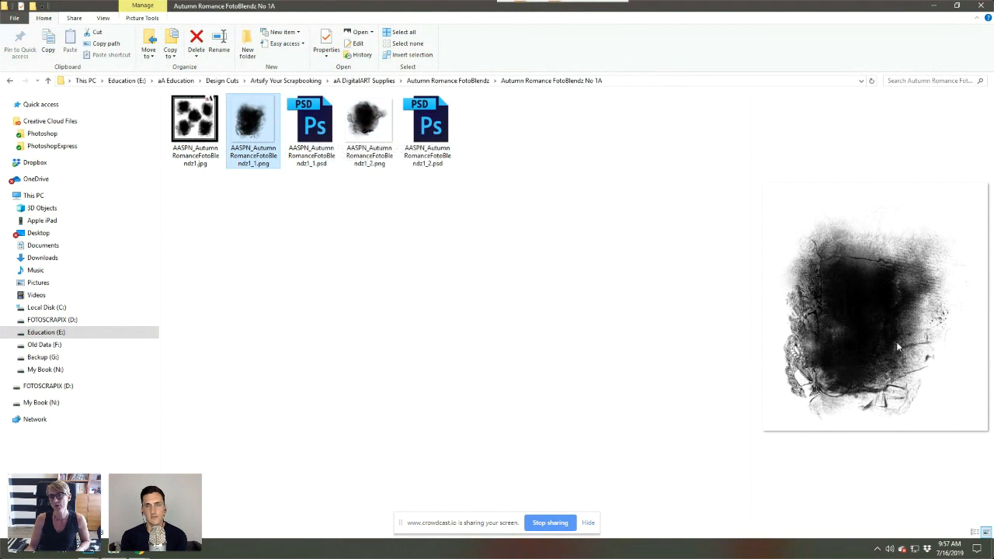
left_click_drag(310, 128, 316, 267)
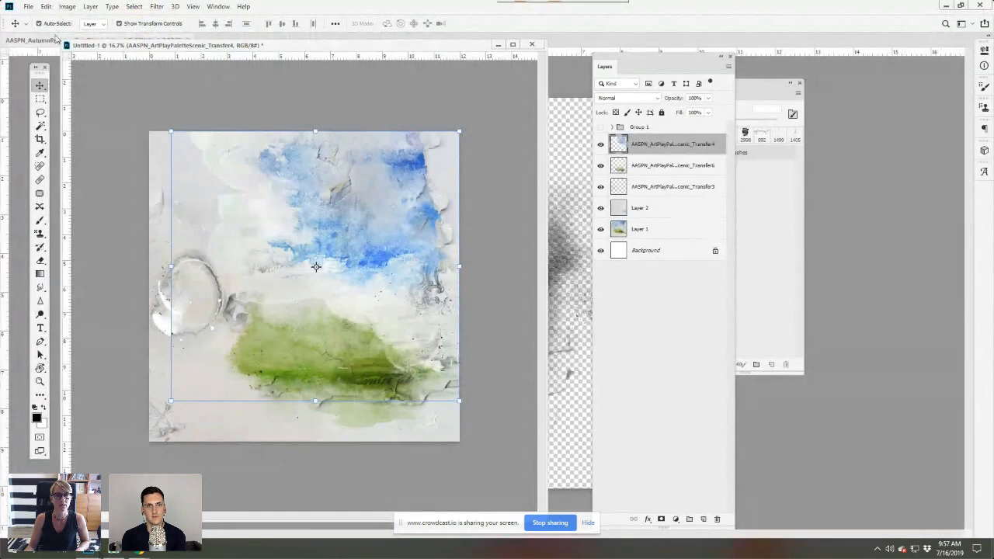
left_click_drag(53, 40, 164, 93)
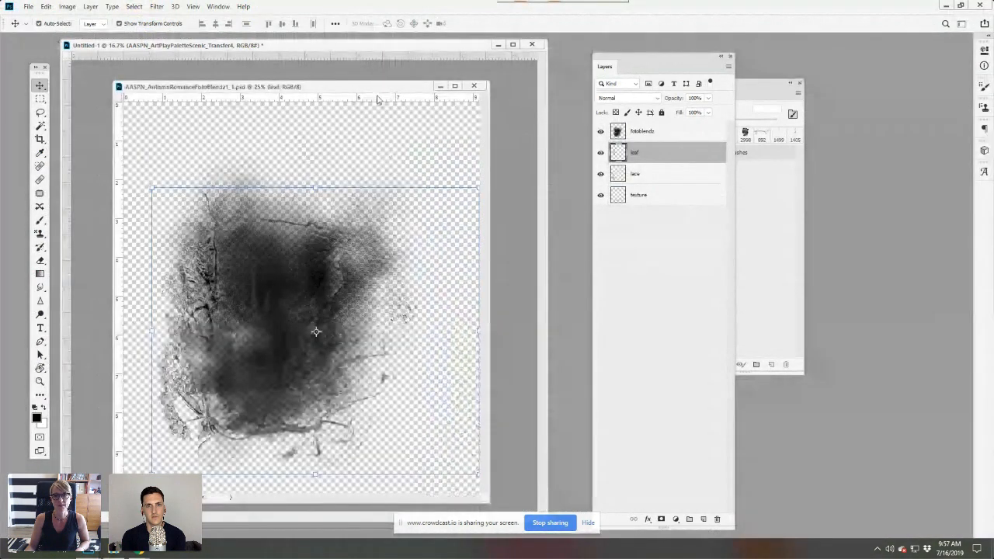
Step: Examine what the fotoblendz, leaf, lace and texture layers each contribute by toggling their visibility, leaving all four shown
left_click(614, 132)
left_click(601, 132)
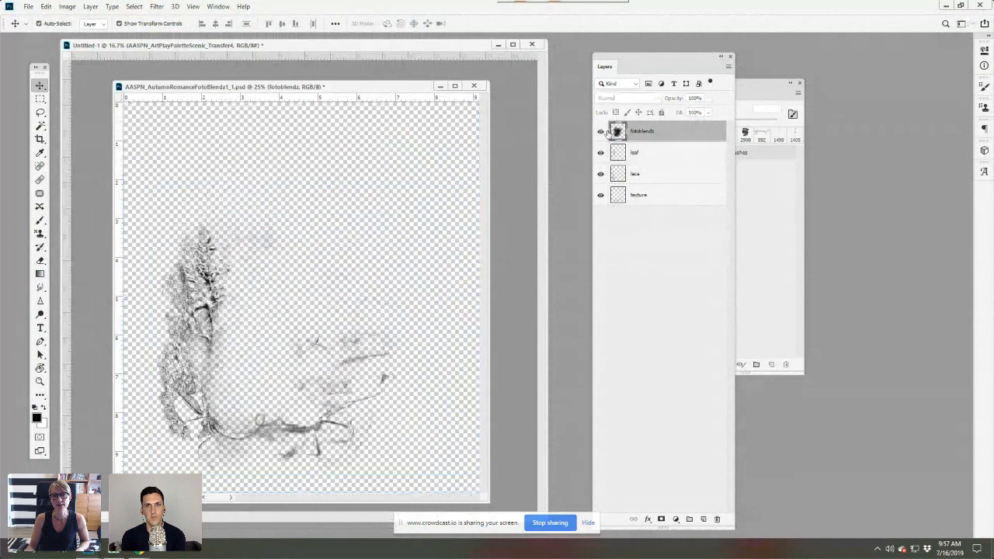
left_click(601, 132)
left_click(600, 132)
left_click(600, 153)
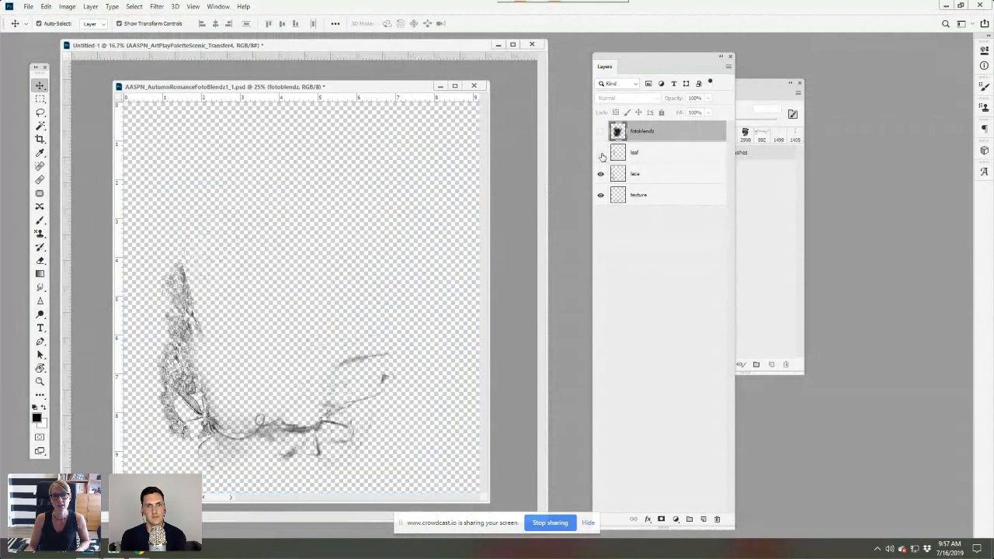
left_click(600, 152)
left_click(600, 174)
left_click(600, 174)
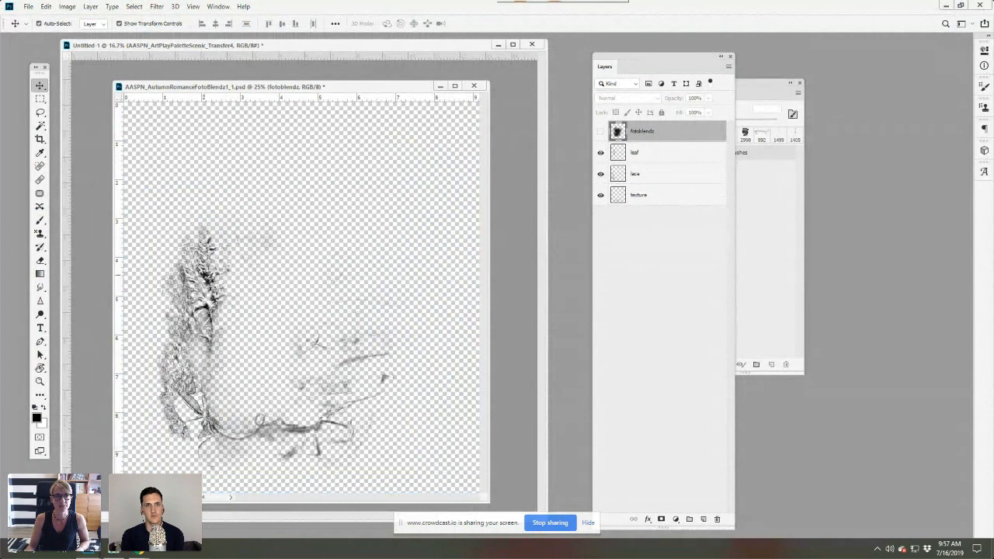
left_click(615, 199)
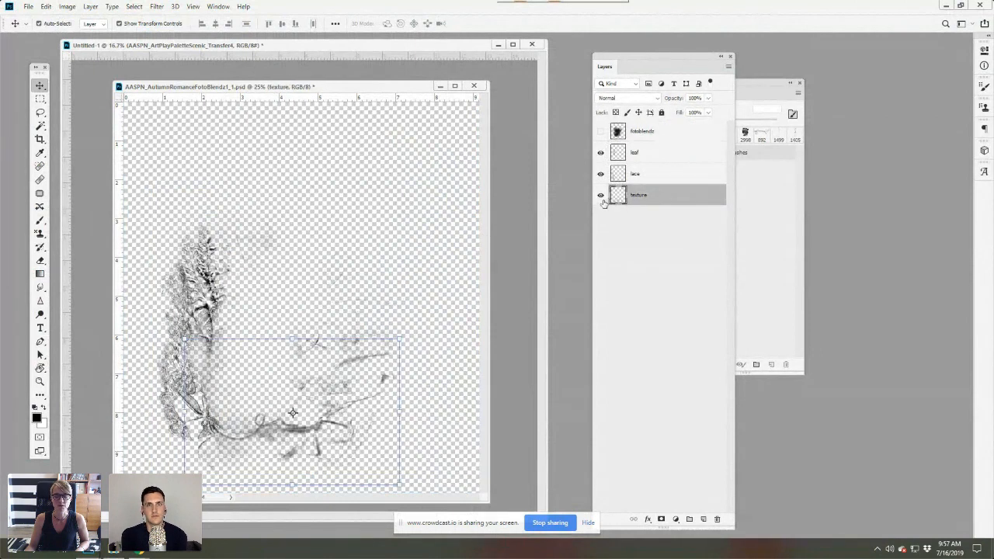
left_click(599, 196)
left_click(600, 195)
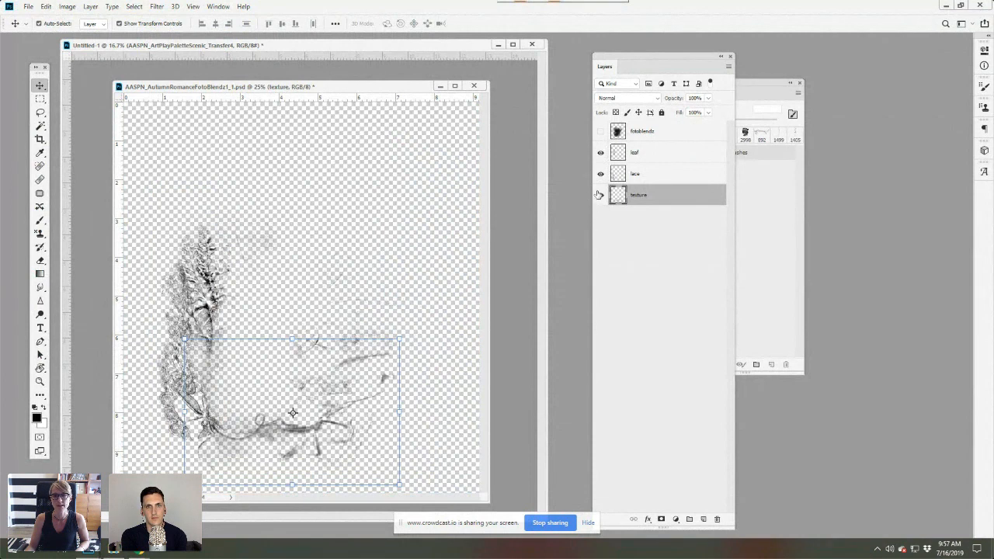
left_click(600, 173)
left_click(600, 174)
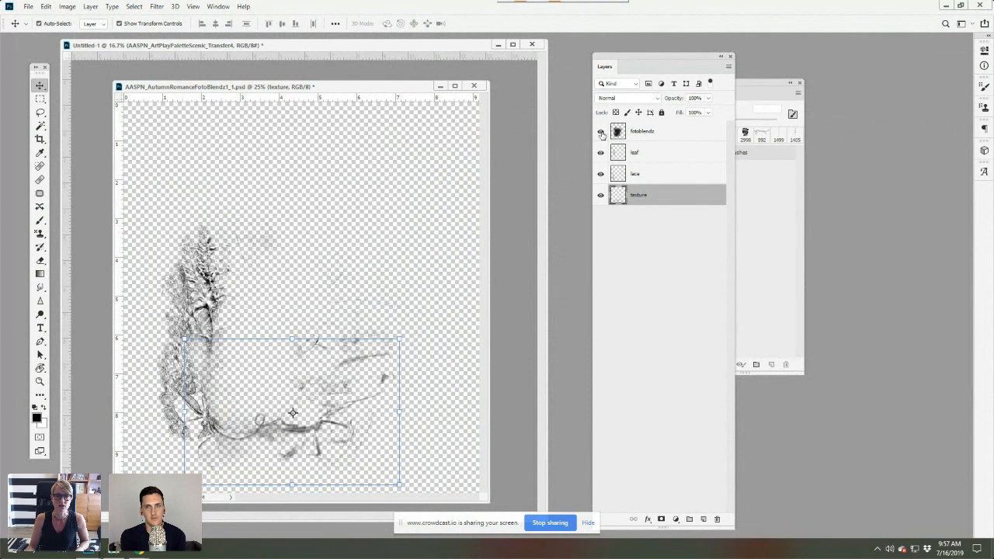
left_click(600, 132)
Step: Close the AutumnRomanceFotoBlendz1_1 PSD without saving changes
mouse_move(425, 87)
left_mouse_down()
mouse_move(474, 88)
mouse_move(434, 102)
left_mouse_up()
left_click(479, 101)
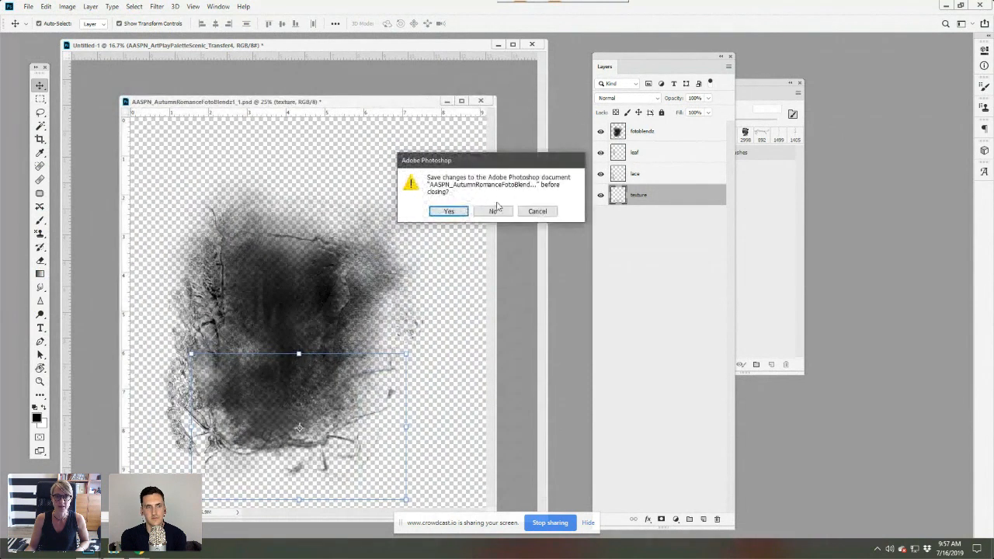
left_click(495, 210)
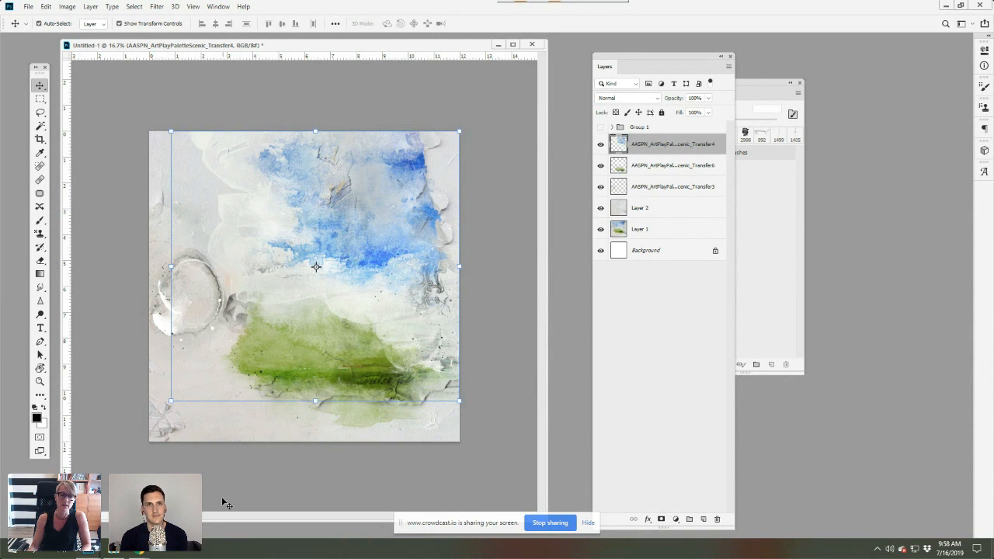
Step: Place AASPN_AutumnRomanceFotoBlendz1_1.png from File Explorer into the Untitled-1 layout above Transfer4, positioned up and right over the blue sky
mouse_move(118, 549)
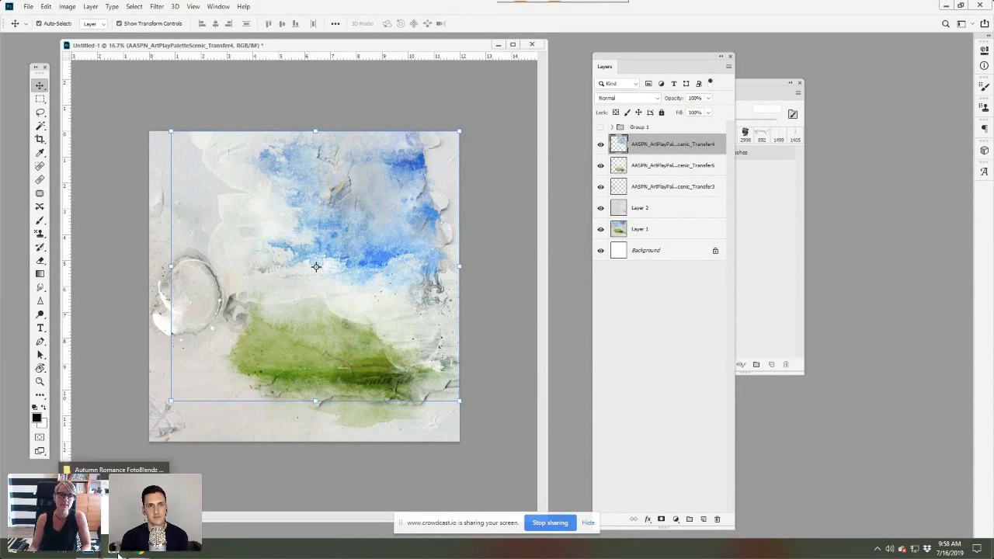
left_click(113, 469)
left_click(271, 191)
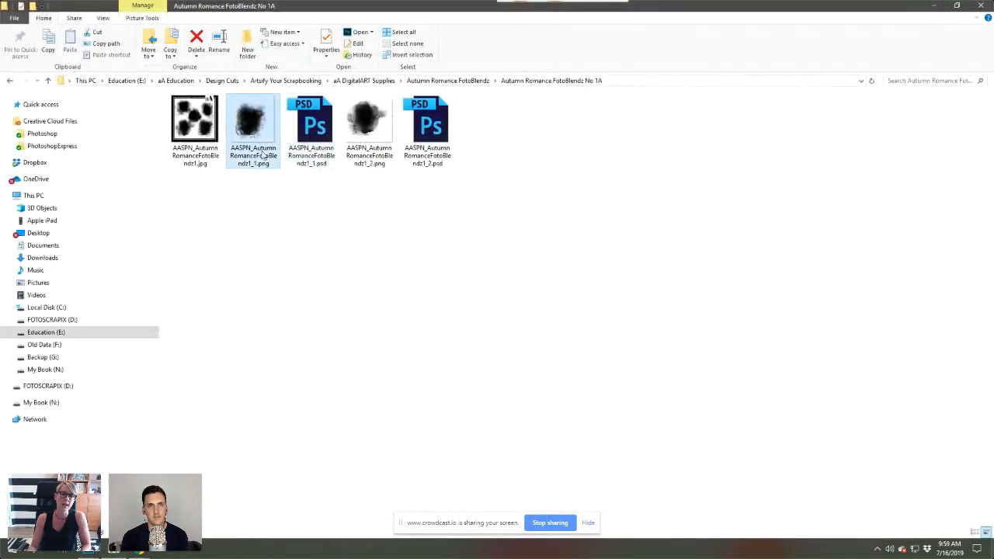
mouse_move(78, 547)
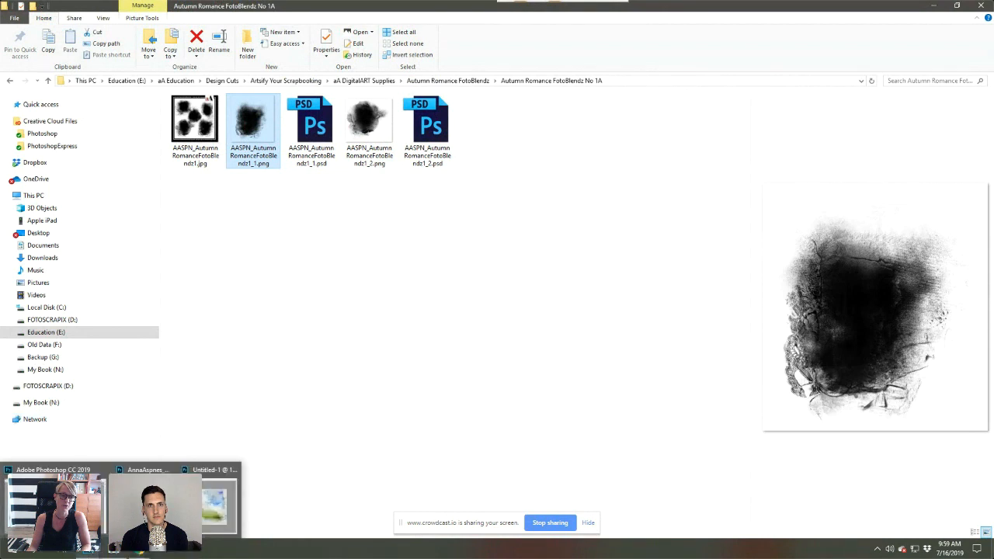
left_click(138, 497)
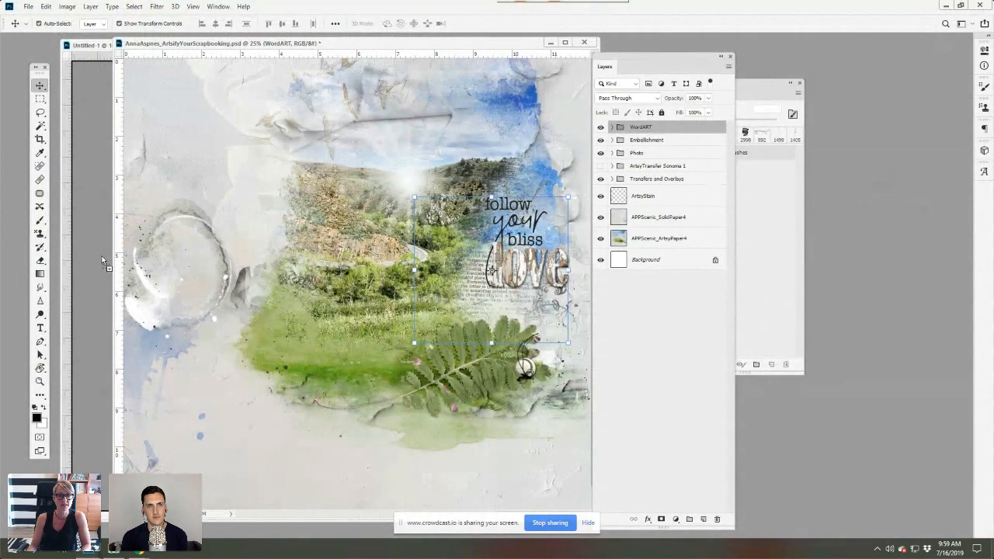
left_click_drag(102, 260, 104, 256)
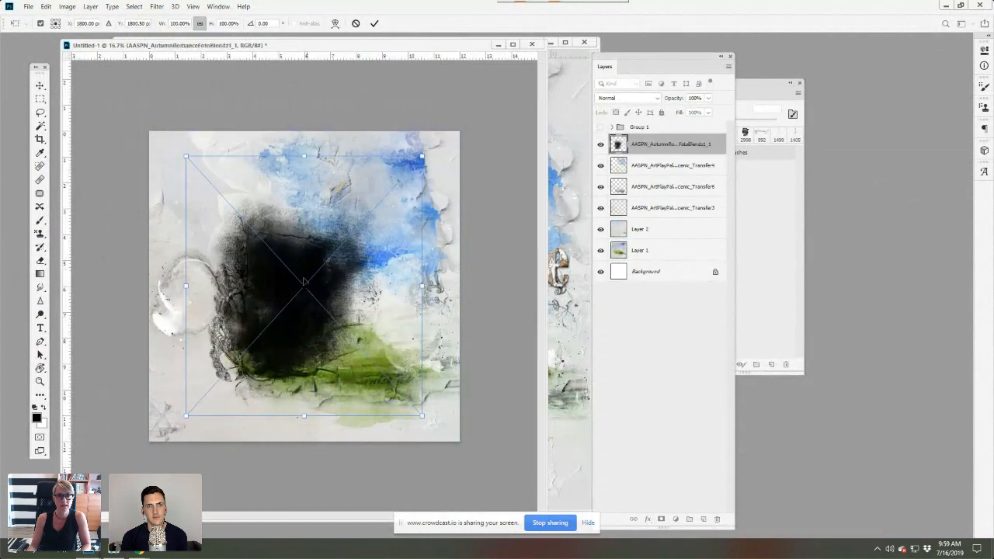
left_click_drag(303, 282, 344, 224)
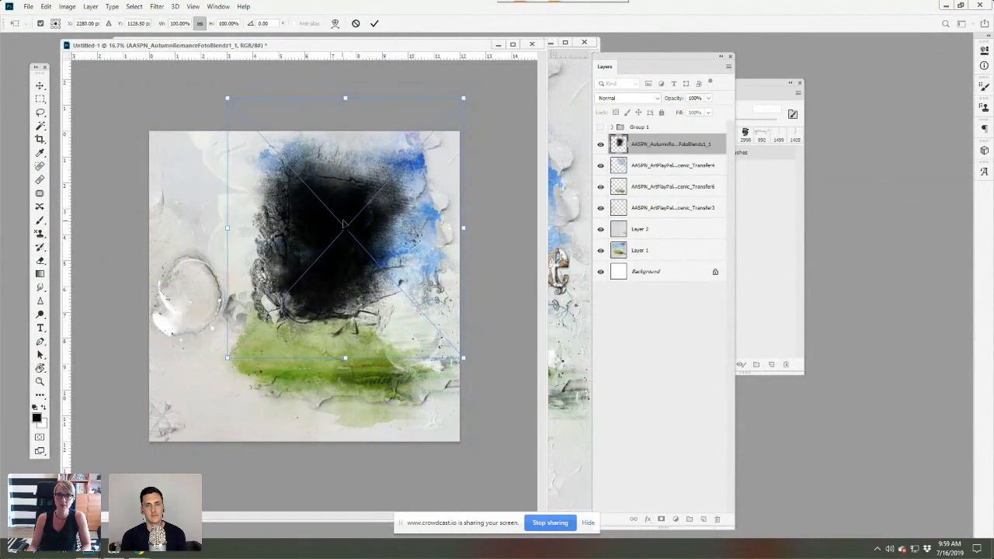
left_click(374, 25)
Step: Compare the layout with the AutumnRomanceFotoBlendz1_1 layer hidden and shown
left_click(600, 144)
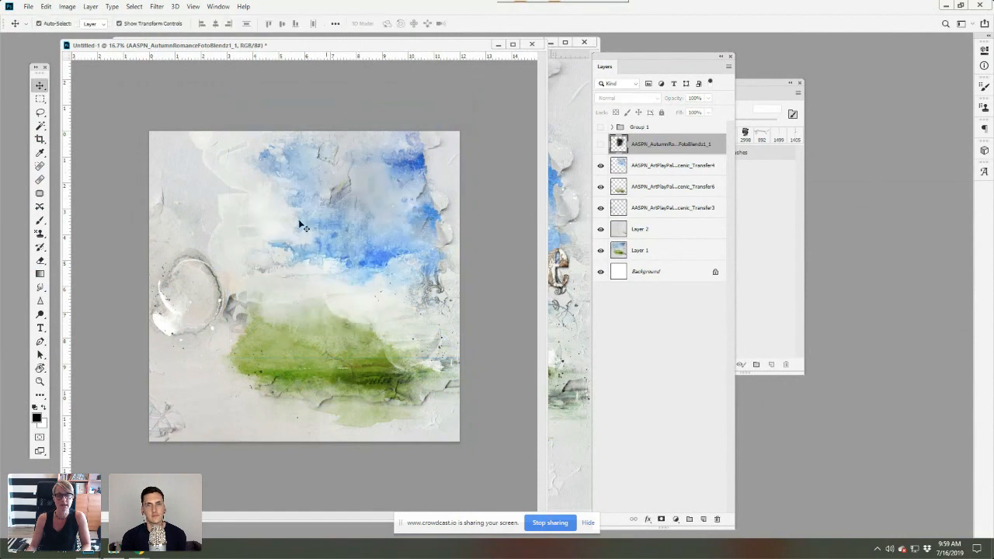
left_click(600, 144)
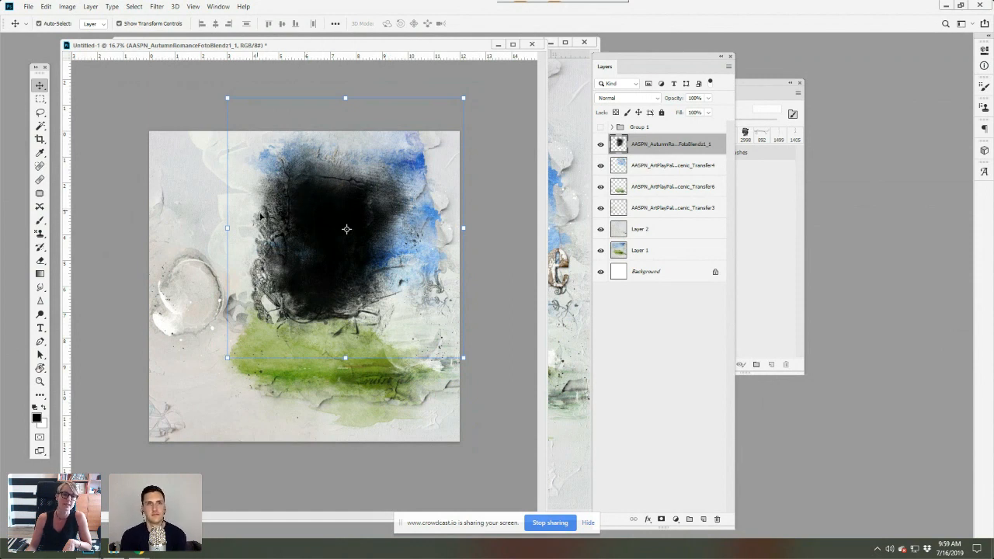
left_click_drag(323, 221, 323, 222)
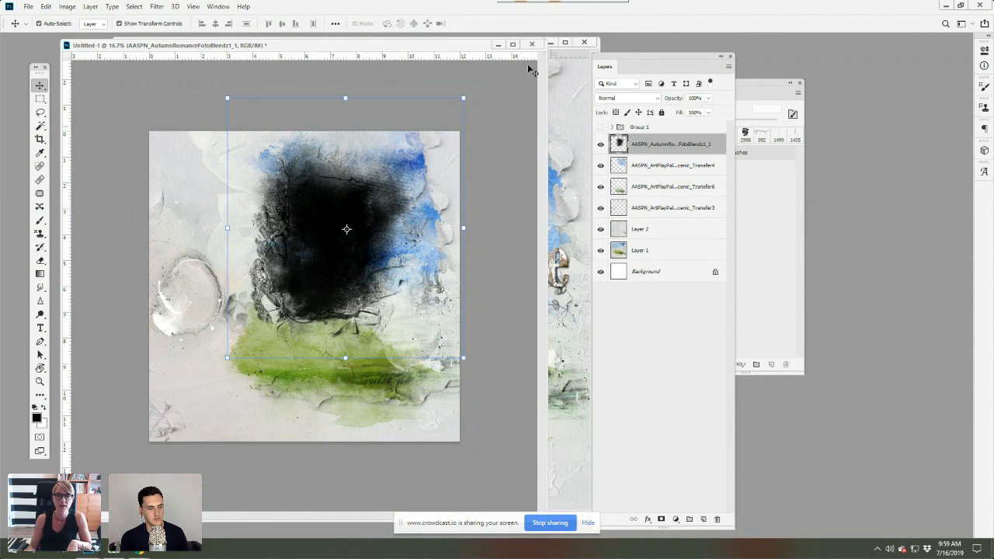
Step: Minimize the finished example document and place the landscape photo from the aA DigitalART Supplies folder above the FotoBlendz layer
left_click(551, 43)
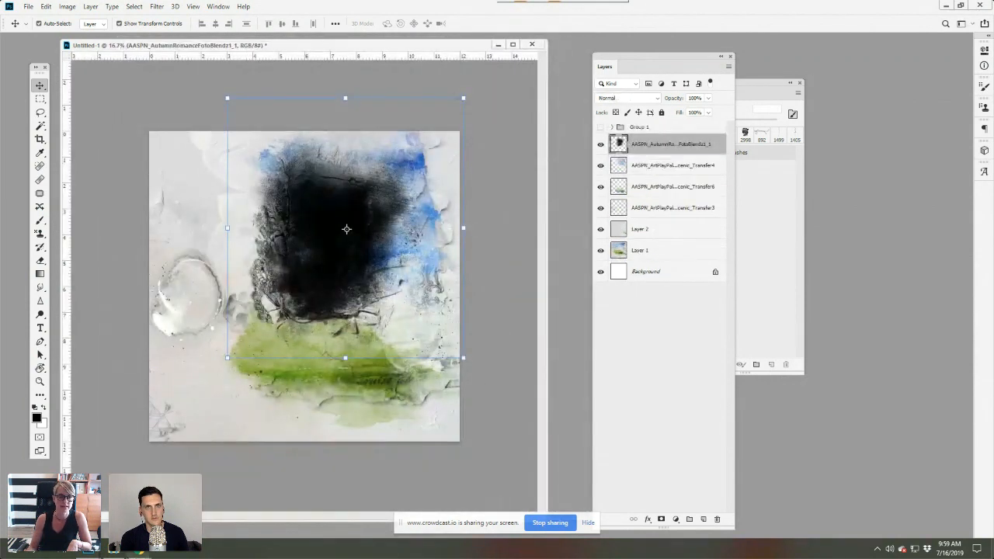
left_click(114, 549)
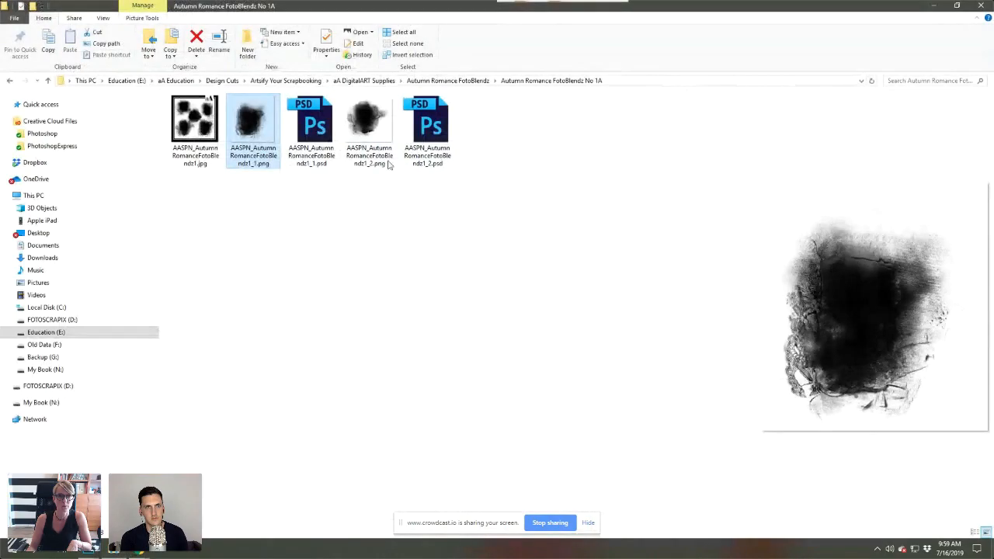
left_click(392, 81)
left_click(688, 332)
left_click_drag(688, 332, 312, 222)
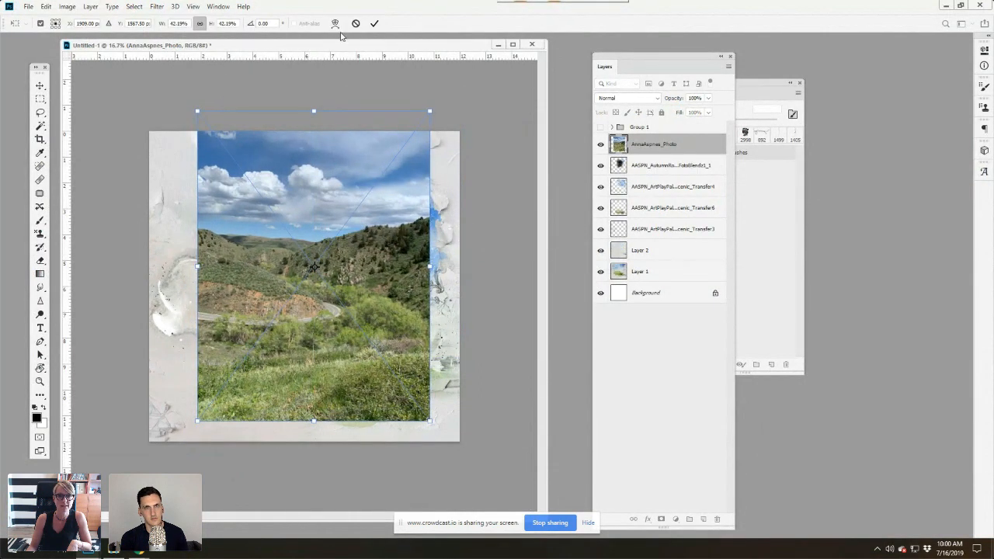
left_click(376, 22)
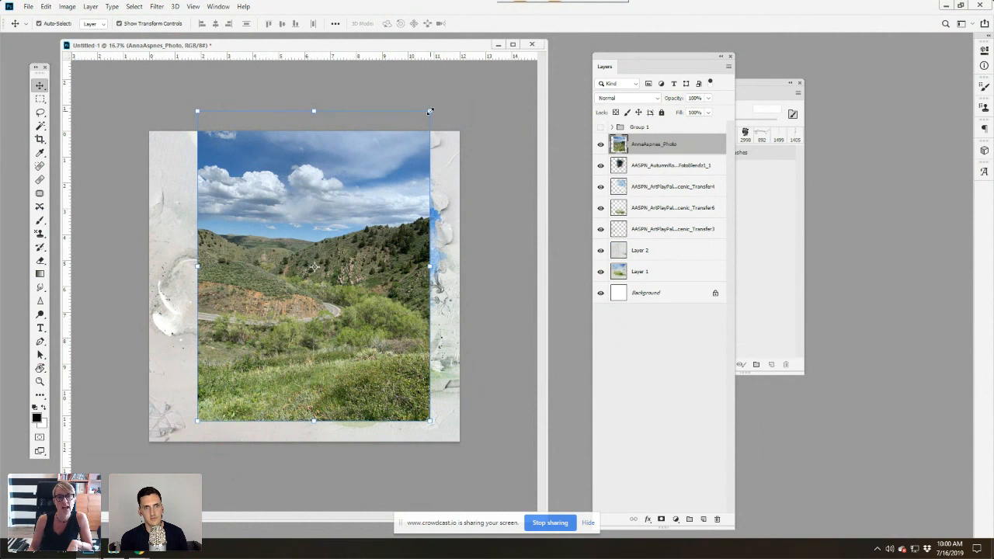
Step: Scale the landscape photo proportionally to about 82% and move it up to align with the canvas's top edge
left_click_drag(431, 111, 394, 166)
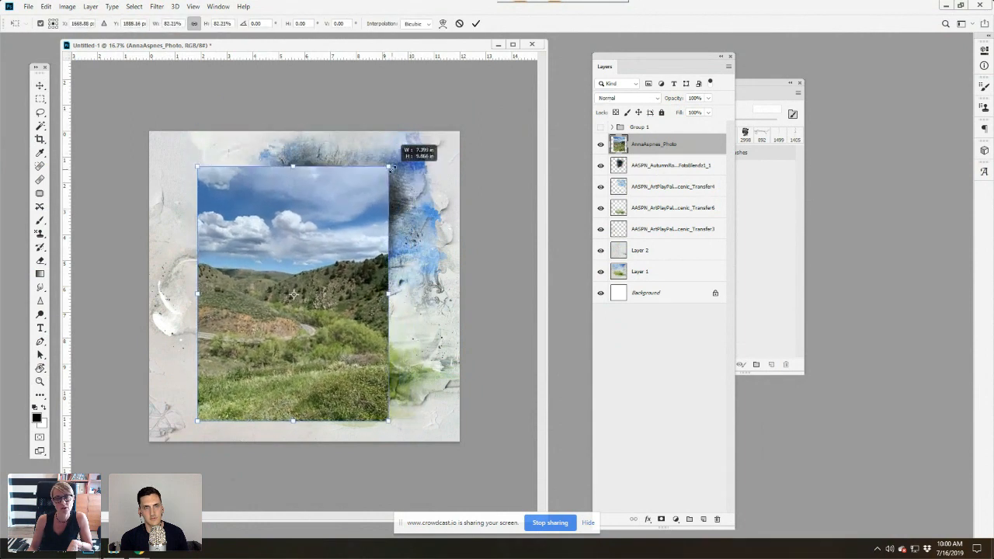
left_click_drag(361, 238, 356, 207)
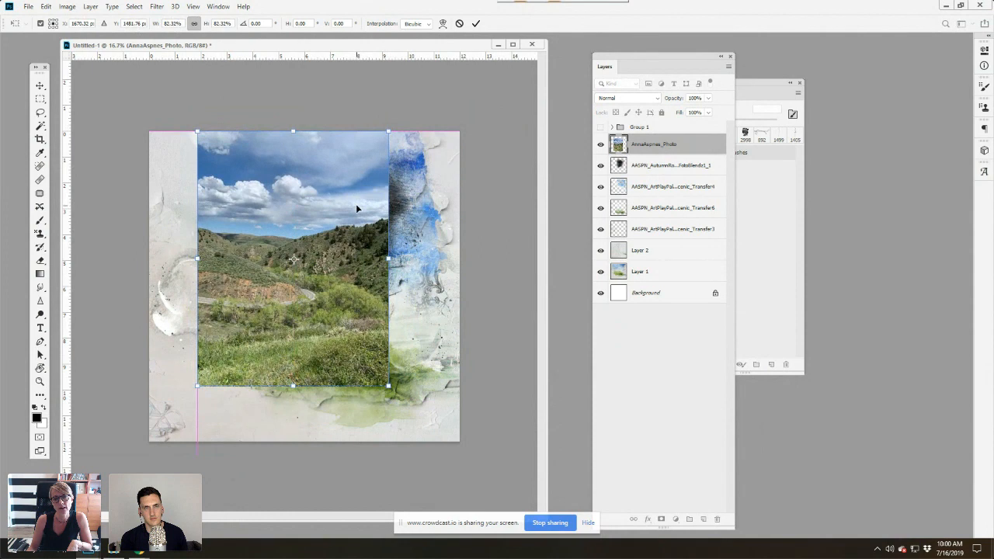
left_click(476, 25)
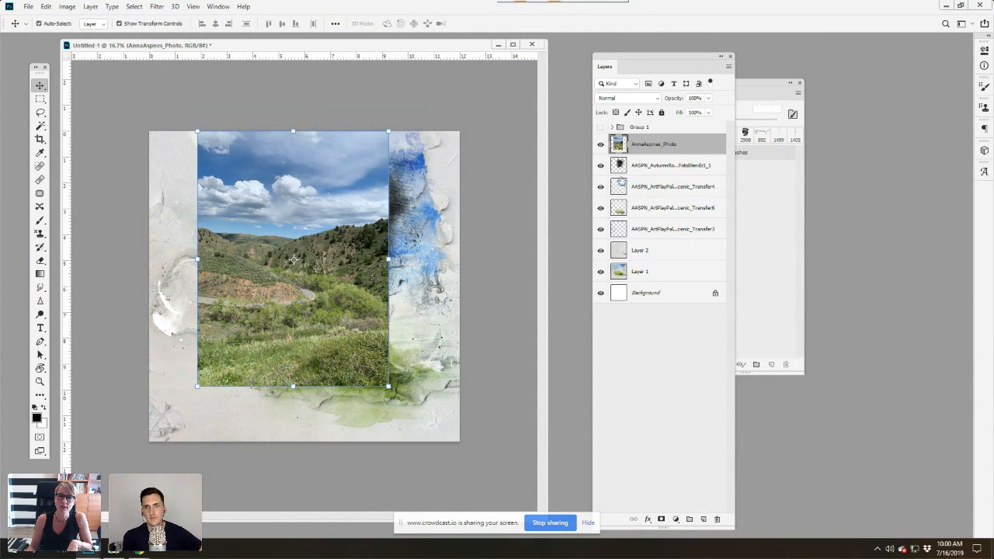
Step: Clip the landscape photo to the FotoBlendz layer and shift the photo to the right within the mask
left_click(90, 7)
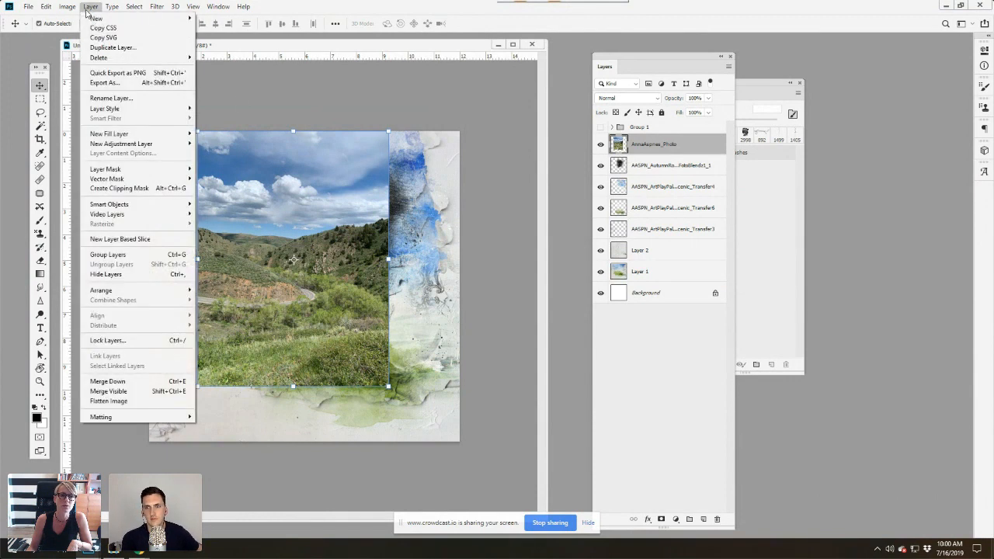
left_click(117, 184)
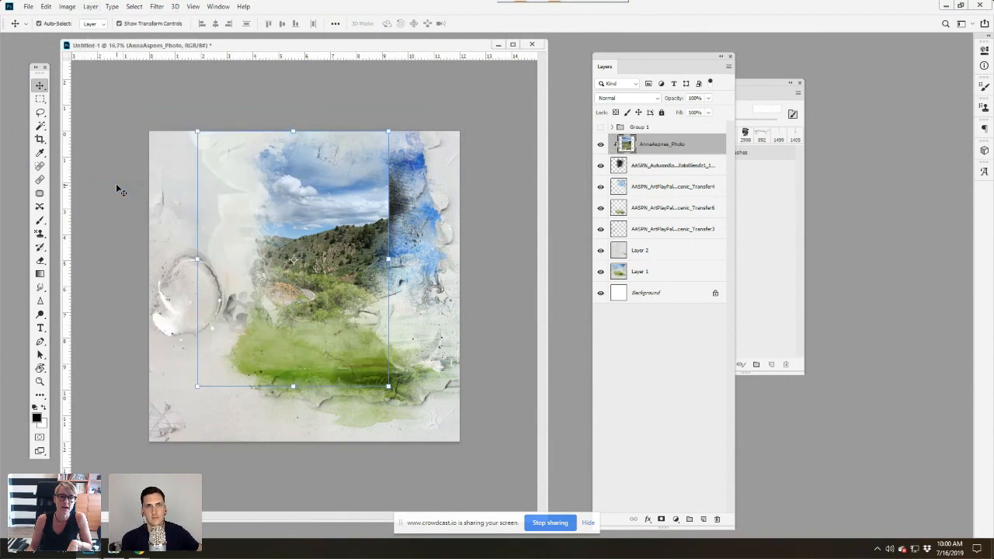
mouse_move(324, 212)
left_mouse_down()
mouse_move(380, 220)
mouse_move(307, 220)
left_mouse_up()
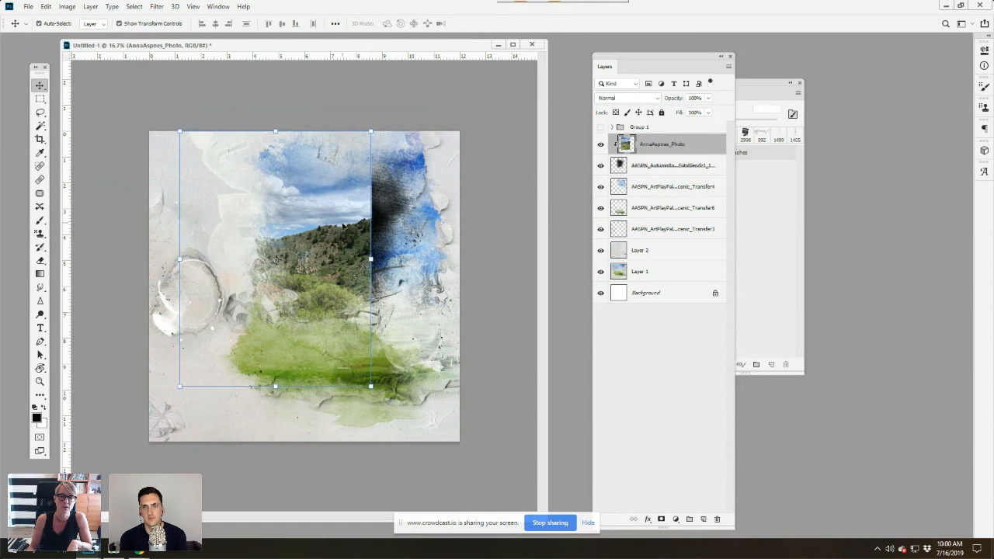
left_click_drag(365, 229, 403, 236)
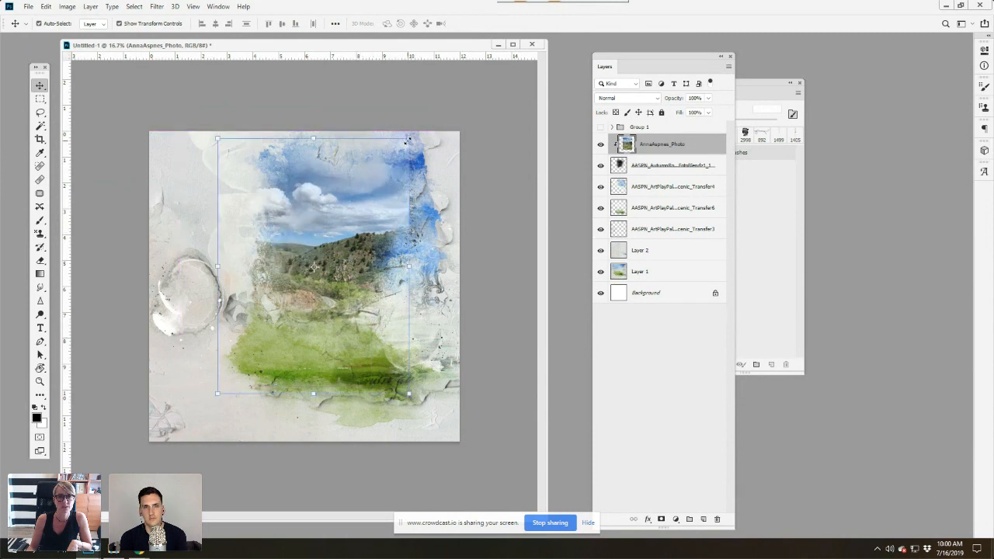
Step: Scale the clipped photo to about 101.5% and raise it so the hills sit higher inside the mask
left_click_drag(409, 138, 428, 112)
left_click_drag(363, 186, 371, 160)
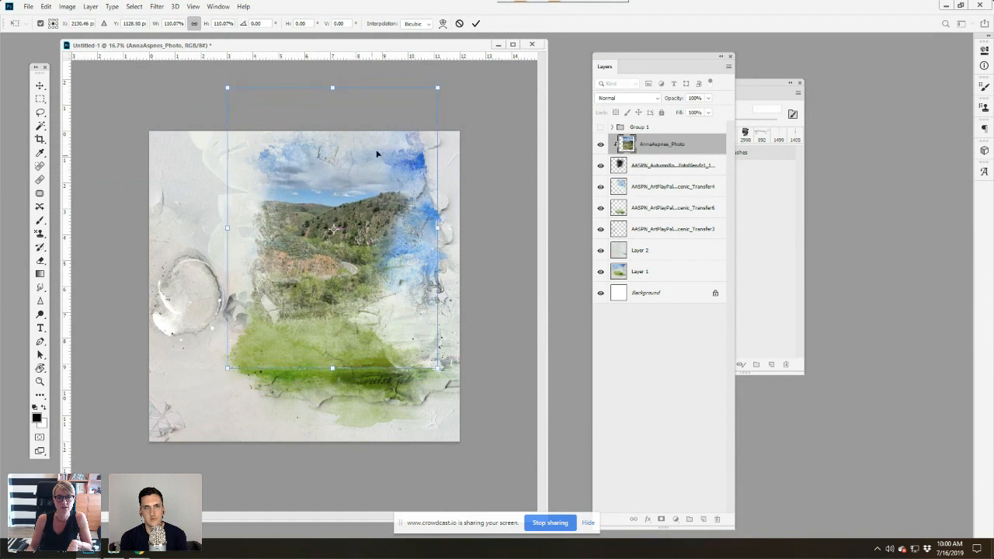
left_click_drag(227, 88, 243, 109)
left_click_drag(320, 230, 317, 211)
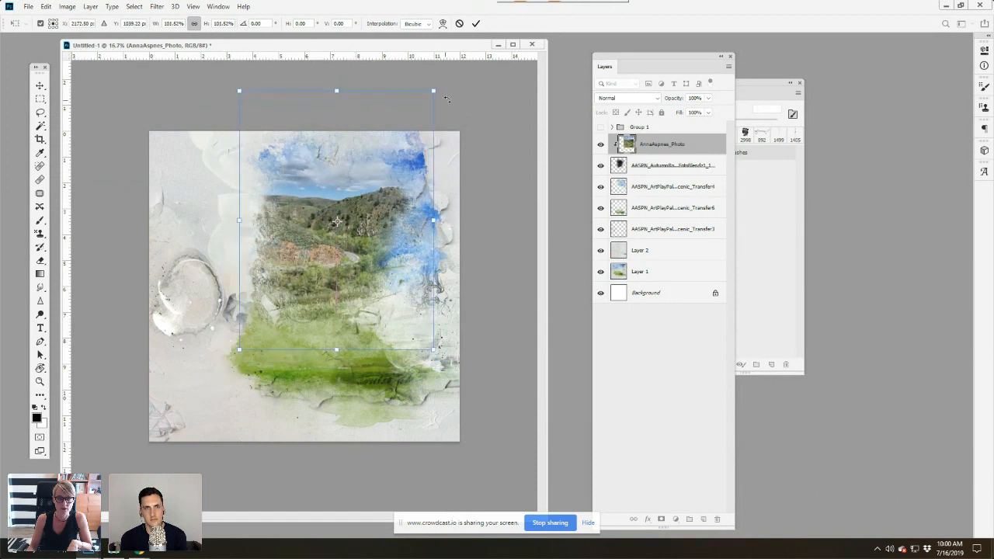
left_click(479, 24)
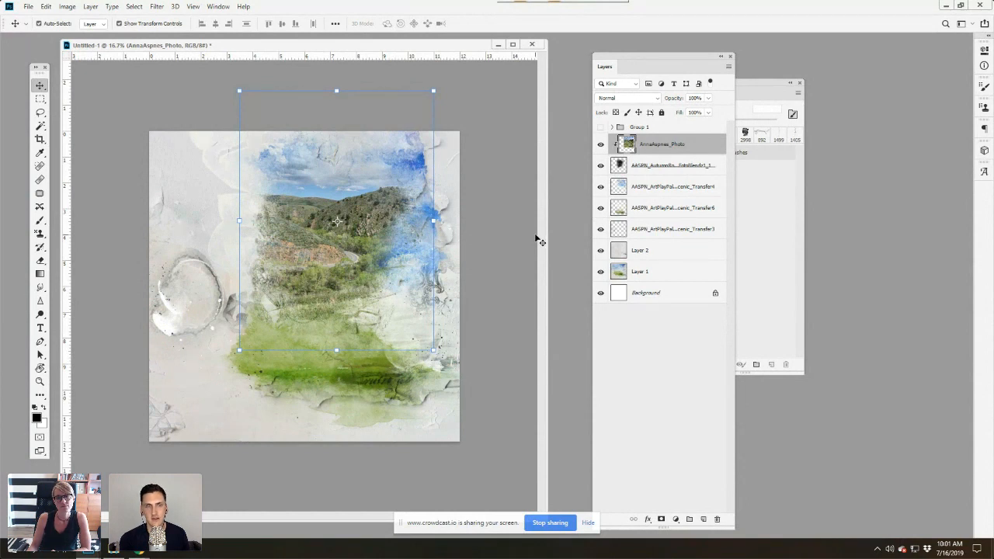
Step: Lower the clipped photo slightly and rotate it about 0.5° clockwise
mouse_move(349, 227)
left_mouse_down()
mouse_move(356, 240)
mouse_move(392, 233)
mouse_move(342, 205)
mouse_move(321, 241)
mouse_move(379, 263)
mouse_move(352, 219)
mouse_move(355, 233)
left_mouse_up()
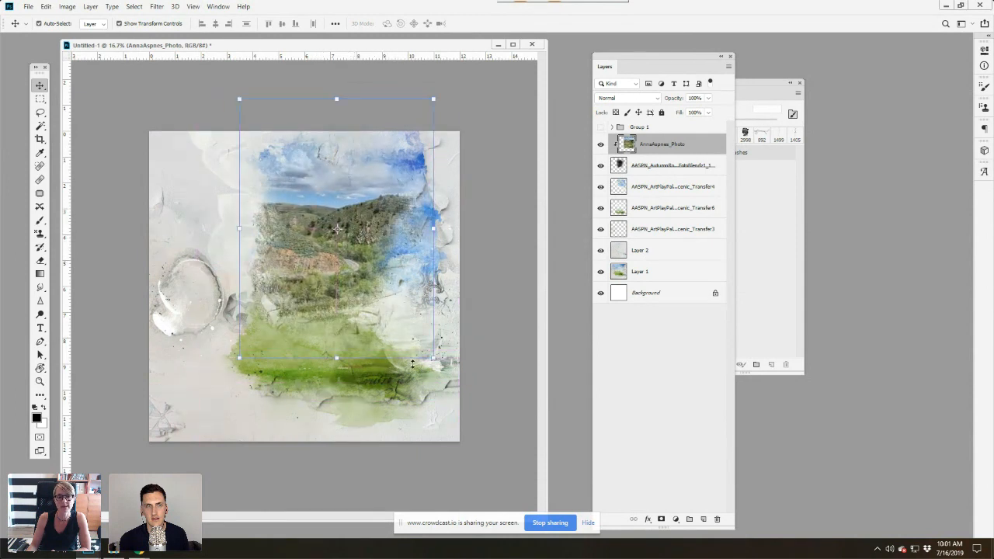
mouse_move(439, 362)
left_mouse_down()
mouse_move(388, 395)
mouse_move(338, 398)
mouse_move(440, 341)
mouse_move(439, 354)
left_mouse_up()
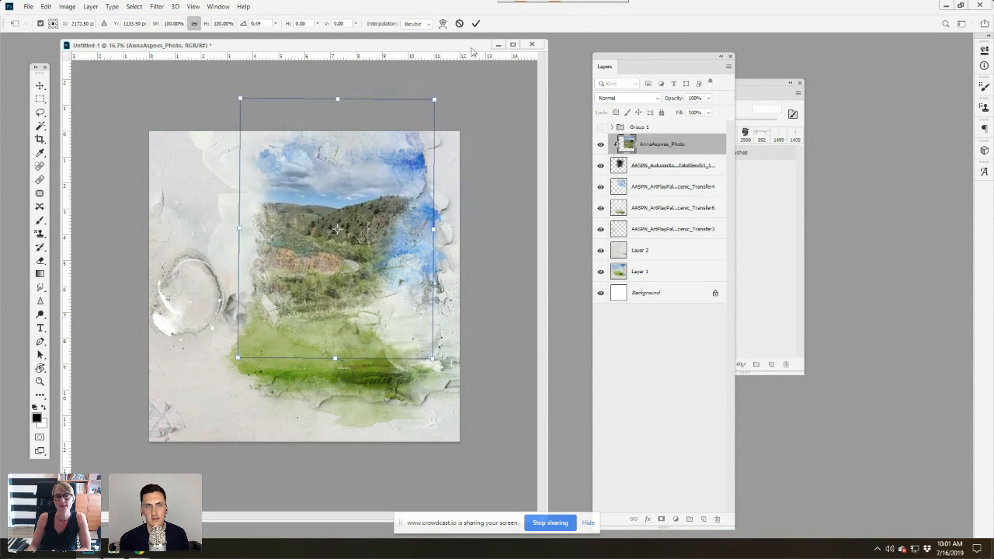
left_click(476, 24)
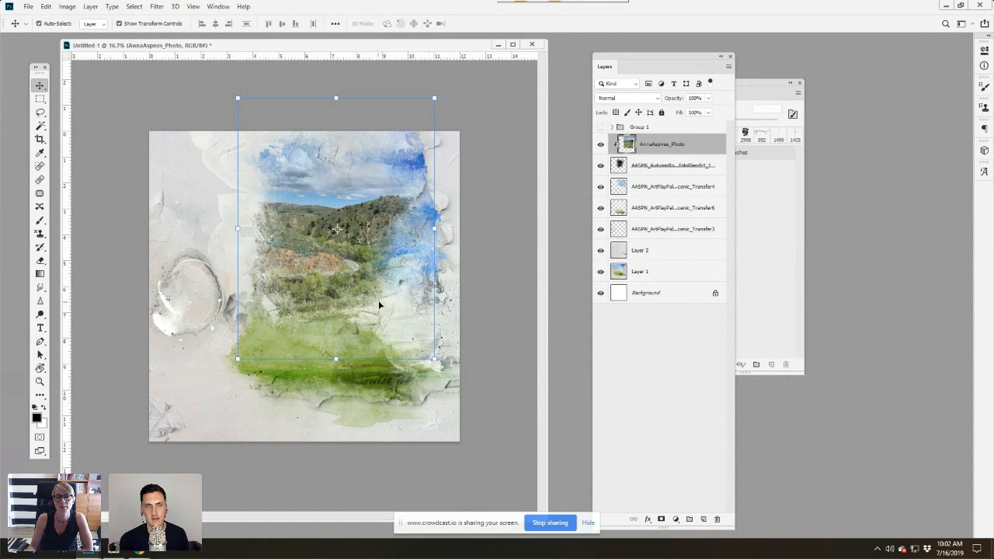
Step: Set the FotoBlendz mask layer's blend mode to Multiply, leaving the clipped photo at Normal
left_click(645, 166)
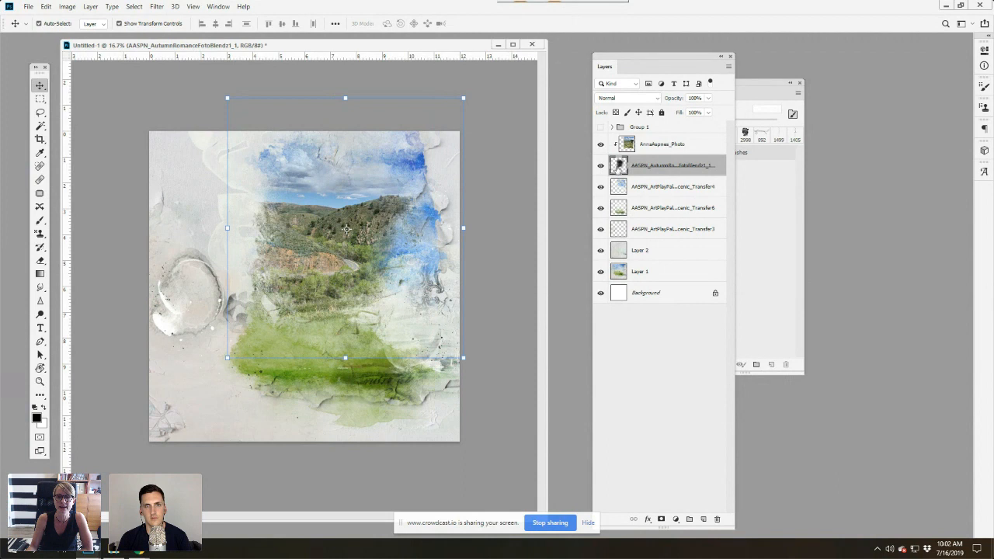
left_click(636, 99)
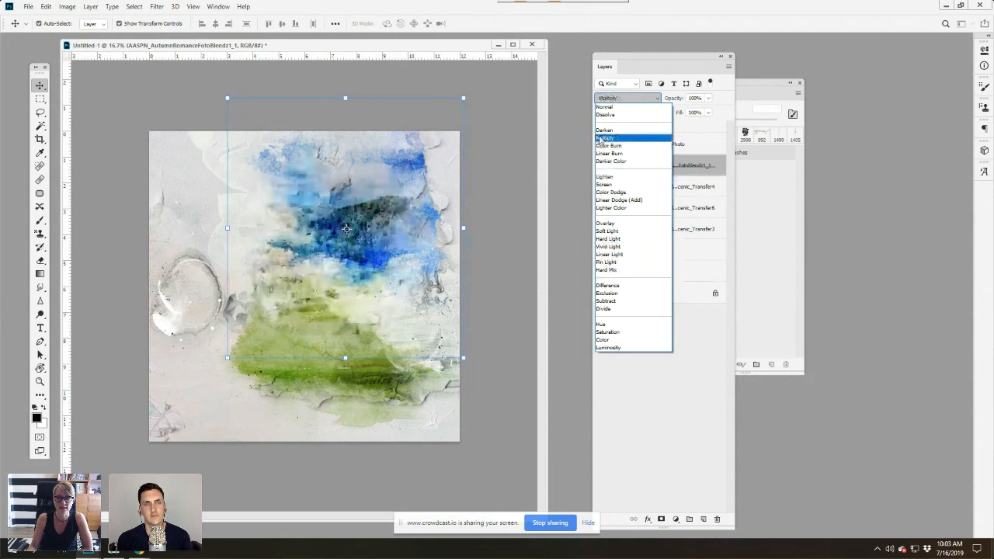
left_click(599, 140)
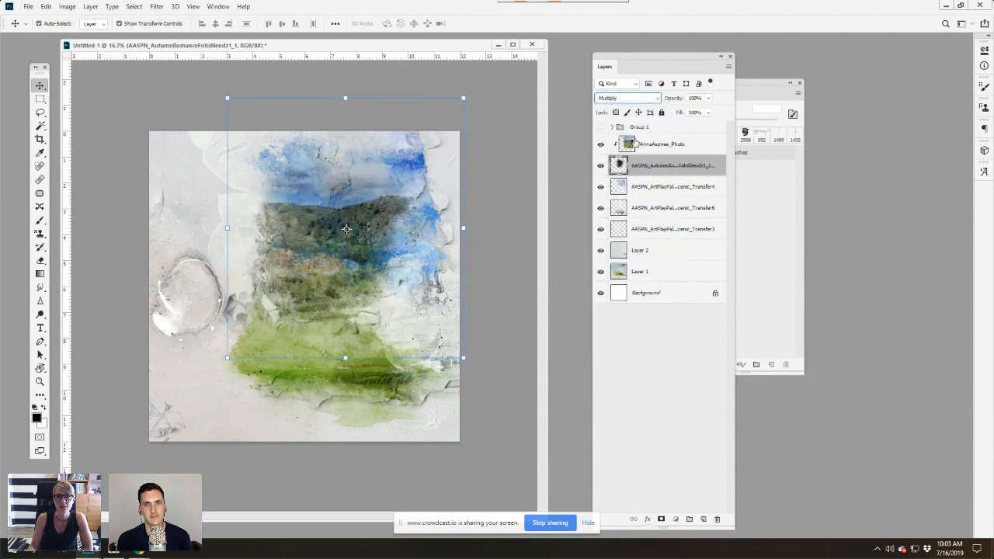
left_click(637, 144)
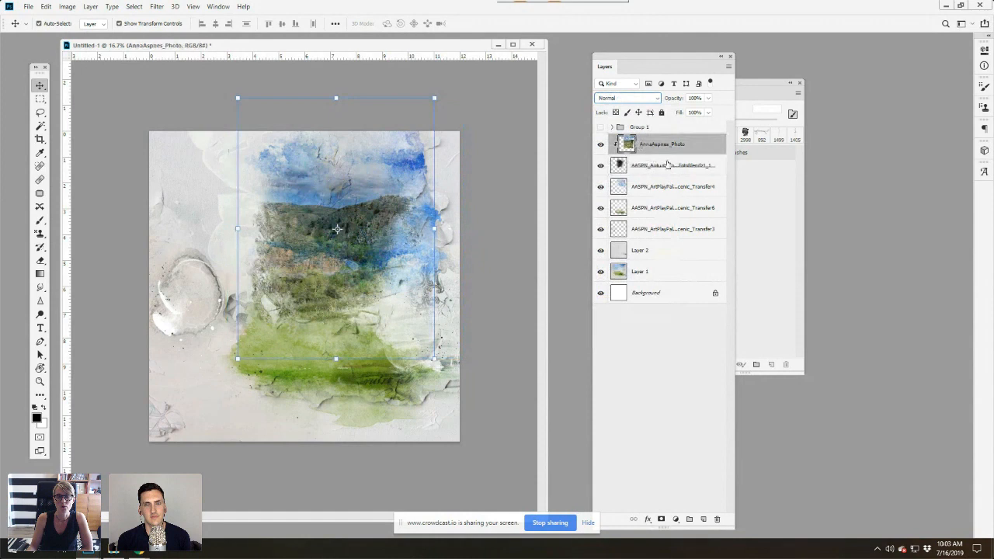
left_click(619, 165)
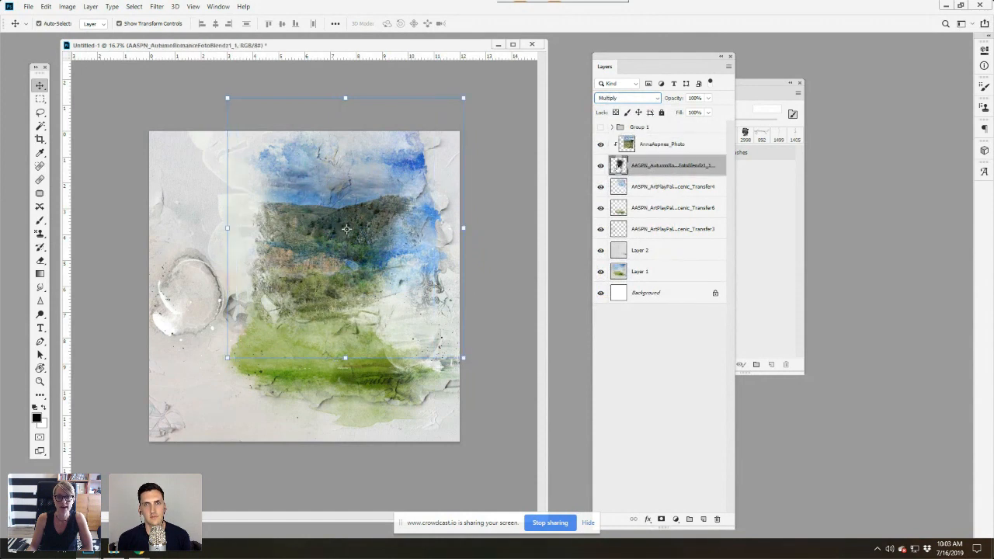
Step: Hide the photo layer and start a Fill on the FotoBlendz layer with Preserve Transparency turned off
left_click(601, 144)
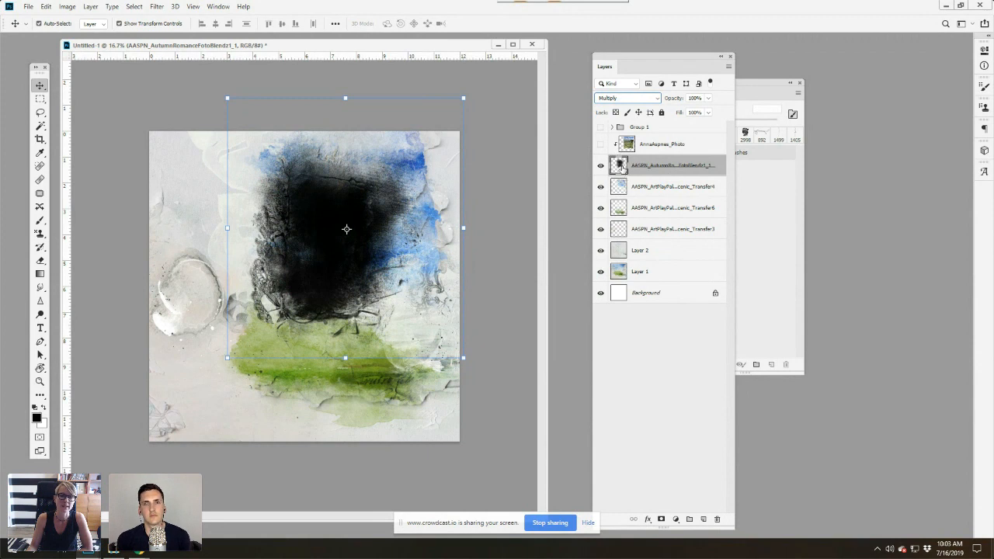
left_click(46, 6)
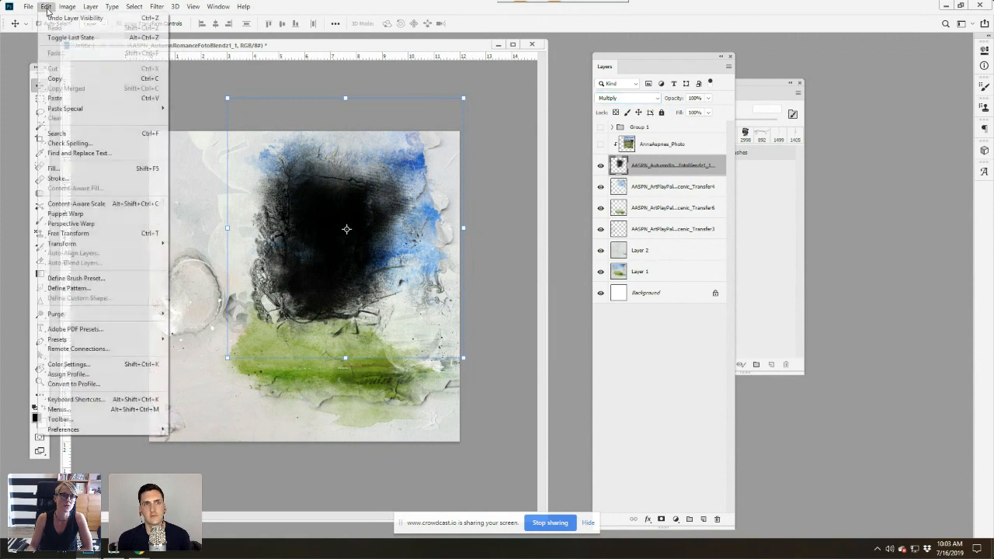
left_click(71, 169)
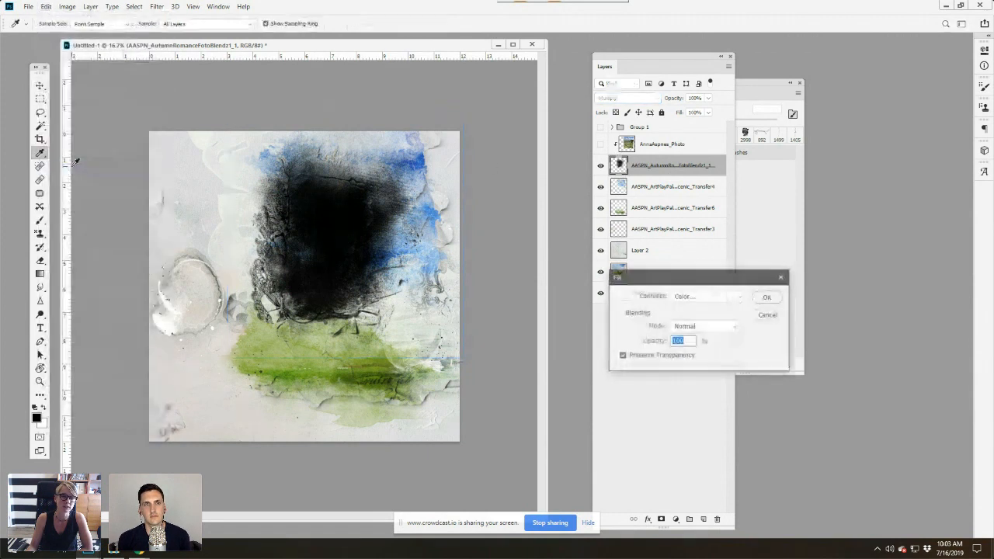
left_click_drag(745, 280, 718, 166)
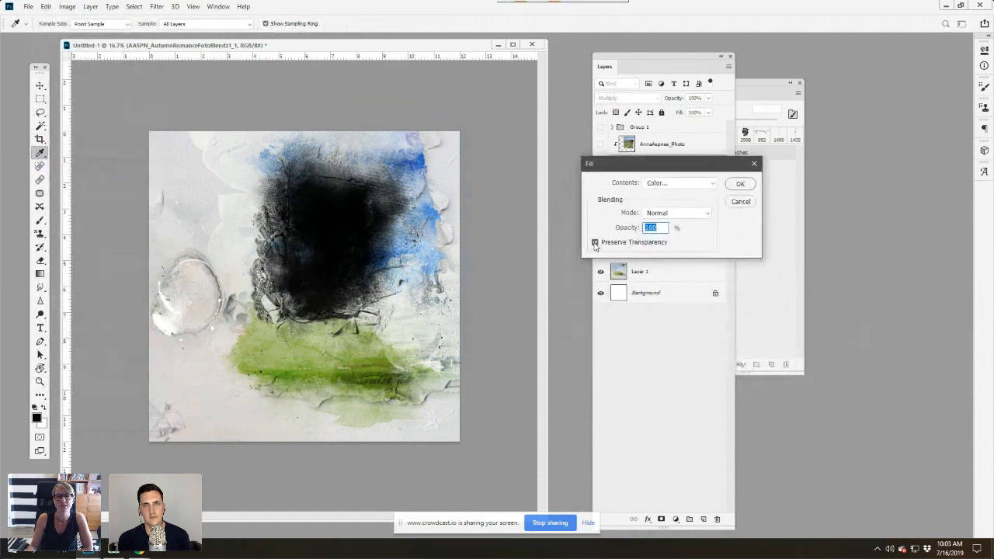
left_click_drag(616, 167, 521, 229)
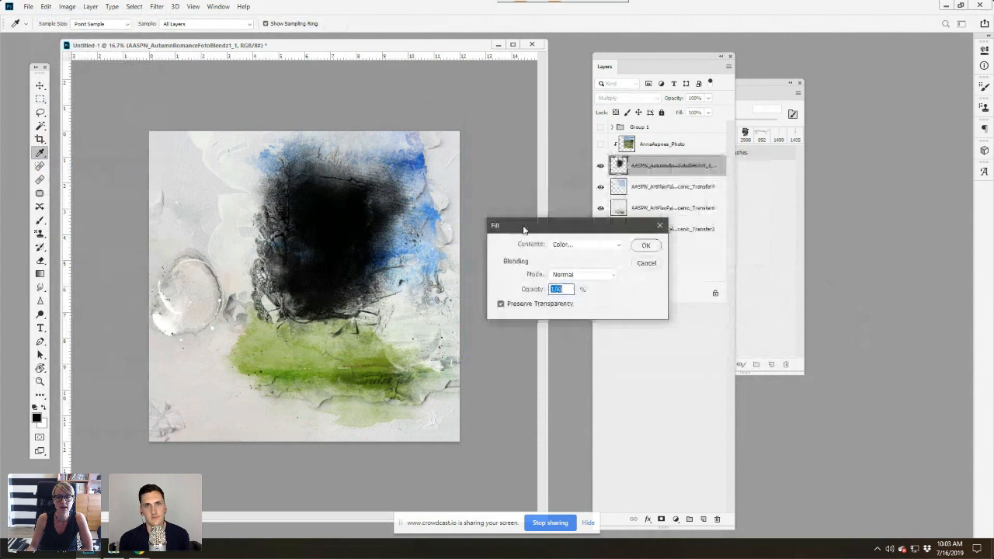
left_click(500, 304)
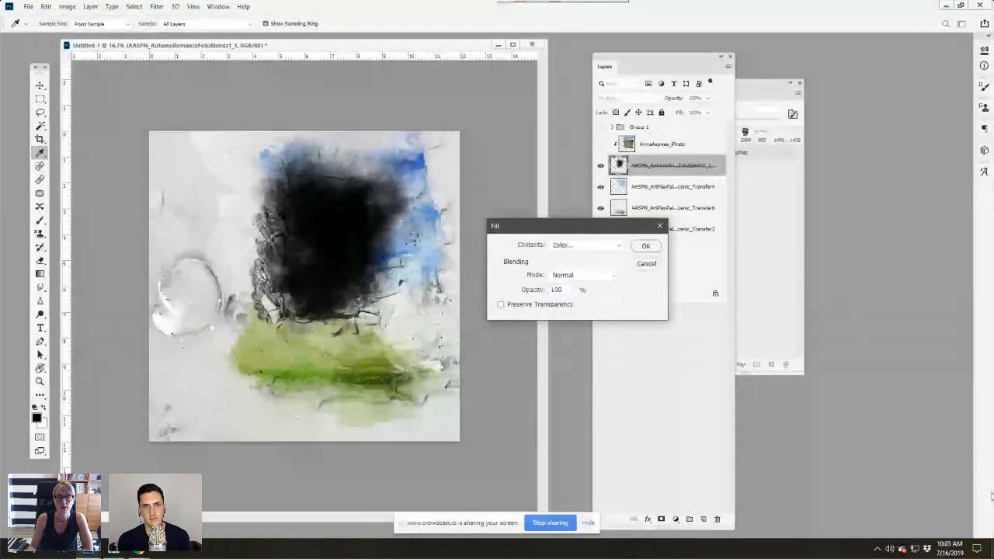
Step: Set the fill contents to a custom color and try several green shades, ending on light green c2dd65
left_click(595, 245)
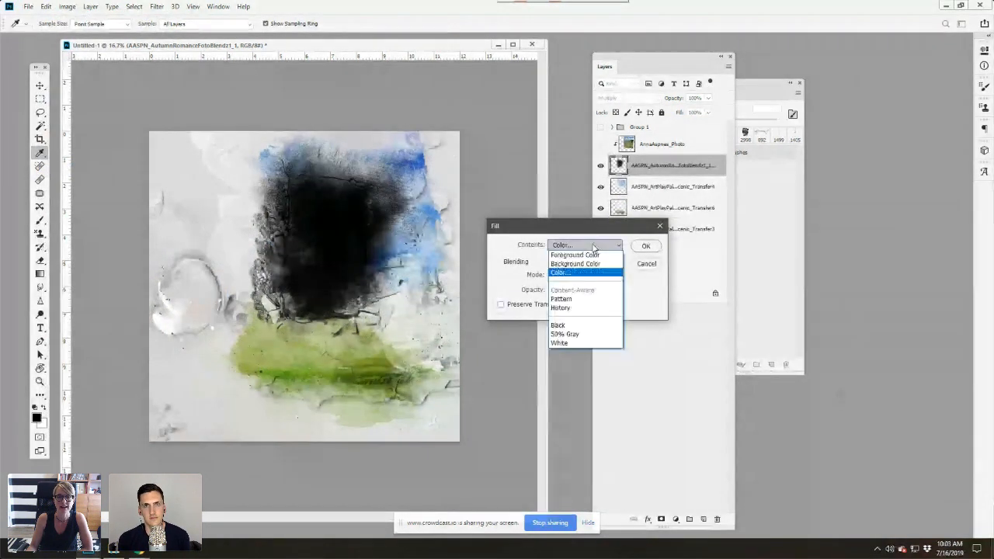
left_click(556, 273)
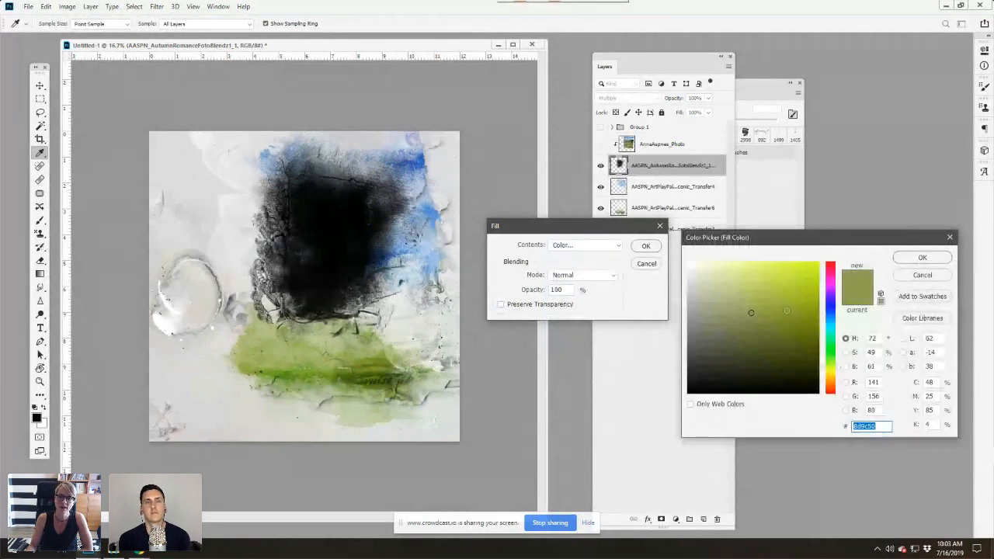
left_click(782, 291)
left_click(778, 344)
left_click(738, 357)
left_click(722, 296)
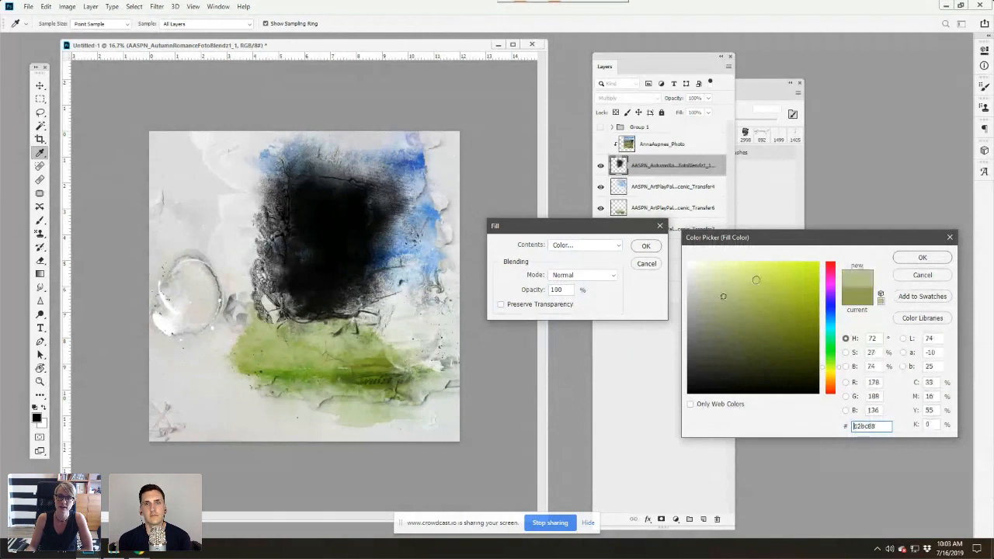
left_click(756, 279)
left_click_drag(832, 272, 834, 371)
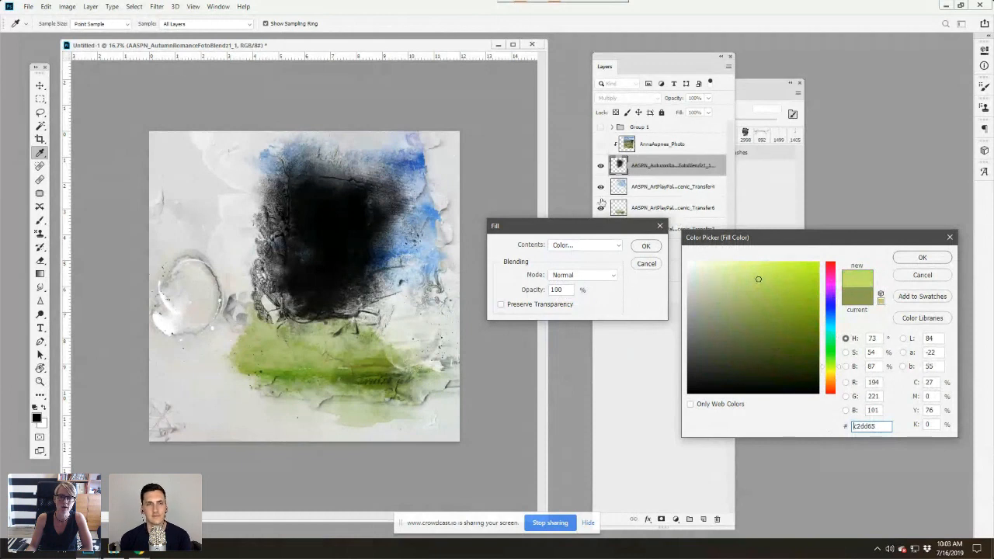
Step: Sample paint colors from the canvas, choose the soft blue 7fa1c9, and fill the FotoBlendz layer with it at 100% opacity
left_click(430, 201)
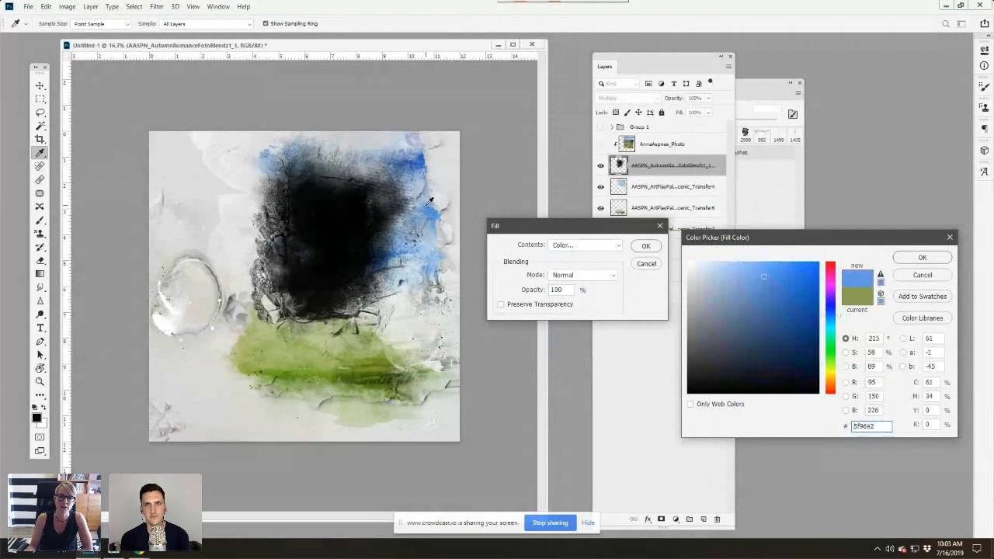
left_click(411, 309)
left_click(270, 352)
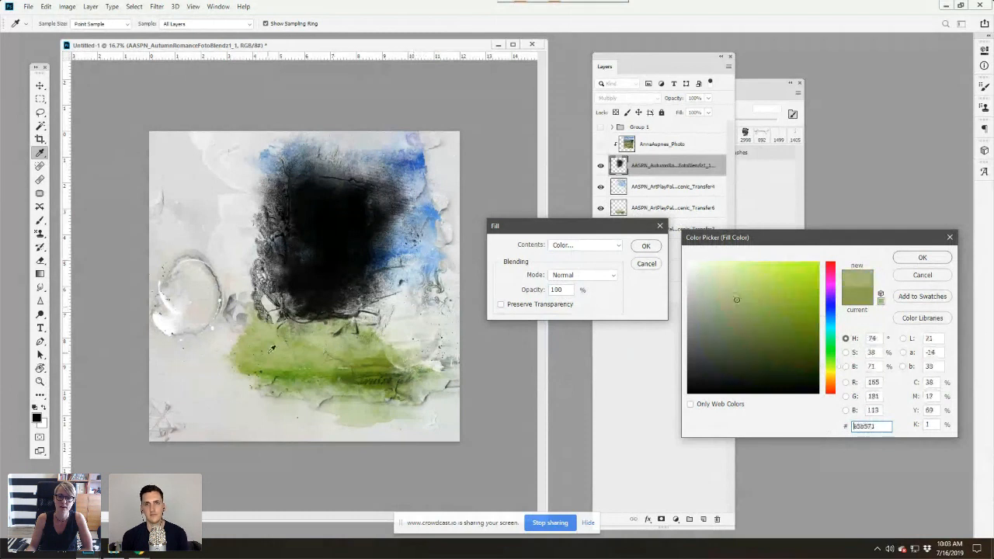
left_click(348, 375)
left_click(424, 334)
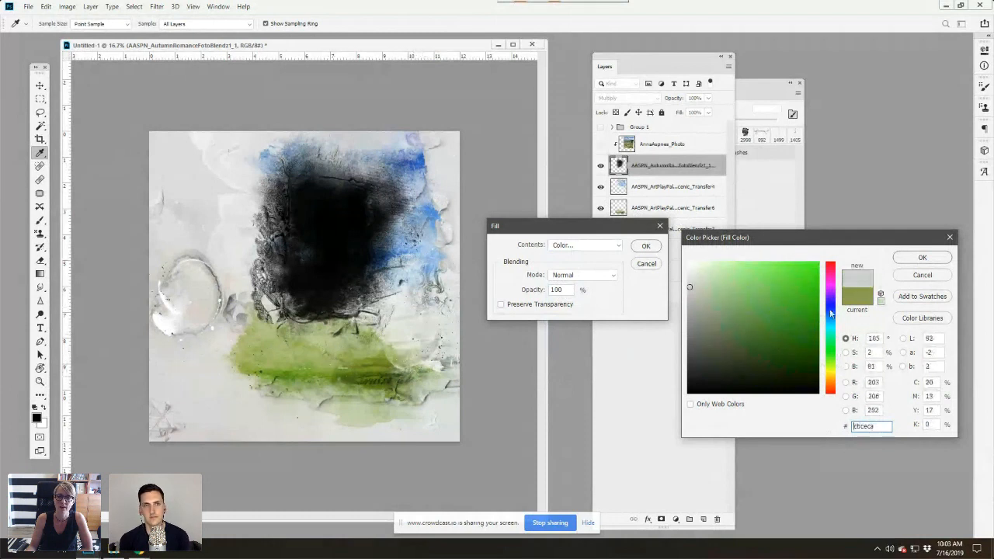
left_click(424, 181)
left_click(419, 191)
left_click(423, 202)
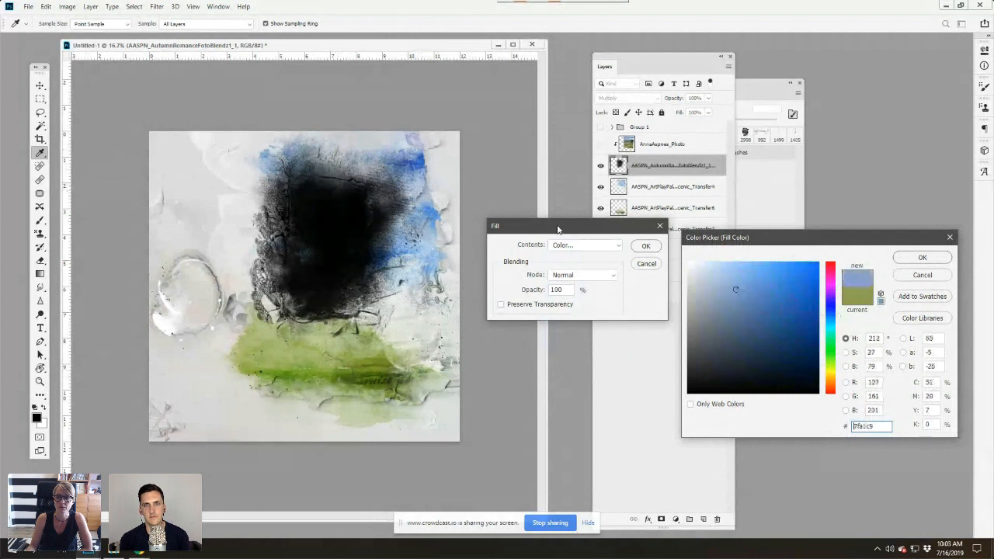
left_click(923, 257)
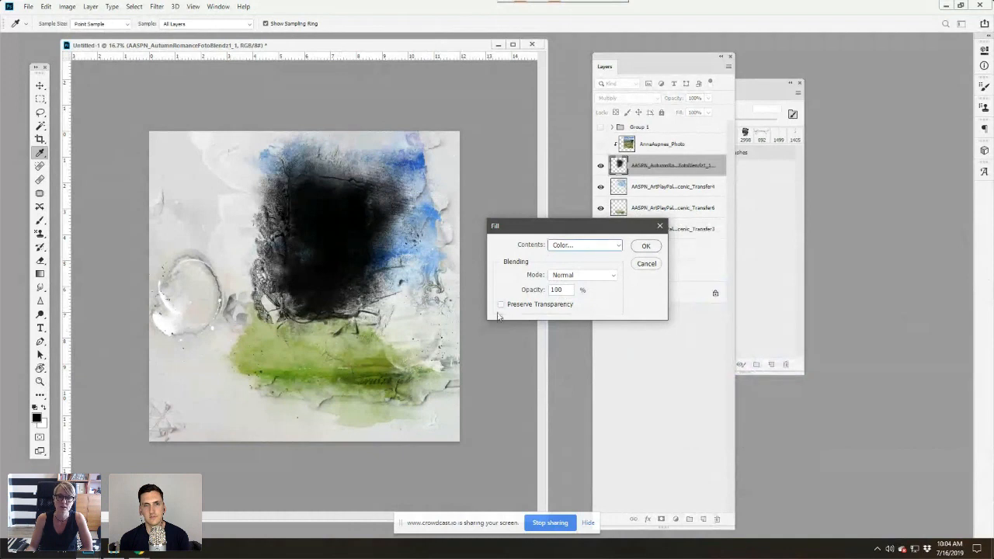
left_click(646, 246)
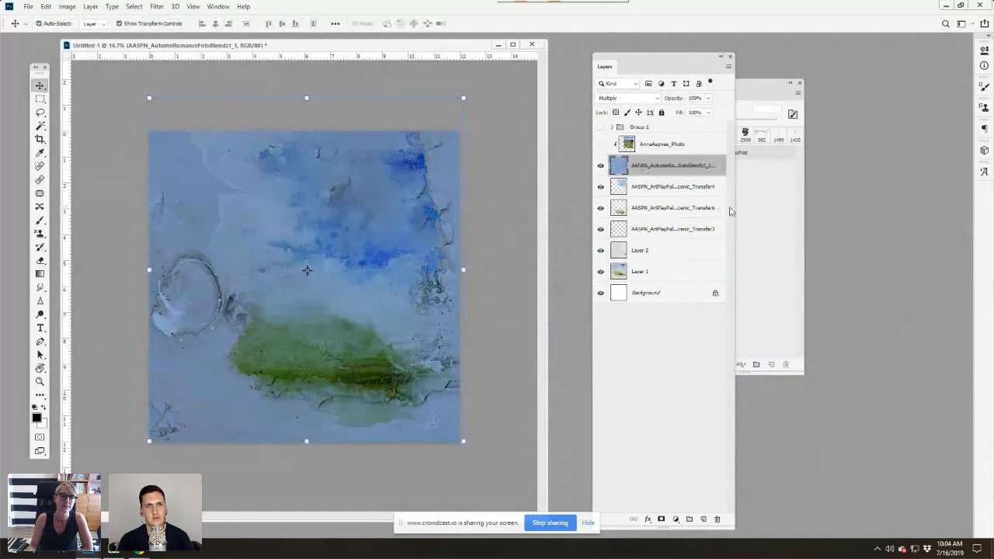
Step: Undo the full-layer fill and refill the FotoBlendz layer with the soft blue at 100% opacity, with Preserve Transparency turned on
left_click(46, 7)
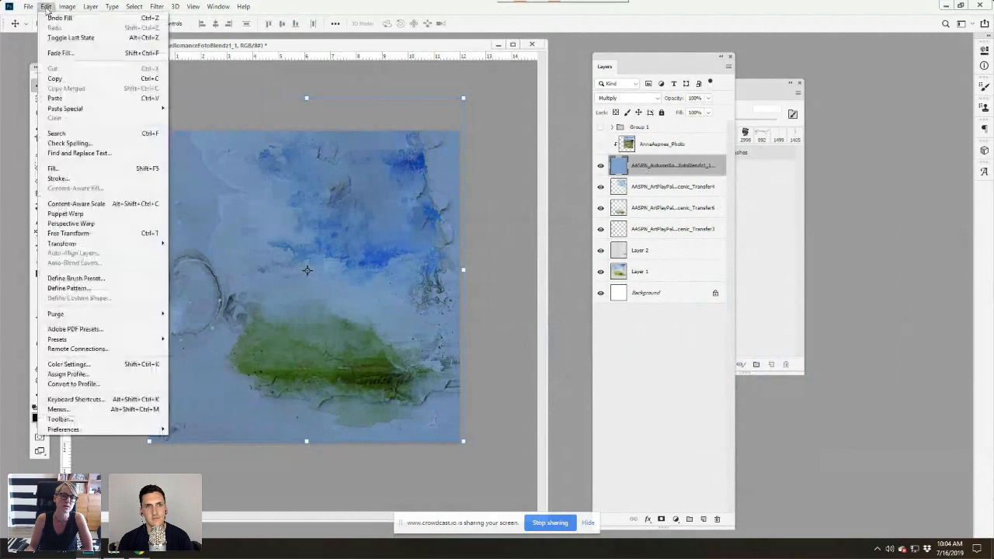
left_click(48, 17)
left_click(51, 7)
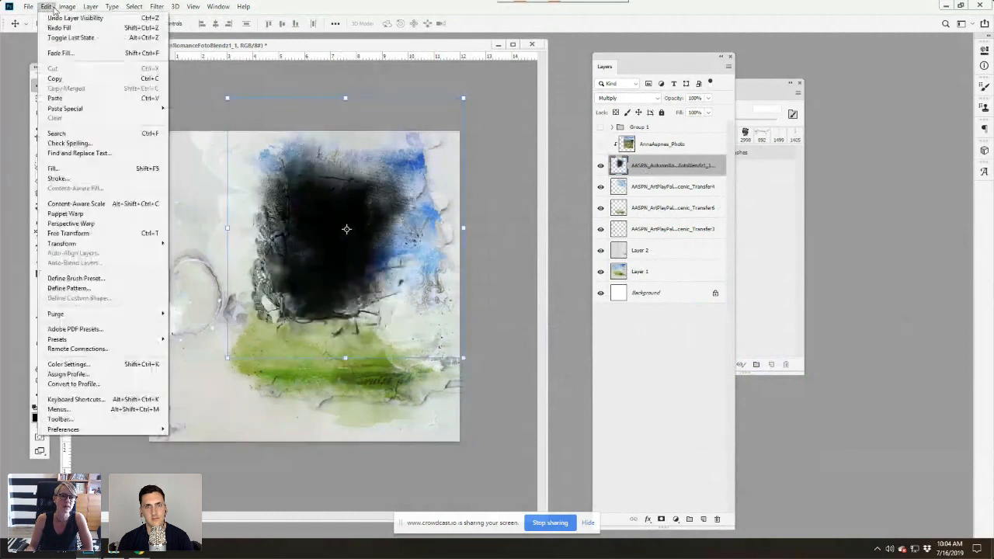
left_click(53, 168)
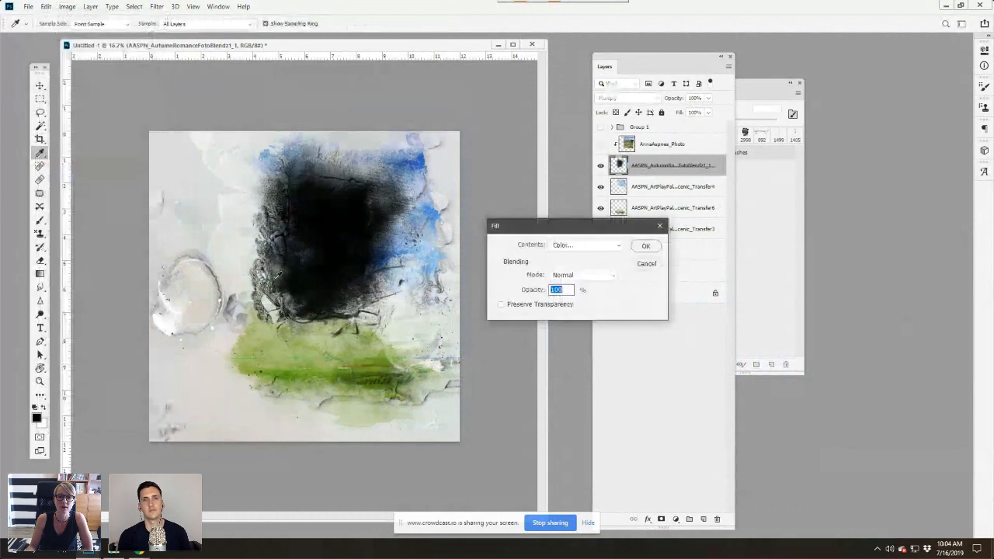
left_click(501, 304)
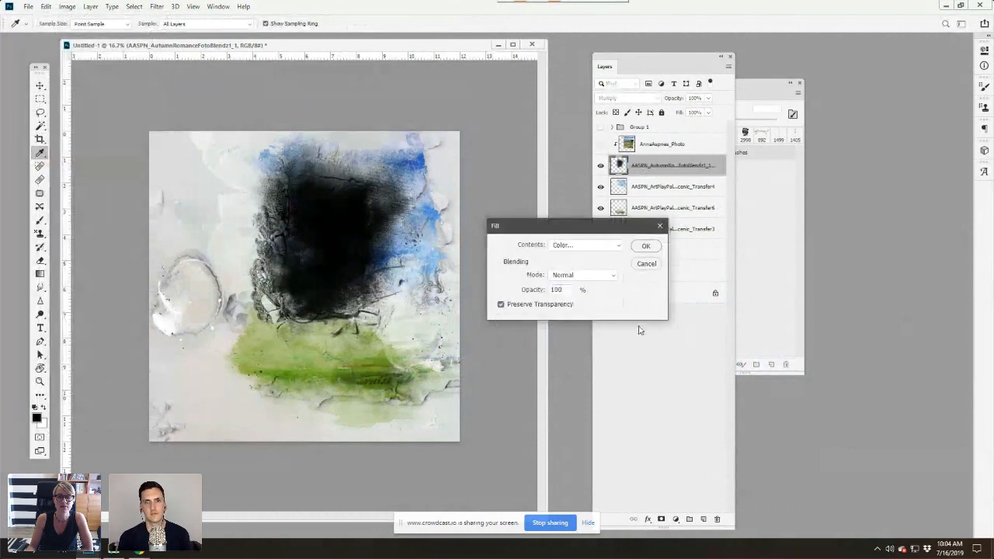
left_click(646, 246)
key("v")
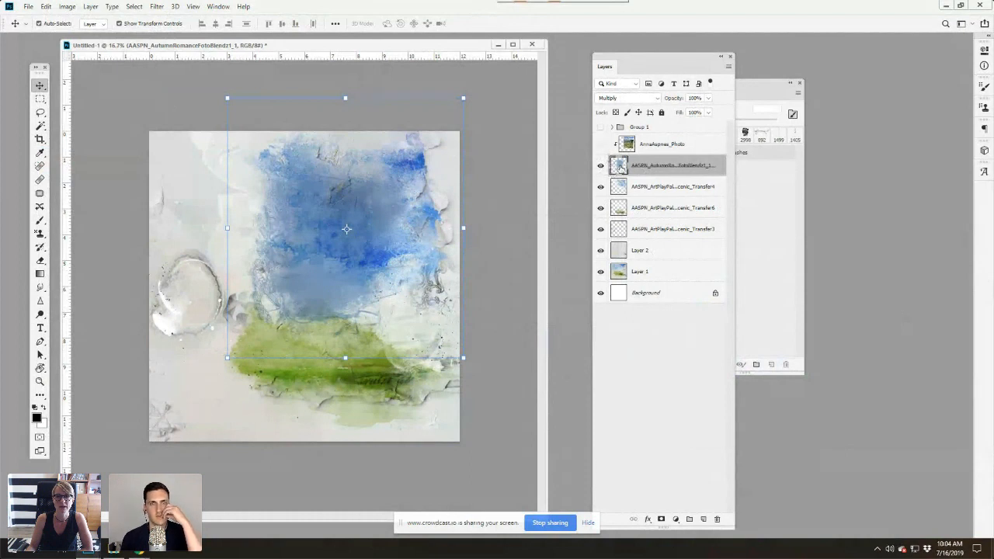
Step: Show the clipped photo layer again and try other blend modes on it, ending on Normal
left_click(600, 144)
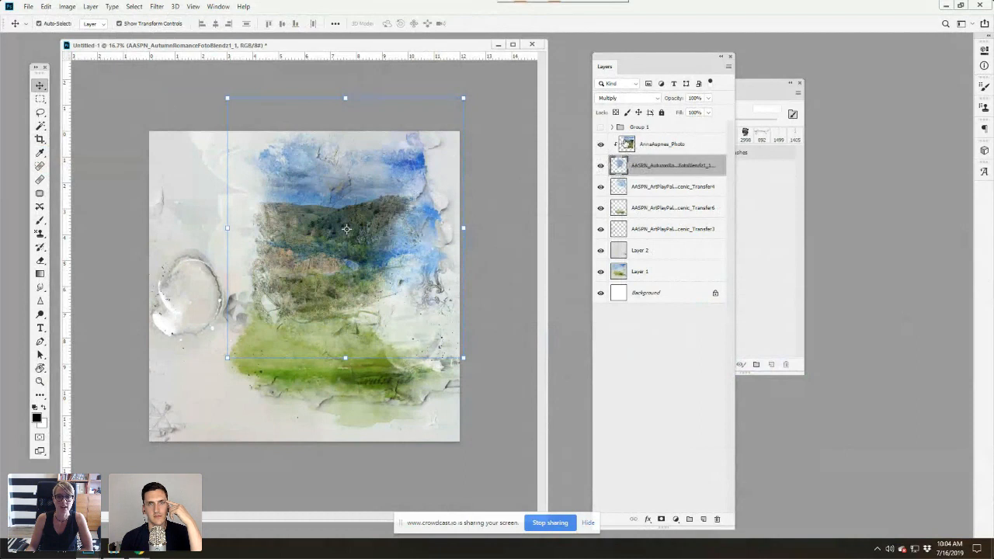
left_click(621, 150)
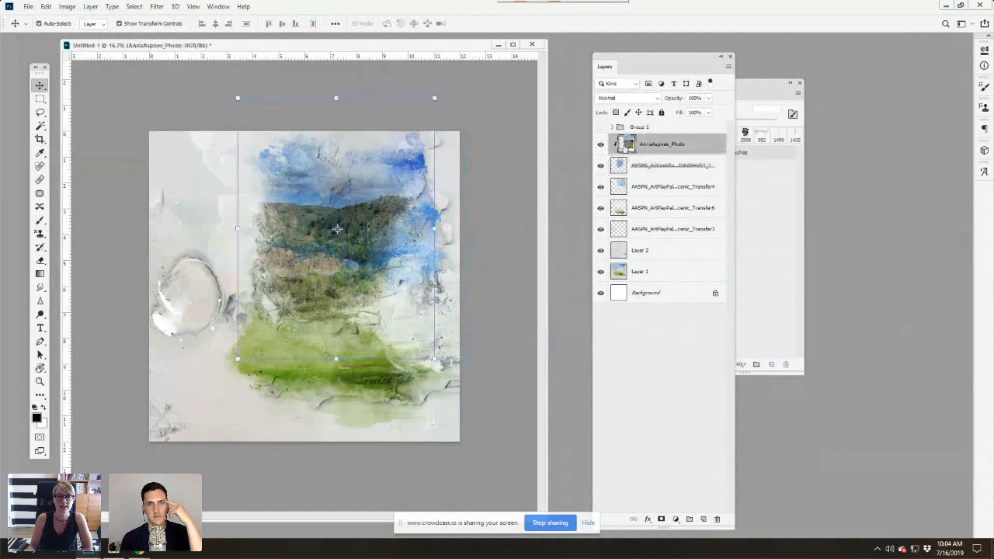
left_click(629, 99)
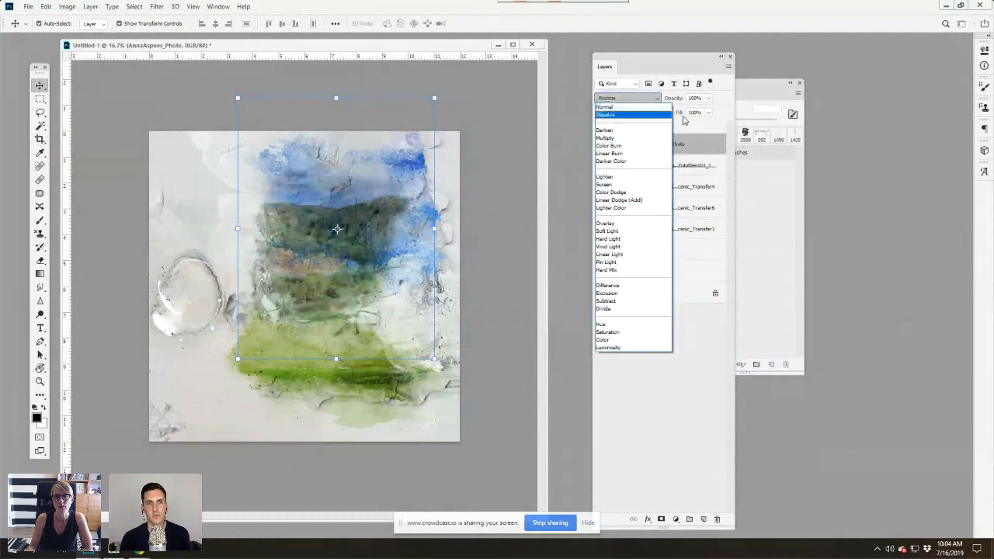
left_click(606, 137)
Step: Fill the FotoBlendz layer with black at 100% opacity, preserving its transparency
left_click(271, 200)
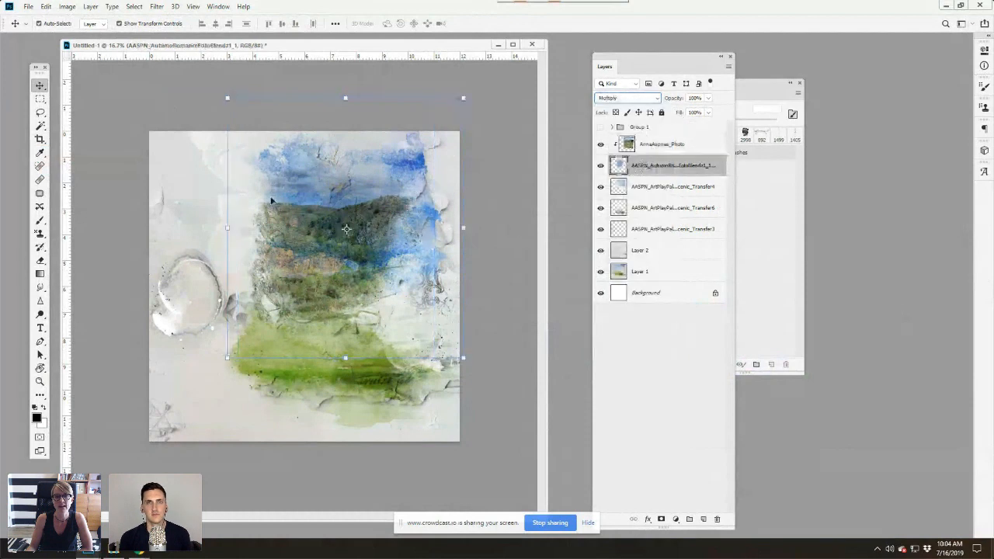
left_click(47, 7)
left_click(65, 169)
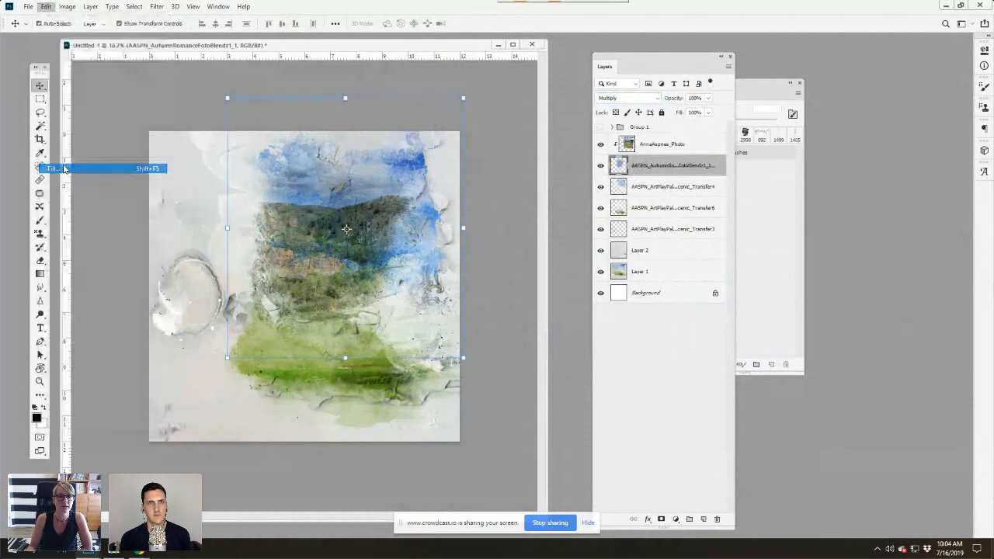
left_click(584, 246)
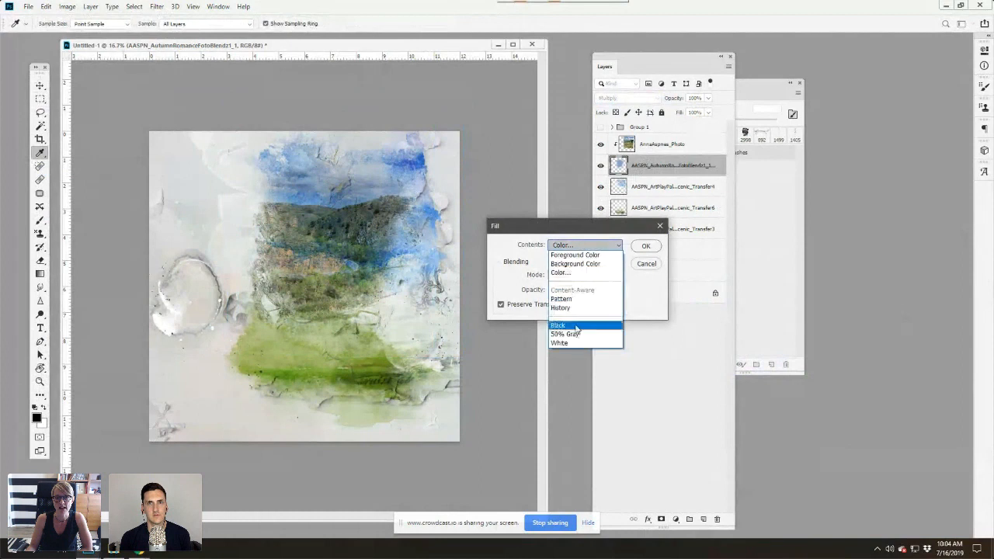
left_click(576, 325)
left_click(646, 246)
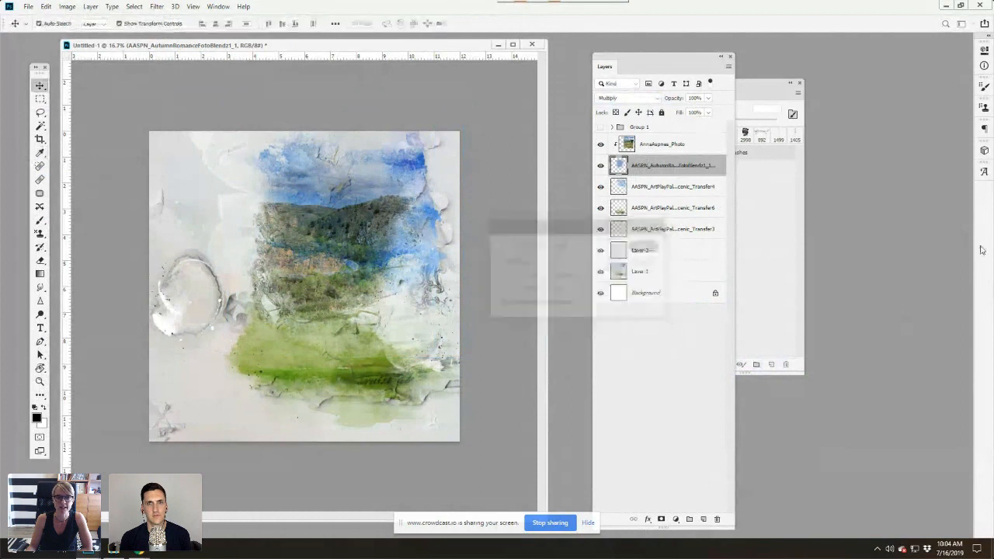
Step: Try blend modes such as Overlay on the clipped photo above the black mask, then return it to Normal
left_click(636, 147)
left_click(625, 99)
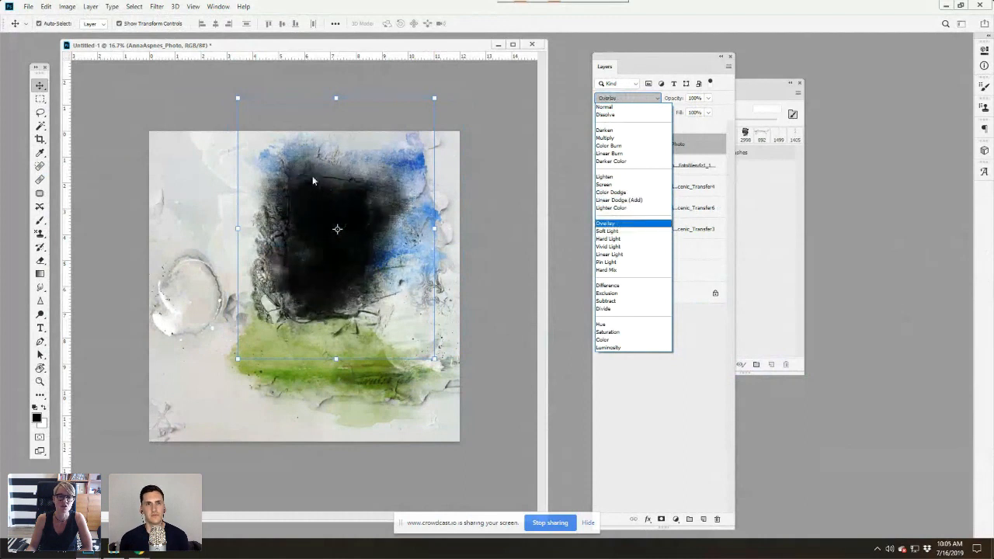
left_click(686, 142)
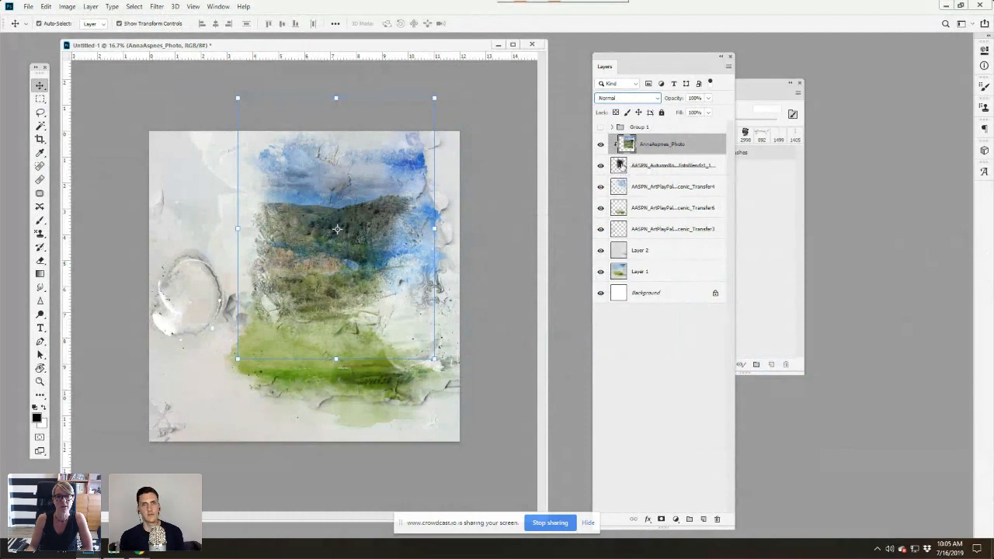
left_click(618, 165)
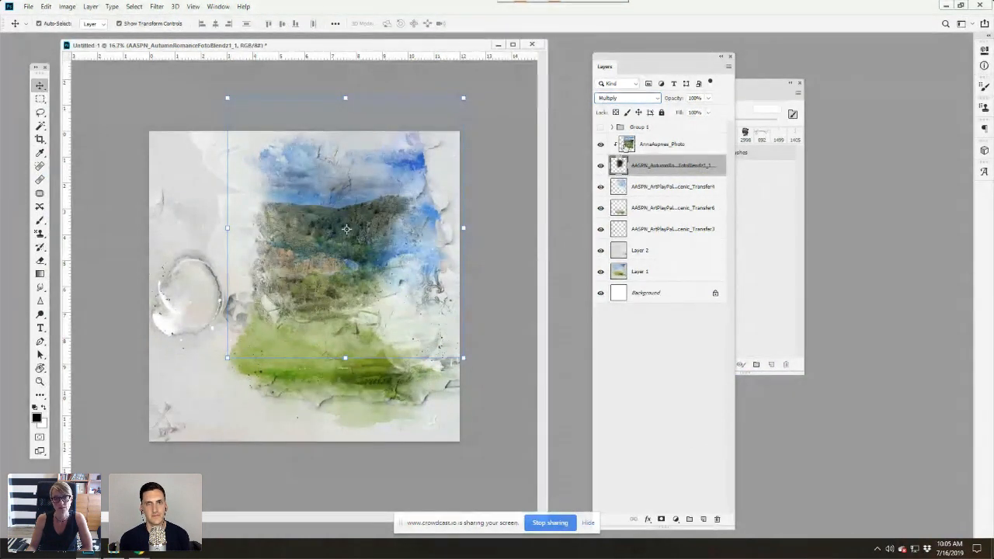
left_click(625, 148)
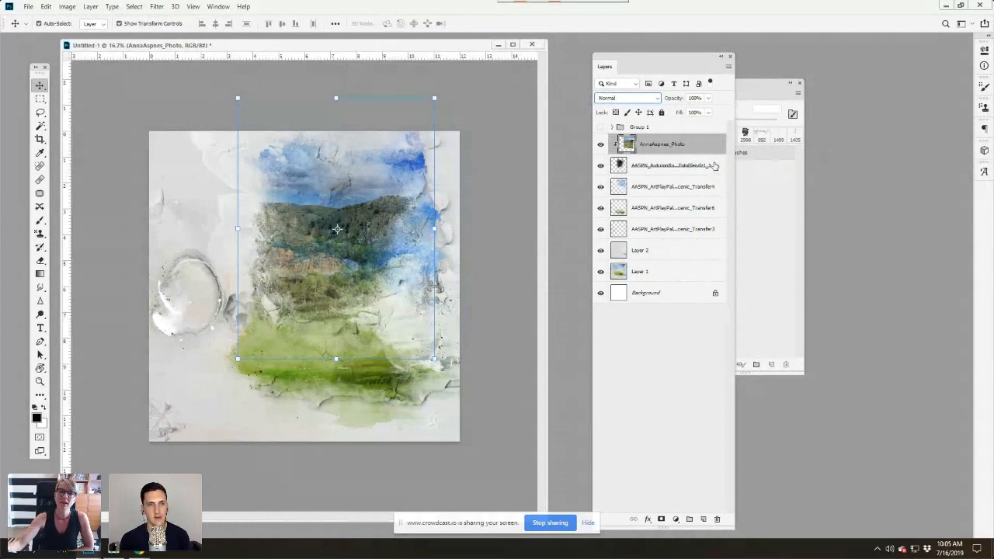
Step: Fill the FotoBlendz layer with the custom yellow dcce31 at 100% opacity, preserving its transparency
left_click(632, 164)
left_click(46, 7)
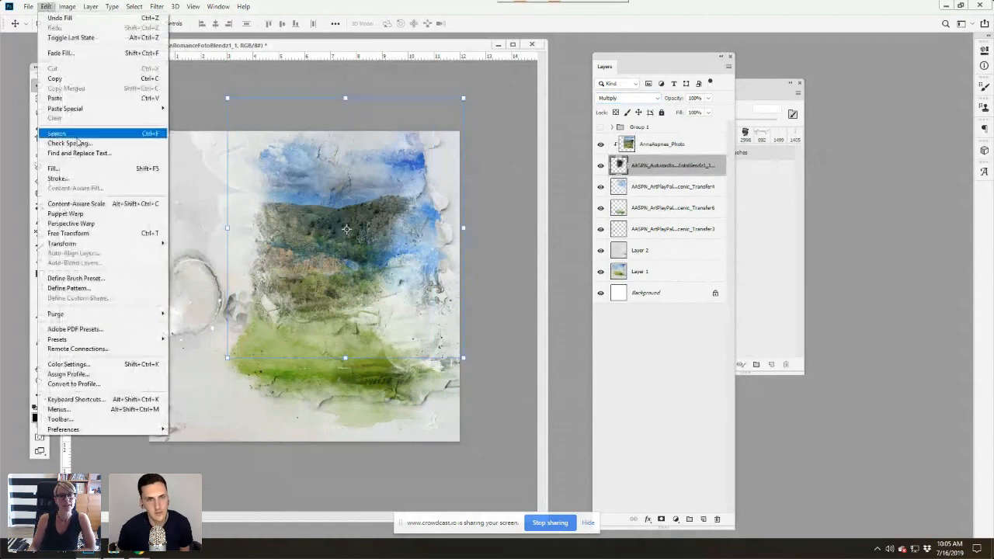
left_click(54, 168)
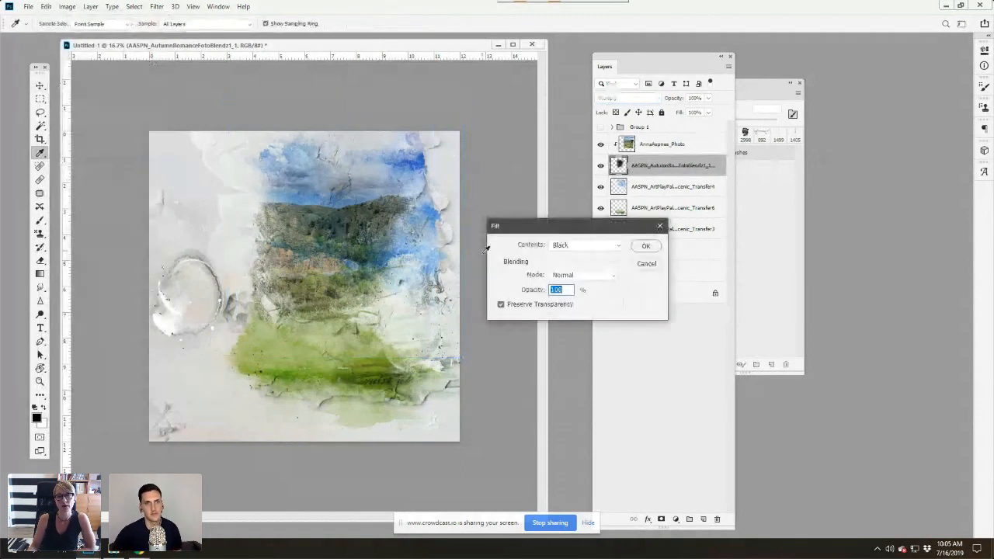
left_click(580, 245)
left_click(571, 279)
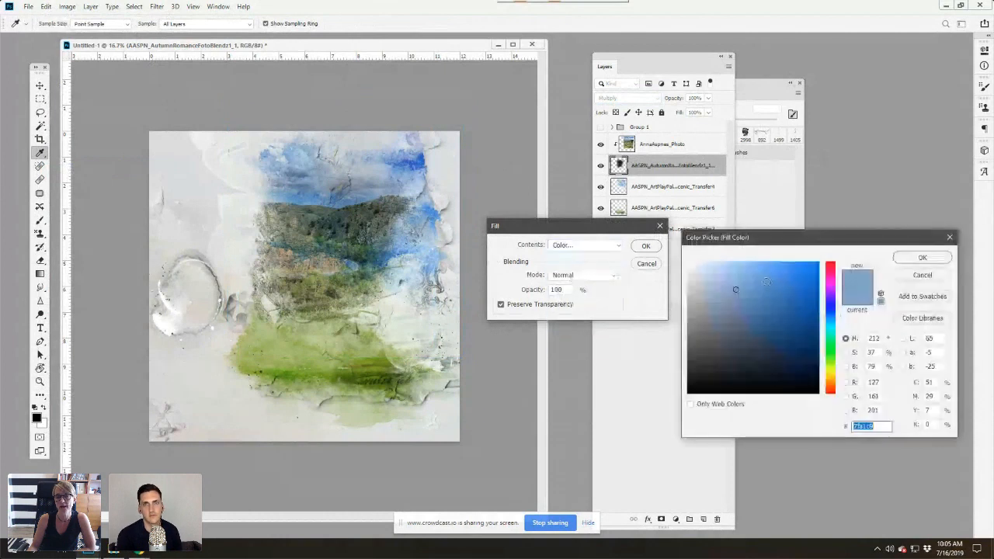
left_click(832, 374)
left_click(790, 281)
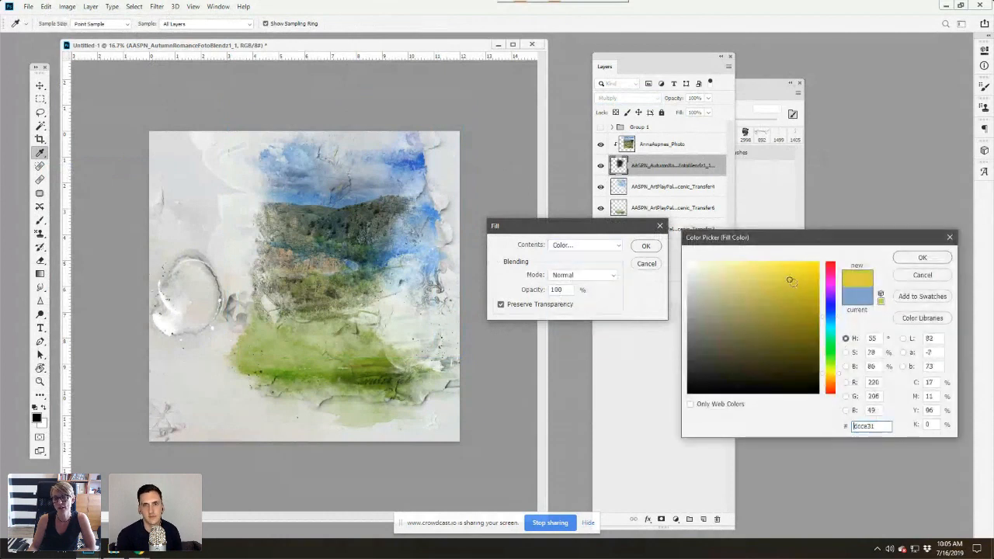
left_click(922, 257)
left_click(646, 245)
key("v")
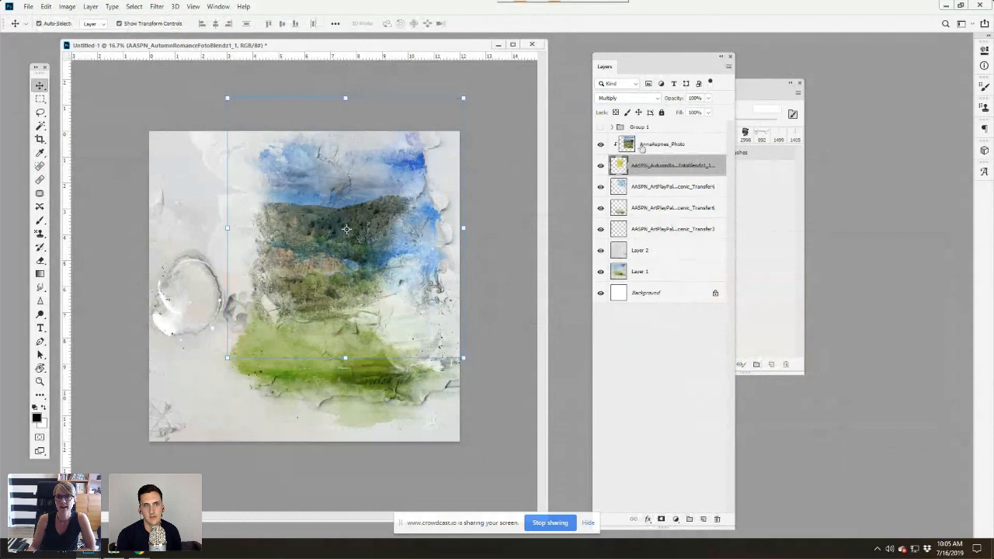
Step: Try blend modes such as Linear Burn on the clipped photo above the yellow mask, then return it to Normal
left_click(642, 146)
left_click(625, 97)
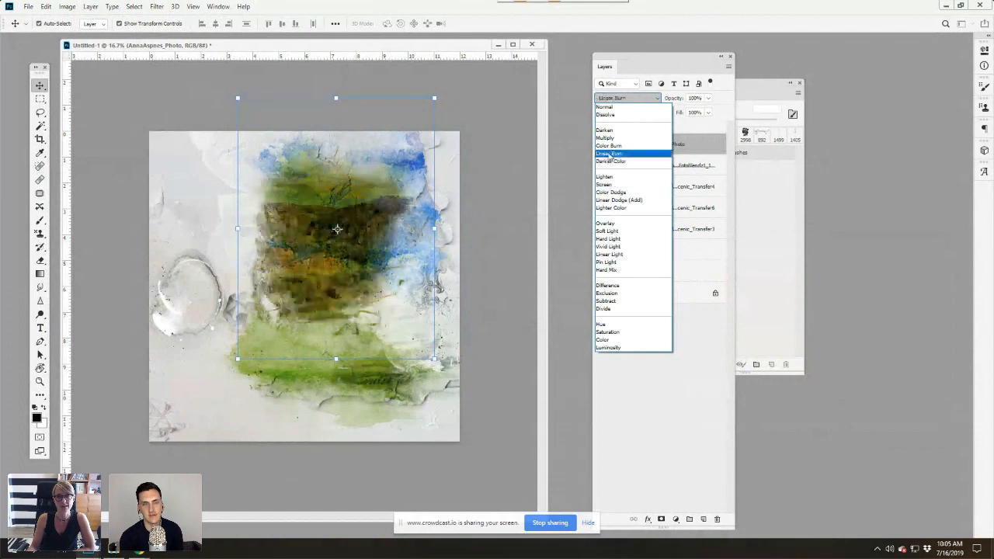
left_click(604, 106)
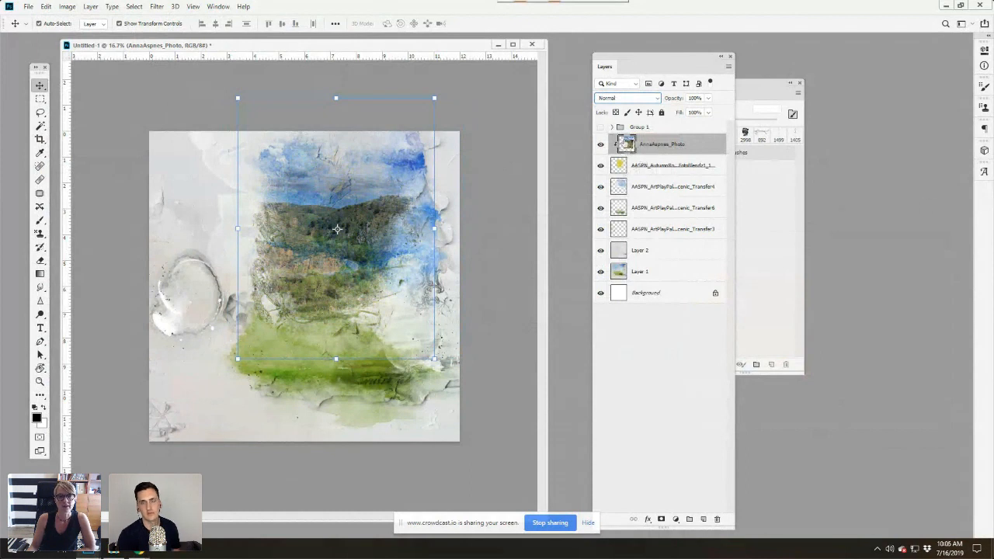
left_click(621, 101)
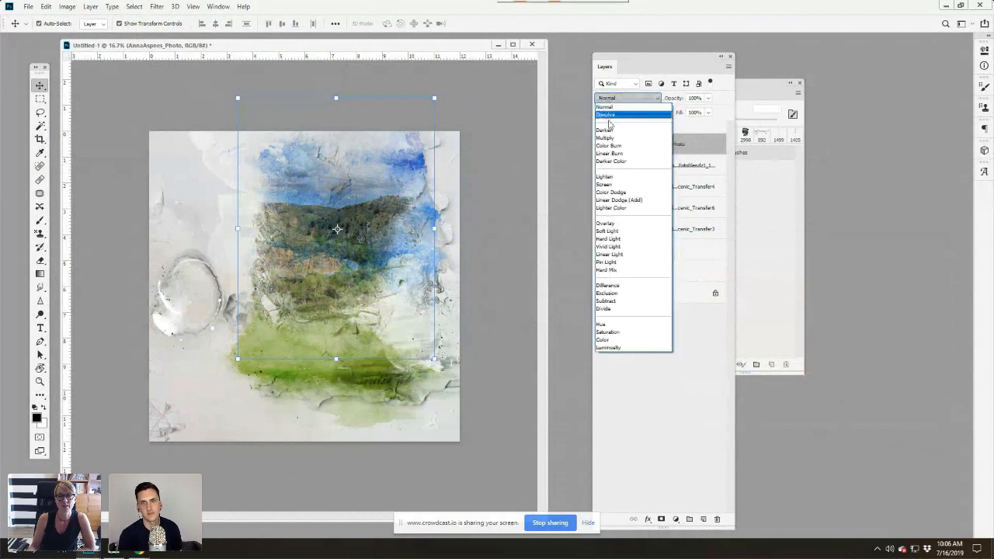
left_click(604, 108)
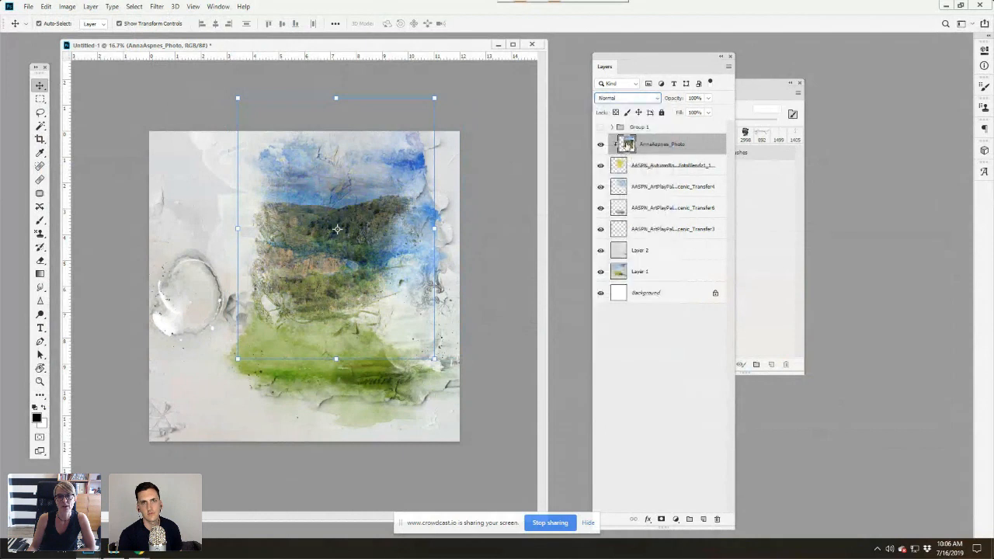
Step: Preview blend modes on the yellow FotoBlendz layer and set it to Linear Burn
left_click(619, 166)
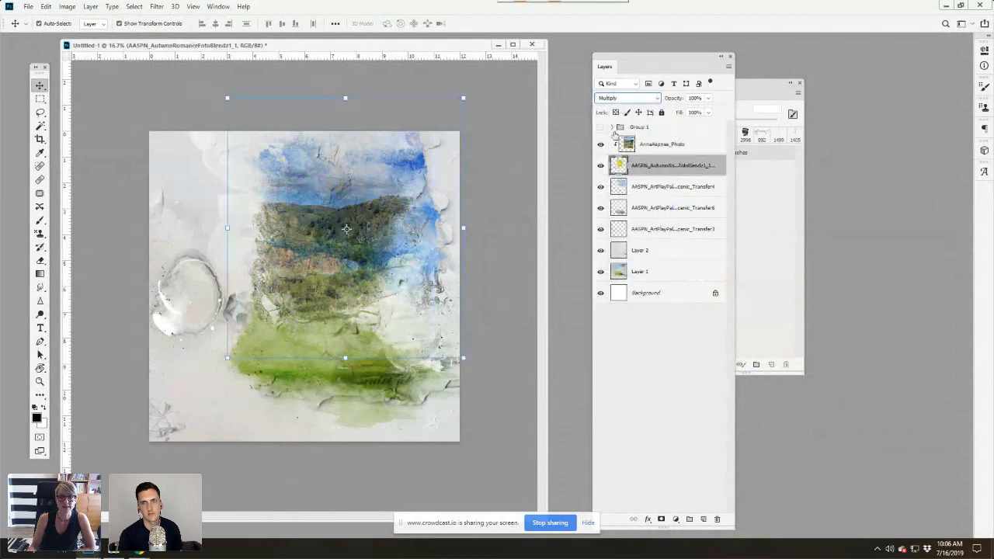
left_click(625, 100)
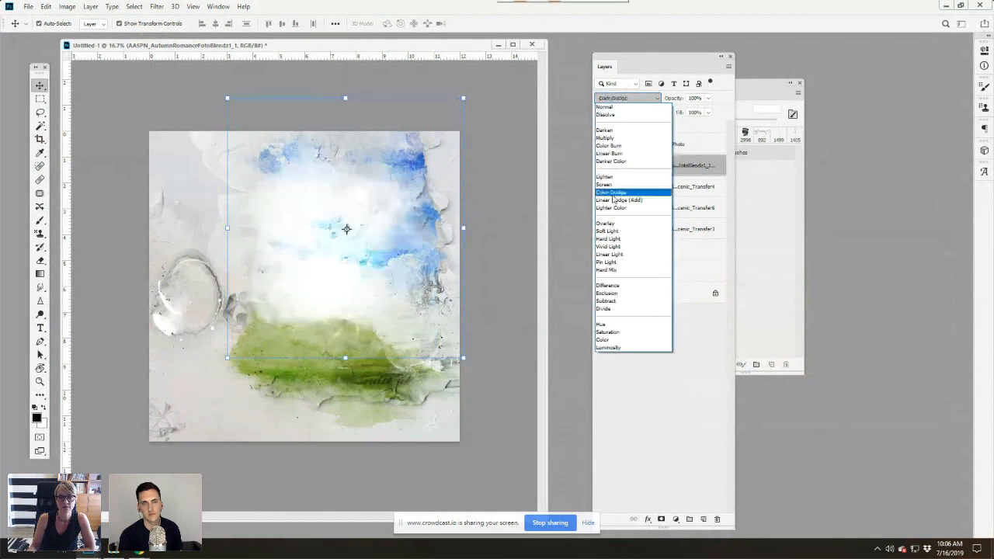
left_click(610, 153)
Step: Duplicate the clipped photo layer and set the copy's blend mode to Screen
left_click(651, 145)
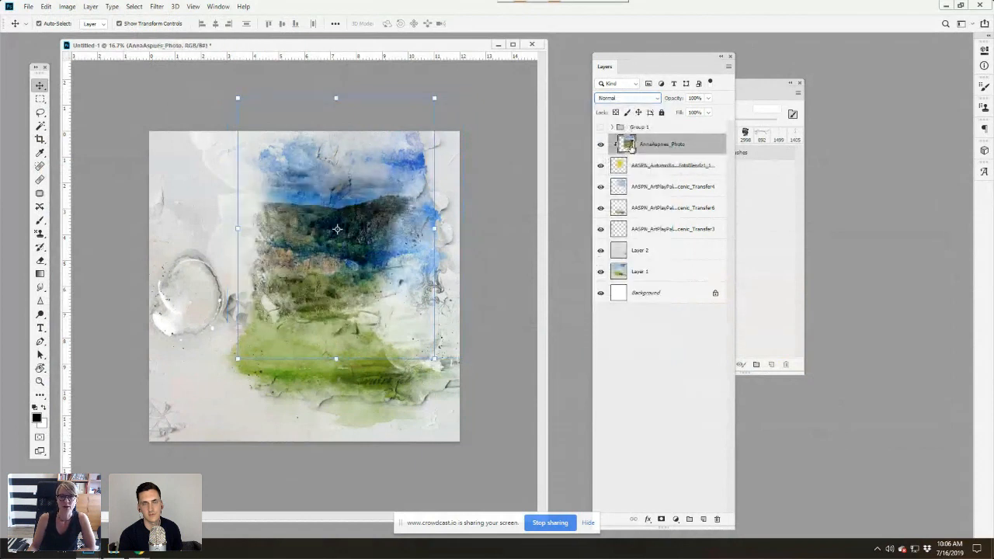
left_click_drag(630, 148, 703, 519)
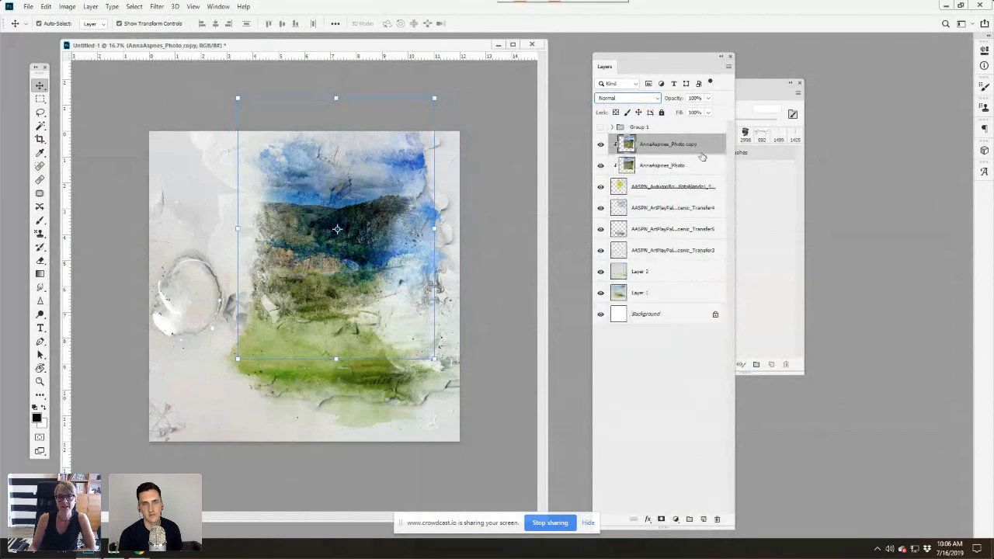
left_click(618, 99)
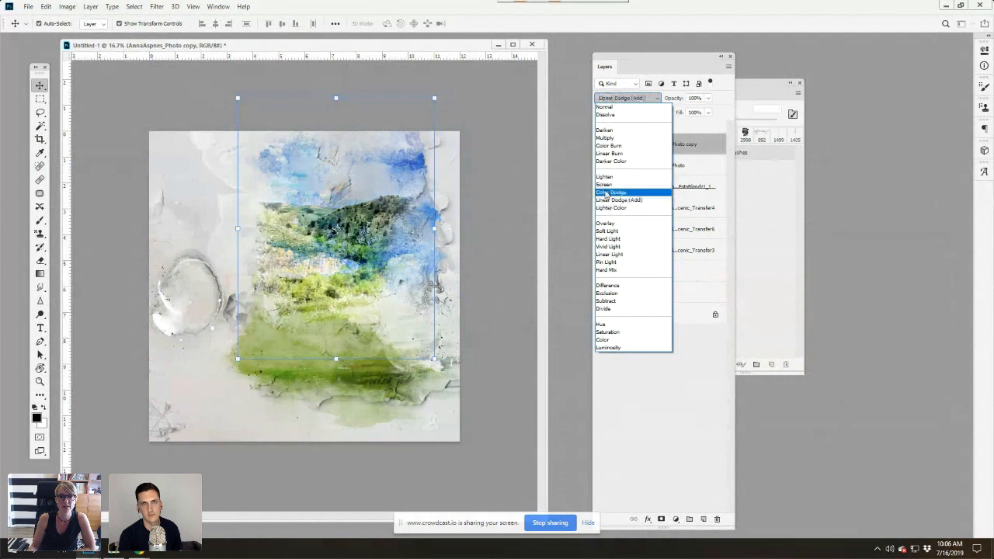
left_click(605, 184)
Step: Duplicate the Screen photo copy, set the new copy to Soft Light, and lower its opacity to about 50%
left_click_drag(668, 145, 703, 519)
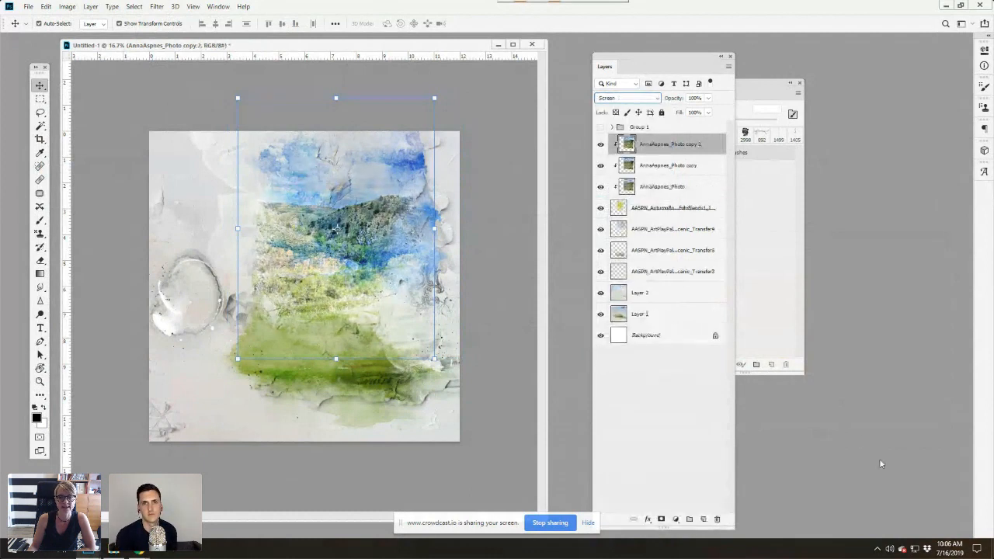
left_click(640, 99)
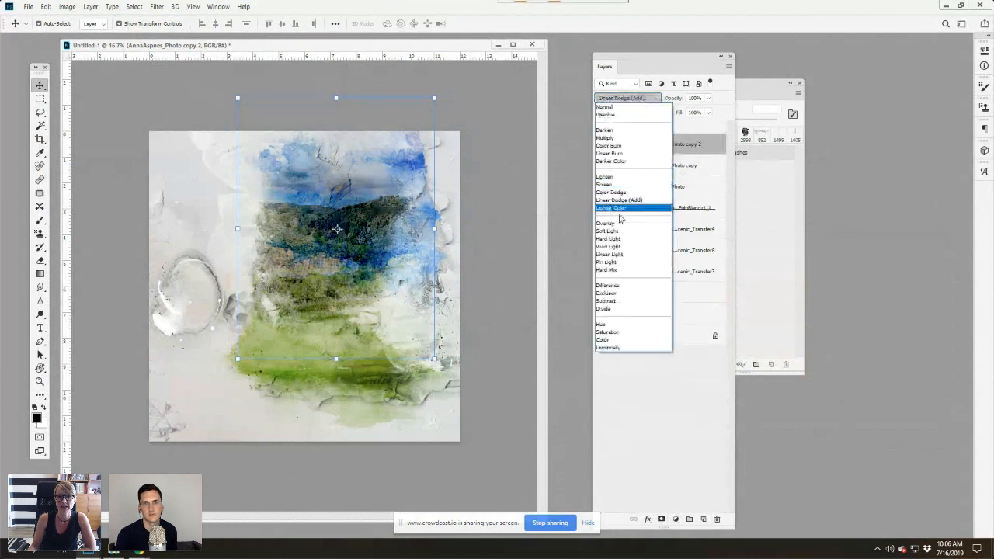
left_click(620, 230)
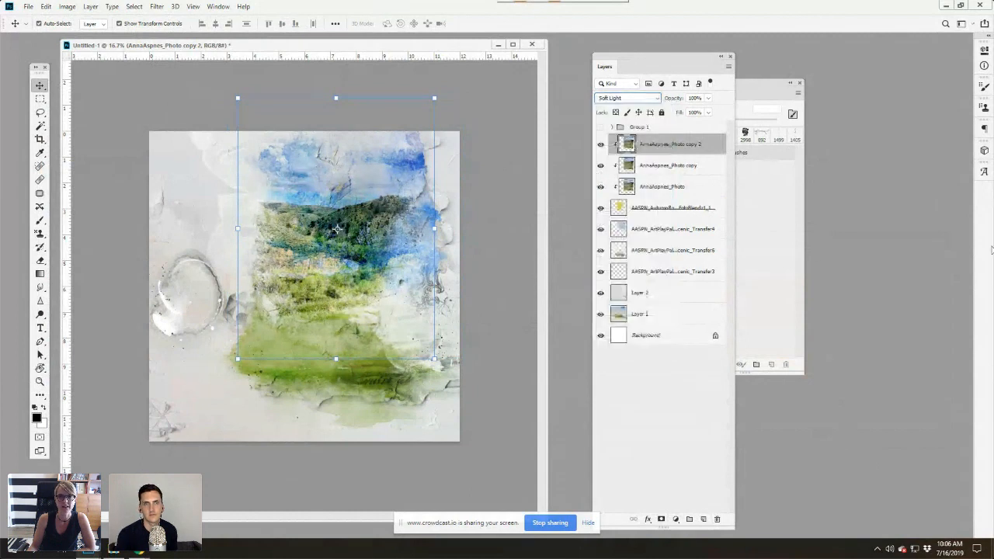
left_click(707, 98)
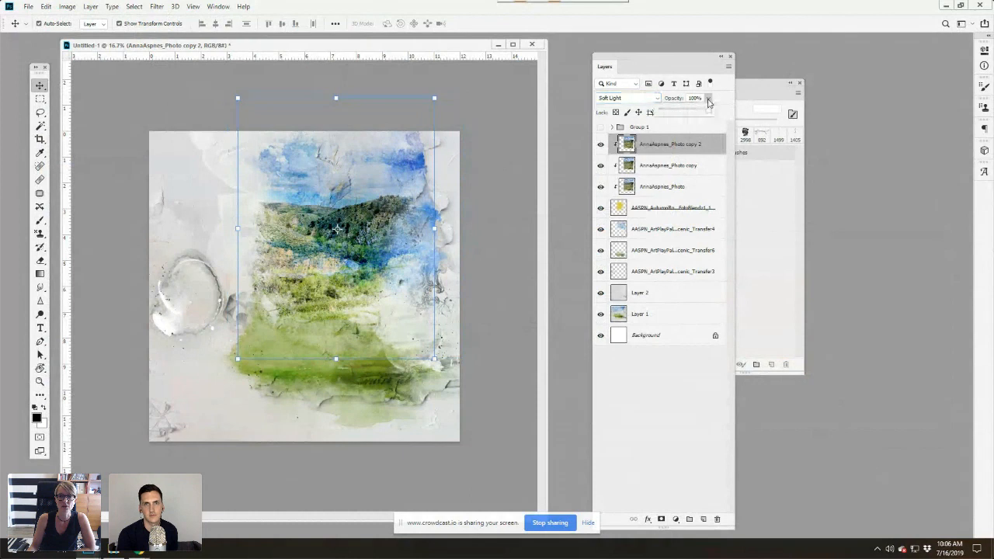
left_click(706, 113)
left_click_drag(707, 115, 686, 123)
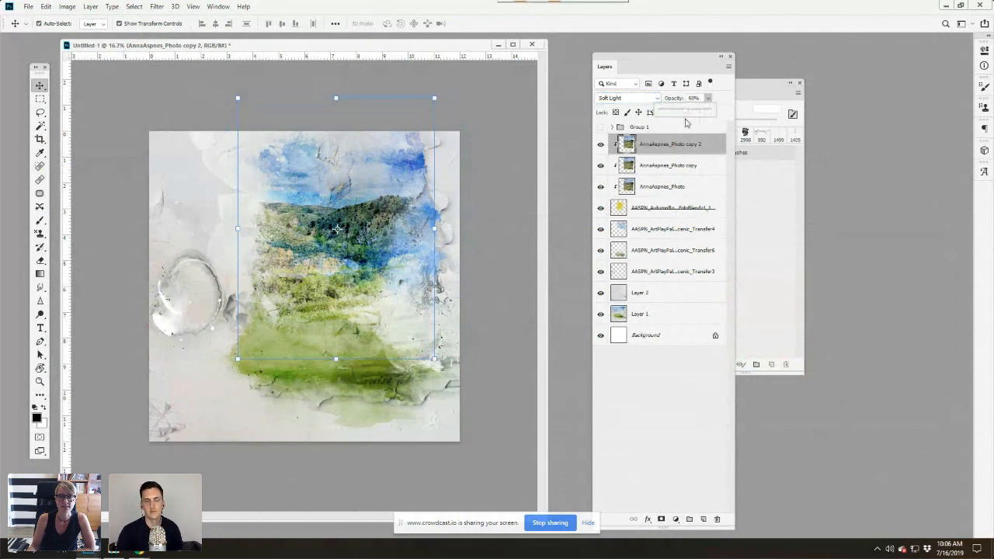
Step: Try adjusting the opacity of the Screen photo copy, ending at 100%
left_click(672, 166)
left_click(709, 99)
left_click_drag(709, 114, 728, 119)
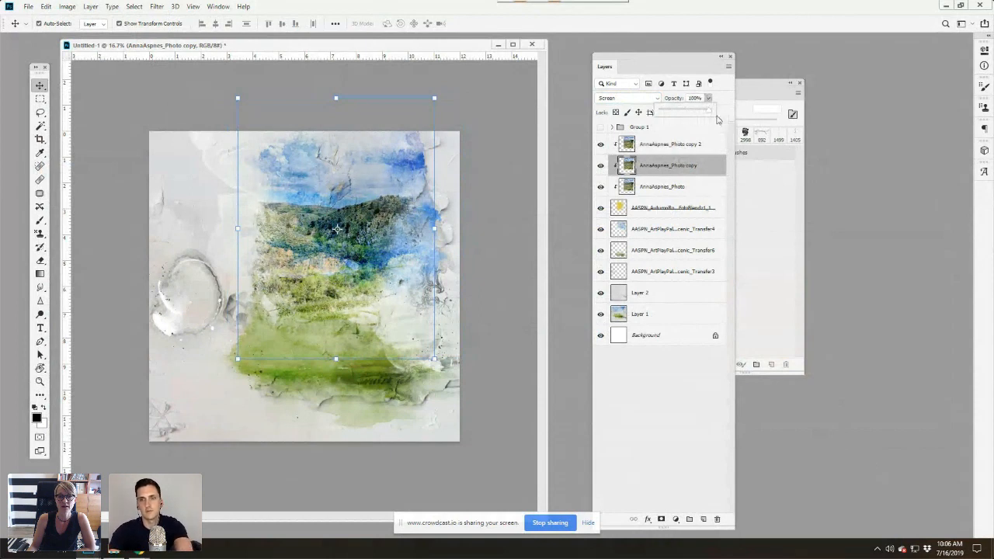
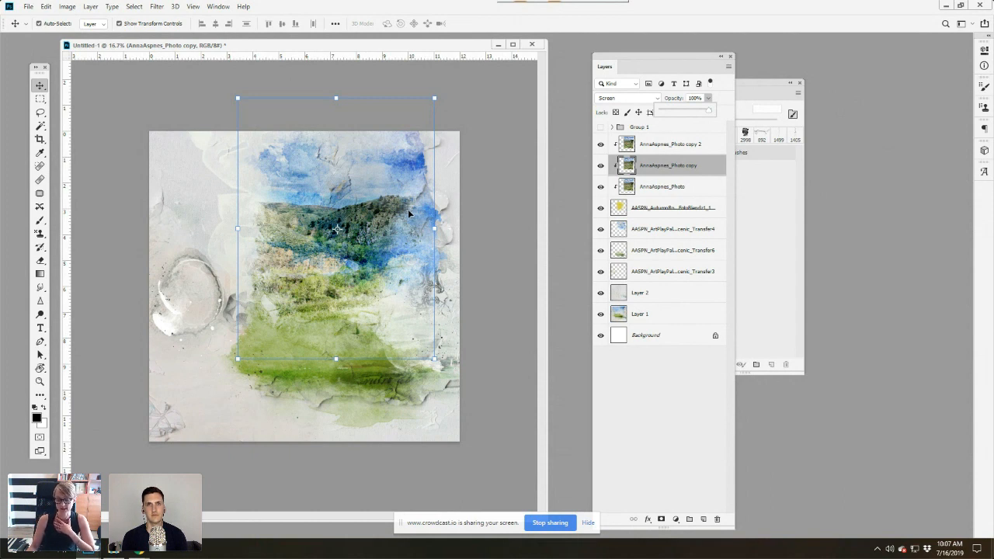
Step: Switch to File Explorer, open the WarmGlows No 8 folder, and select AASPN_WarmGlows8_1.png
key("alt+Tab")
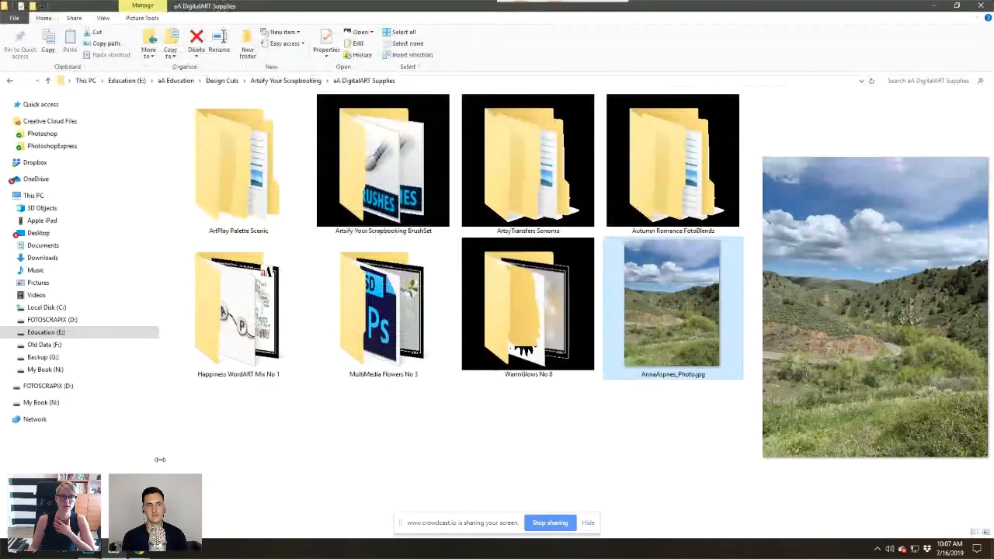
double_click(528, 322)
left_click(310, 125)
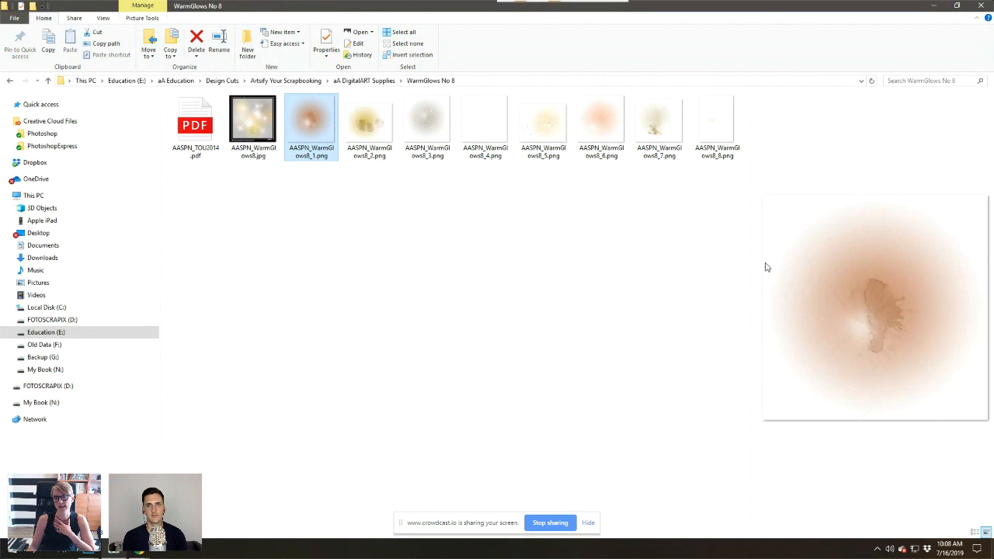
Step: Preview the WarmGlows8_6, WarmGlows8_7 and WarmGlows8_8 PNG files in the WarmGlows No 8 folder
left_click(592, 132)
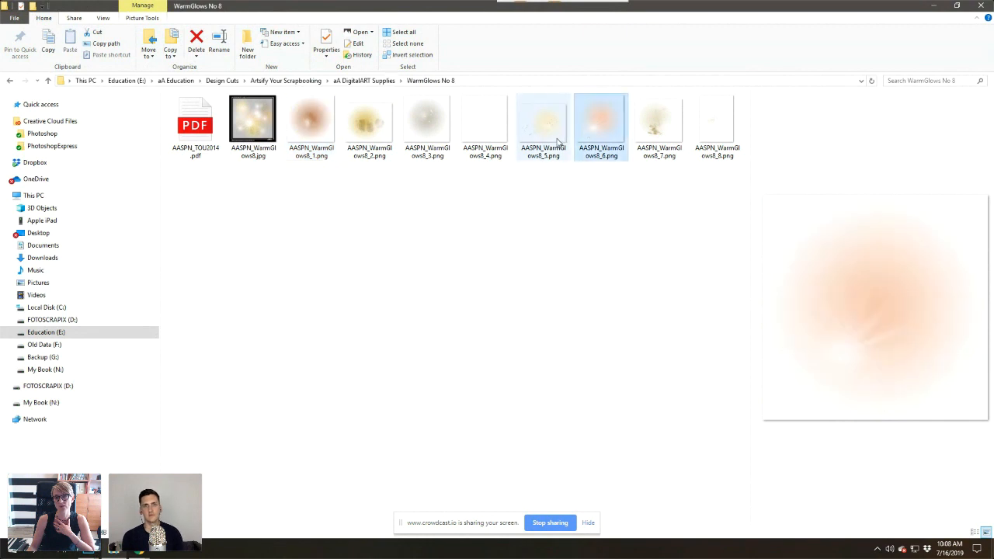
left_click(659, 138)
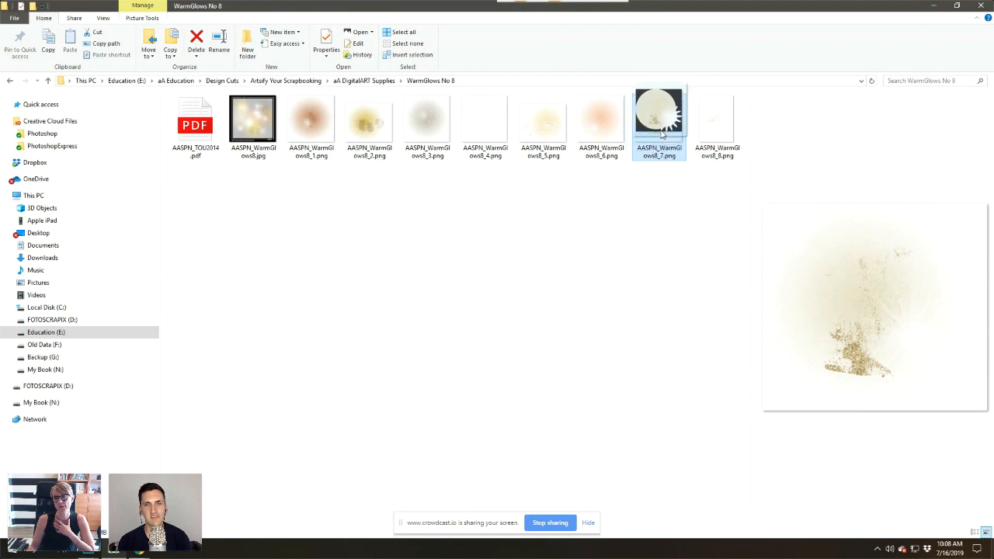
left_click(715, 123)
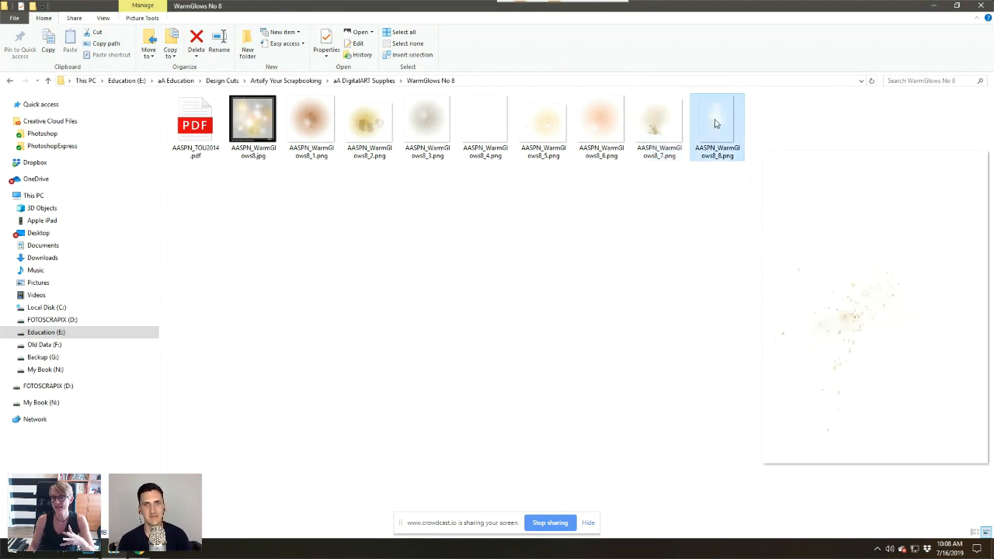
left_click(662, 143)
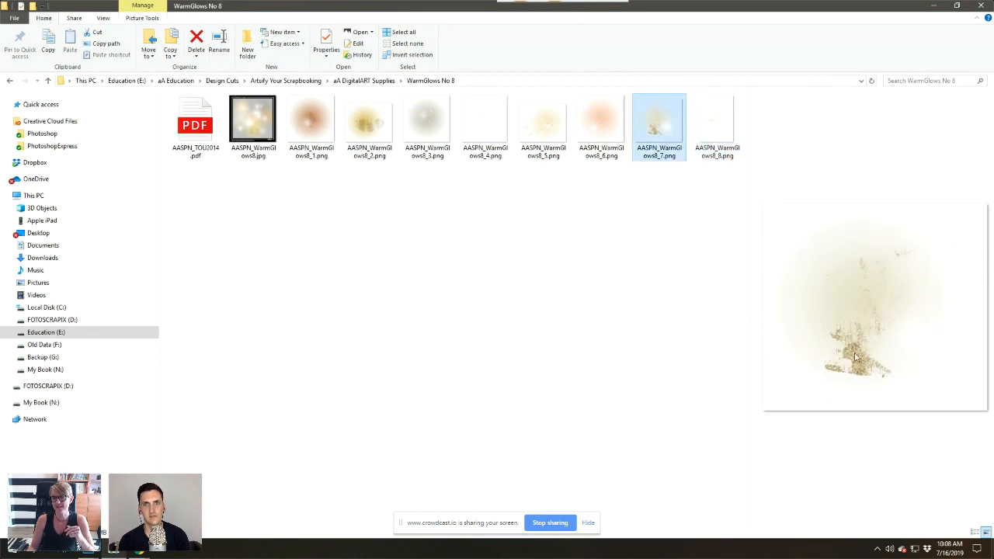
left_click(618, 143)
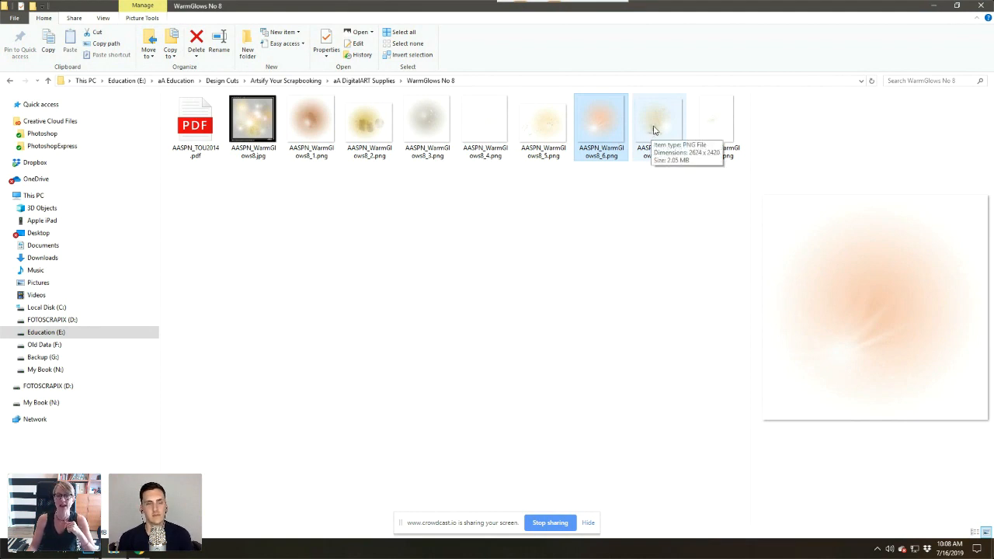
Step: Place AASPN_WarmGlows8_7.png from the folder into the open Photoshop document above the Photo copy layer
left_click_drag(652, 133, 219, 491)
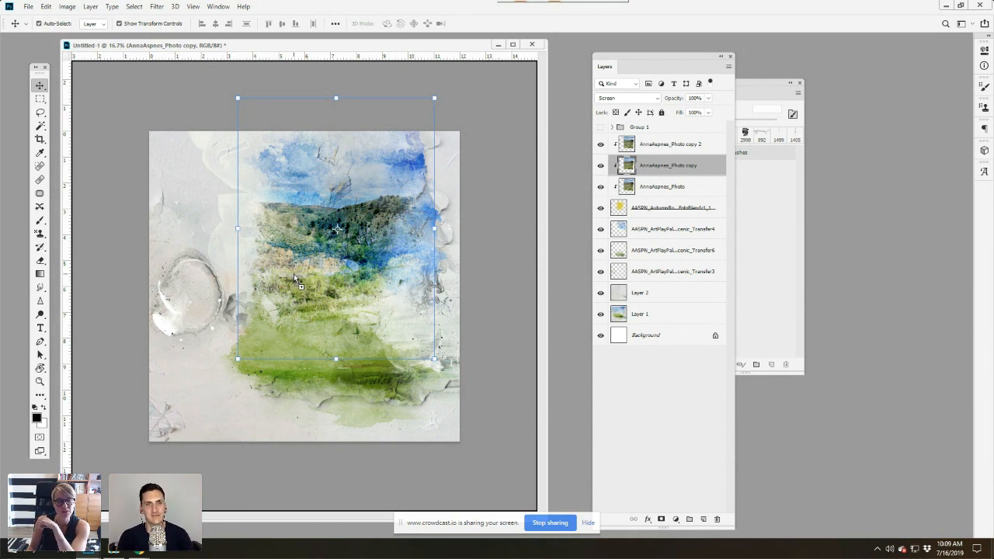
left_click_drag(293, 274, 293, 273)
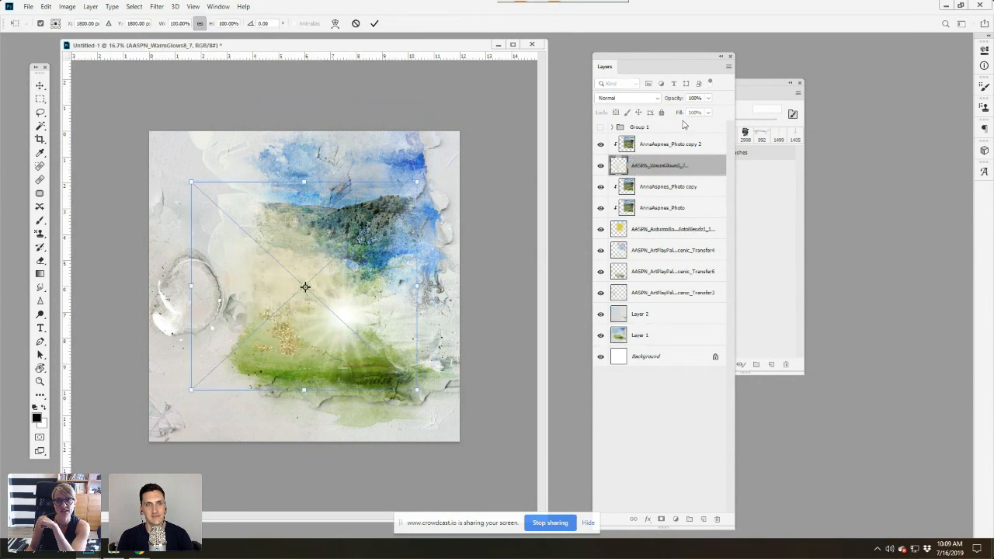
key("Return")
Step: Move the WarmGlows8_7 layer above all the photo layers and clip Photo copy 2 to the layers below it again
left_click(629, 186)
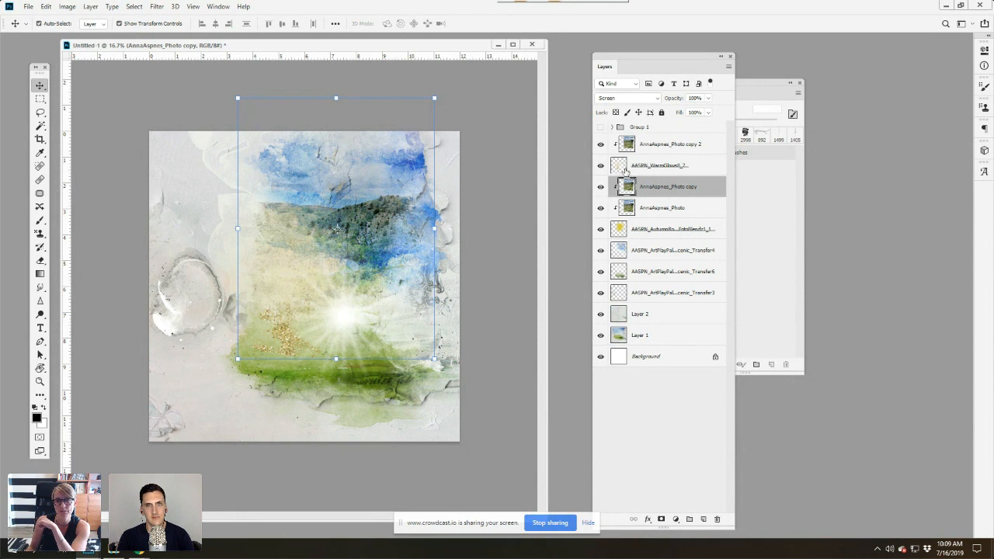
left_click(620, 172)
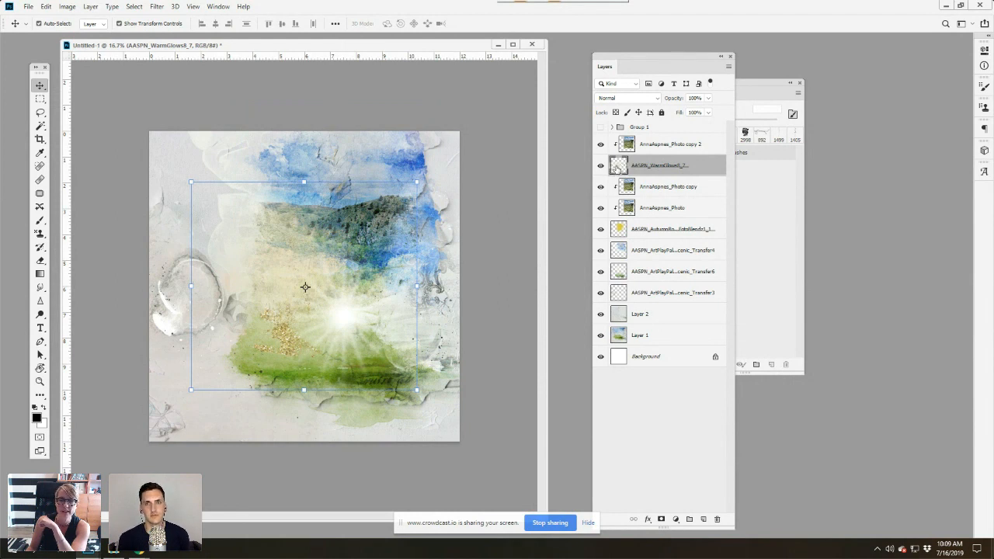
left_click_drag(618, 167, 630, 144)
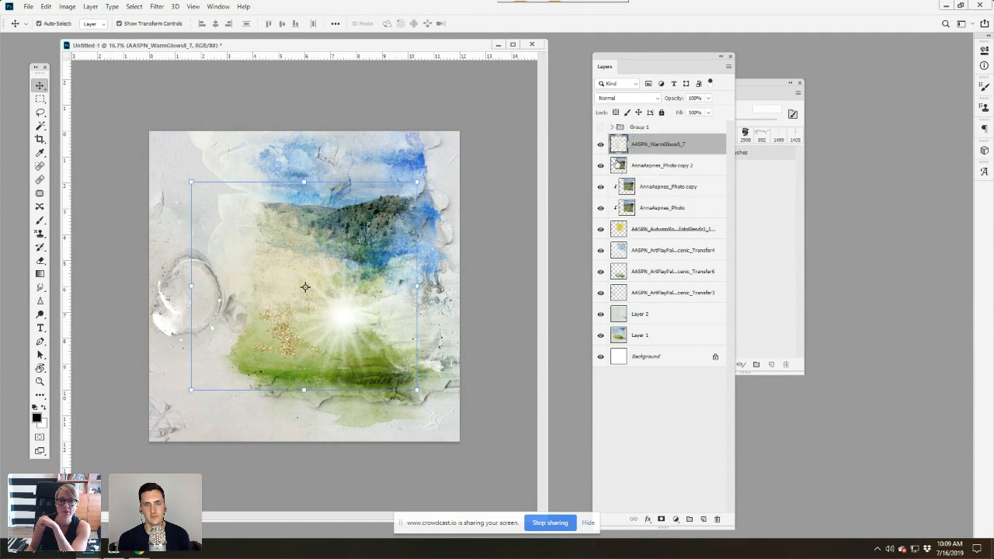
left_click(617, 165)
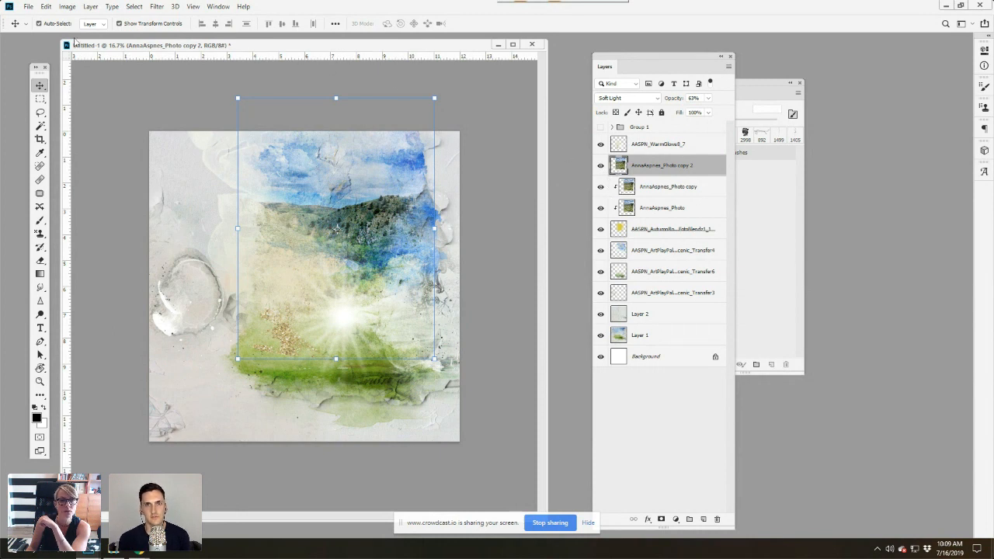
left_click(90, 6)
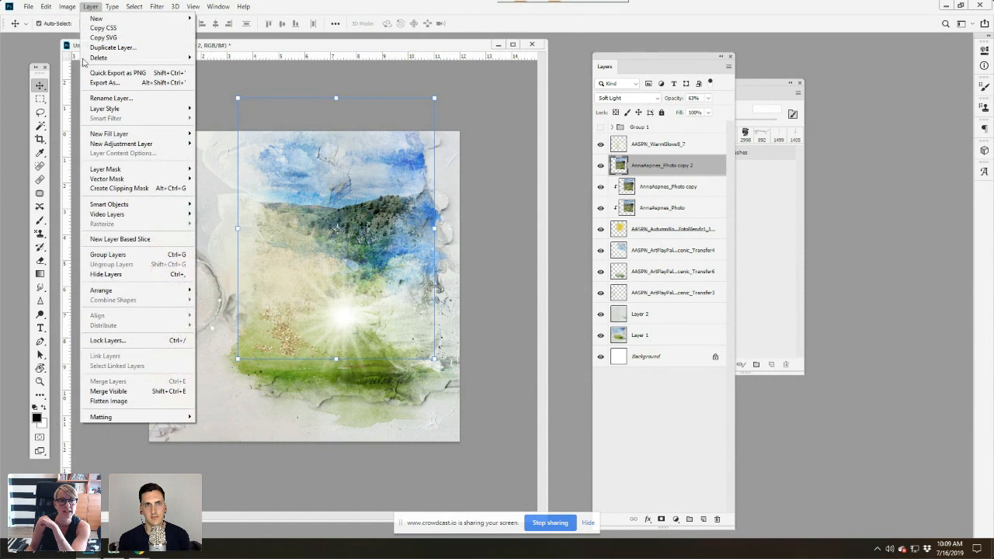
left_click(127, 189)
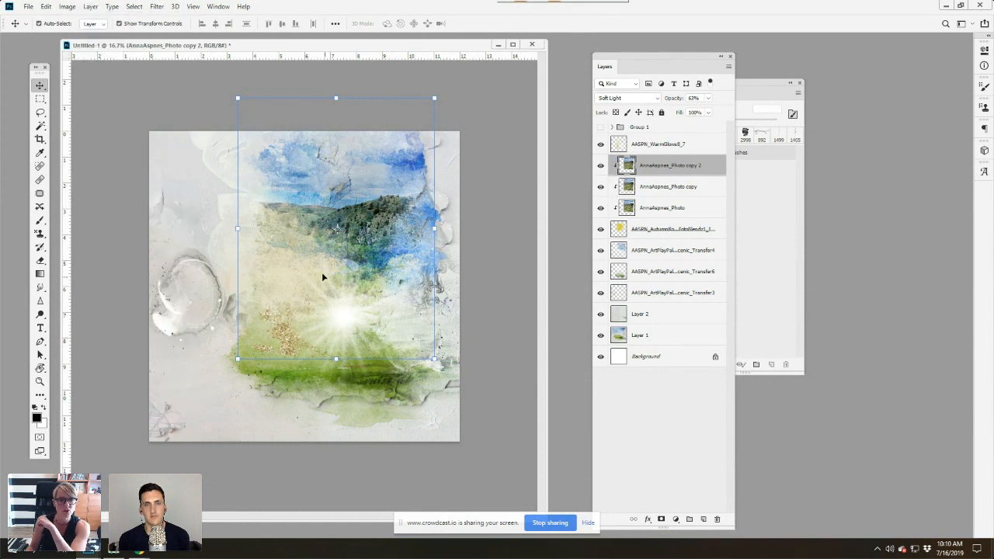
Step: Move the WarmGlows8_7 starburst up to the hilltops and shift the three clipped photo layers together slightly down
left_click(623, 145)
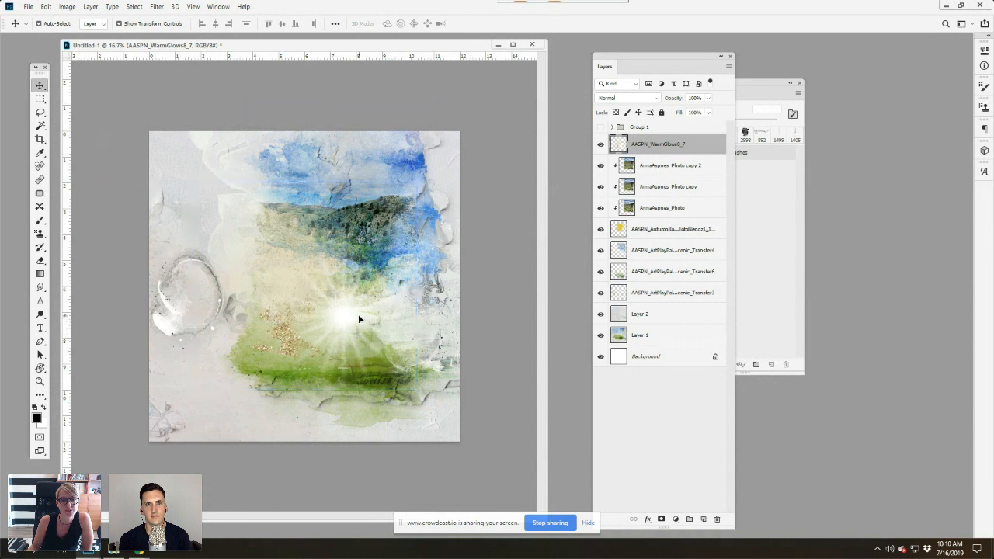
left_click_drag(357, 313, 339, 197)
left_click(644, 169)
left_click(647, 208, "shift")
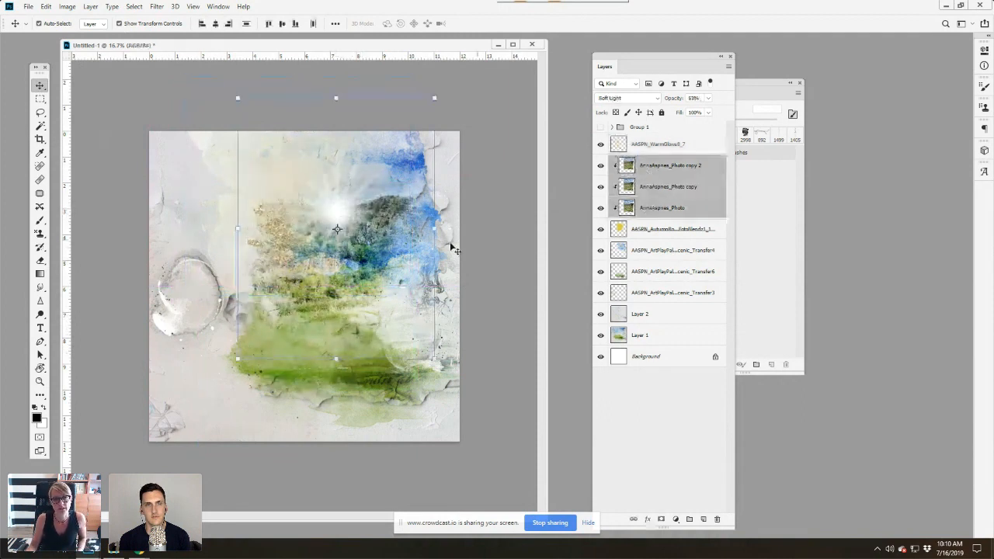
left_click_drag(387, 230, 382, 249)
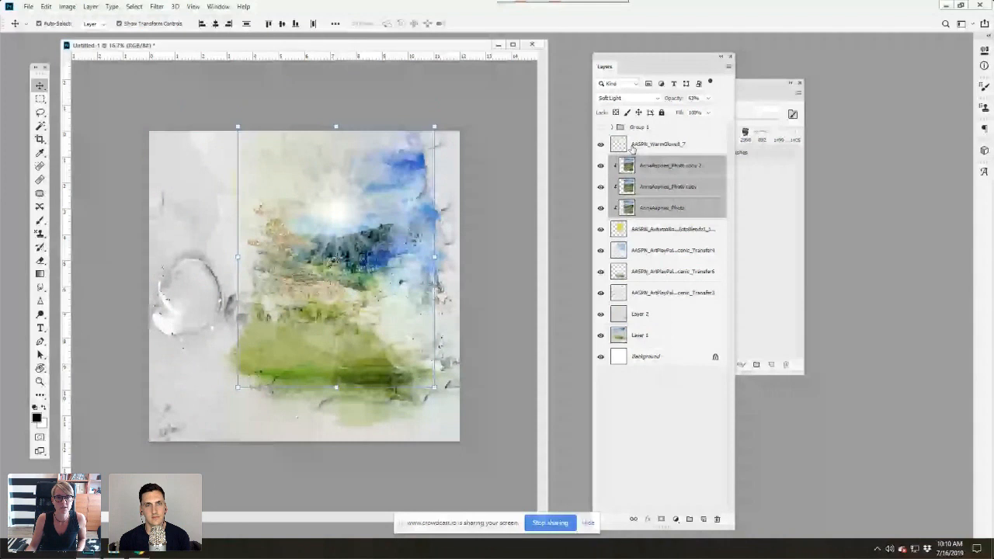
Step: Lower the WarmGlows8_7 starburst onto the hill horizon and set its blend mode to Hard Light
left_click(632, 147)
left_click_drag(340, 205, 349, 238)
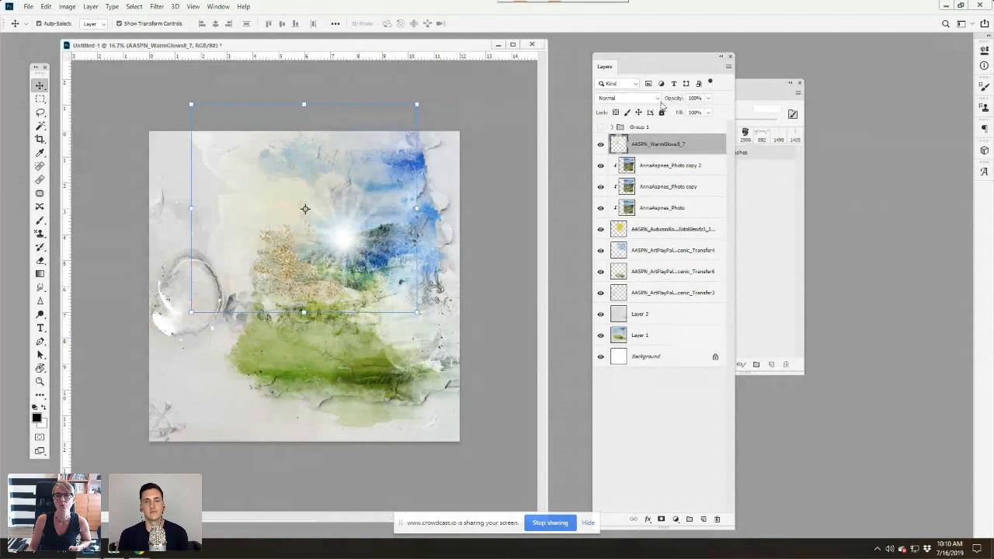
left_click(657, 99)
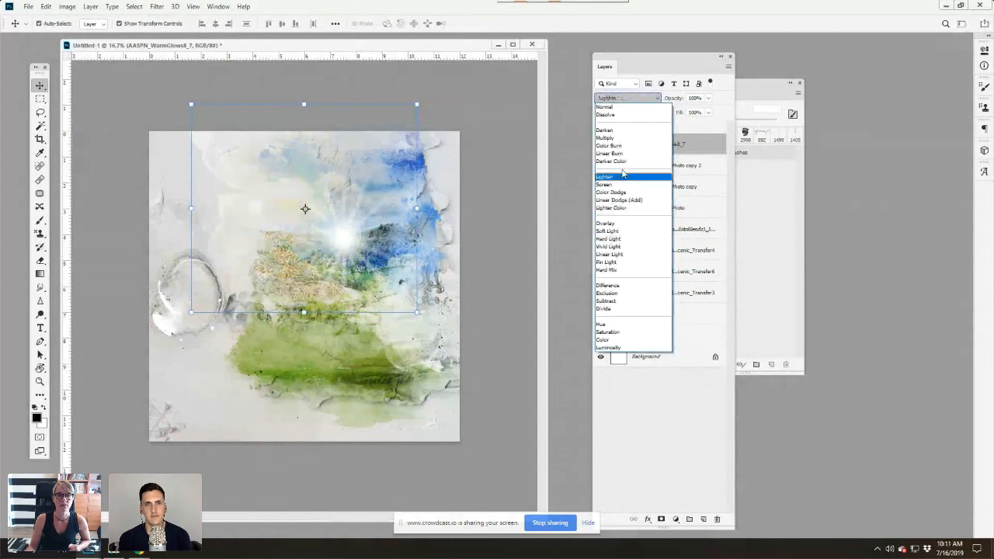
left_click(617, 239)
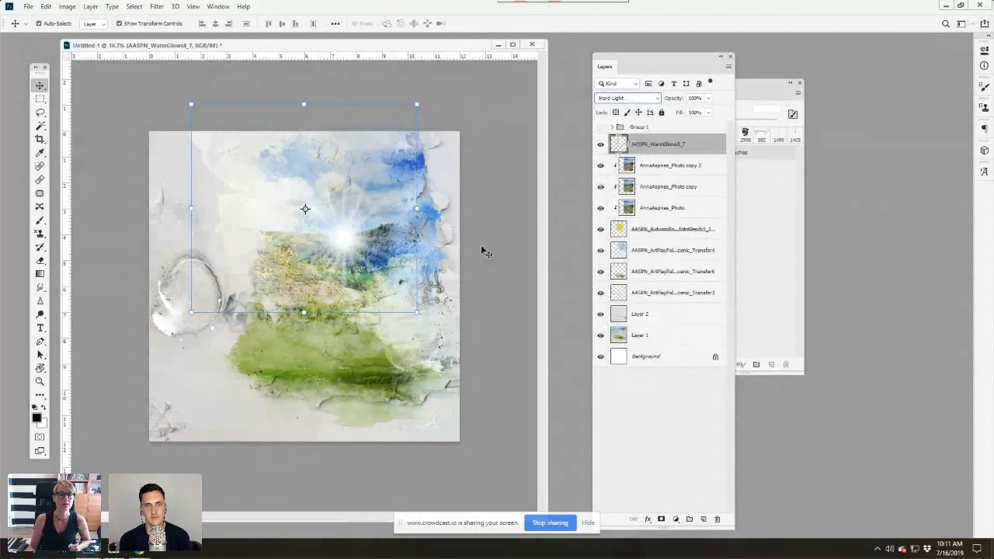
Step: Apply Hue/Saturation to the WarmGlows8_7 layer with Hue -45 and Saturation -14
left_click(68, 7)
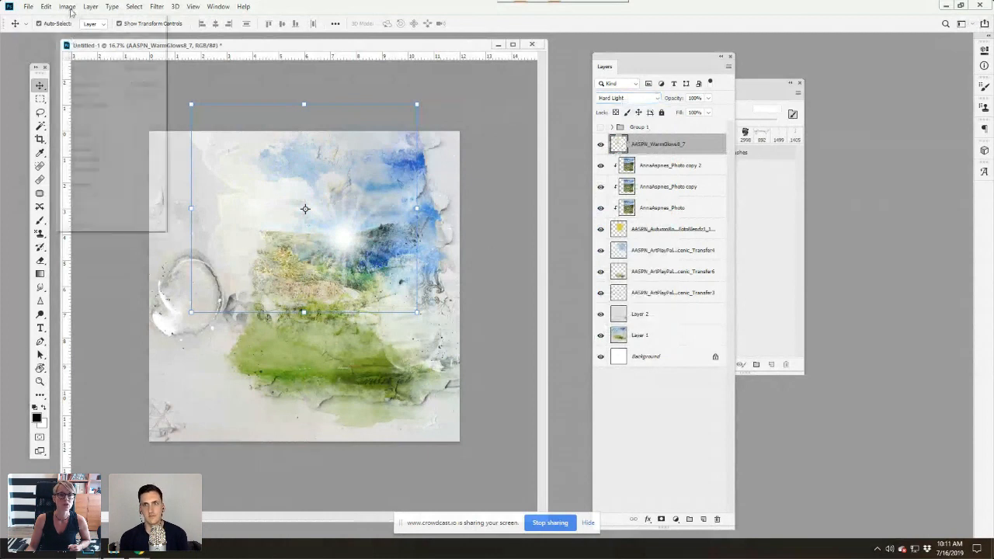
mouse_move(94, 34)
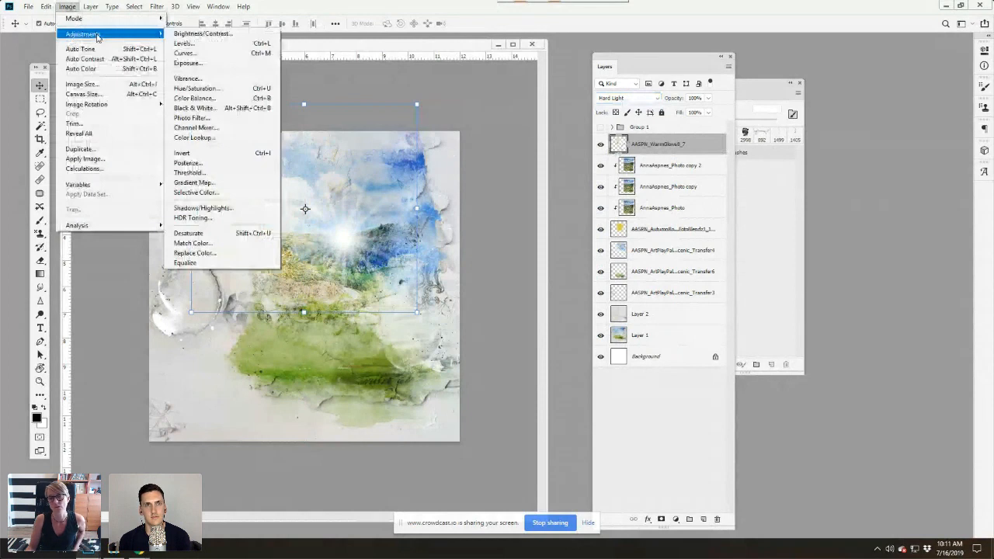
left_click(196, 89)
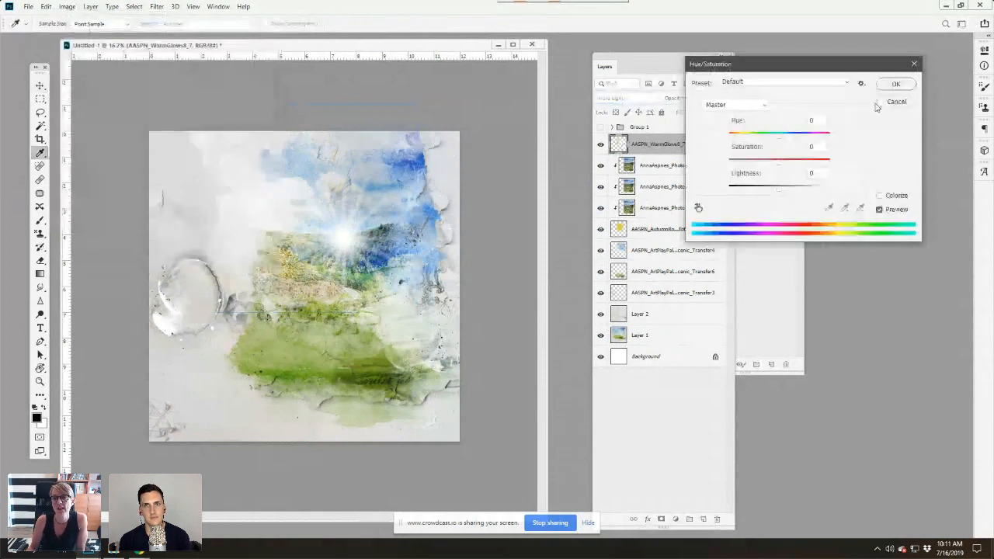
left_click_drag(779, 143, 773, 180)
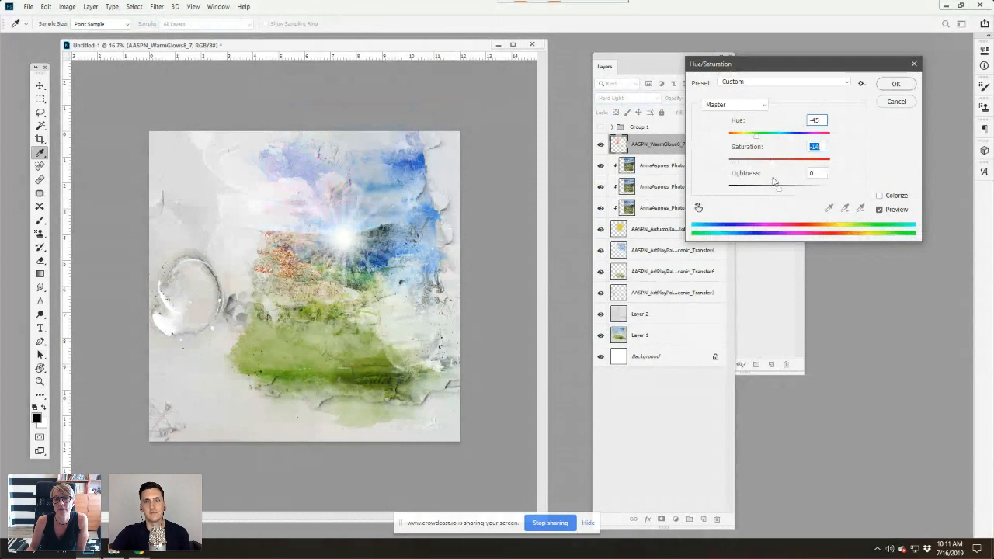
left_click(895, 84)
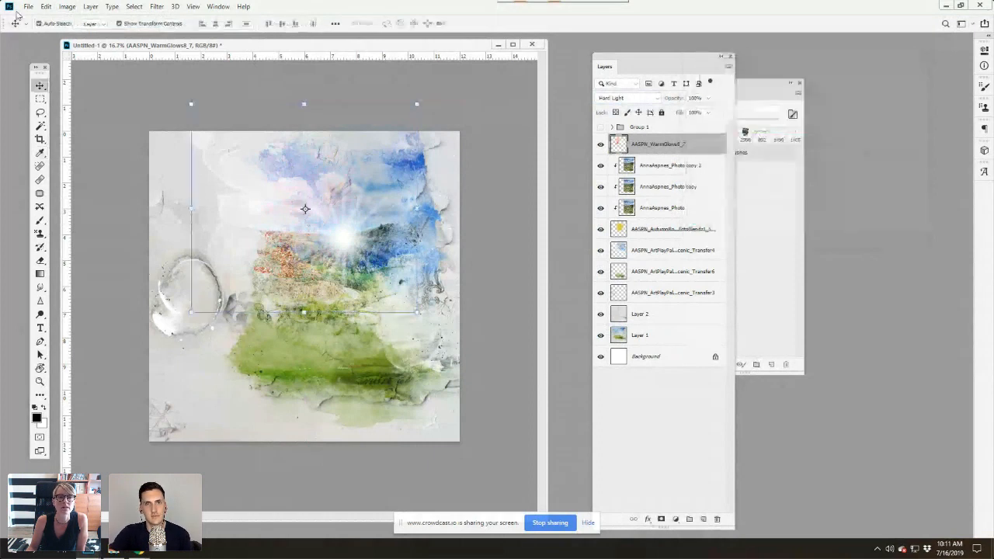
Step: Apply a Levels adjustment to the WarmGlows8_7 layer with input levels 75, 1.17 and 226
left_click(67, 6)
mouse_move(74, 35)
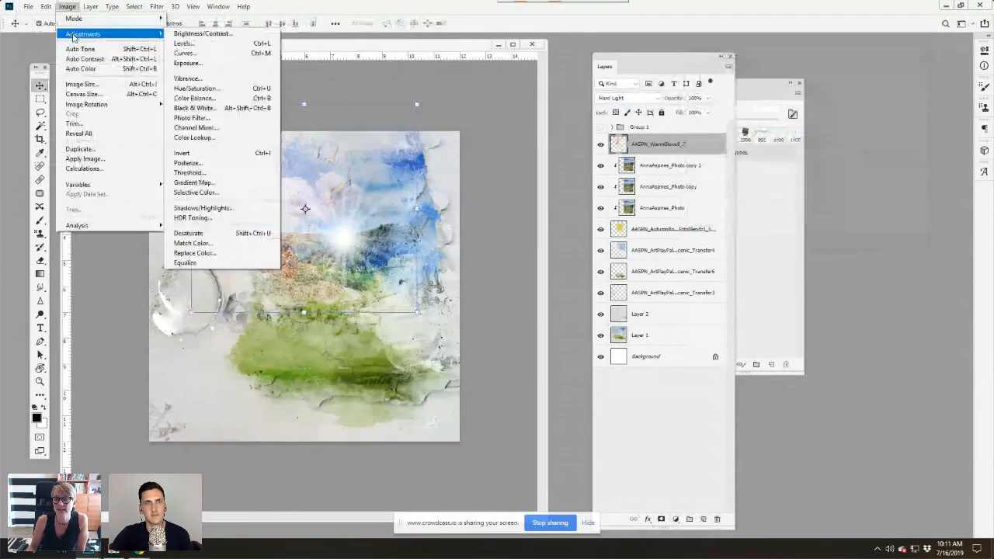
left_click(184, 43)
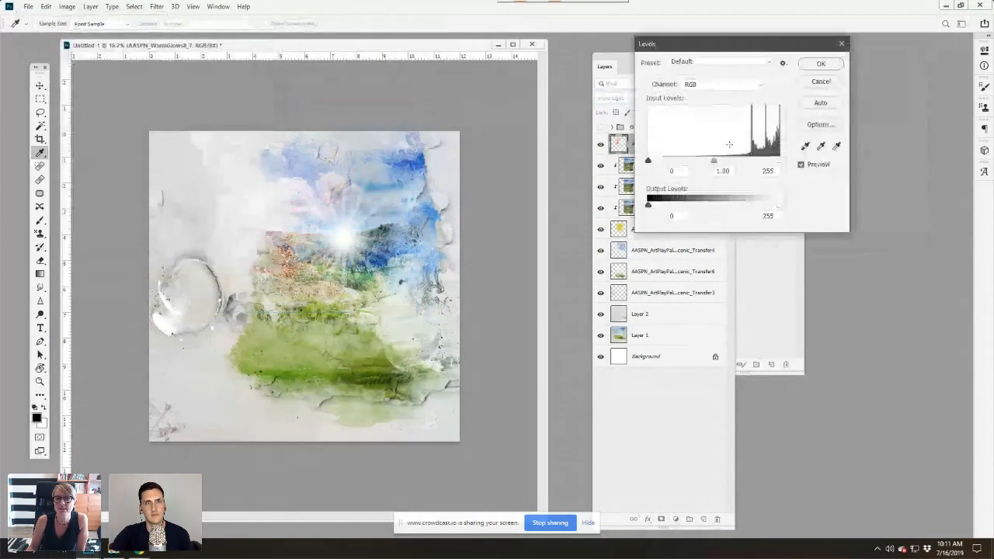
left_click_drag(649, 162, 685, 159)
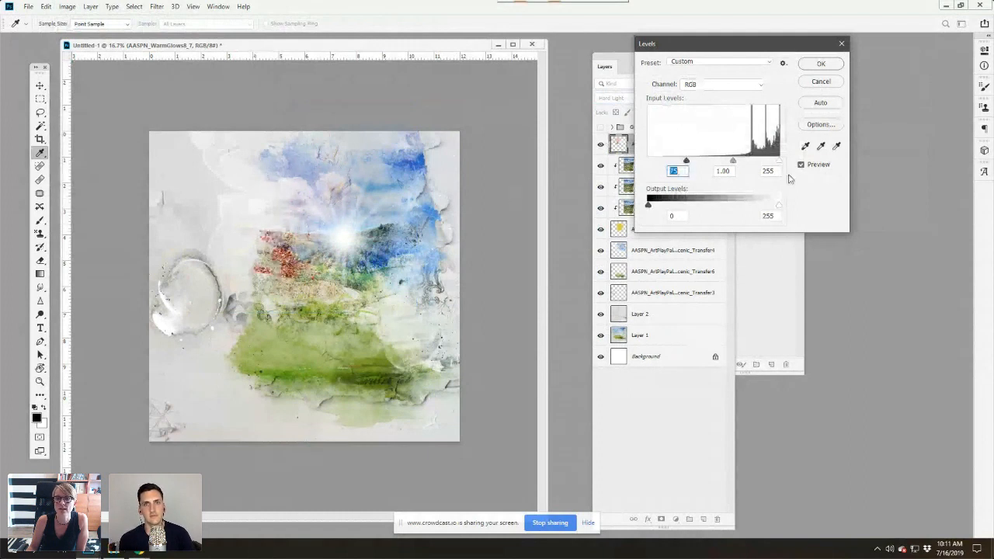
left_click_drag(778, 161, 762, 169)
left_click_drag(740, 172, 720, 166)
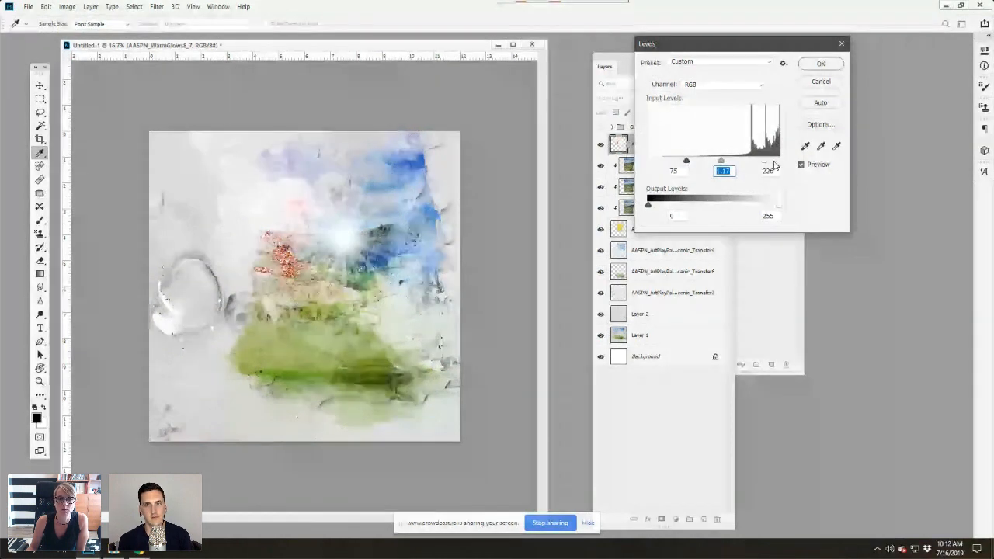
key("Return")
key("v")
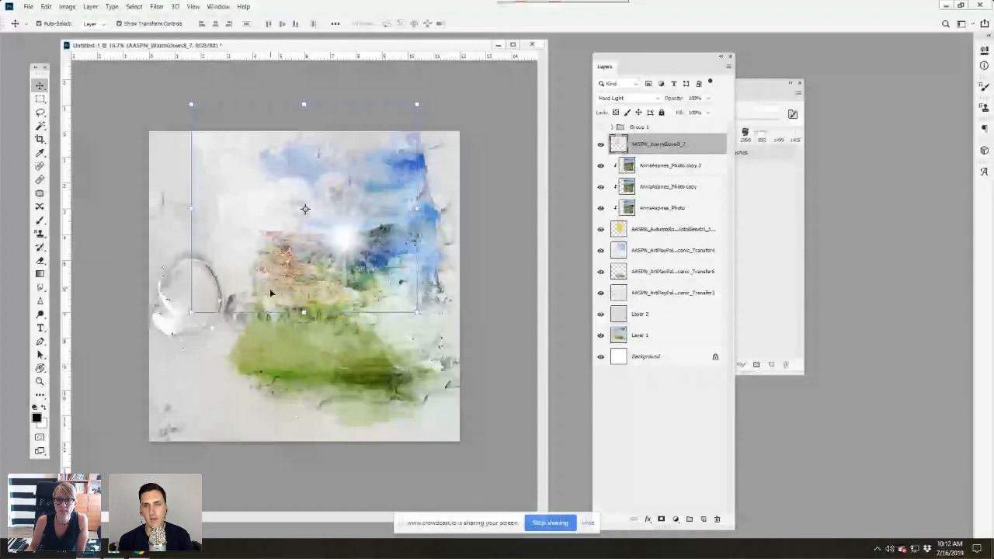
Step: Set the blend mode of the AutumnRomanceFotoBlendz1_1 layer to Normal
left_click(664, 227)
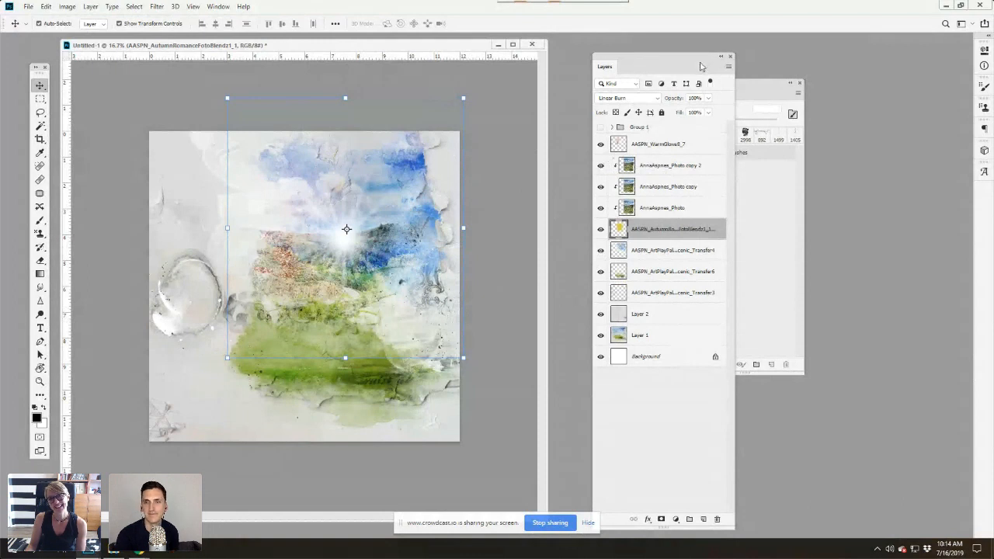
left_click(656, 98)
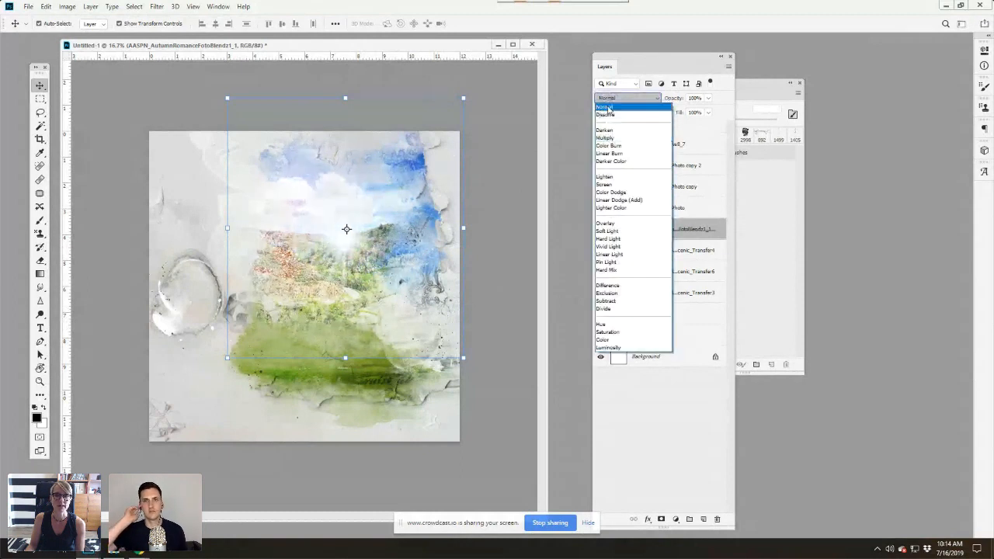
left_click(605, 107)
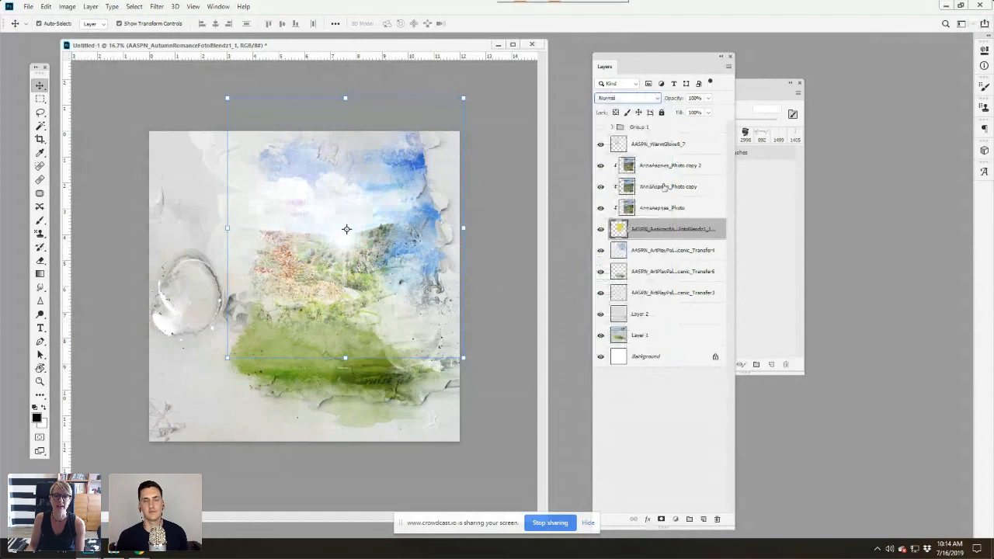
Step: Open the opacity setting of the Photo copy 2 layer and shift the WarmGlows8_7 layer slightly left and down
left_click(663, 186)
left_click(668, 165)
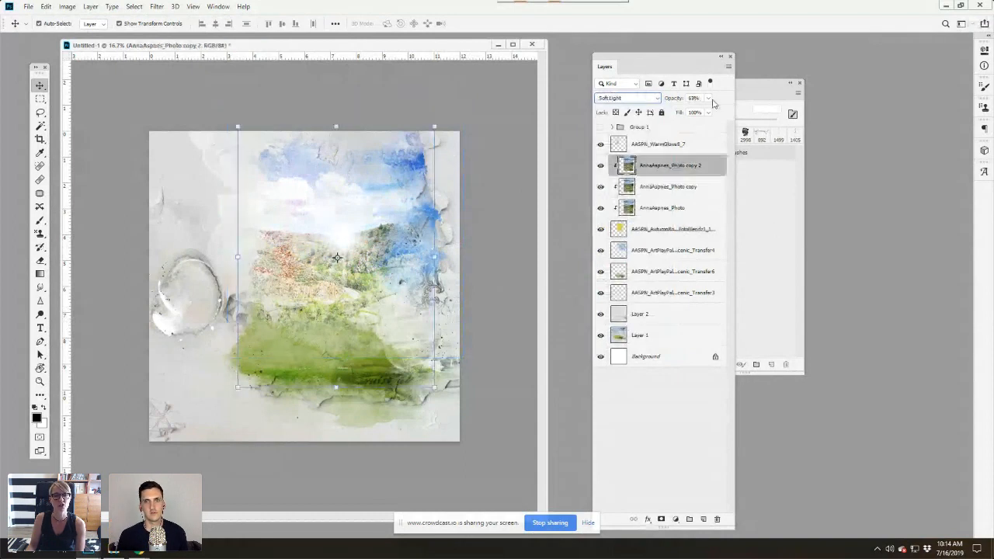
left_click_drag(708, 98, 353, 232)
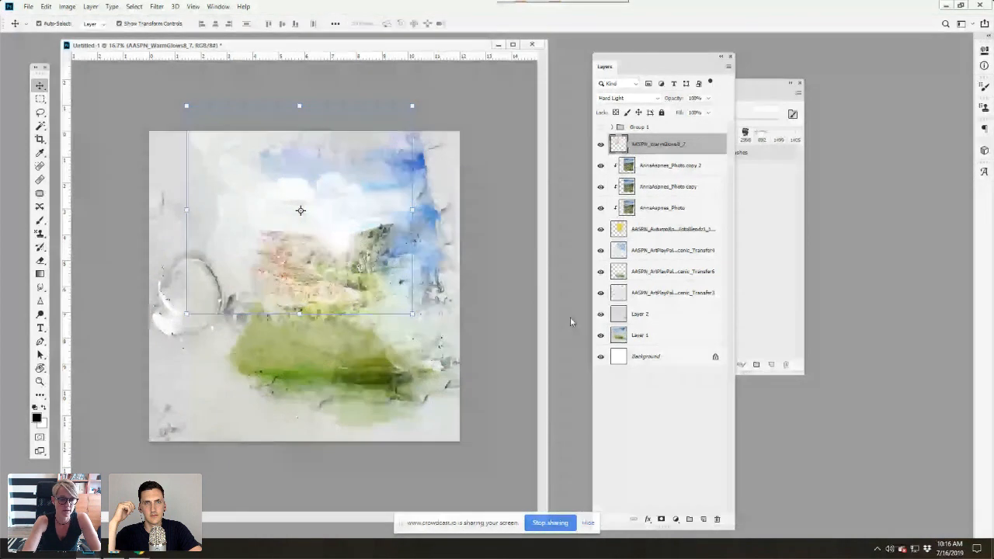
Step: Switch to File Explorer, open the Artsify Your Scrapbooking BrushSet folder and preview its PNG brush images
key("alt+Tab")
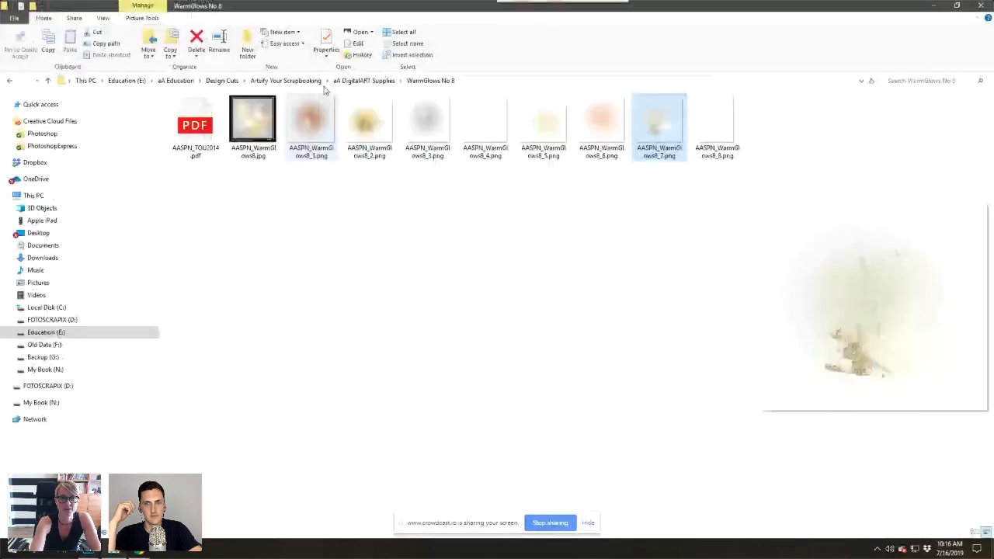
left_click(364, 80)
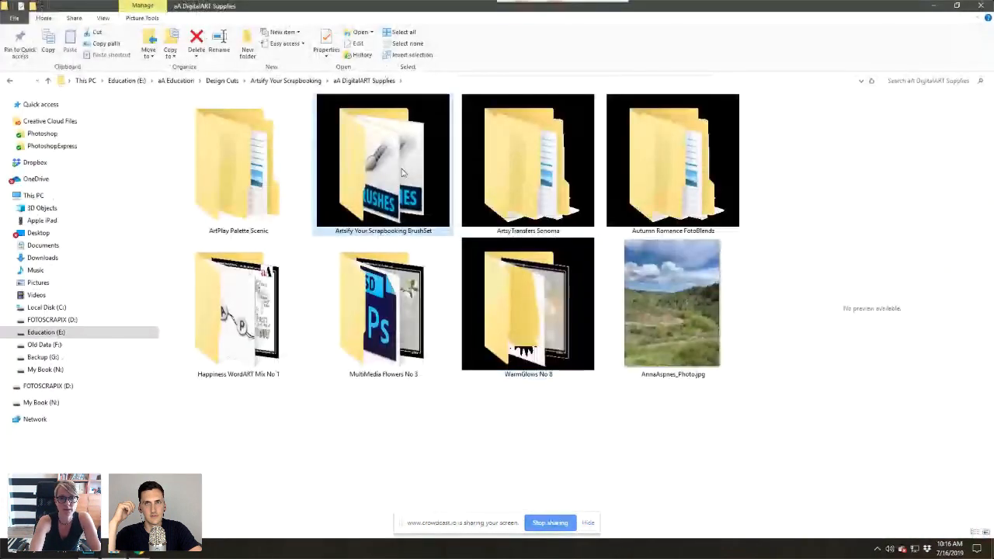
double_click(401, 173)
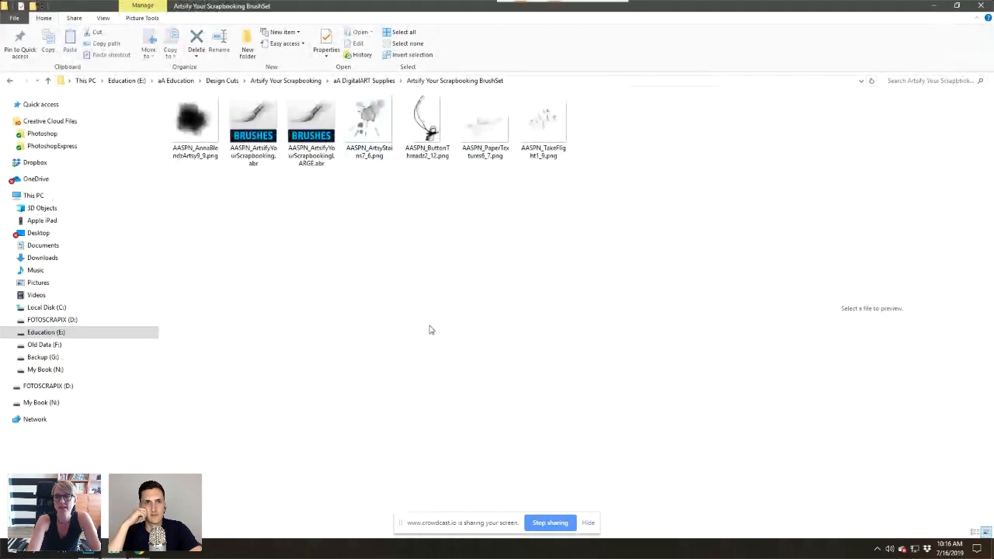
left_click(193, 122)
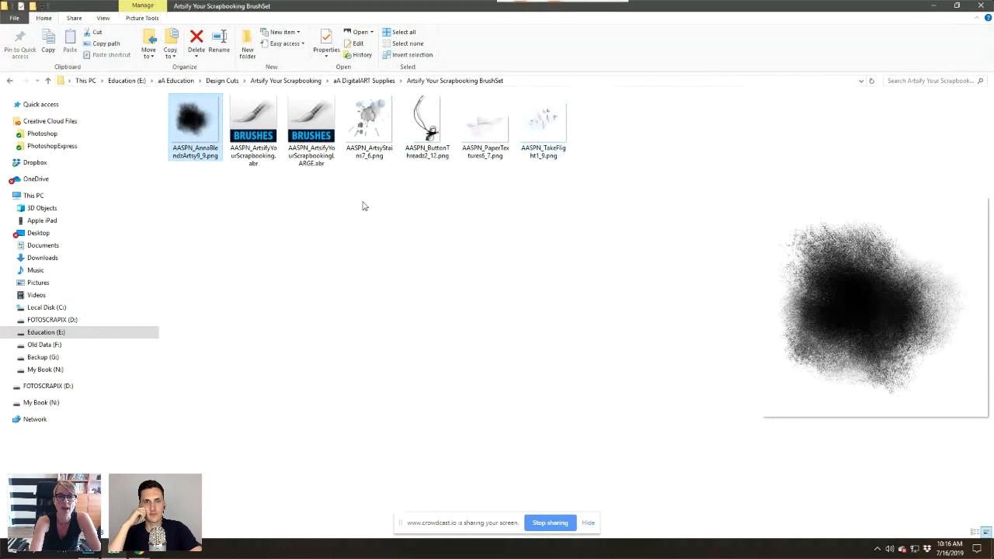
left_click(373, 134)
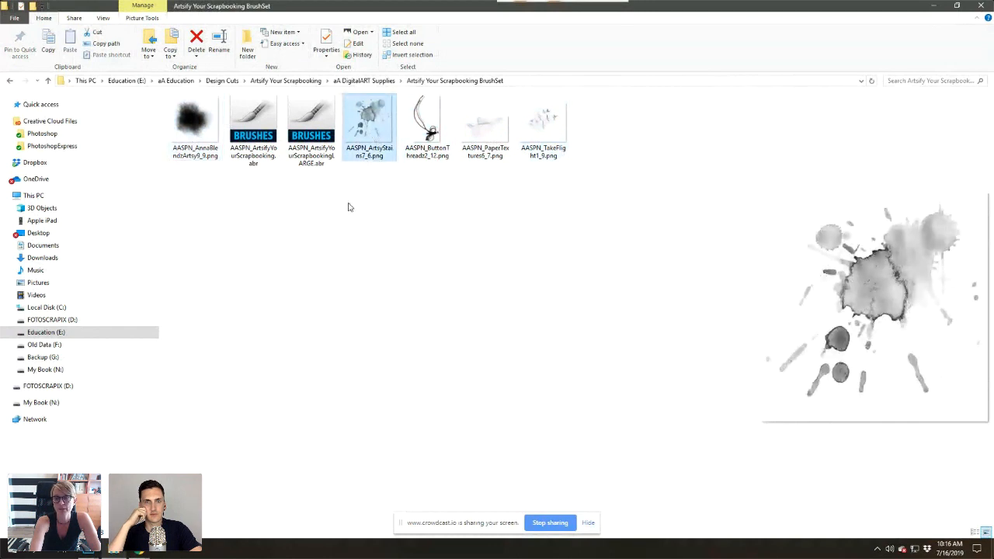
left_click(427, 141)
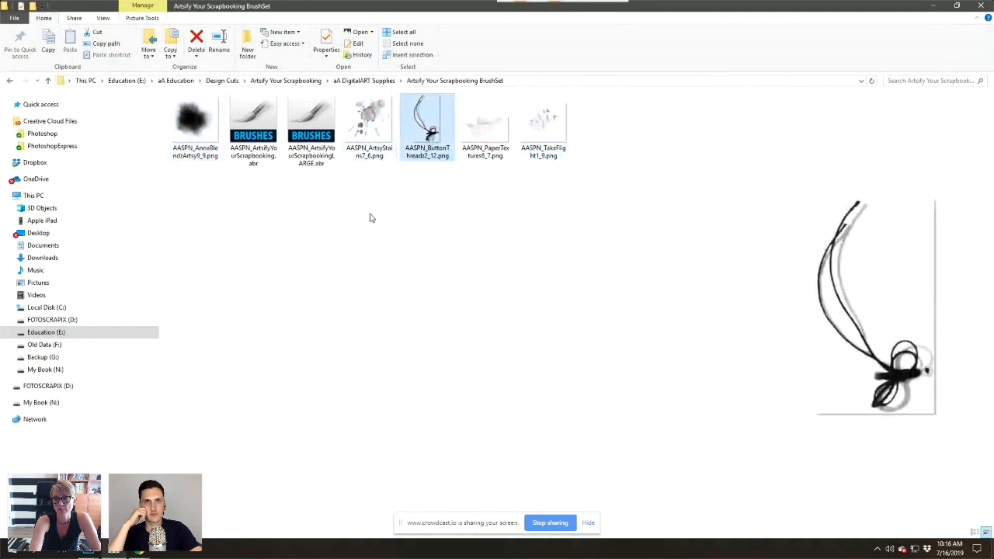
left_click(479, 140)
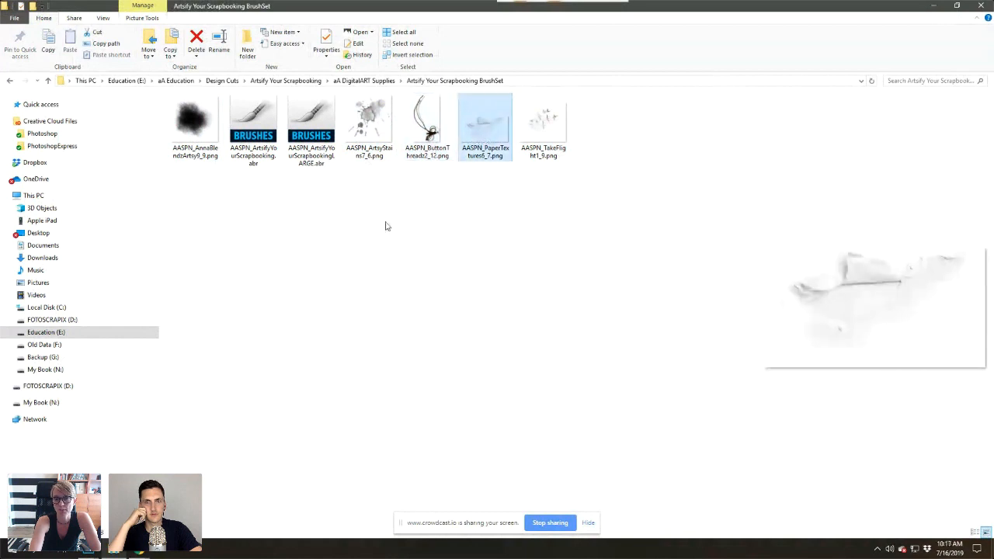
left_click(554, 134)
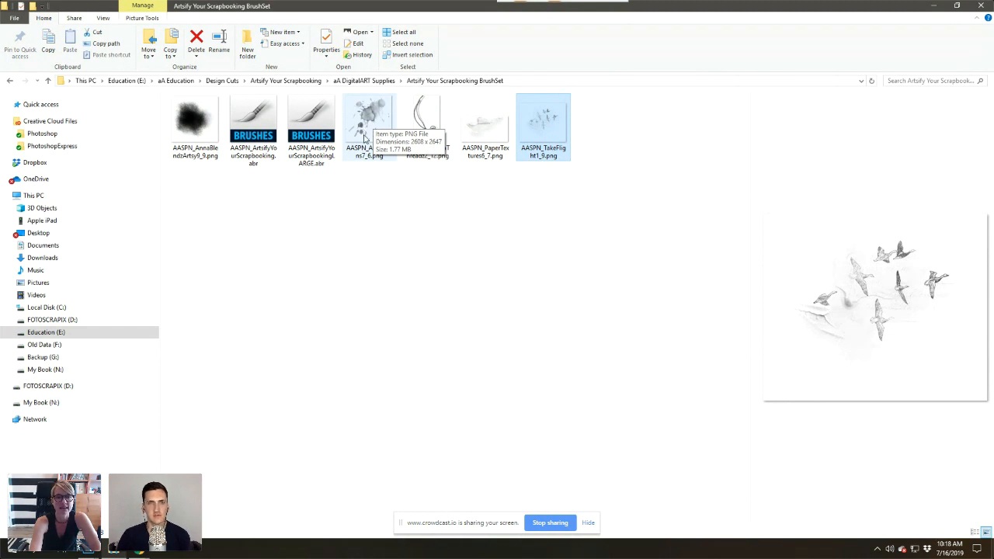
Step: Place AASPN_ArtsyStains7_6.png from the brush set folder into the Untitled-1 document and shift it slightly left and down
left_click(364, 138)
mouse_move(80, 553)
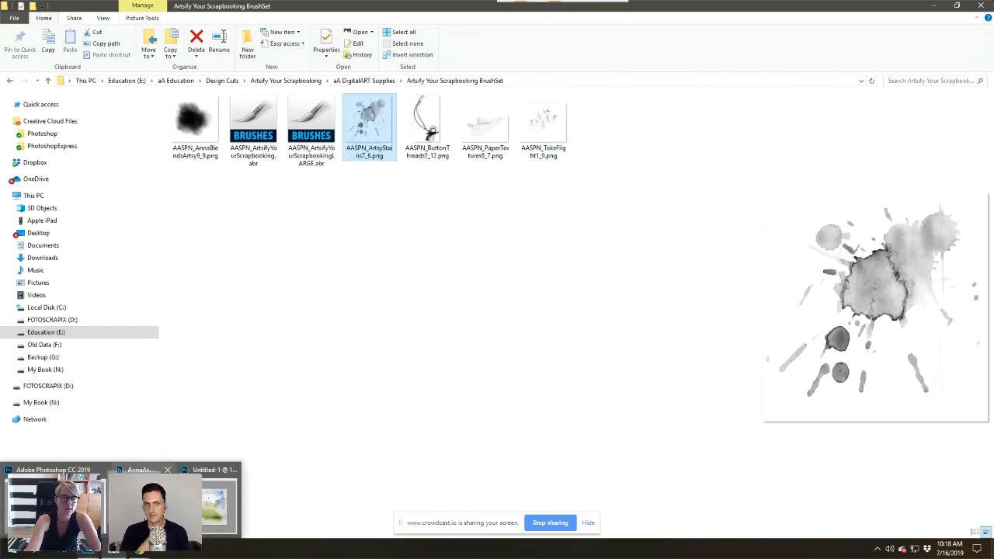
left_click(144, 501)
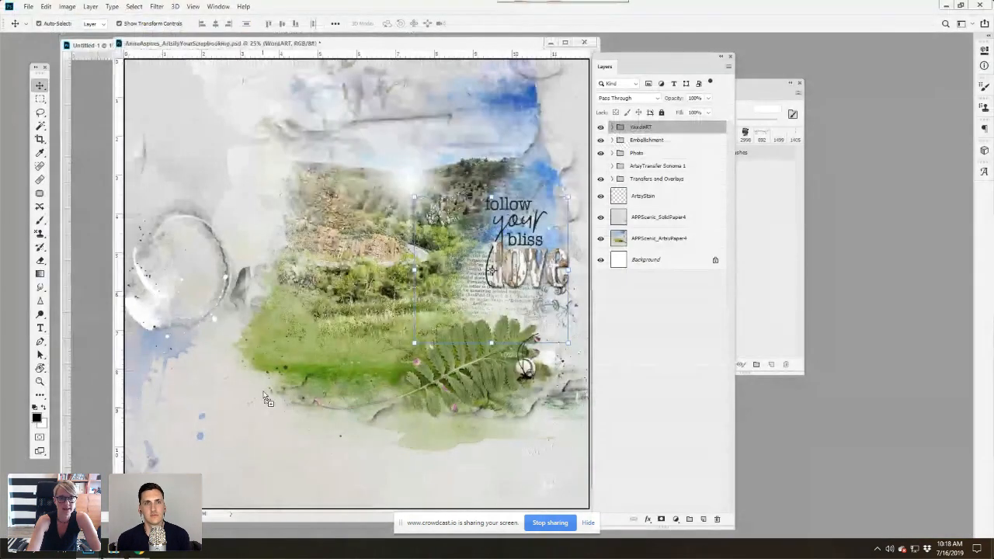
left_click(94, 268)
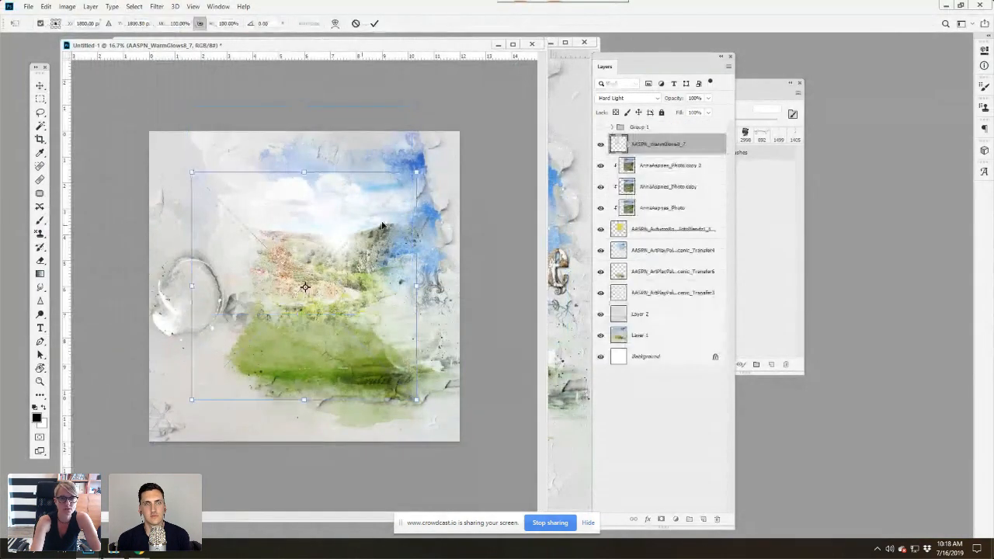
key("Return")
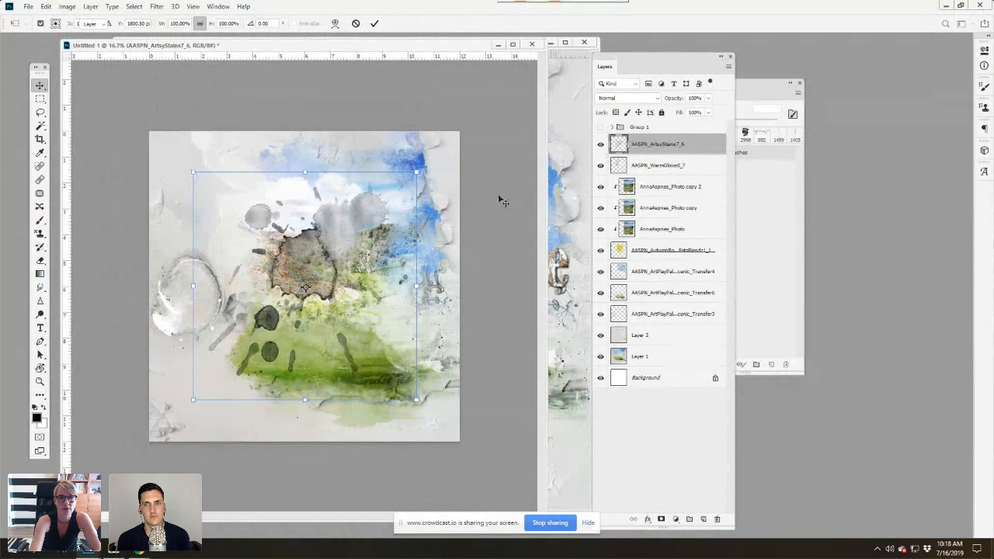
left_click_drag(344, 219, 325, 247)
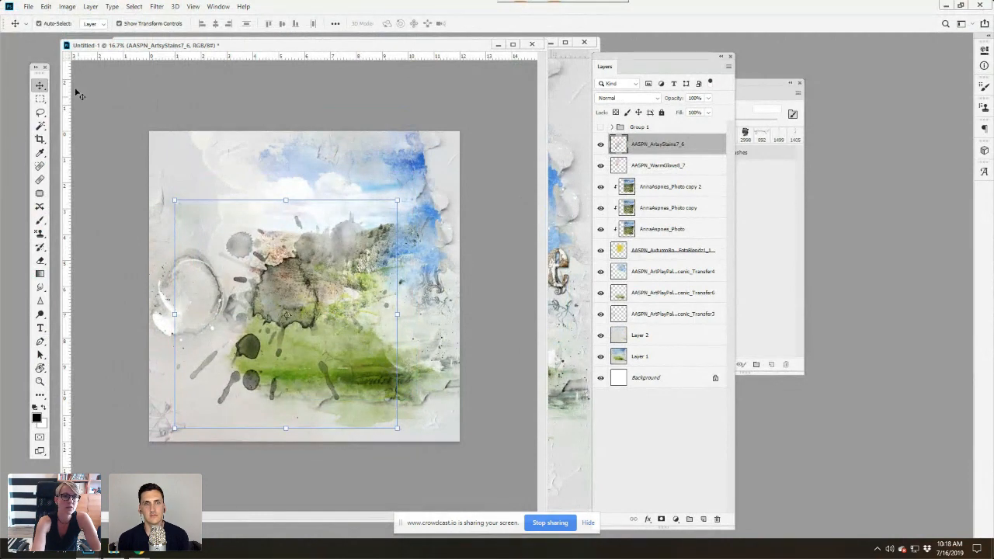
Step: Try a color fill on the ArtsyStains7_6 layer and delete that layer
left_click(45, 7)
left_click(78, 168)
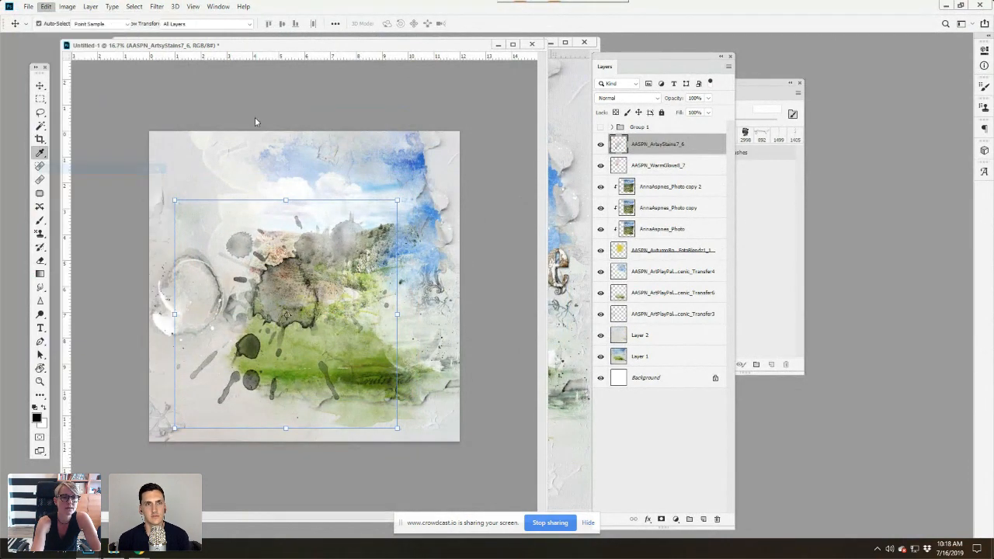
left_click(588, 245)
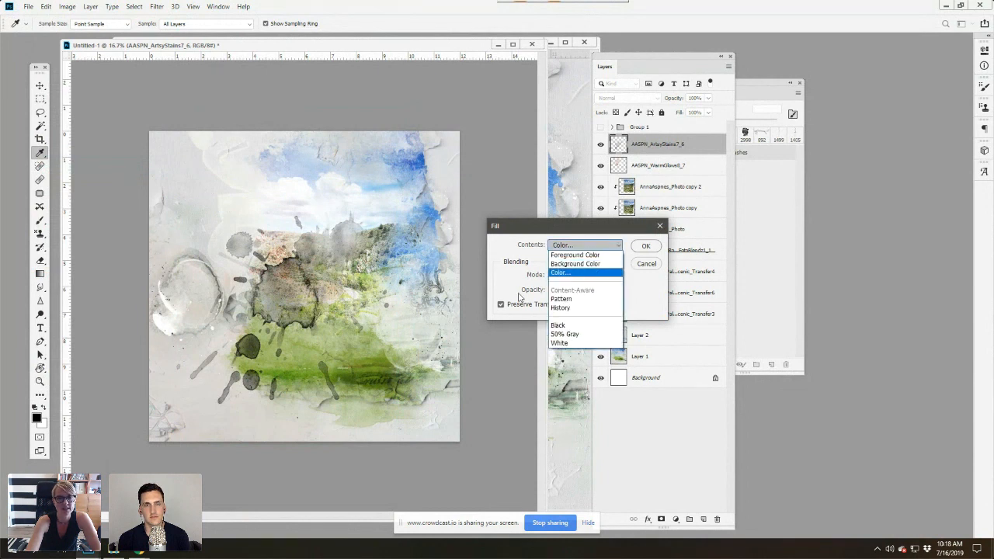
left_click(652, 270)
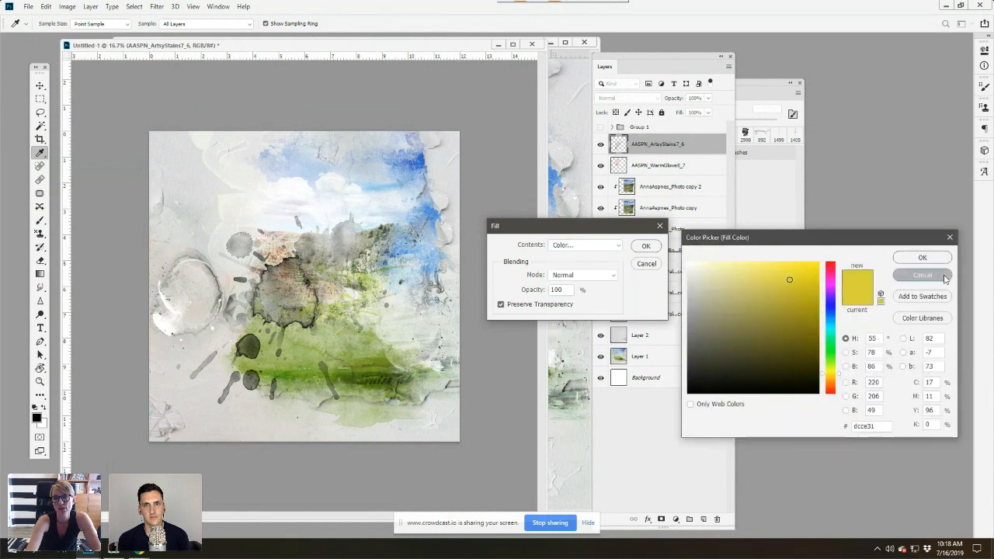
left_click(916, 275)
key("Escape")
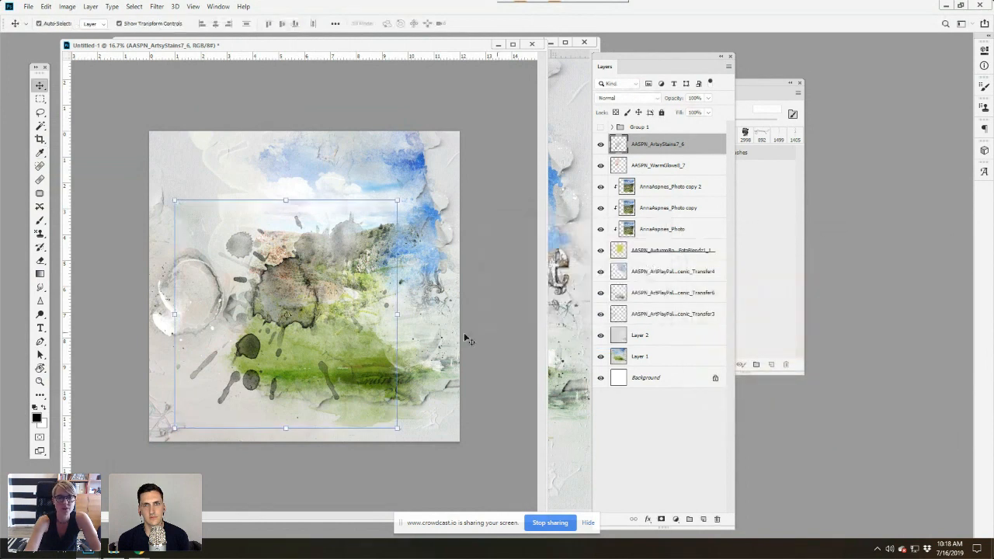
left_click_drag(701, 306, 716, 518)
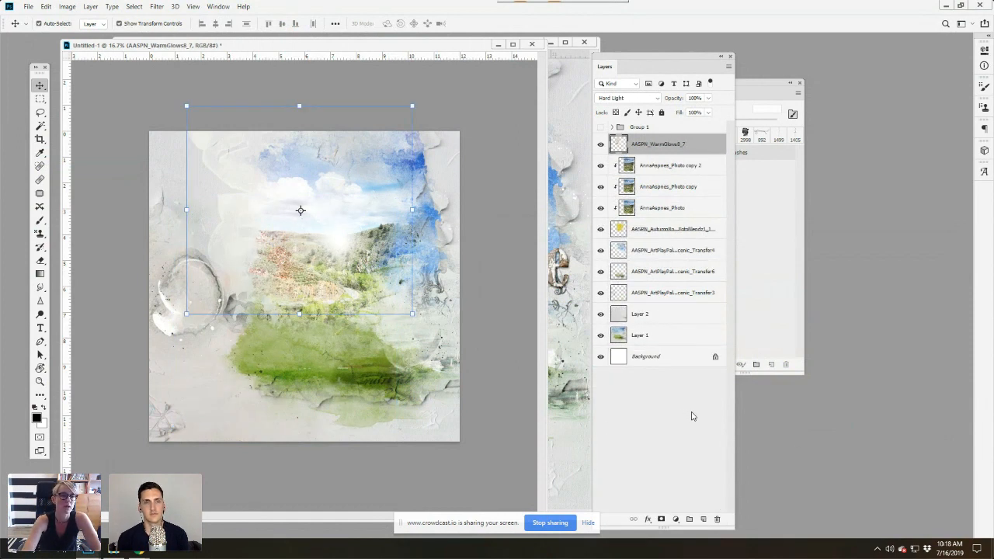
Step: Activate the Brush tool and import the AASPN_ArtsifyYourScrapbookingLARGE.abr brush set
left_click(40, 221)
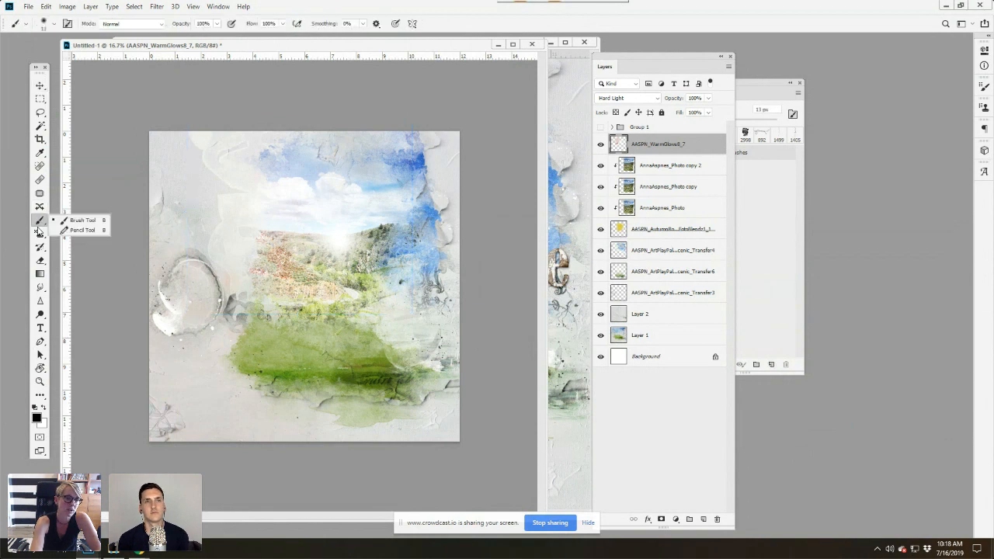
left_click(72, 220)
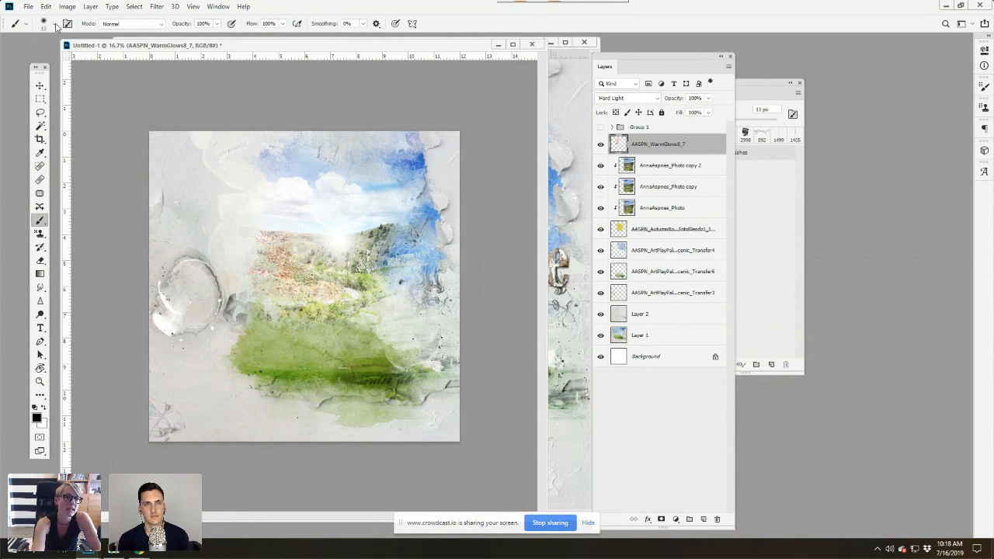
left_click(55, 26)
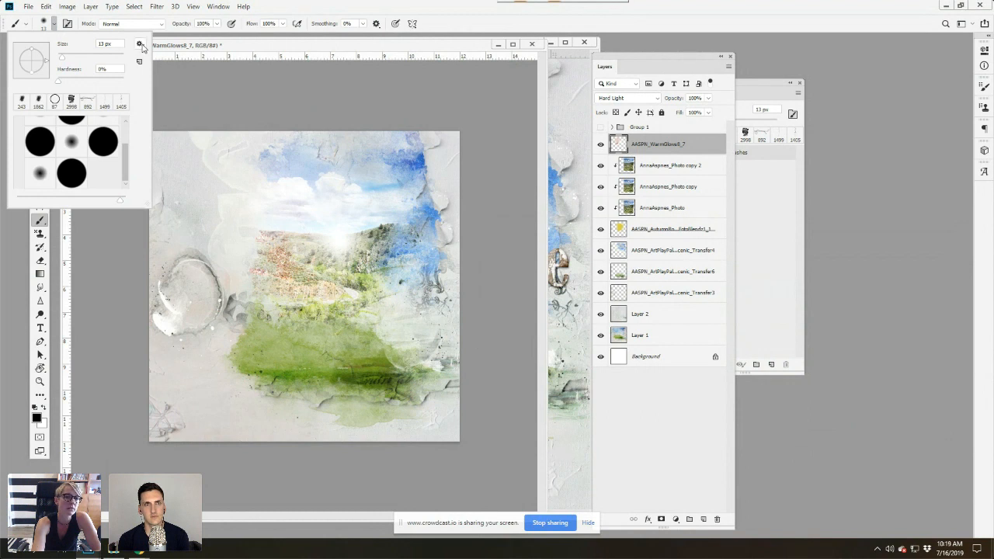
left_click(141, 45)
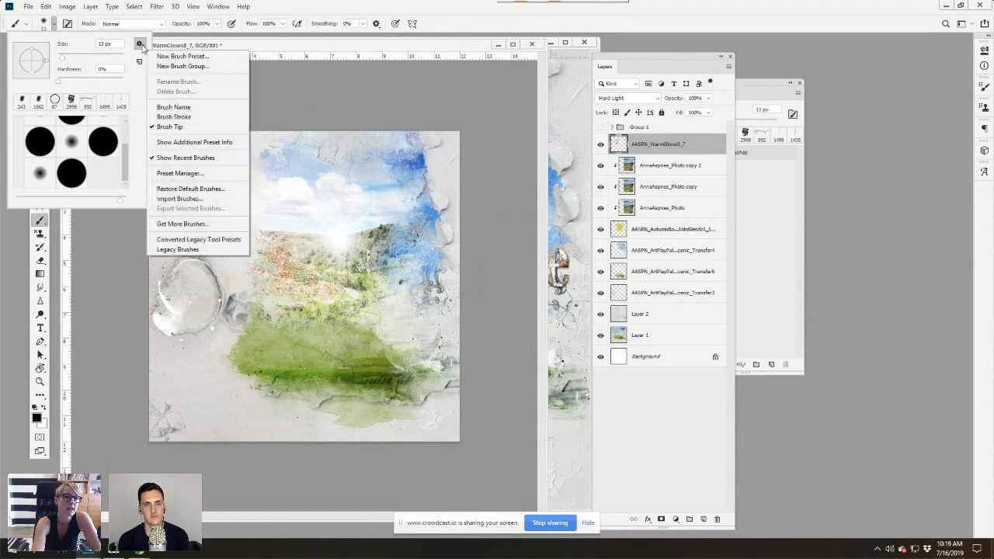
left_click(180, 199)
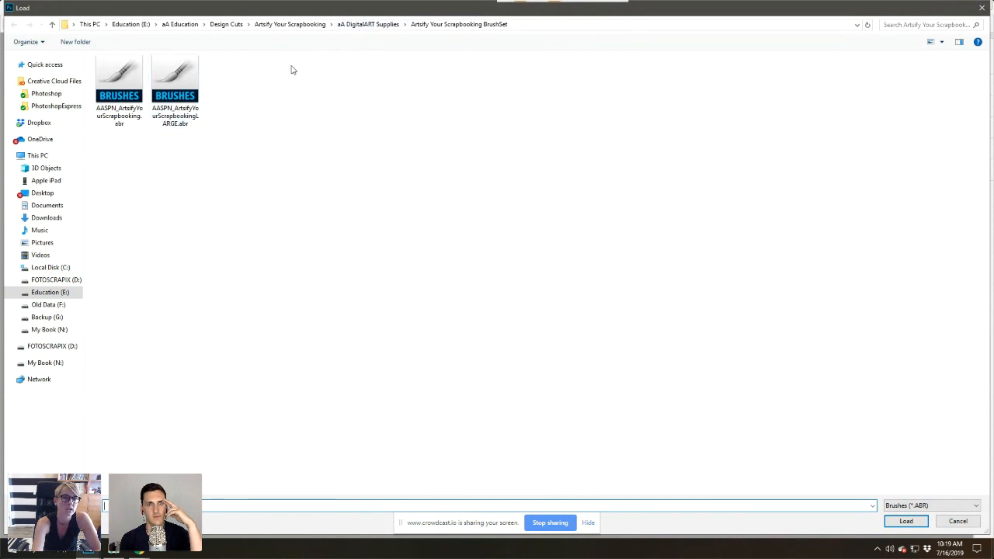
left_click(177, 86)
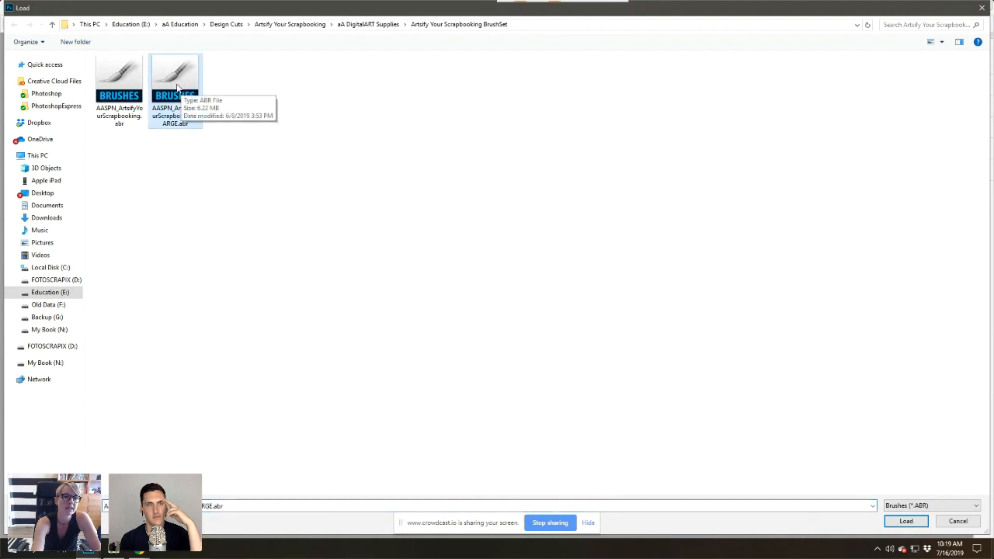
double_click(178, 85)
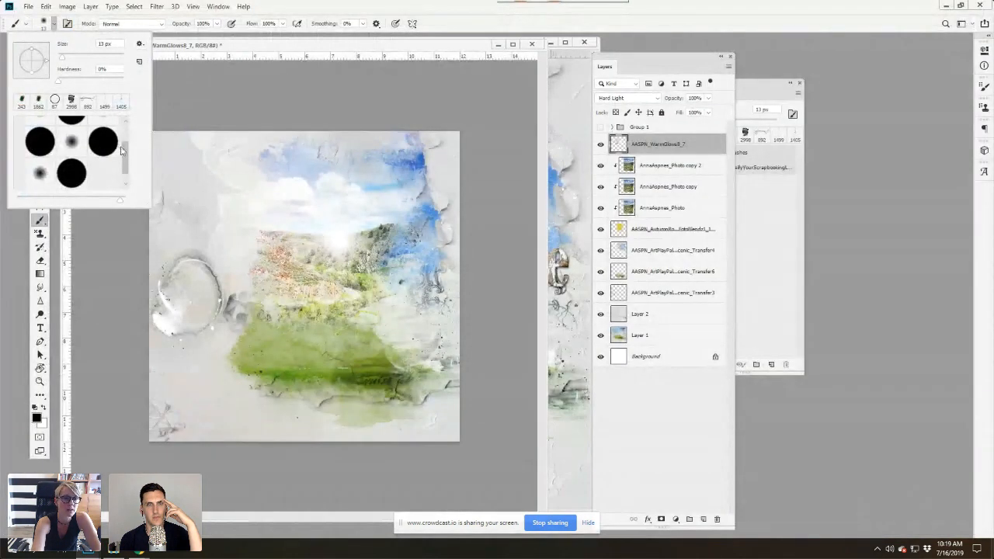
Step: Add a new layer above WarmGlows8_7 and choose the 2647 px stain splatter brush from the imported ArtsifyYourScrapbooking set
left_click_drag(126, 148, 130, 165)
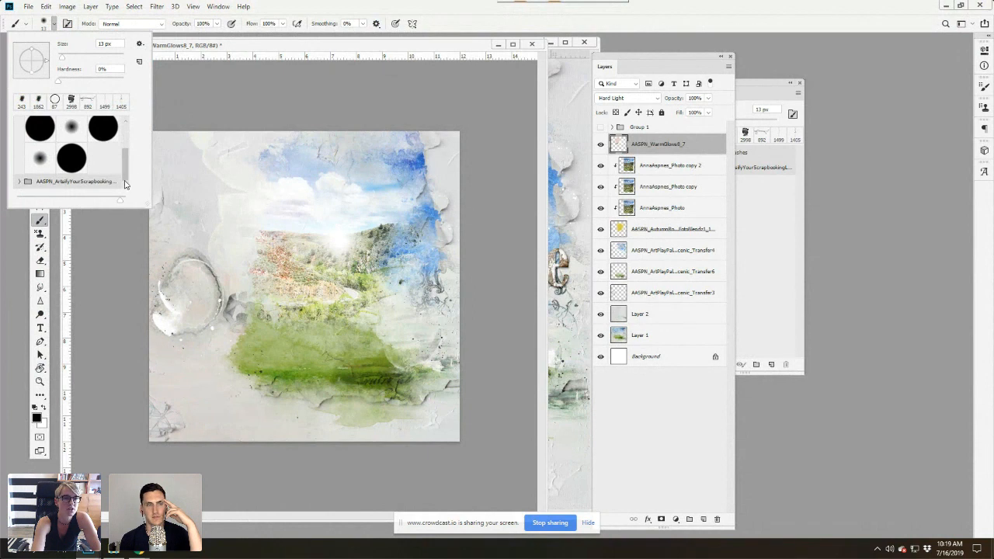
left_click(19, 183)
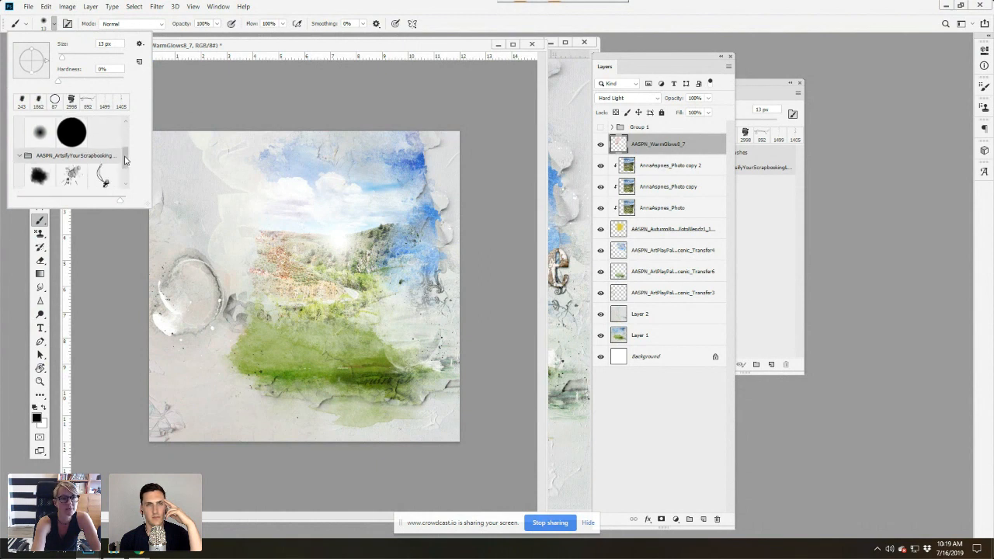
left_click_drag(127, 156, 128, 181)
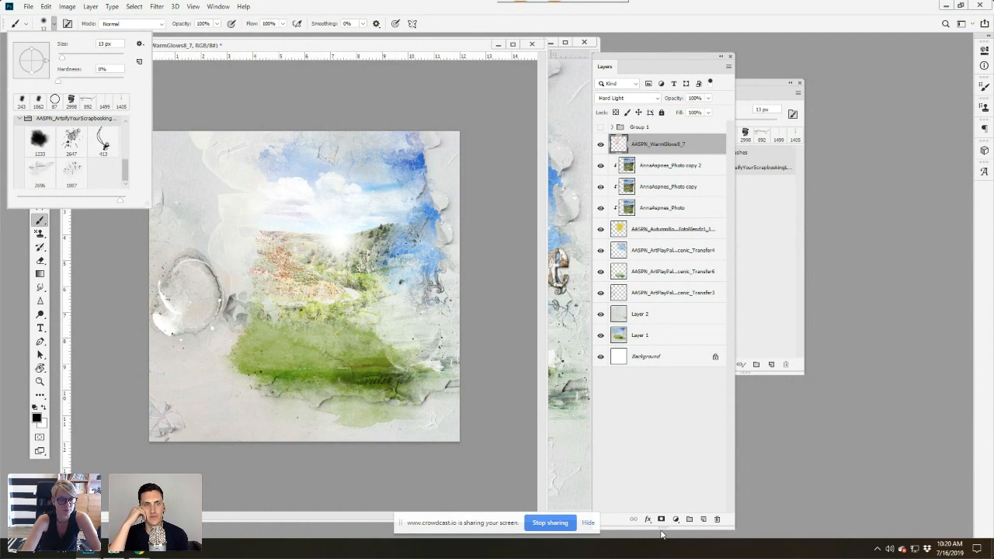
left_click(701, 519)
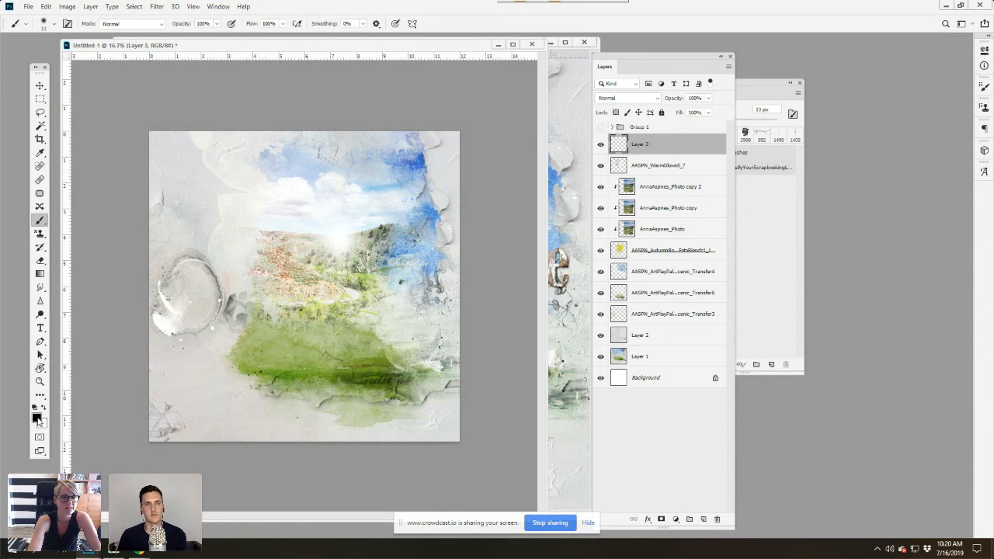
left_click(53, 26)
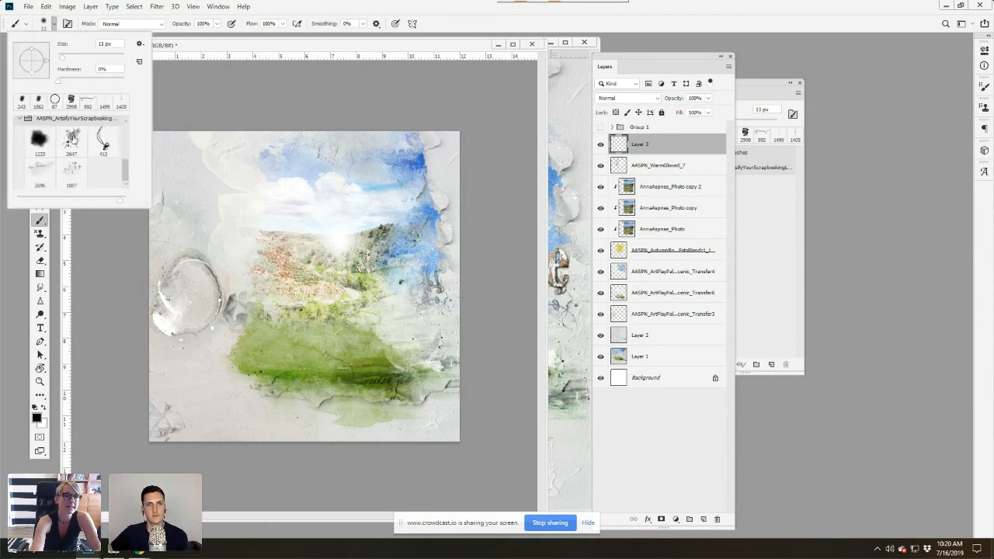
left_click(72, 141)
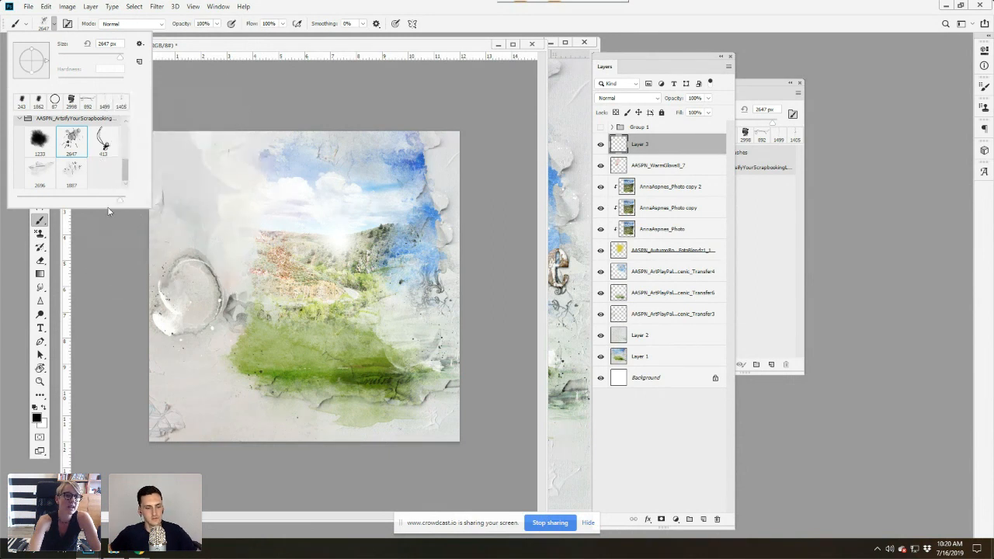
Step: Set the foreground color to blue 4784d5, sampled from the blue paint area, and stamp the splatter over the ring at the canvas's left edge
left_click(38, 418)
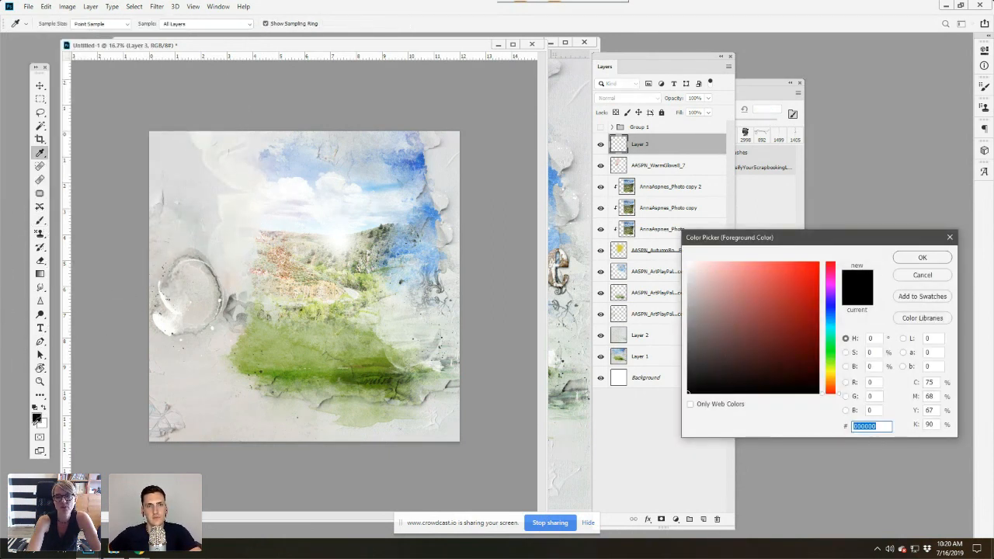
left_click(423, 165)
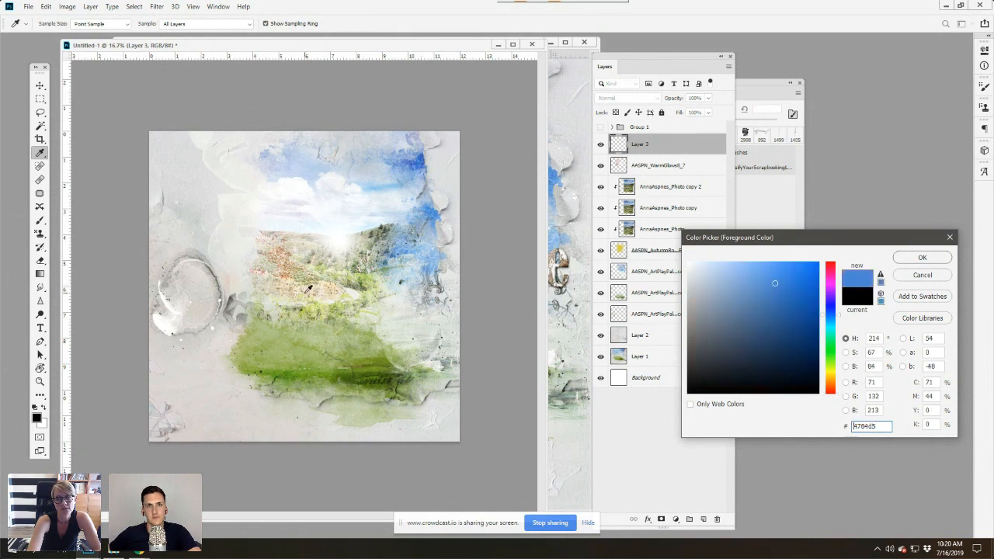
left_click(922, 257)
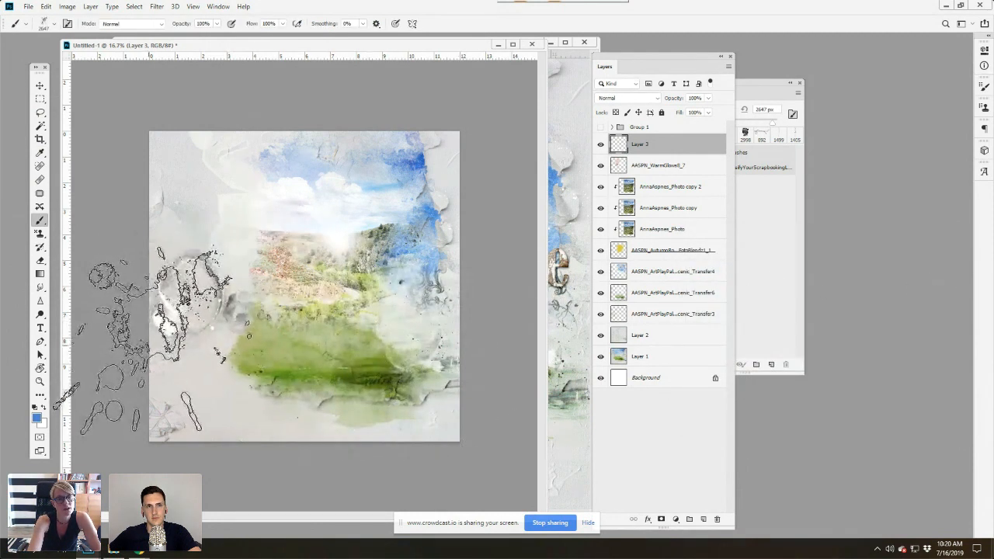
left_click(158, 350)
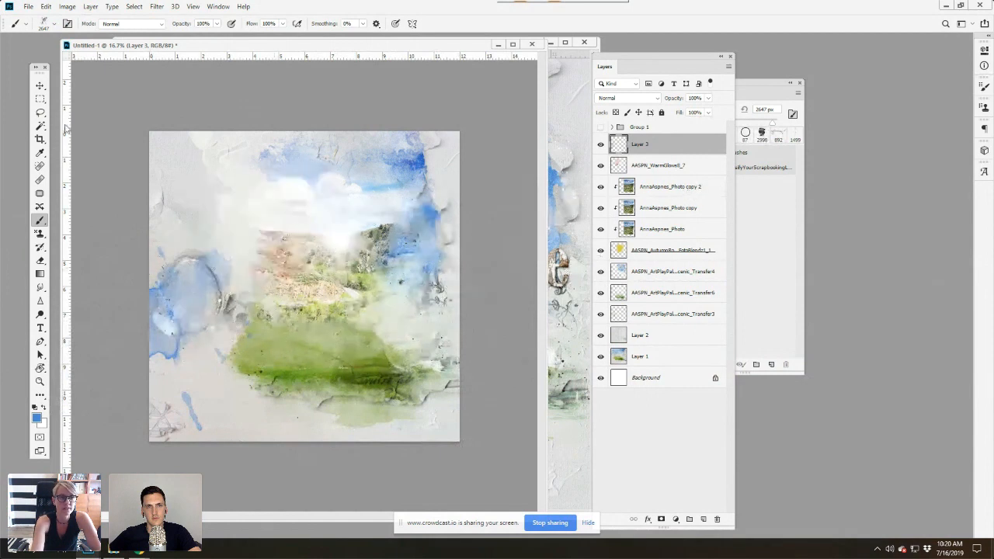
Step: Move the blue splatter inward toward the photo and delete its layer, Layer 3
left_click(40, 85)
mouse_move(180, 345)
left_mouse_down()
mouse_move(256, 326)
mouse_move(211, 323)
mouse_move(214, 309)
left_mouse_up()
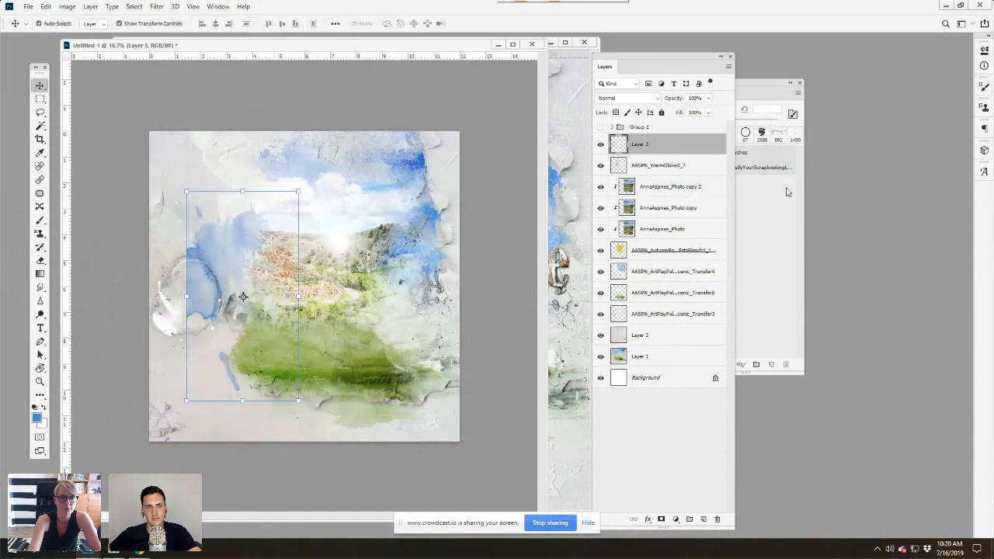
left_click_drag(662, 149, 717, 519)
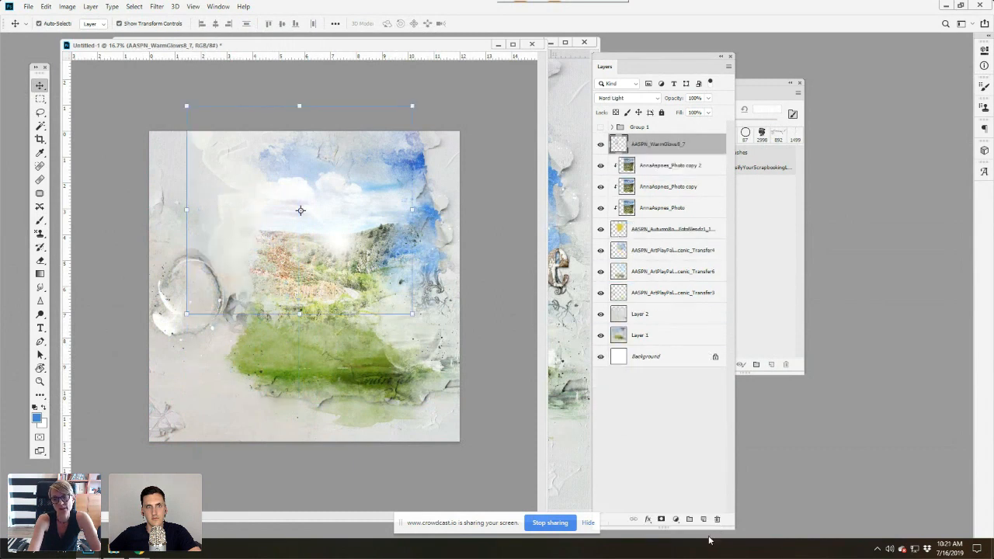
Step: Add a new layer above AASPN_WarmGlows8_7 and stamp the 2647 px blue splatter over the middle of the photo blend
left_click(703, 519)
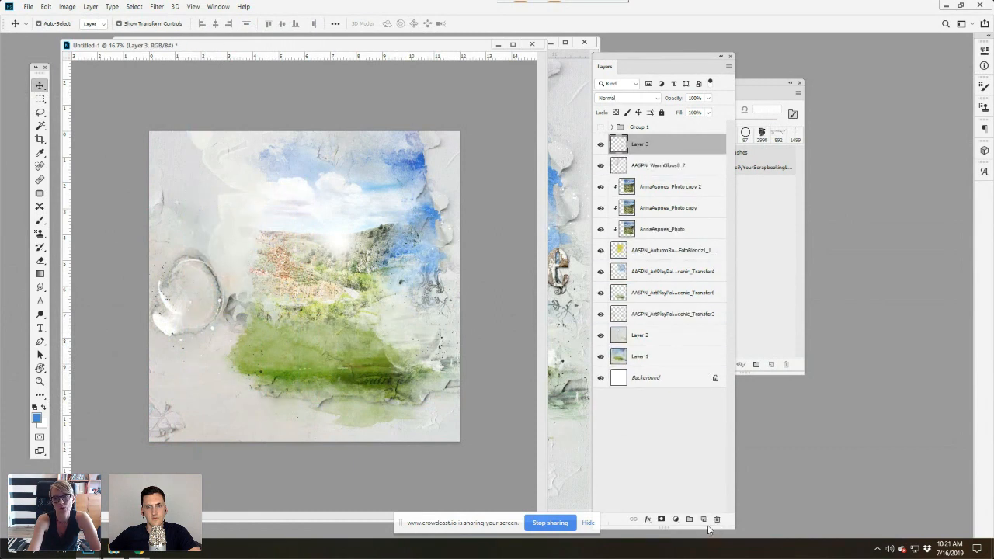
left_click(40, 220)
left_click(295, 272)
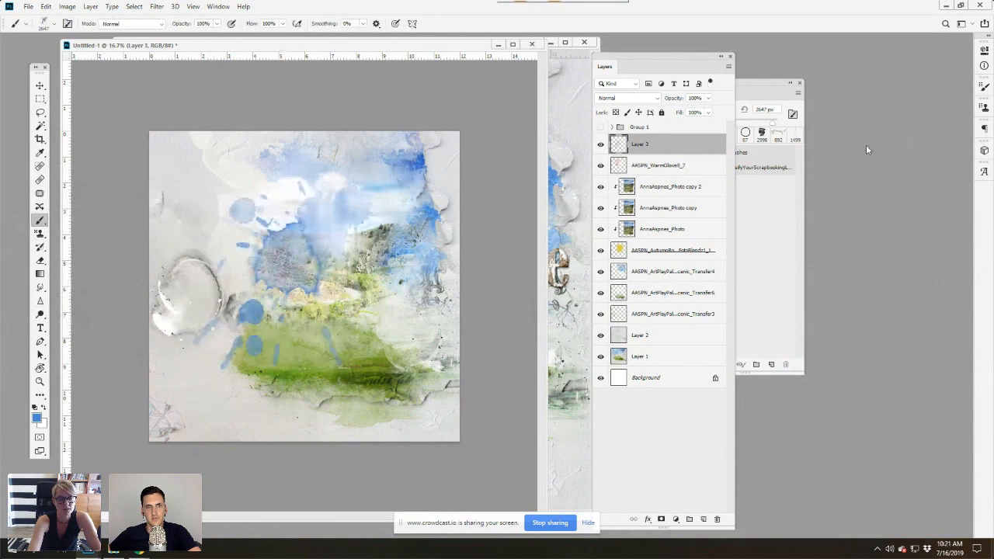
Step: Scale the splatter to 78.18%, rotate it -13.68°, place it over the ring at the canvas's left edge, and put its layer directly above Layer 2
left_click(40, 86)
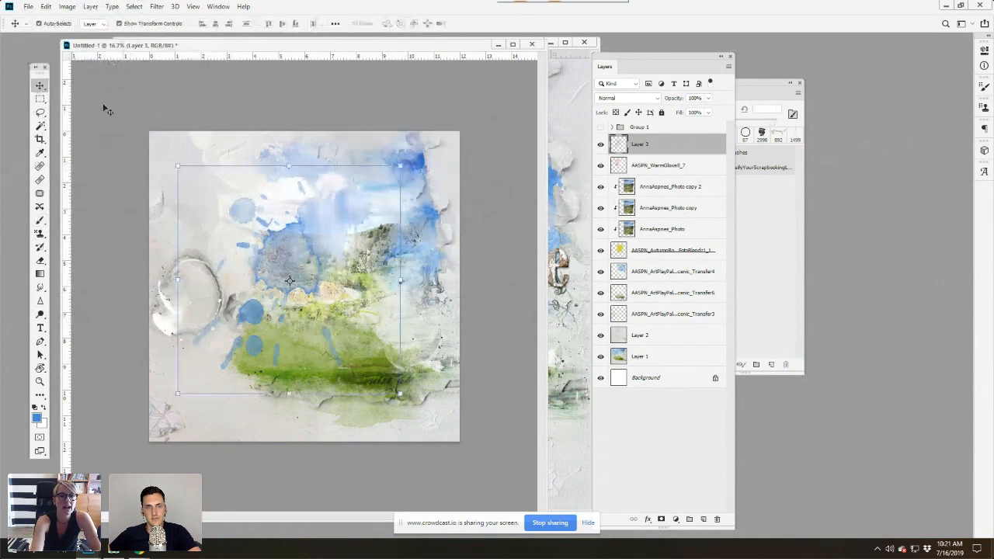
left_click_drag(402, 165, 328, 198)
left_click_drag(289, 251, 209, 269)
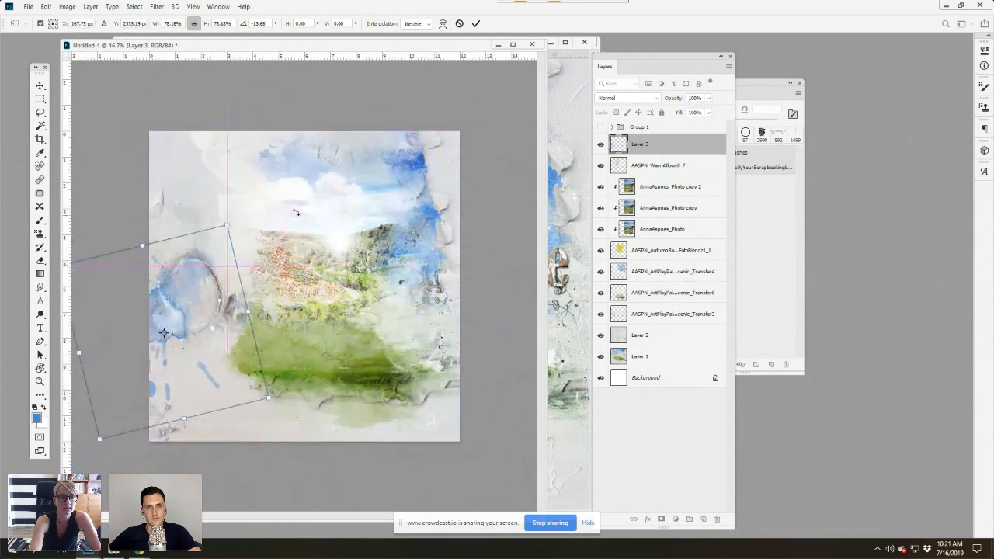
left_click(475, 23)
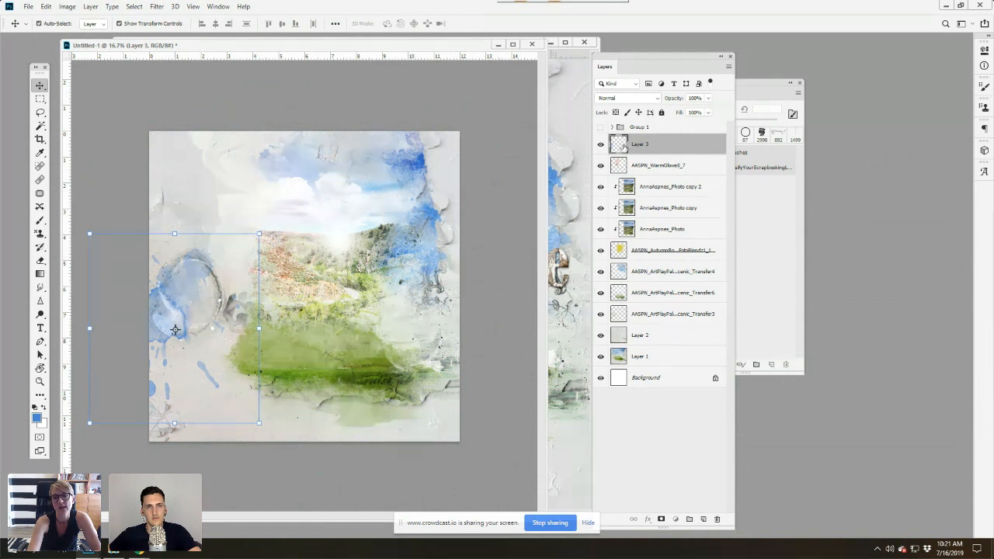
left_click_drag(621, 144, 628, 332)
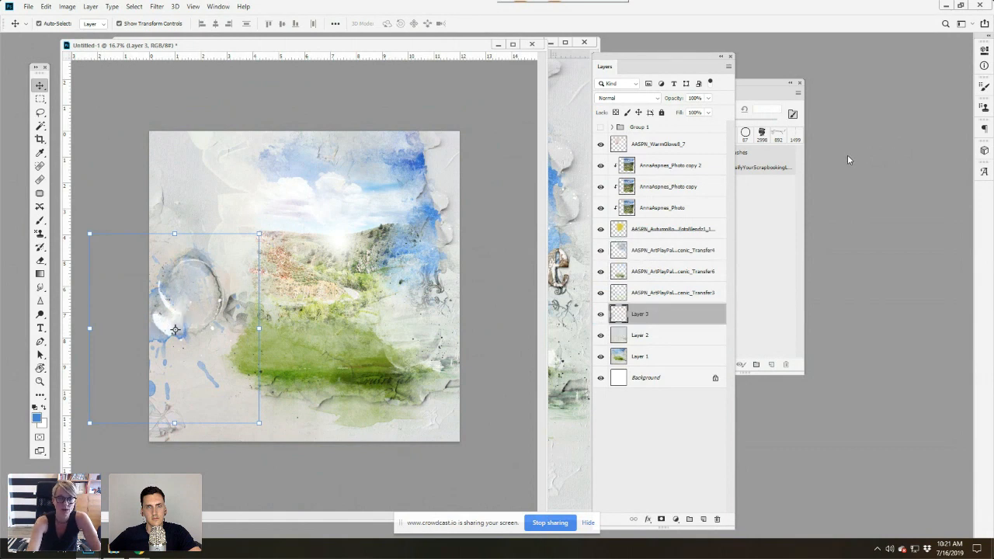
Step: Add a new layer above AASPN_WarmGlows8_7 and set the foreground color to the muted brown 716856
left_click(672, 147)
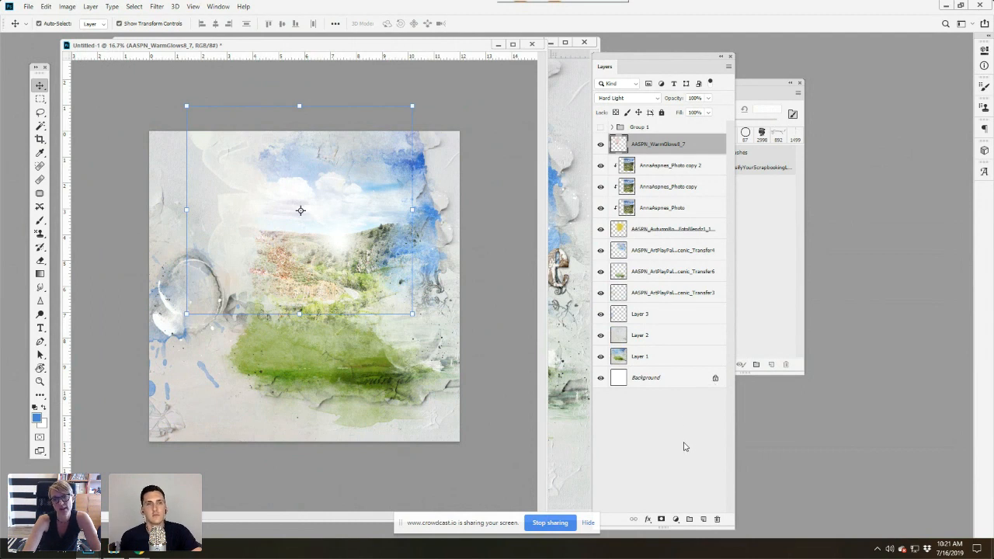
left_click(703, 519)
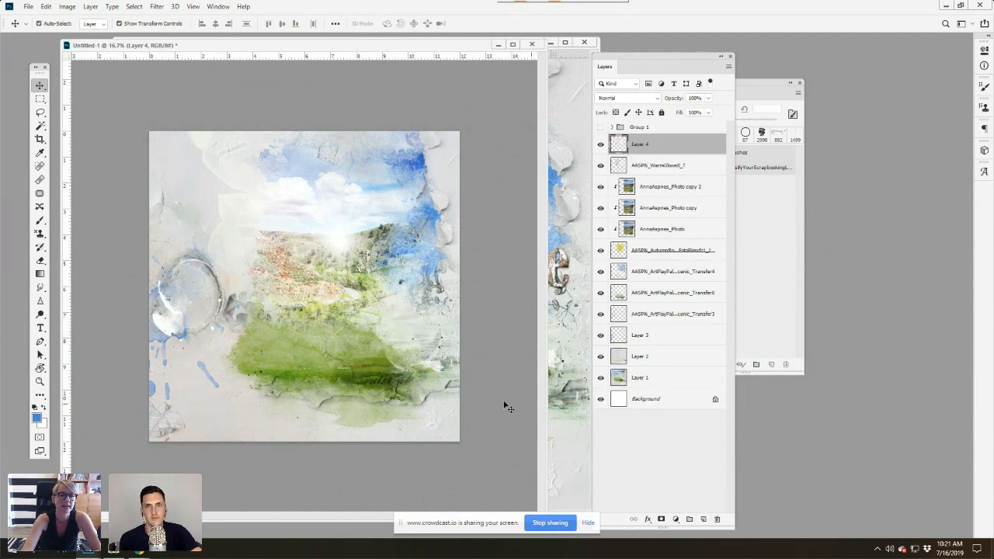
left_click(36, 418)
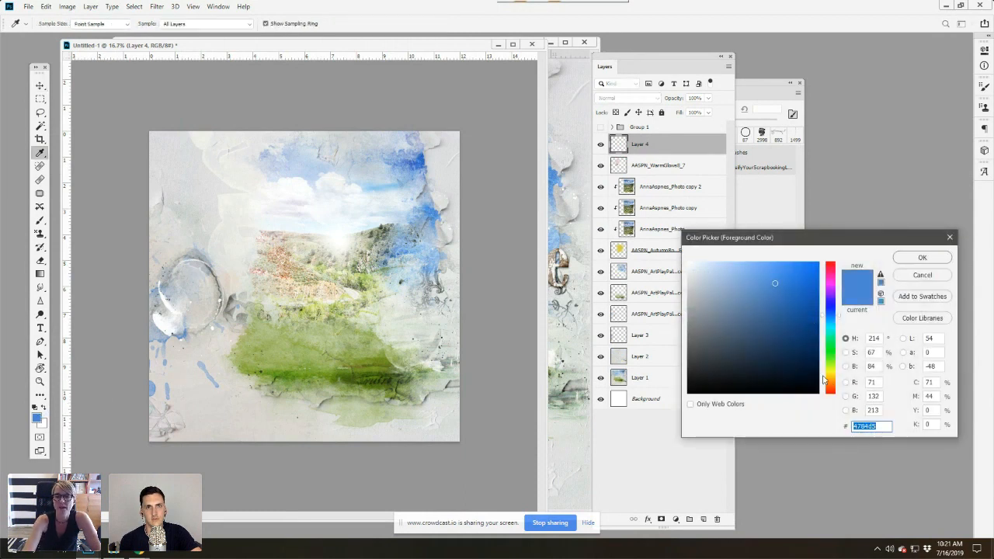
left_click(829, 387)
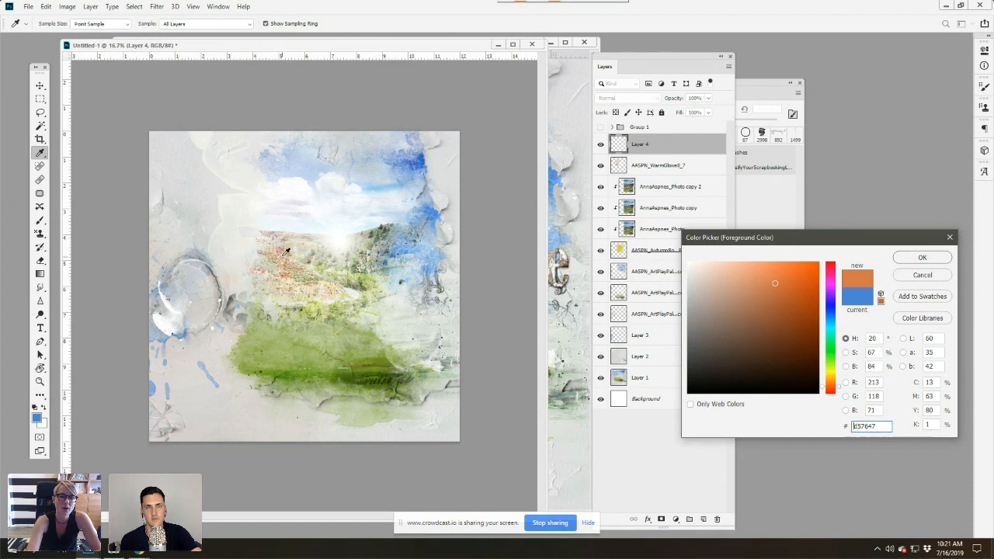
left_click(270, 227)
left_click(292, 239)
left_click(301, 281)
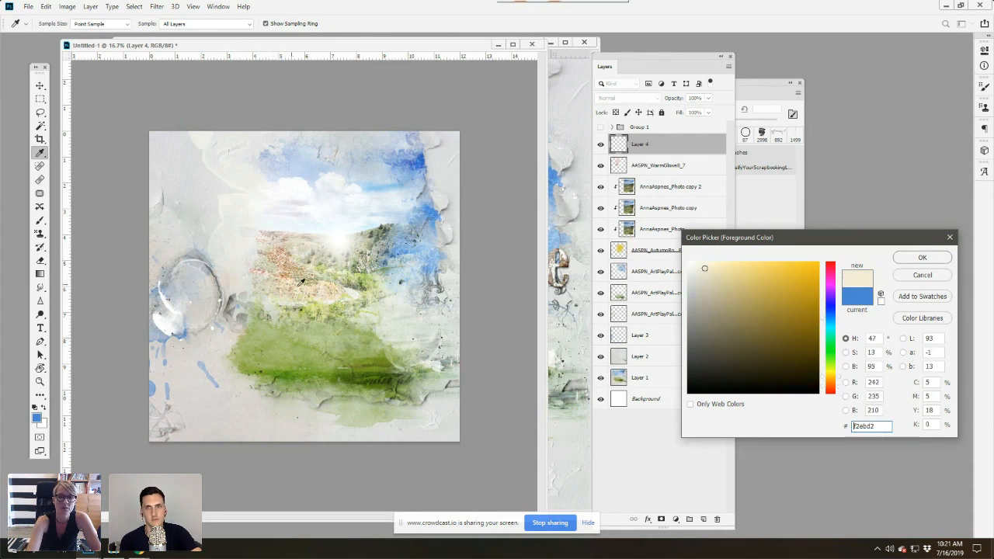
left_click(295, 282)
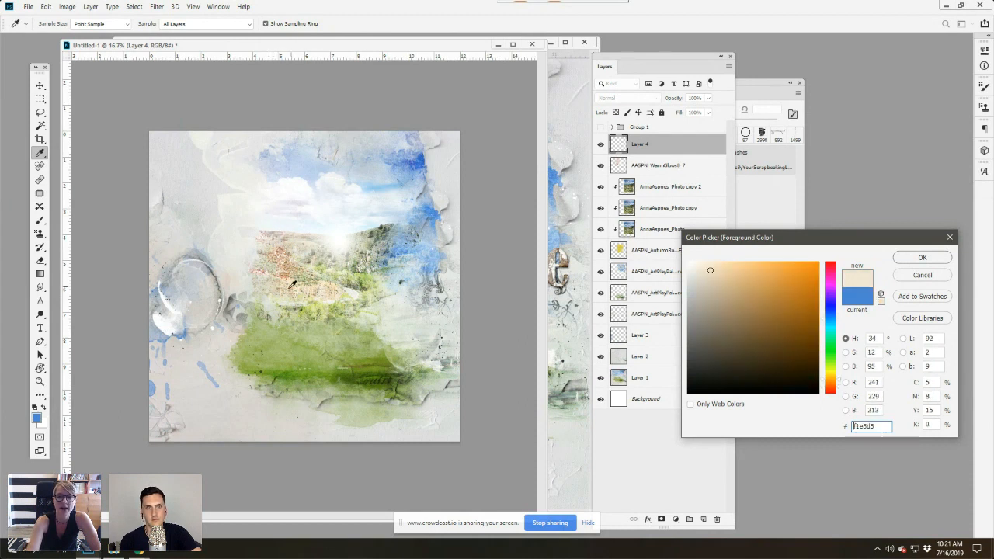
left_click(712, 325)
left_click(719, 336)
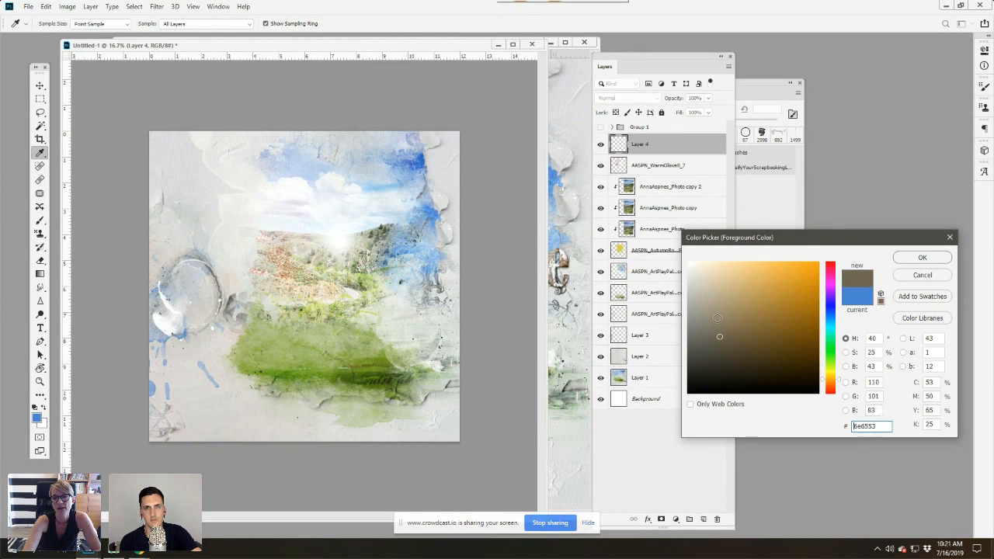
left_click(714, 317)
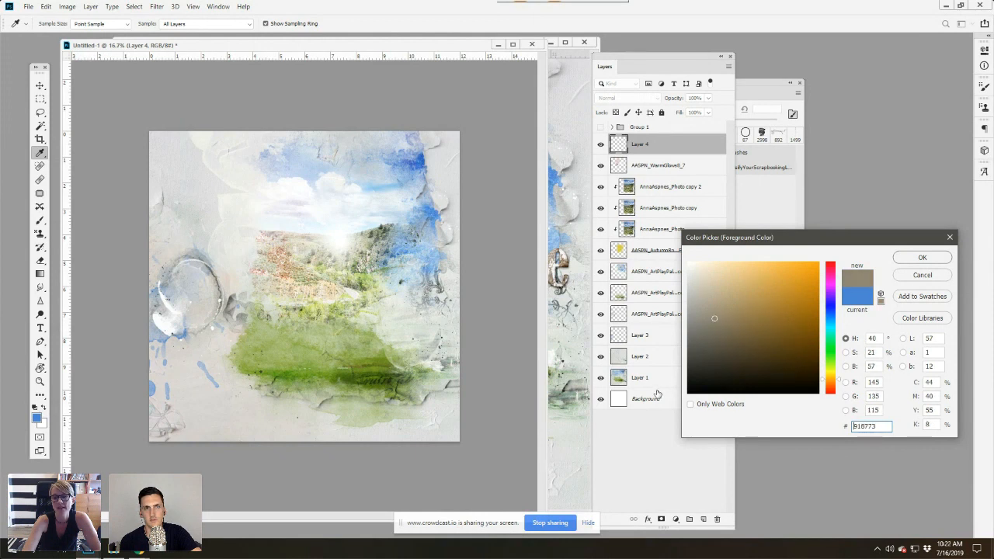
left_click(718, 335)
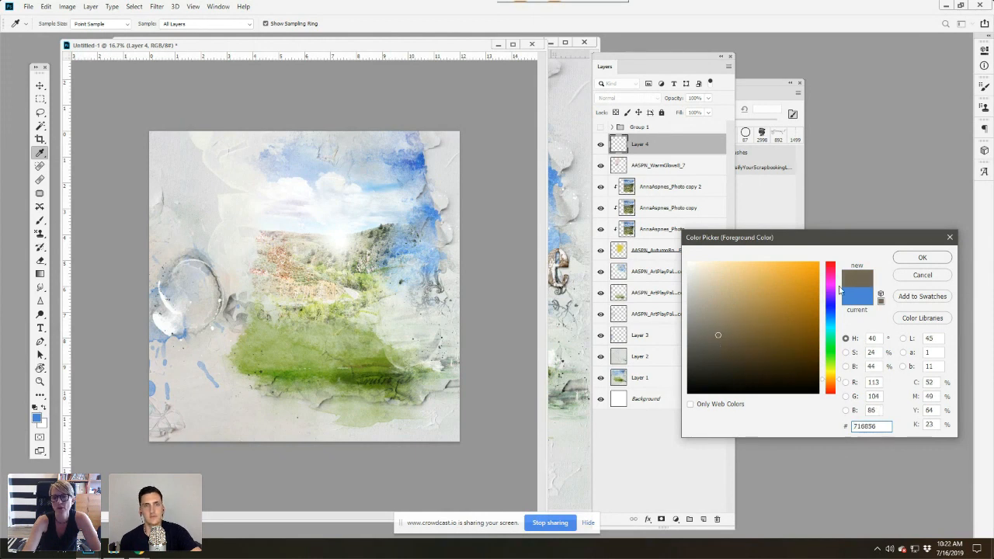
left_click(923, 257)
Step: Choose the 1887 px bird flock brush from the ArtsifyYourScrapbooking set and stamp it once in the sky above the hills
key("v")
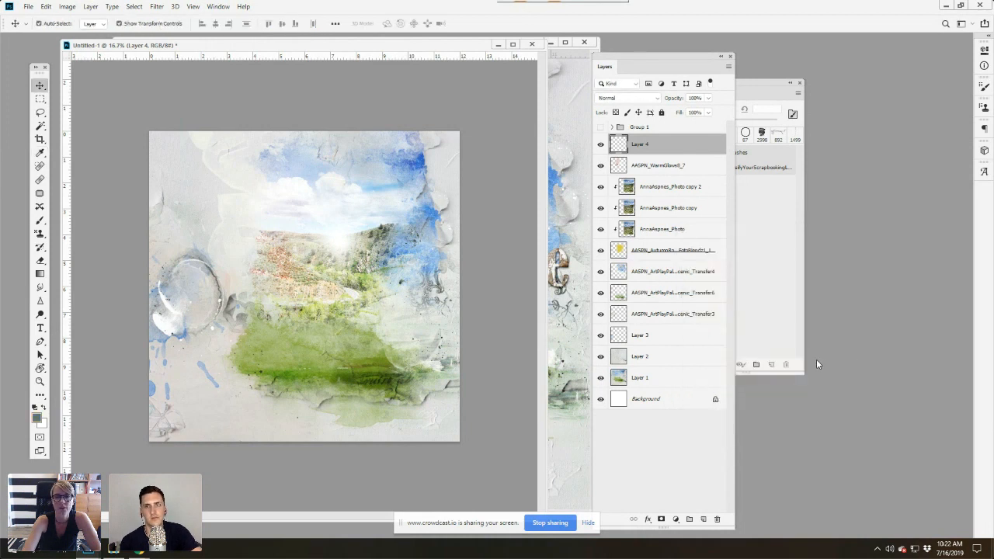
left_click(39, 221)
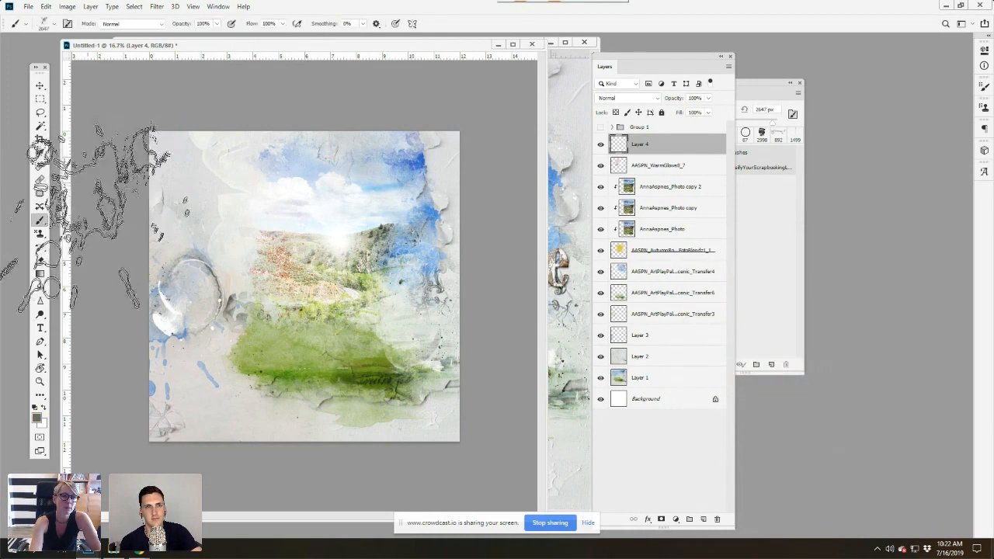
left_click(53, 25)
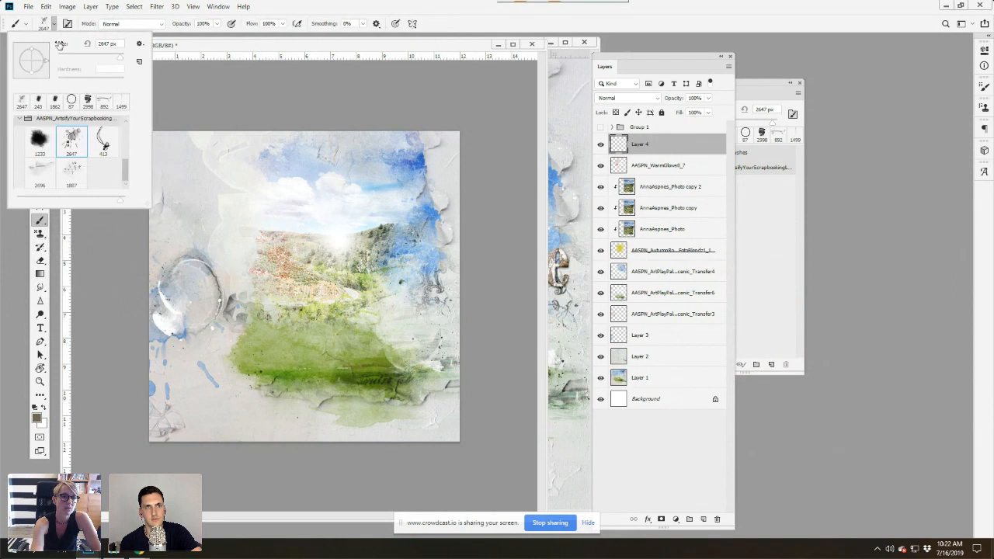
left_click(78, 183)
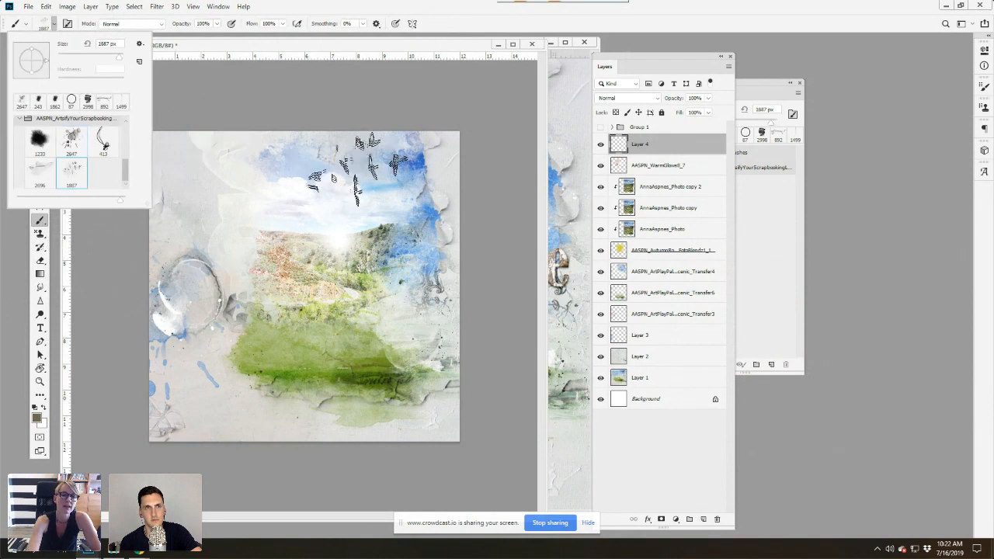
left_click(305, 183)
left_click(304, 184)
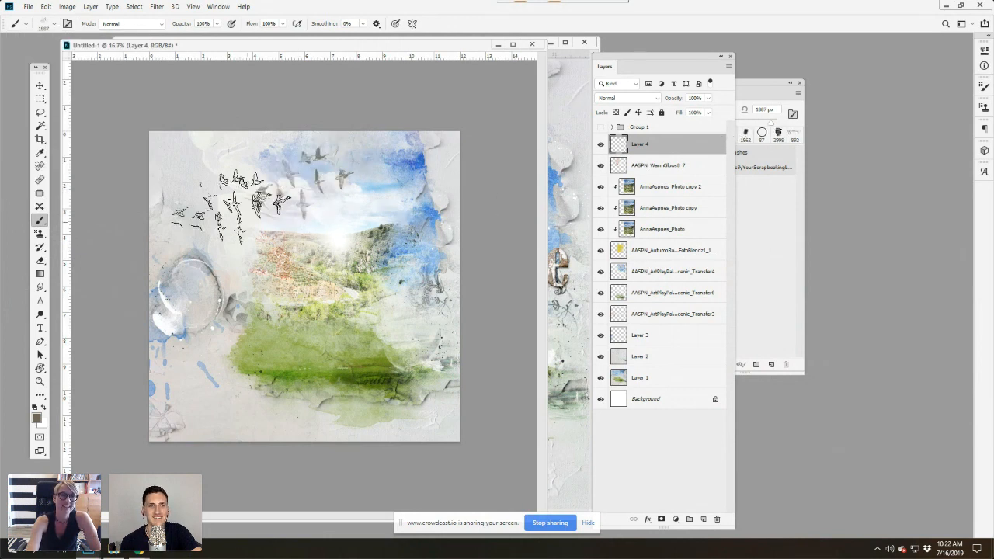
Step: Shift the bird flock slightly within the sky and set its layer's blending mode to Color Burn
left_click(40, 86)
mouse_move(311, 176)
left_mouse_down()
mouse_move(326, 177)
mouse_move(315, 193)
mouse_move(311, 172)
left_mouse_up()
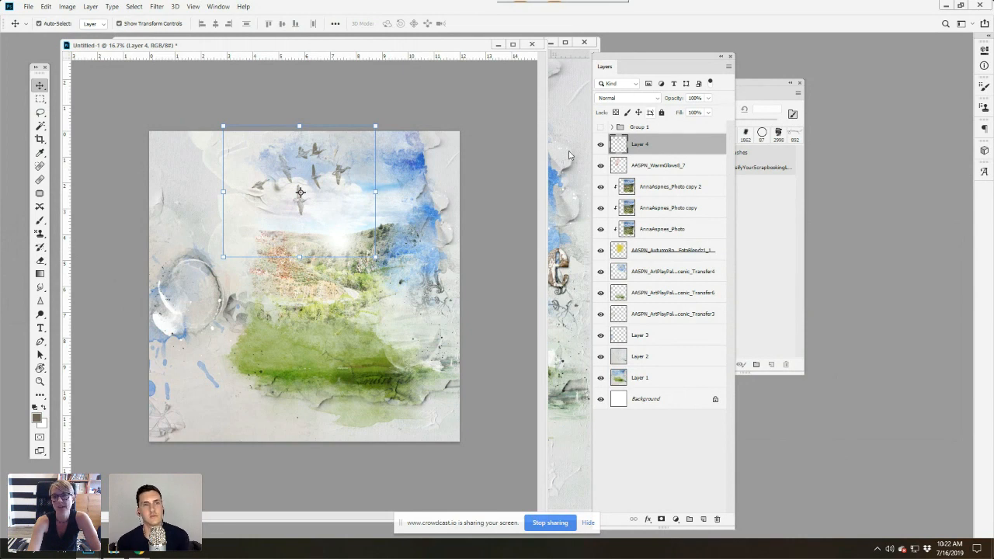
left_click(630, 99)
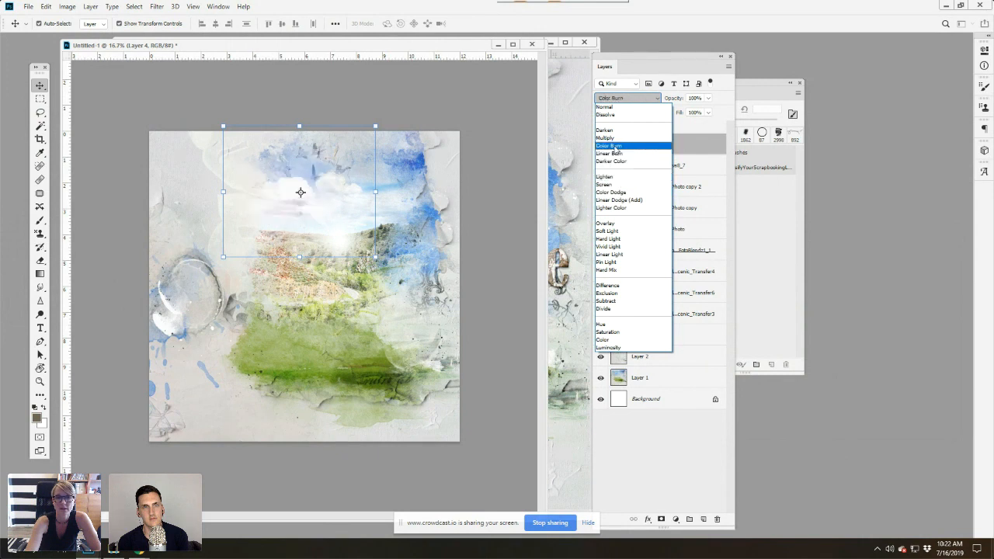
left_click(609, 145)
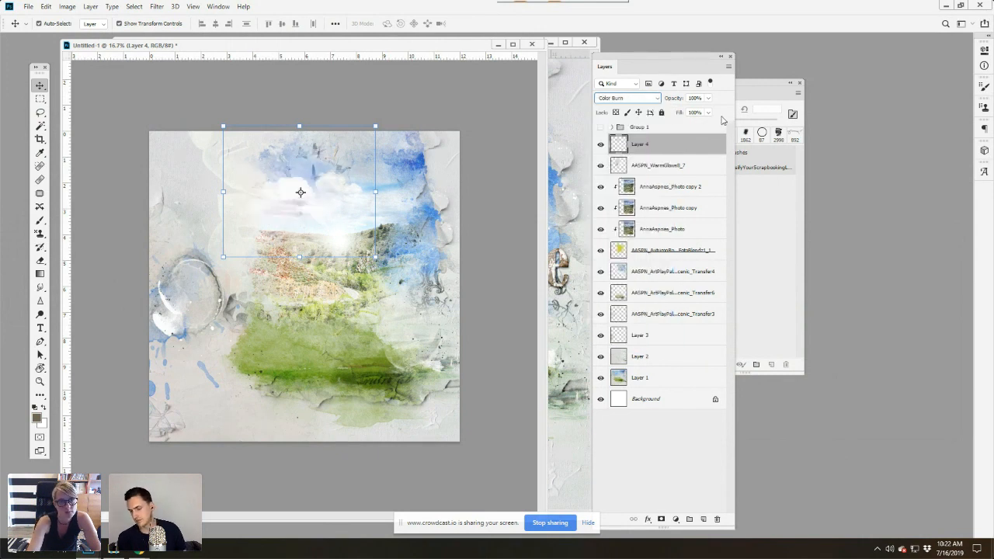
Step: Select the three clipped photo layers together and move them slightly down within the blend mask
left_click(643, 231)
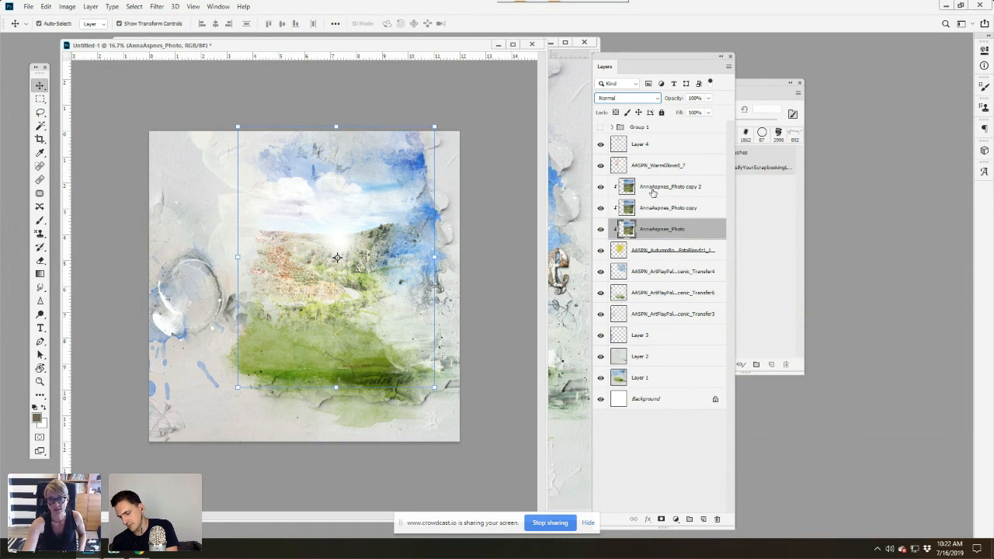
left_click(652, 193, "shift")
left_click_drag(398, 174, 384, 188)
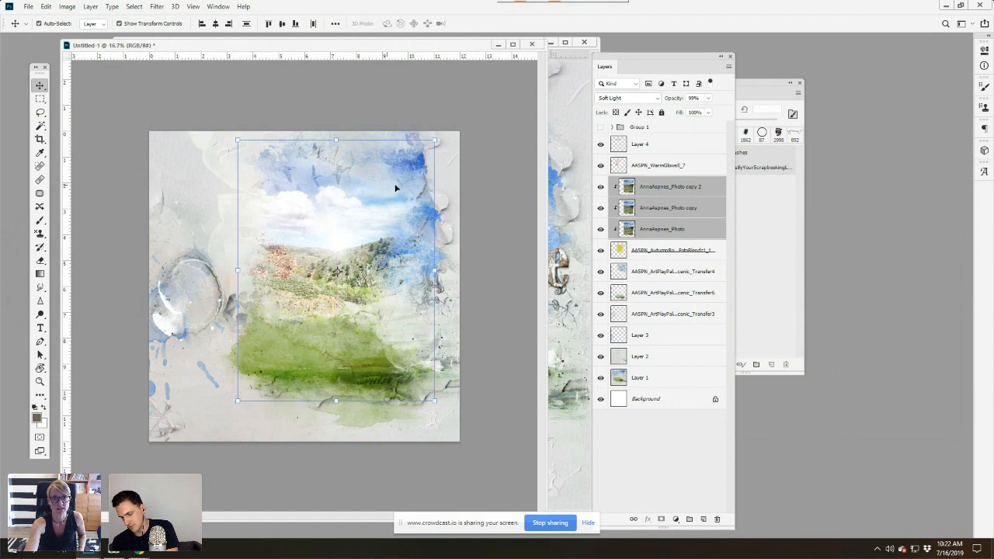
Step: Set the blending mode of the bird layer, Layer 4, to Multiply
left_click(644, 146)
left_click(634, 100)
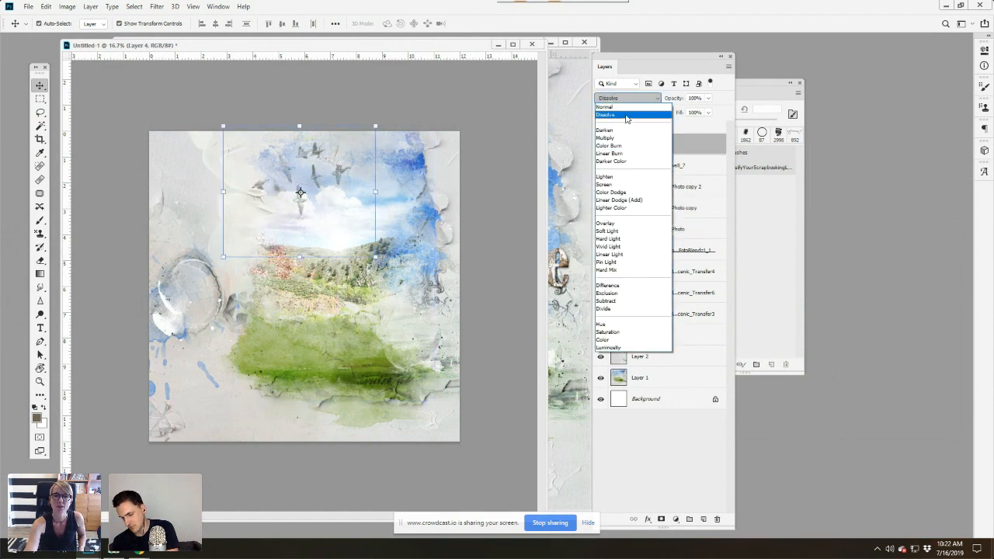
left_click(613, 138)
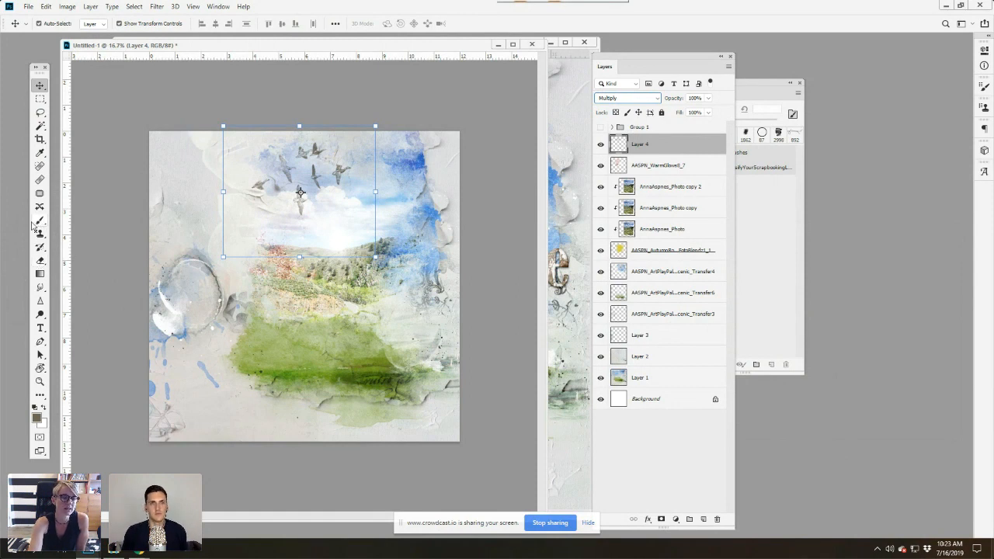
Step: Activate the Eraser tool with the soft 1233 px brush from the ArtsifyYourScrapbooking set and reduce its size to 401 px
left_click(39, 260)
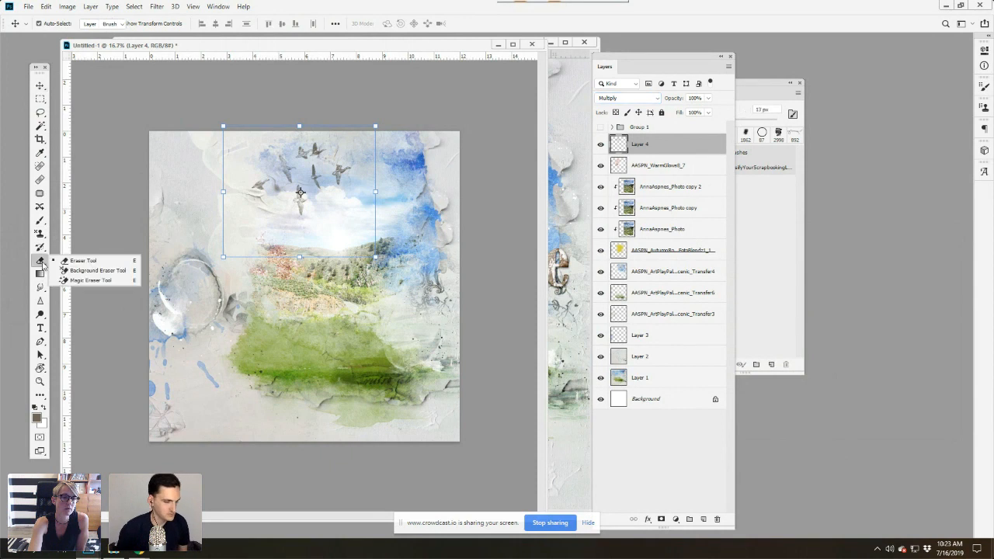
left_click(83, 261)
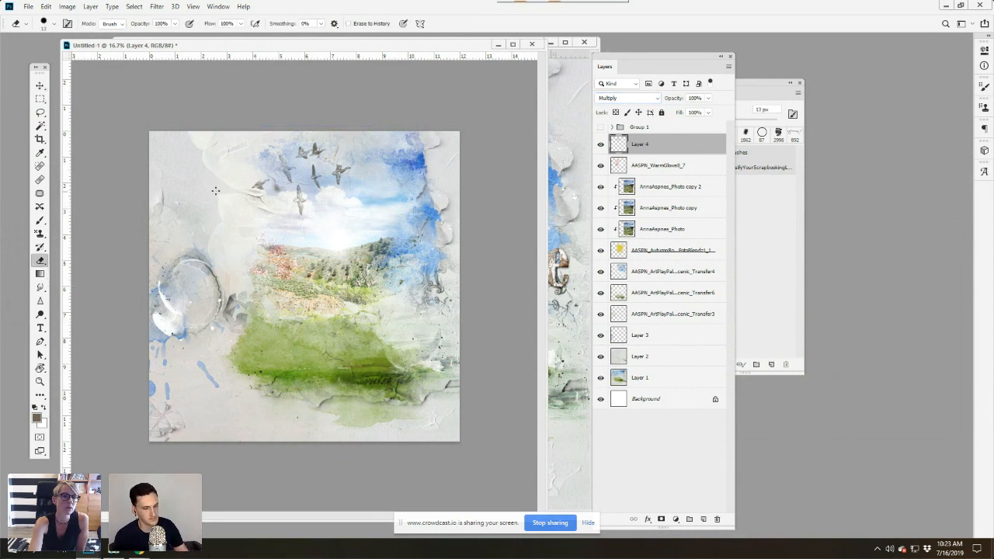
left_click(54, 24)
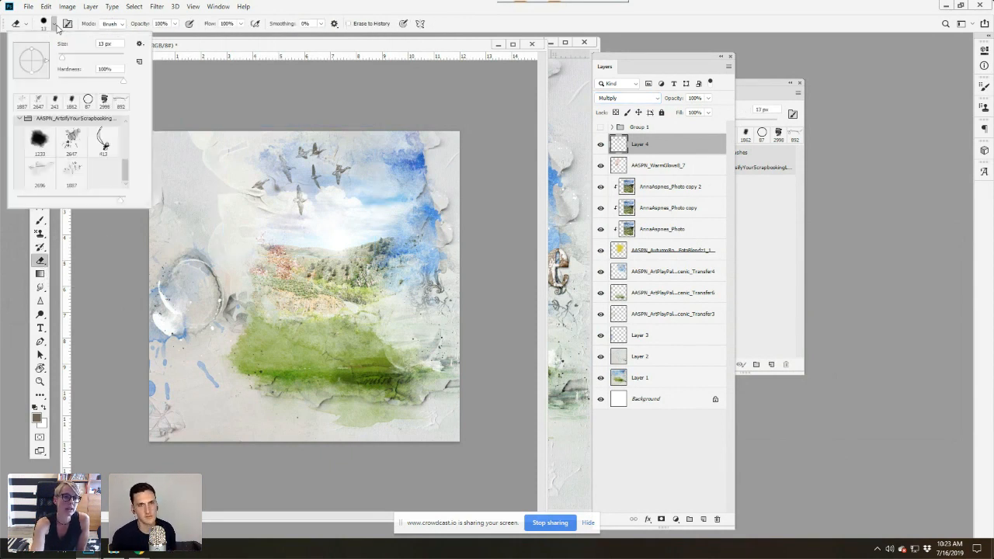
left_click(44, 152)
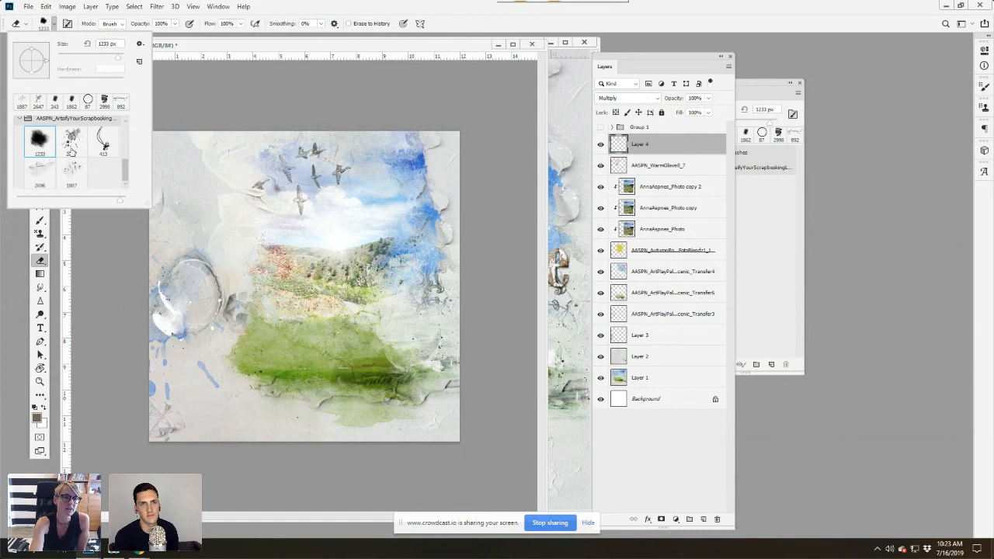
mouse_move(116, 66)
left_mouse_down()
mouse_move(99, 62)
mouse_move(122, 62)
mouse_move(113, 63)
left_mouse_up()
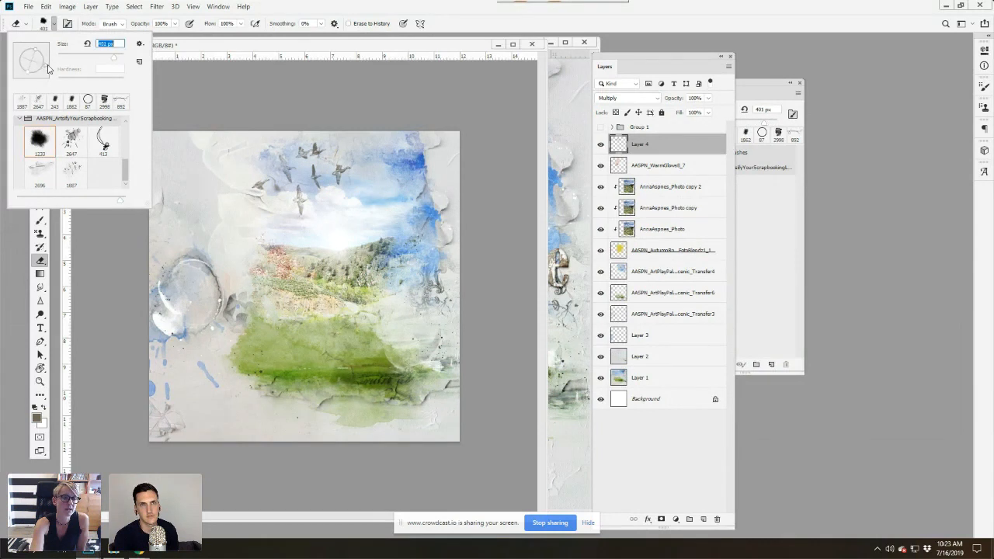
Step: Erase the lowest bird of the flock on Layer 4, set the eraser opacity to 27%, and brush lightly beneath the remaining birds
left_click(306, 211)
mouse_move(305, 211)
left_mouse_down()
mouse_move(300, 200)
mouse_move(293, 215)
mouse_move(318, 215)
mouse_move(300, 240)
left_mouse_up()
left_click_drag(175, 24, 139, 48)
left_click_drag(287, 194, 277, 221)
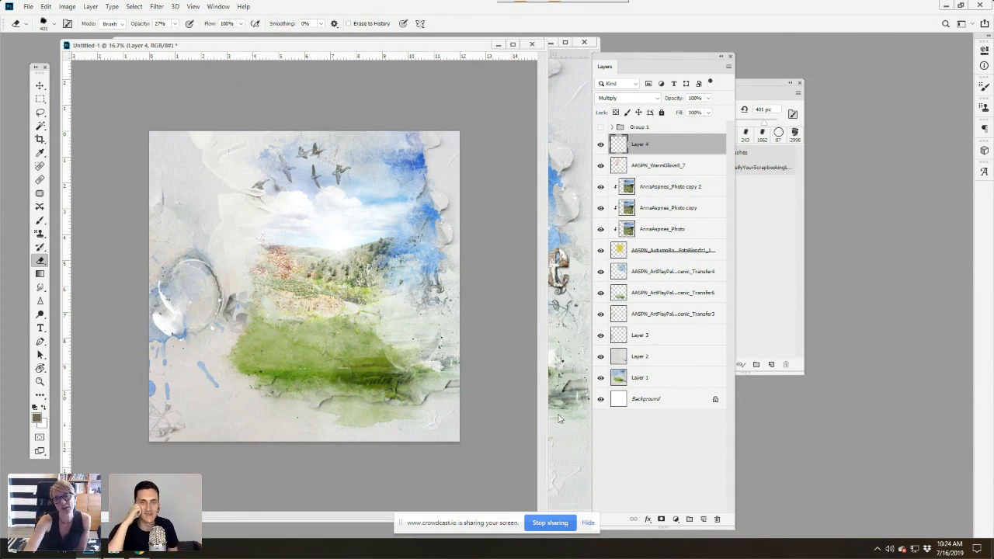
Step: Add a new layer above Layer 4 and load the 2696 px paper texture brush from the ArtsifyYourScrapbooking set
left_click(630, 378)
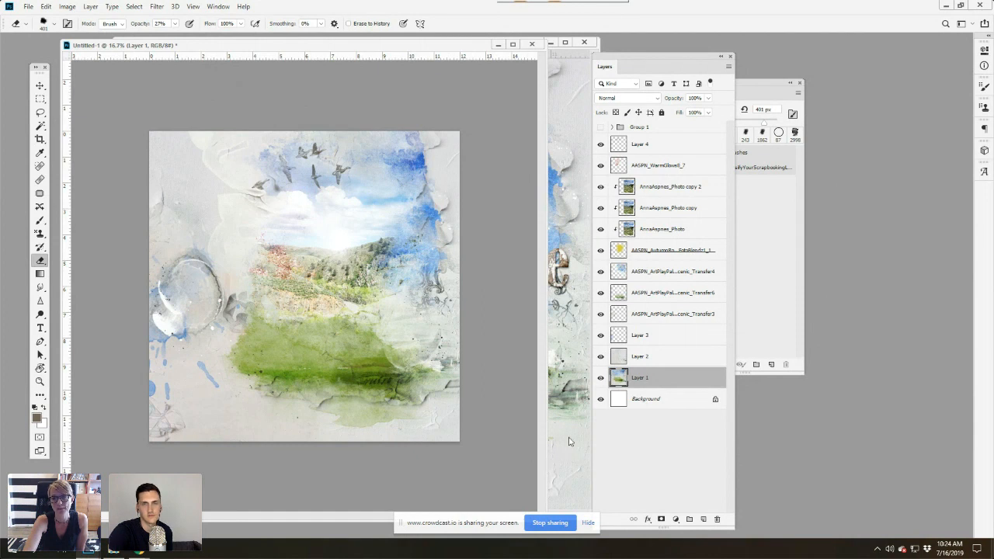
left_click(649, 155)
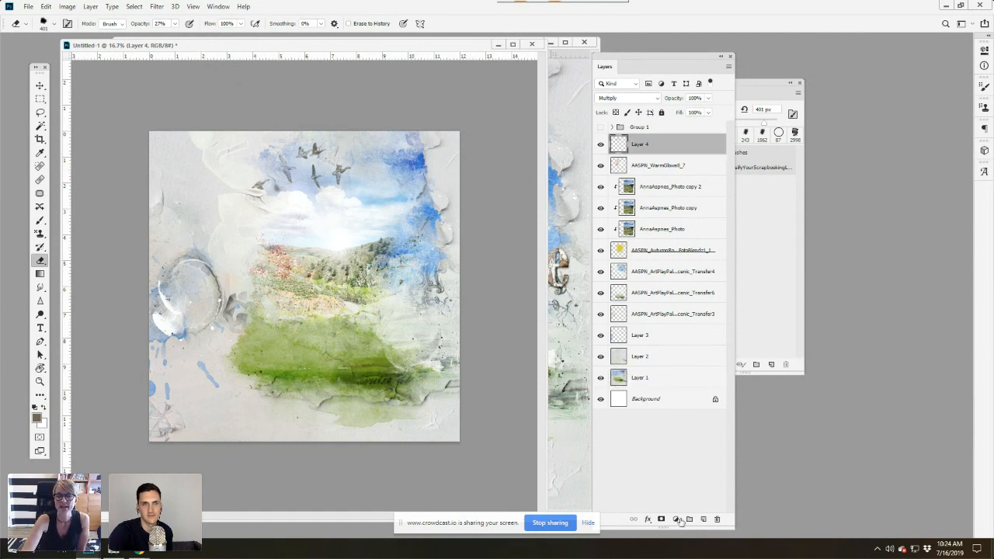
left_click(703, 519)
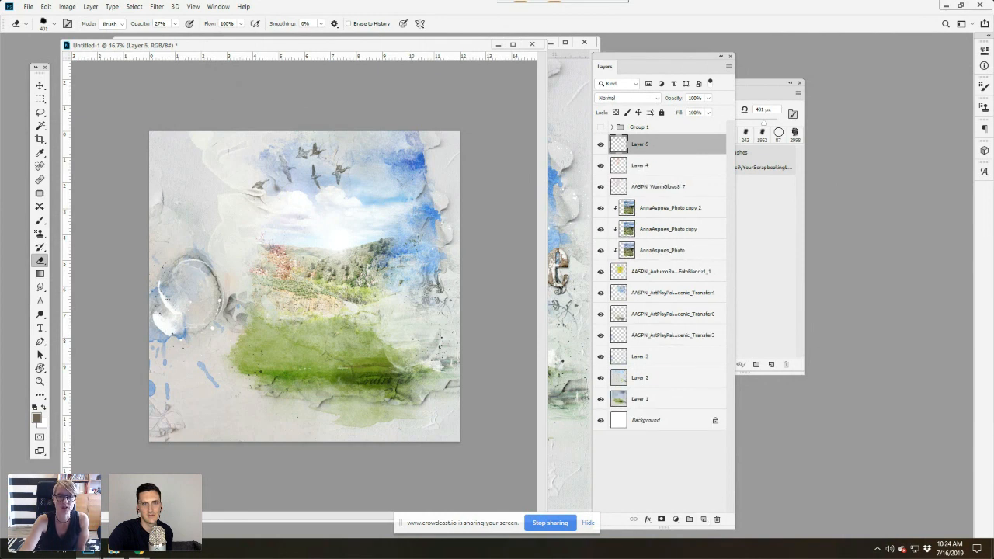
left_click(40, 221)
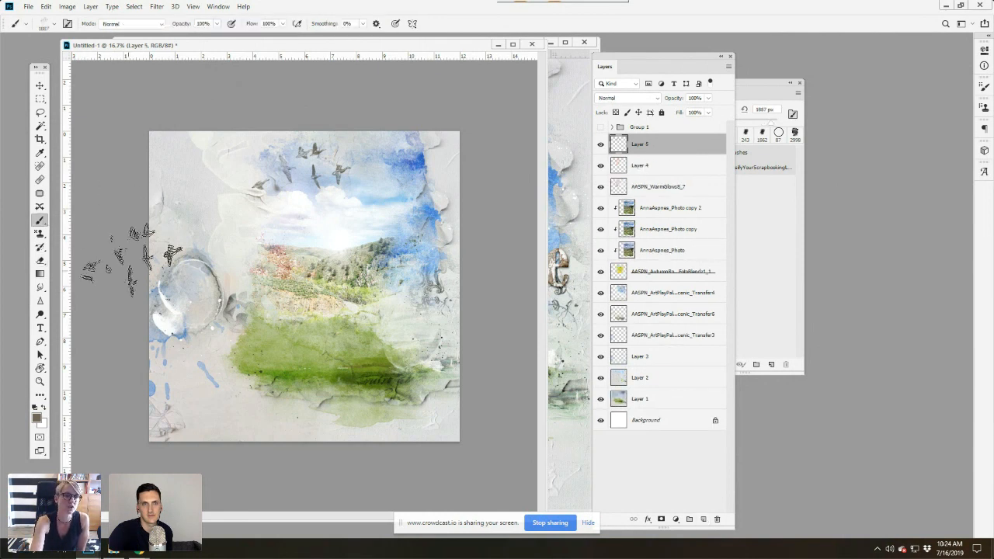
left_click(55, 23)
left_click(47, 178)
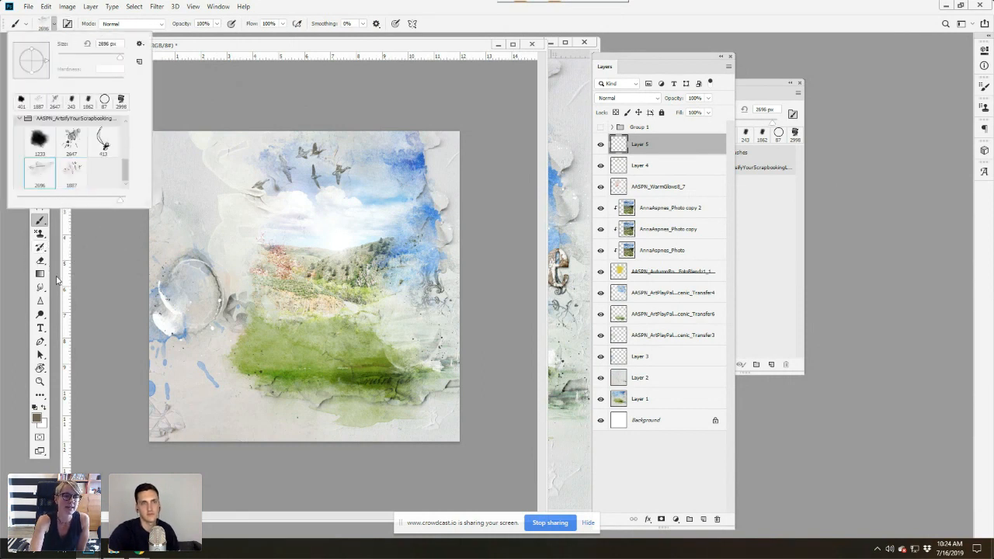
Step: Set the foreground color to grey #797875 and stamp the paper texture brush once over the clouds on Layer 5
left_click(36, 418)
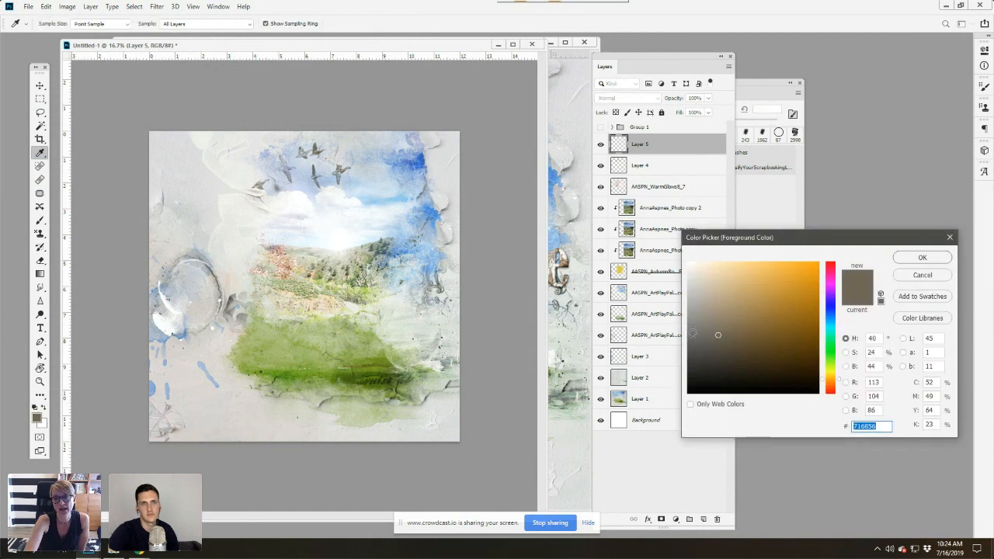
left_click(691, 331)
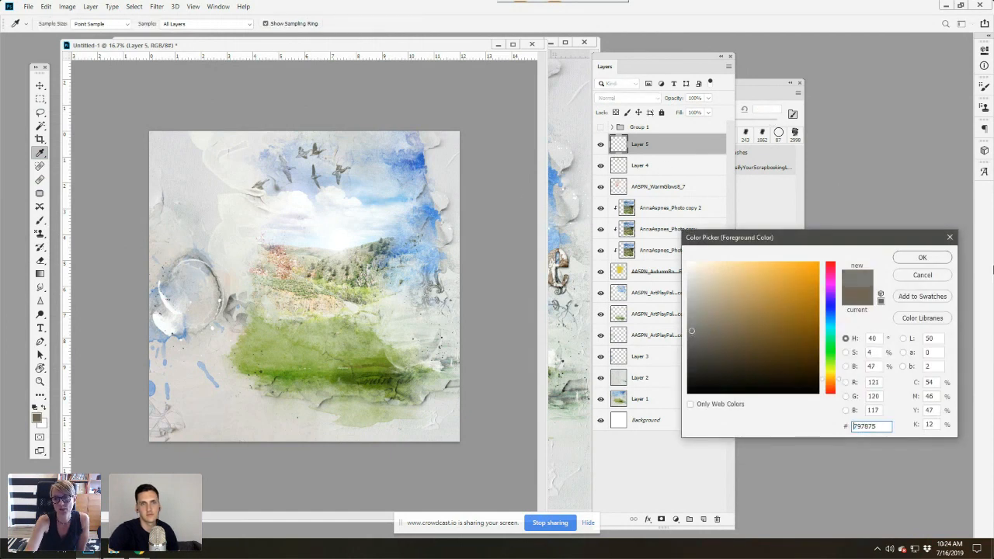
left_click(928, 257)
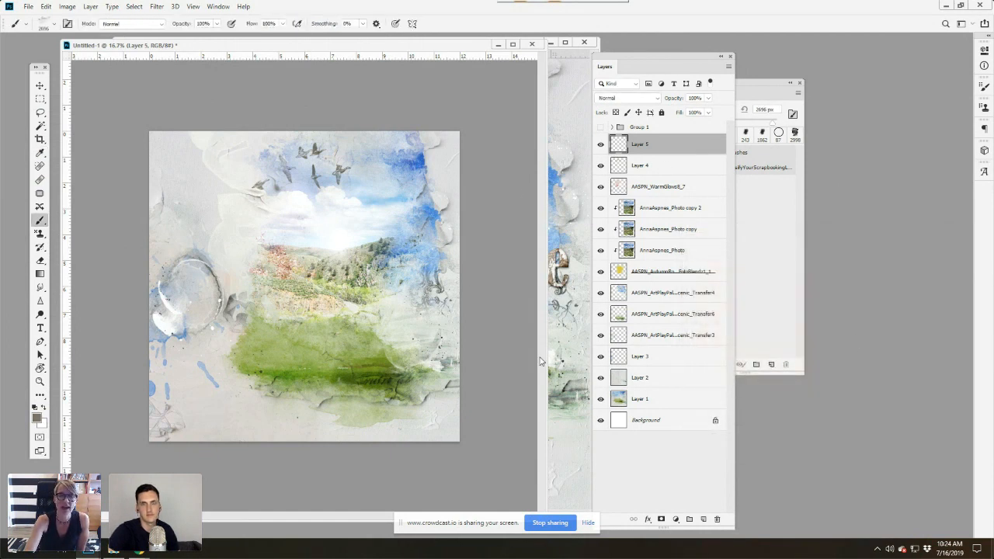
left_click(339, 219)
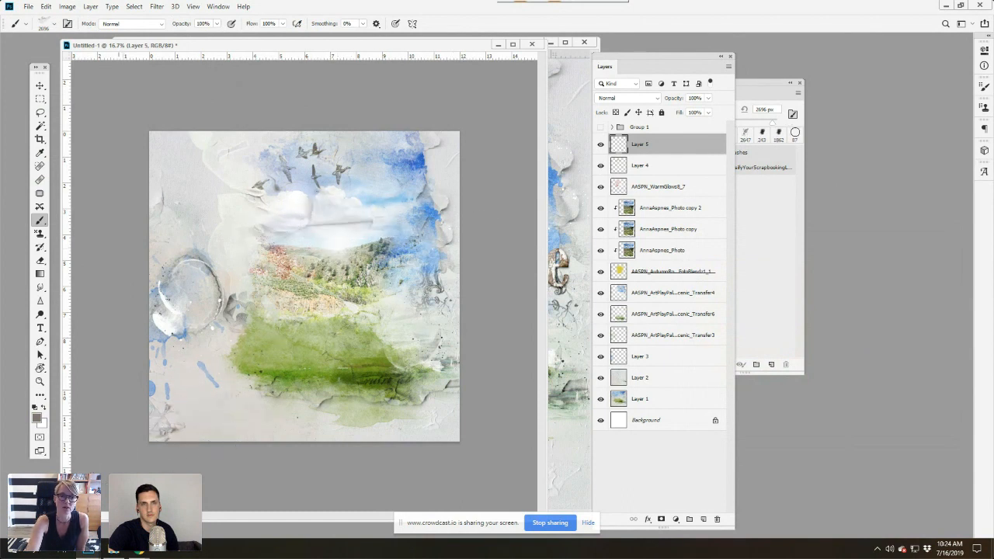
Step: Set Layer 5's blending mode to Linear Burn and move its paper texture slightly up and to the left over the clouds
left_click(647, 99)
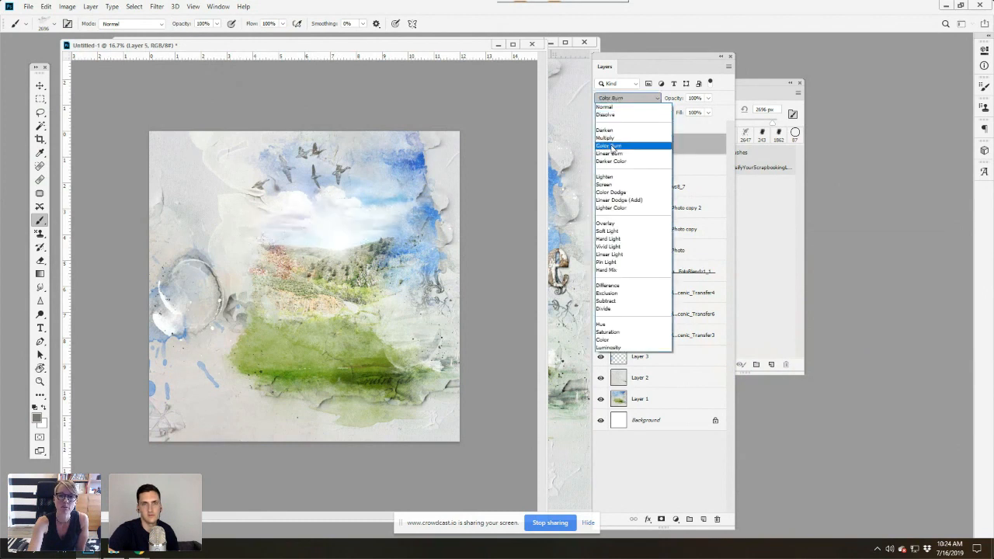
left_click(609, 153)
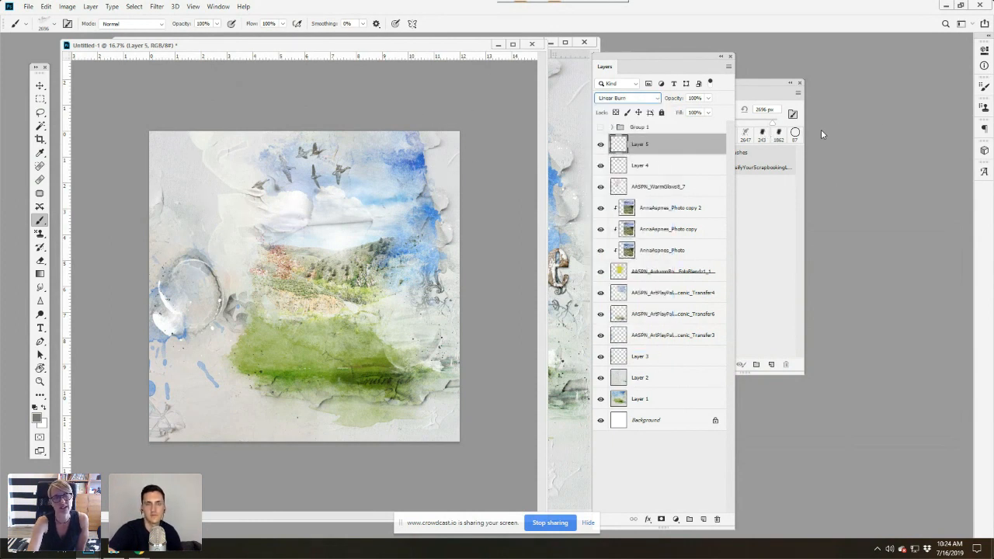
left_click(40, 85)
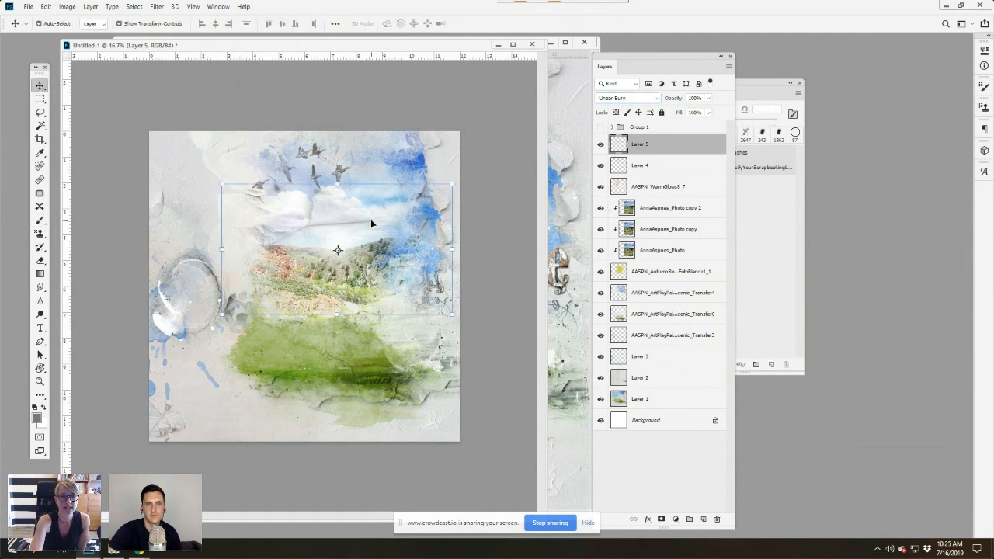
mouse_move(370, 224)
left_mouse_down()
mouse_move(388, 216)
mouse_move(366, 224)
mouse_move(364, 213)
left_mouse_up()
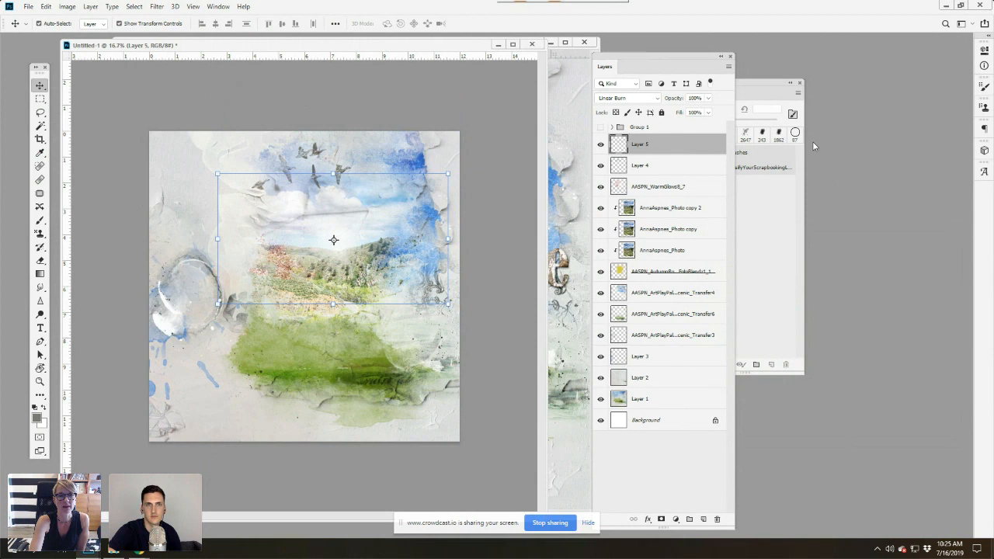
left_click(744, 138)
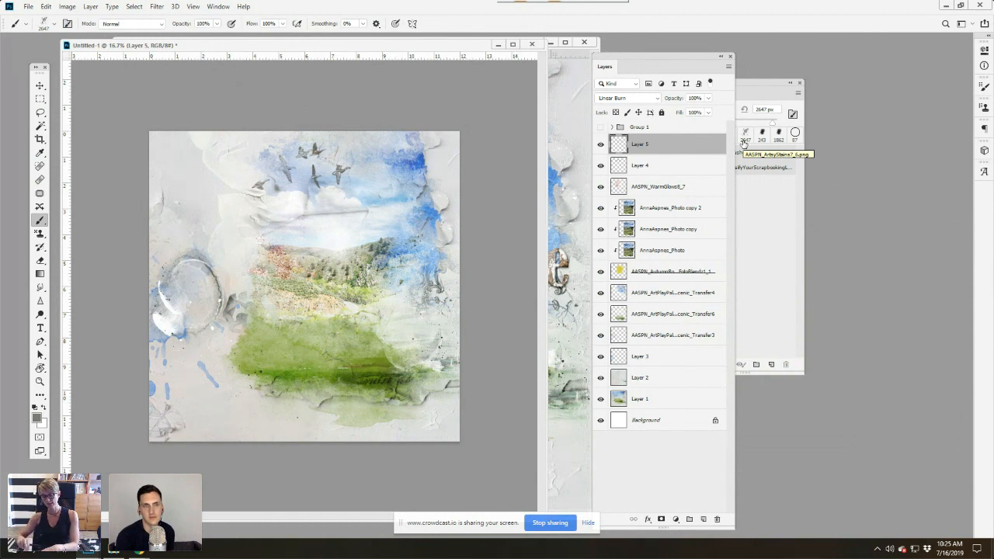
key("v")
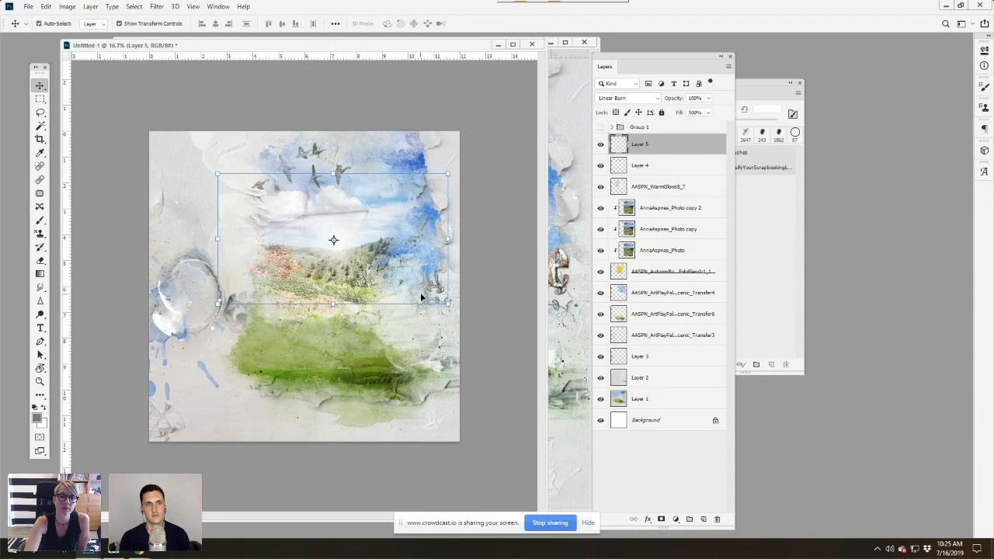
Step: Switch to File Explorer, browse to the Leaf folder in ArtPlay Palette Scenic A's Elements, and open the layered leaf PSD in Photoshop
left_click(114, 553)
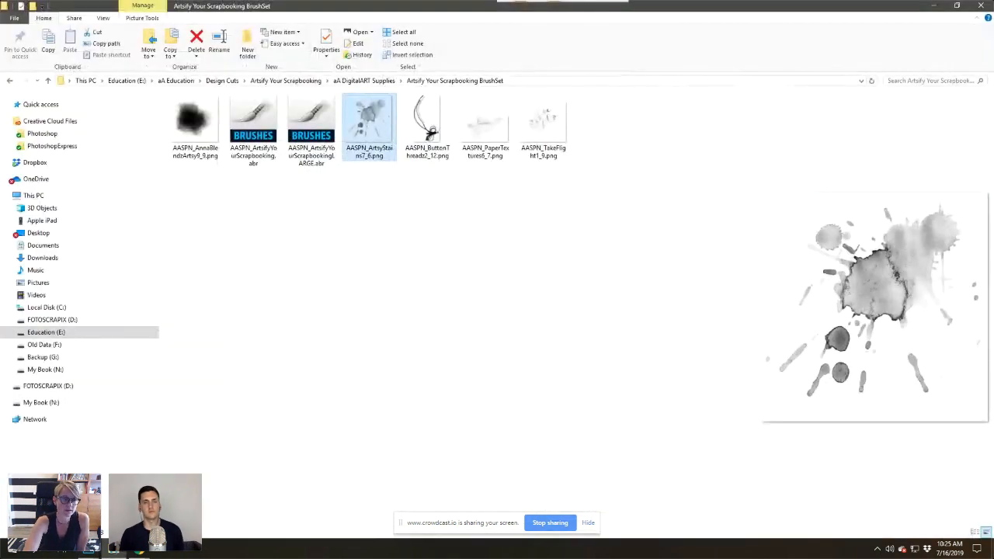
left_click(365, 81)
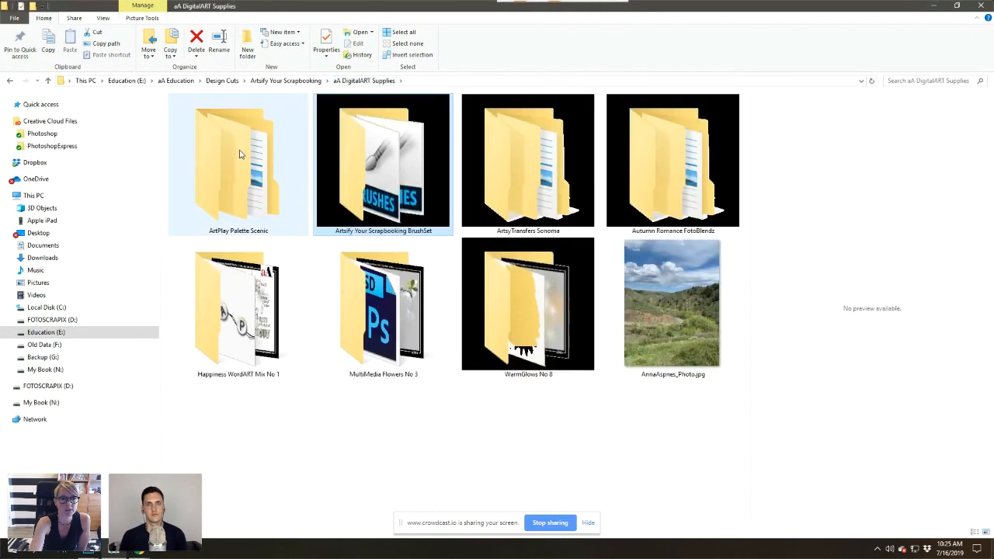
double_click(250, 166)
double_click(223, 115)
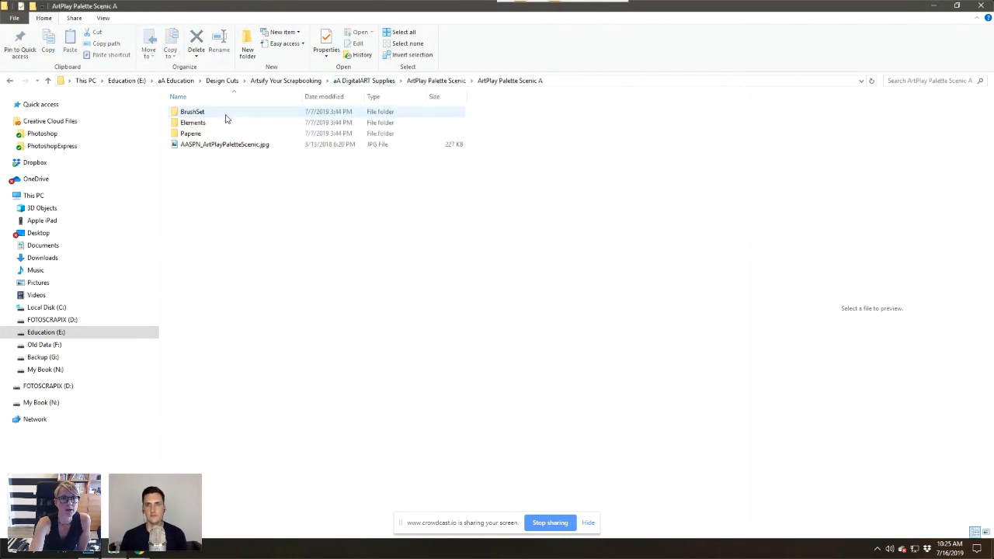
left_click(203, 126)
double_click(204, 127)
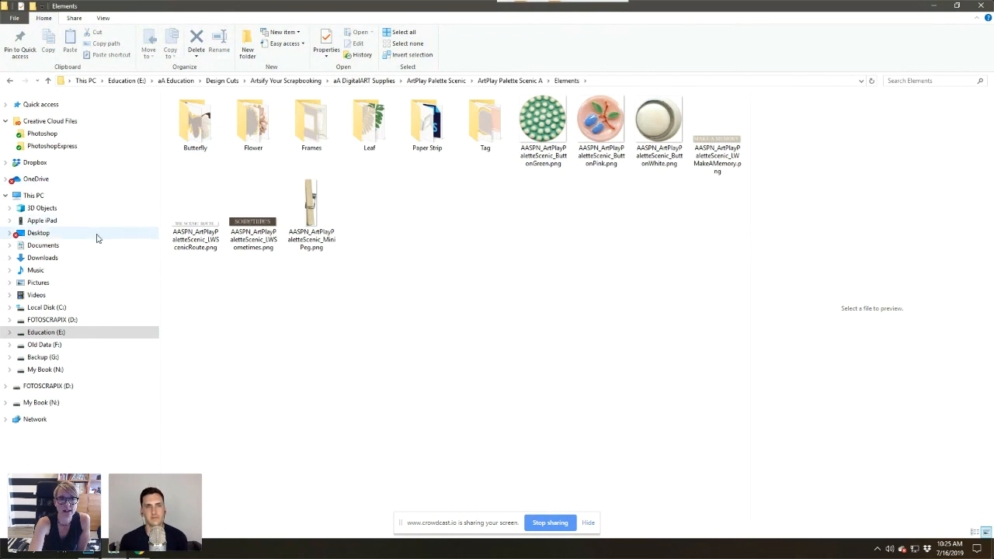
left_click(372, 128)
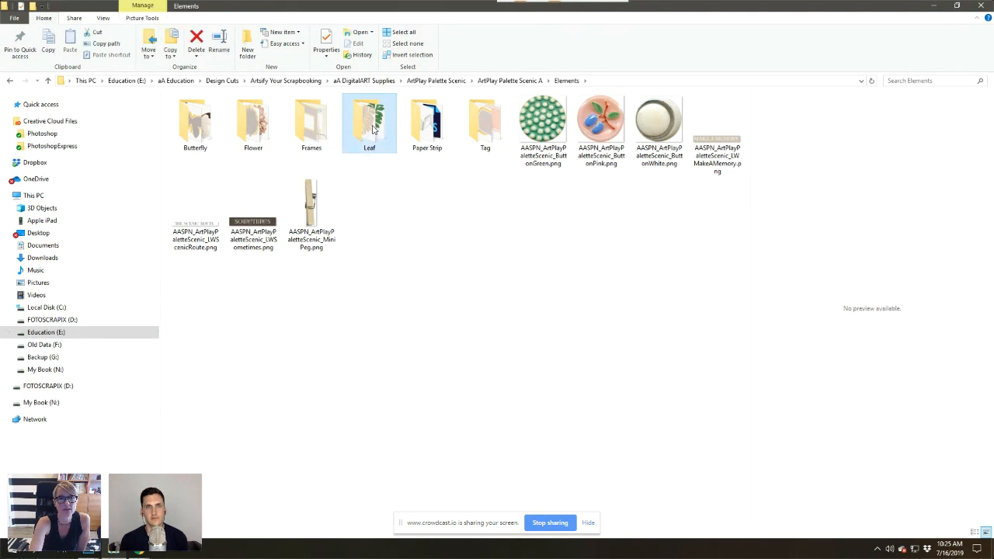
double_click(373, 130)
left_click_drag(206, 135, 47, 46)
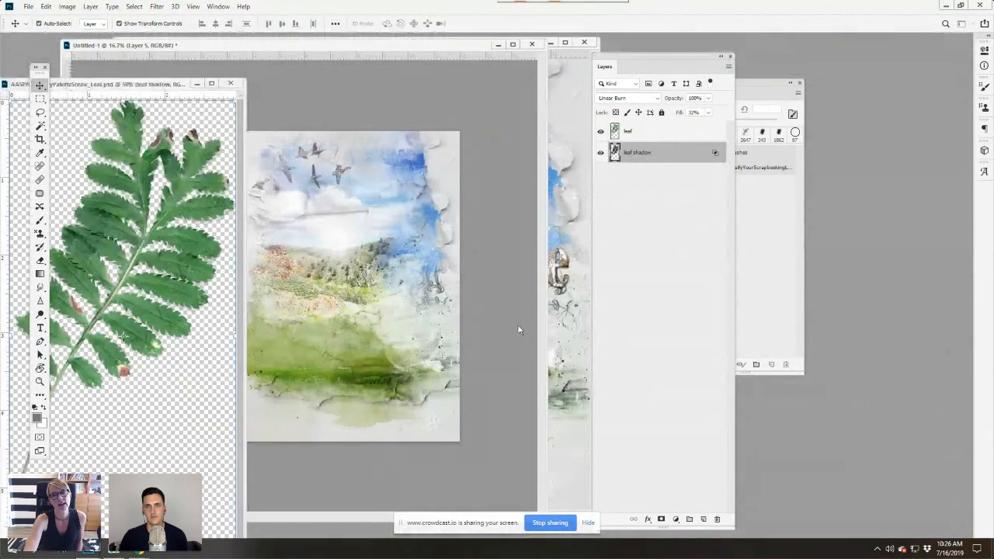
Step: Copy the leaf and leaf shadow layers together into the Untitled-1 composition and rotate them about 50° clockwise near the hillside
left_click(639, 134, "shift")
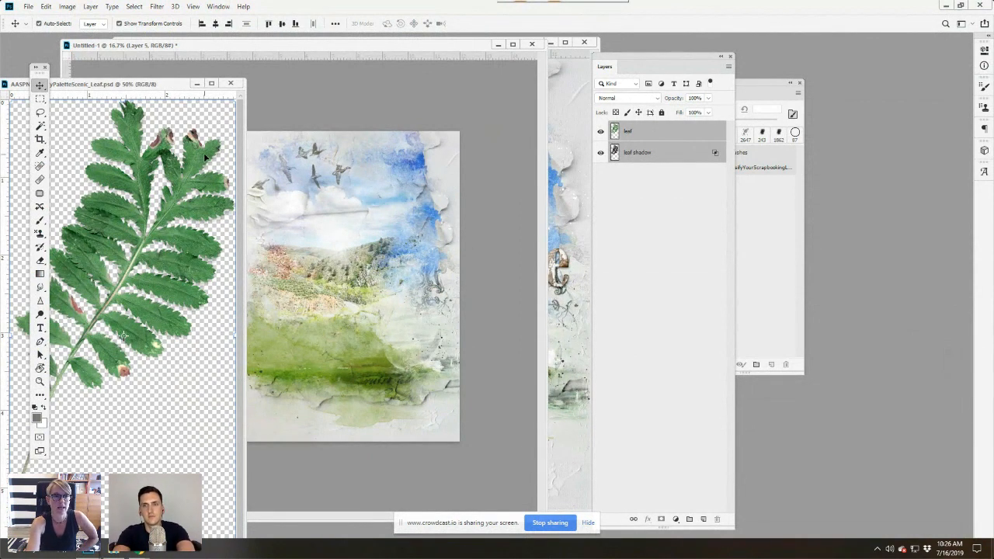
left_click_drag(197, 158, 345, 223)
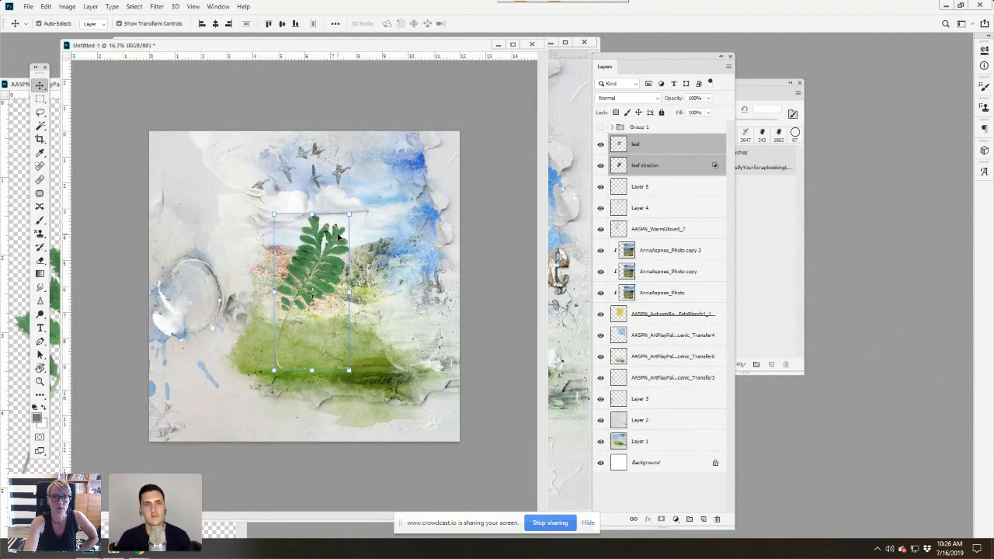
left_click_drag(339, 241, 427, 281)
mouse_move(388, 236)
left_mouse_down()
mouse_move(392, 254)
mouse_move(389, 238)
left_mouse_up()
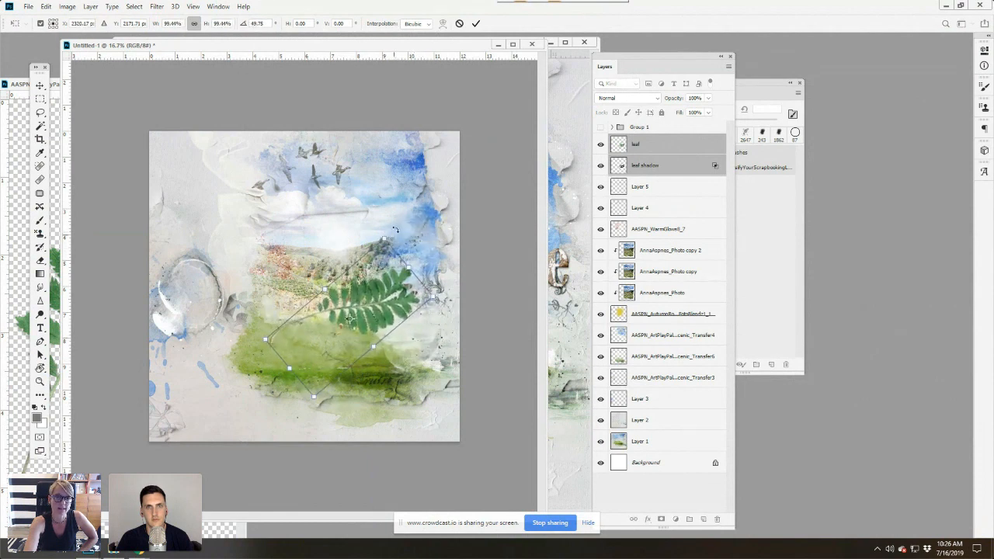
left_click(476, 23)
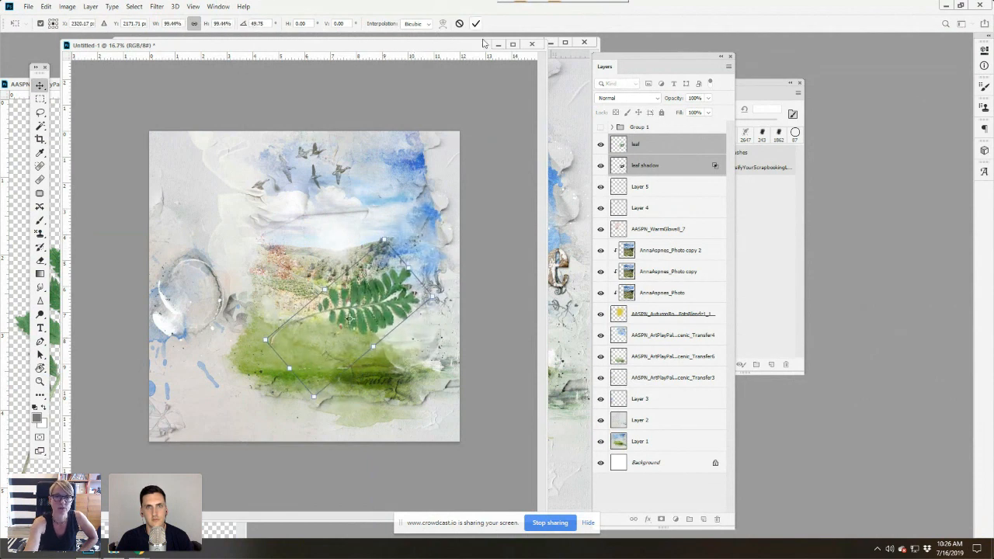
Step: Adjust the leaf layer's Hue/Saturation with a hue of -19 and a saturation of about +20
left_click(635, 146)
left_click(66, 7)
mouse_move(89, 33)
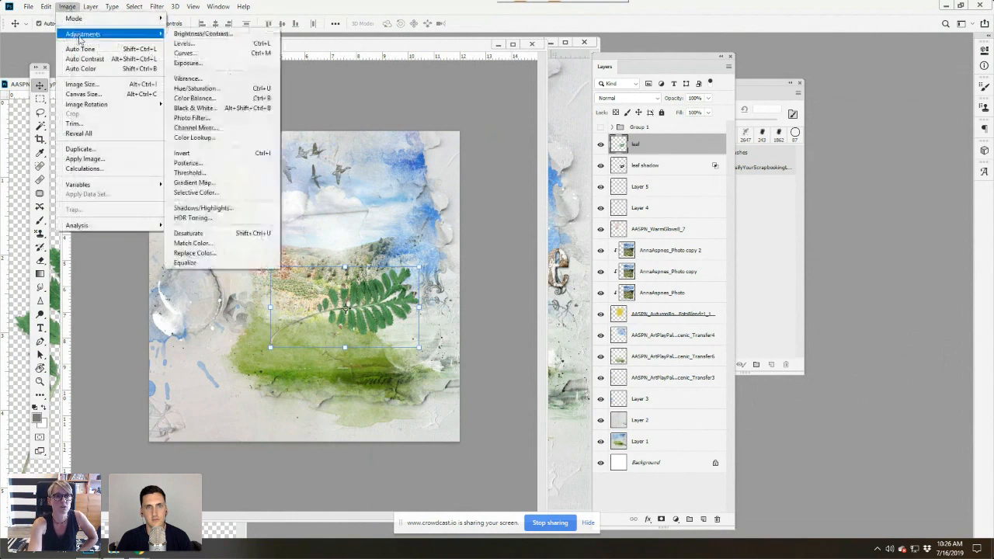
left_click(207, 86)
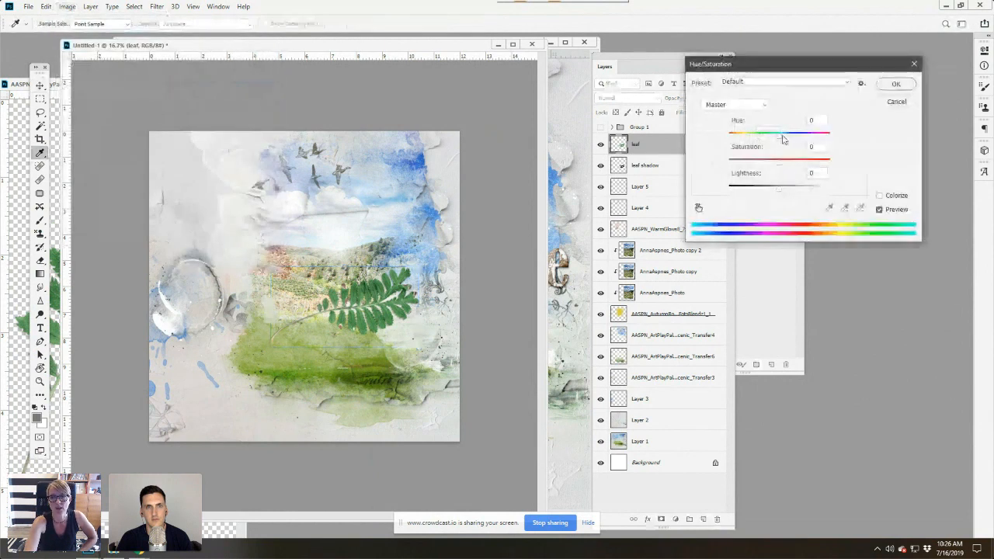
mouse_move(778, 134)
left_mouse_down()
mouse_move(792, 137)
mouse_move(770, 146)
left_mouse_up()
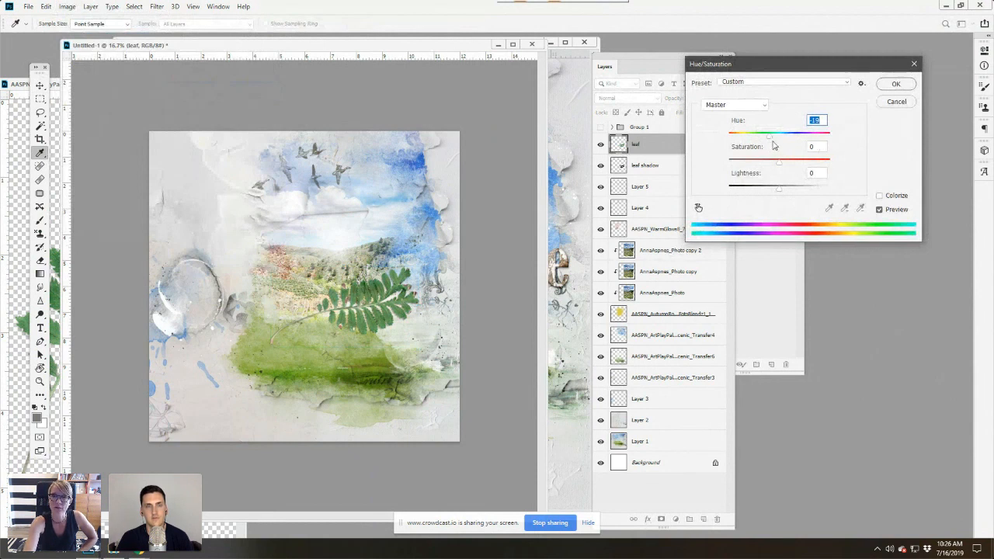
left_click_drag(779, 160, 790, 163)
left_click(895, 83)
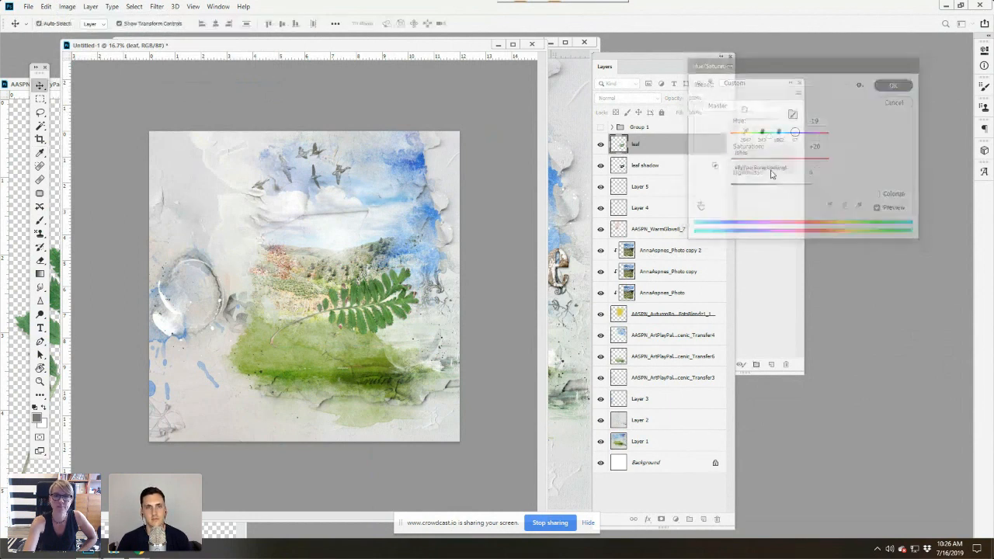
Step: Select the leaf and leaf shadow layers together and move them down onto the lower part of the green paint area
left_click(193, 6)
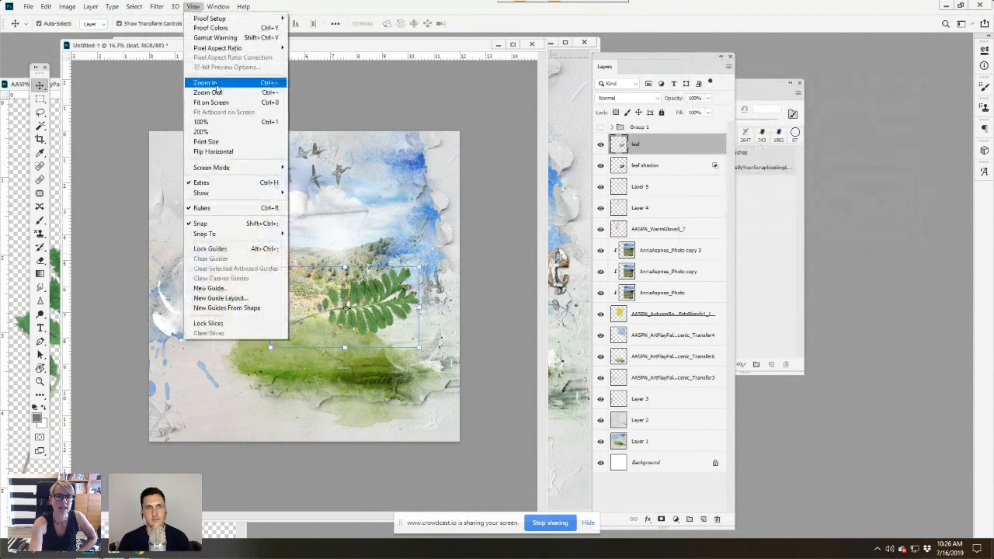
left_click(222, 82)
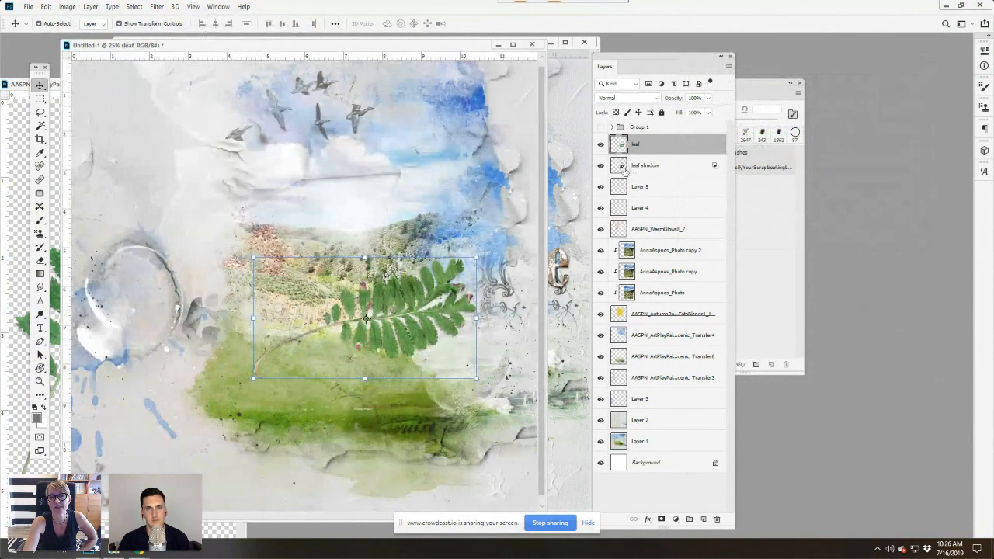
left_click(627, 167)
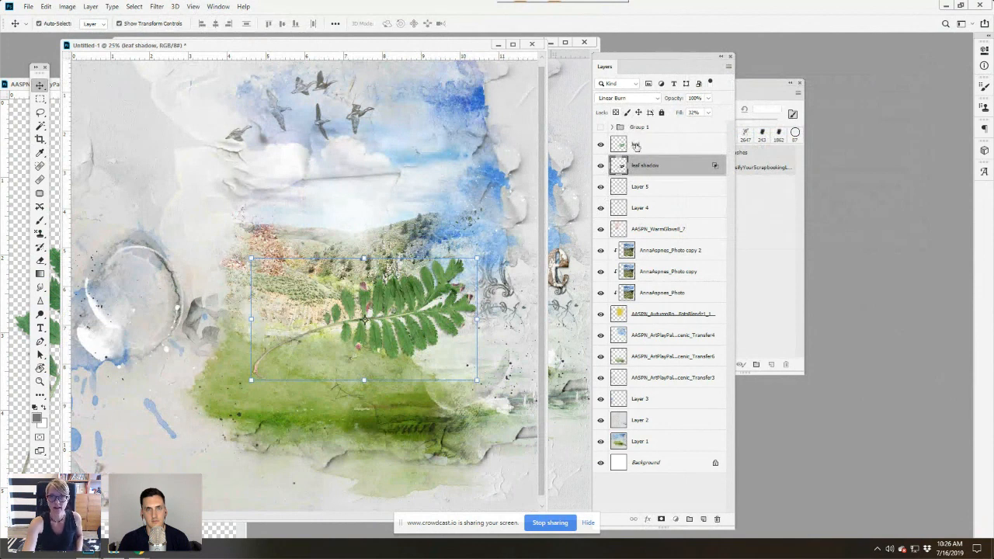
left_click(636, 146, "shift")
left_click_drag(435, 286, 477, 346)
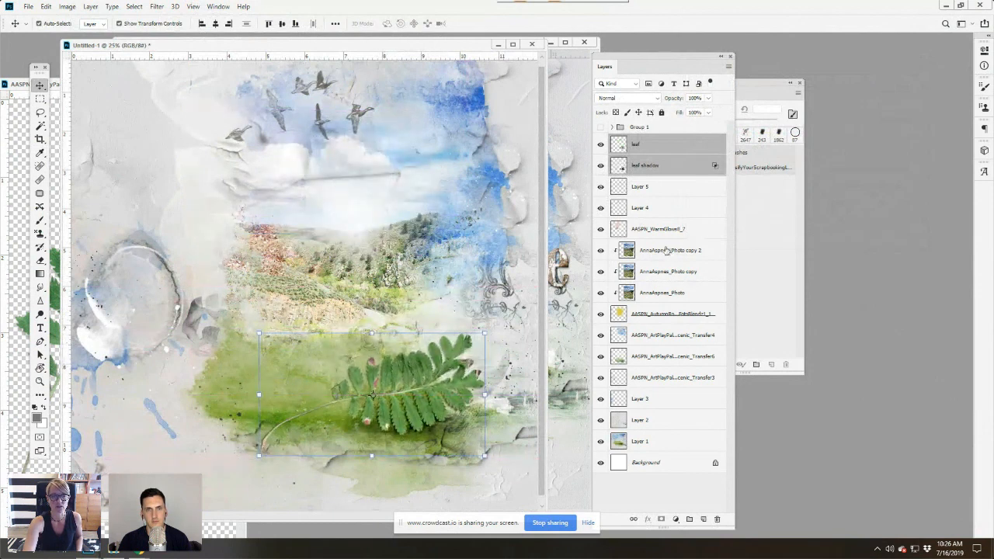
Step: Reduce the fill of the leaf shadow layer to 22%
left_click(638, 165)
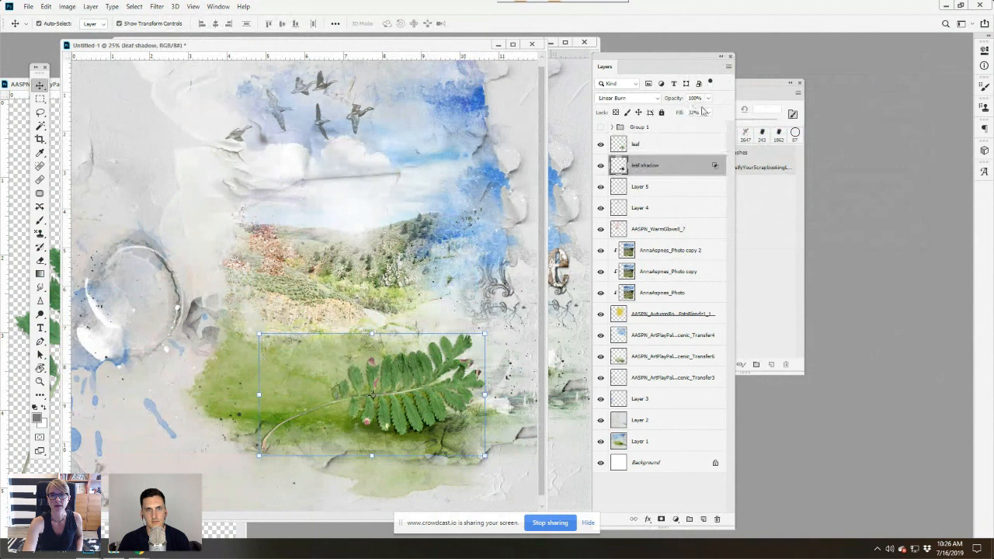
left_click_drag(709, 113, 696, 135)
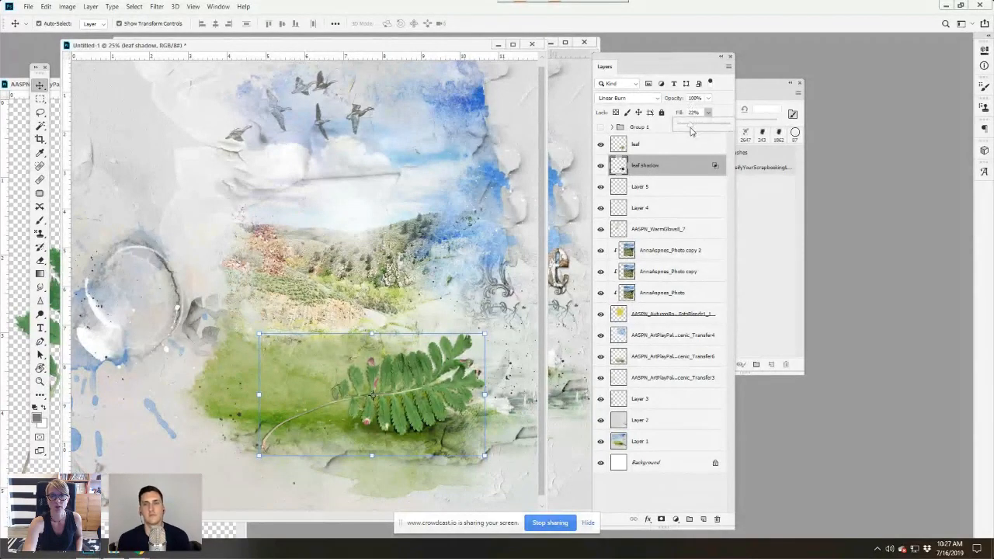
Step: Set the leaf shadow's fill to 39% and move the leaf and its shadow together up toward the green paint area's right edge
left_click_drag(698, 127, 696, 128)
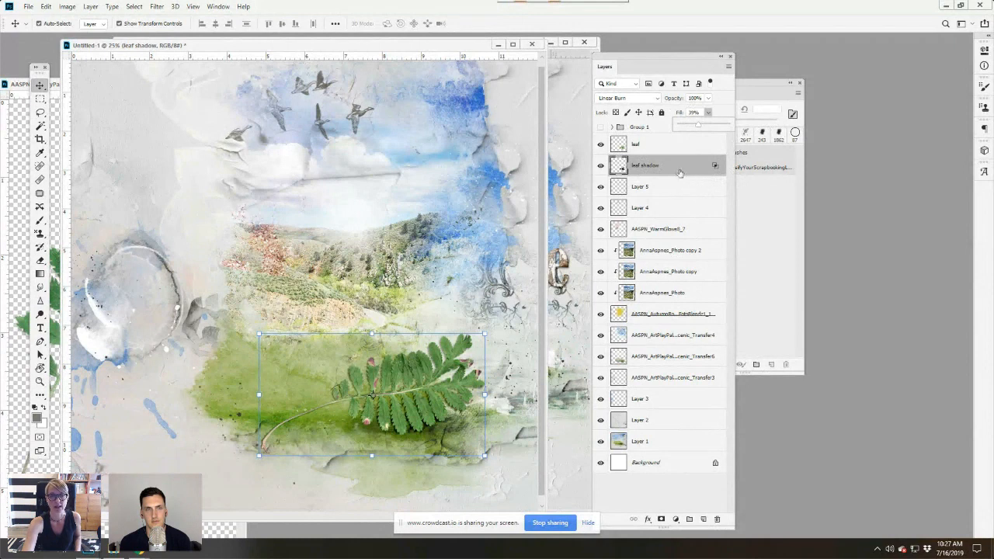
left_click(637, 145, "shift")
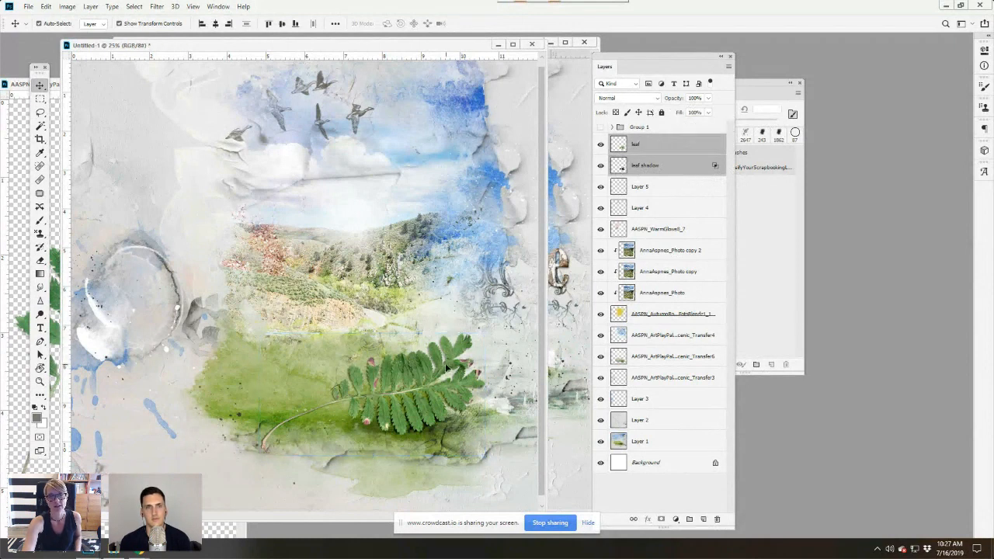
left_click_drag(449, 365, 484, 334)
key("ctrl+t")
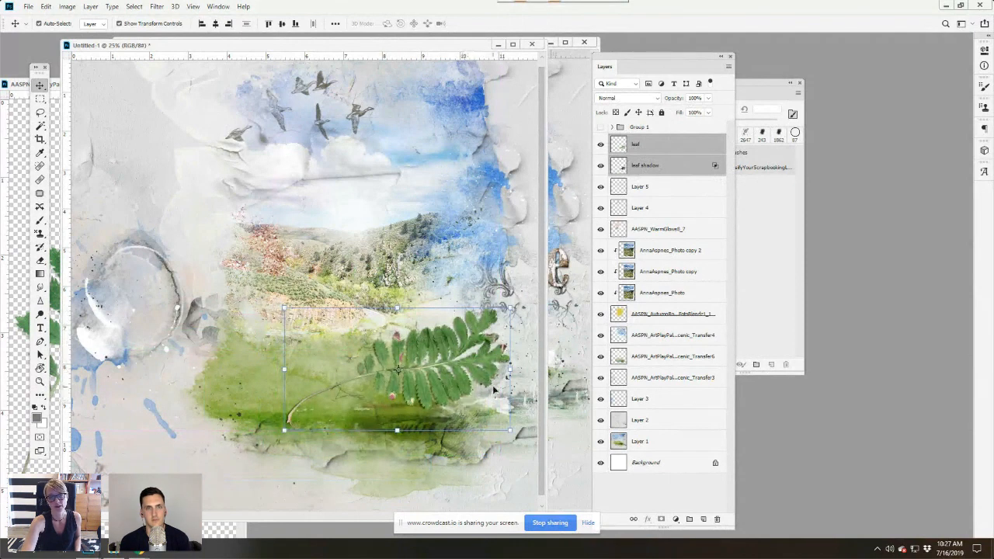
left_click_drag(475, 386, 477, 392)
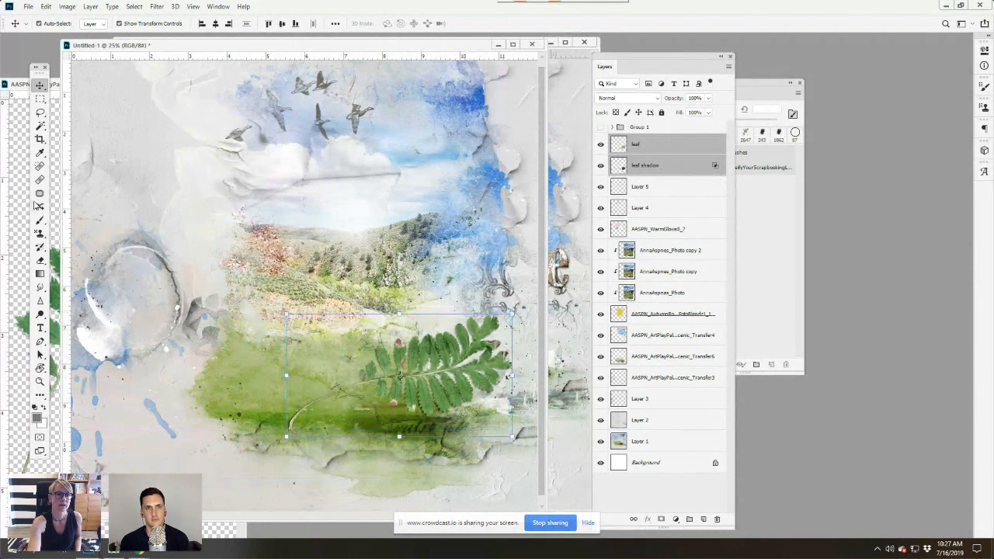
Step: Close the leaf source document, switch to File Explorer and go up from the Leaf folder to the Elements folder
left_click(21, 210)
left_click(229, 84)
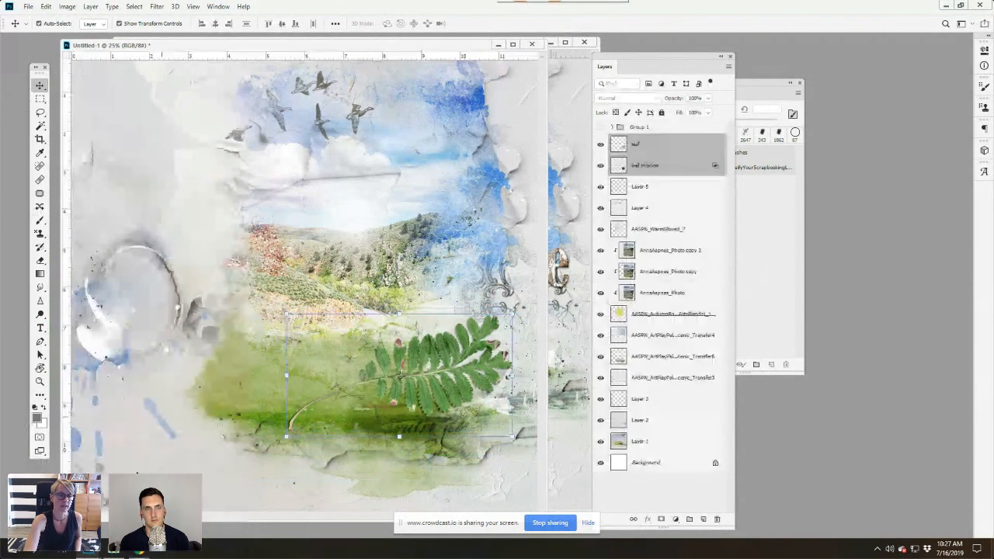
key("alt+Tab")
left_click(253, 128)
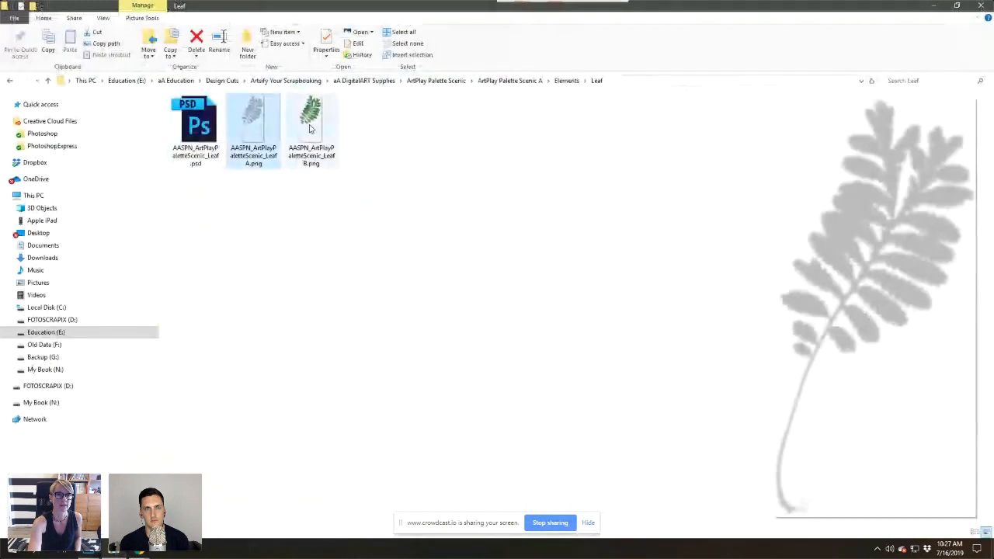
left_click(301, 149)
left_click(273, 155)
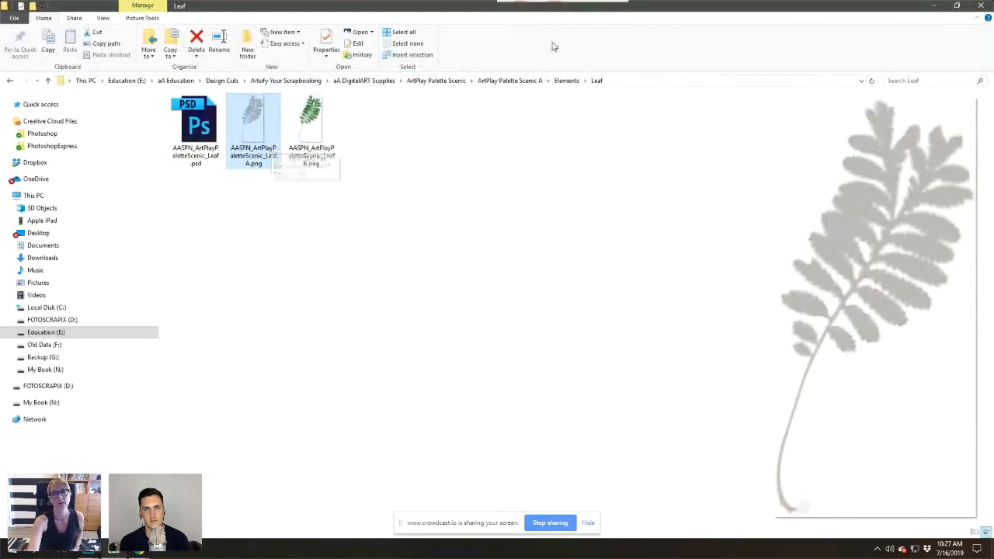
left_click(565, 82)
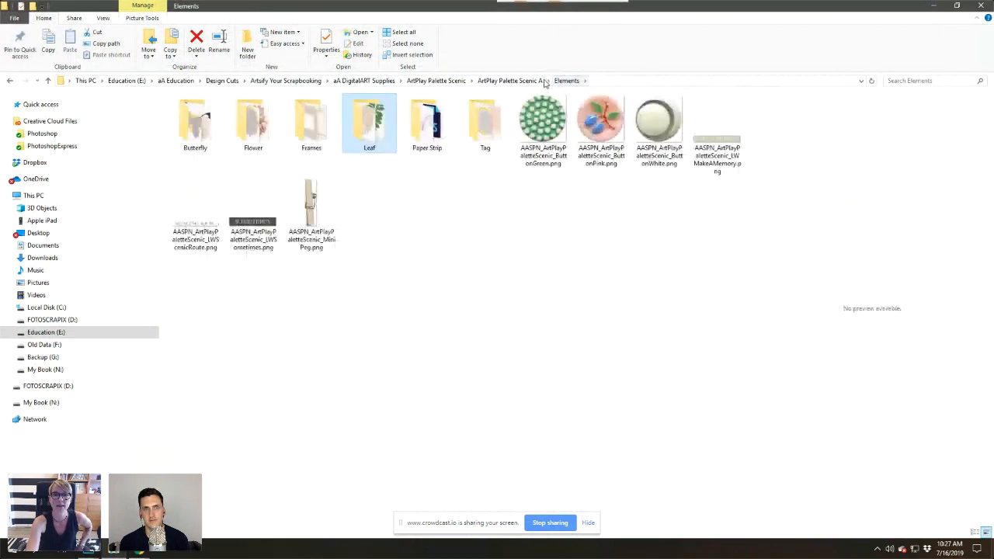
Step: Place the ButtonWhite and LWMakeAMemory PNG files together into the Untitled-1 composition at their original size
left_click(658, 126)
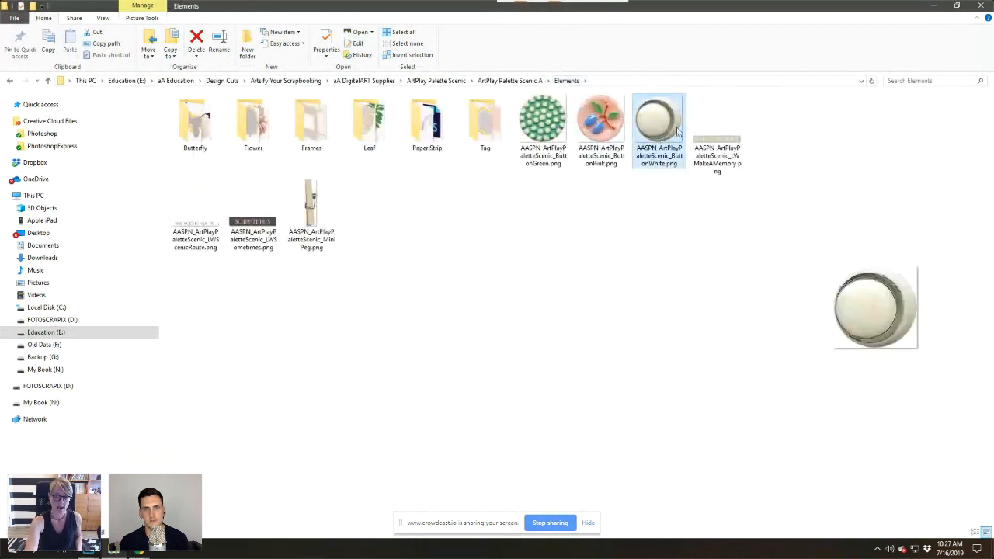
left_click(716, 128)
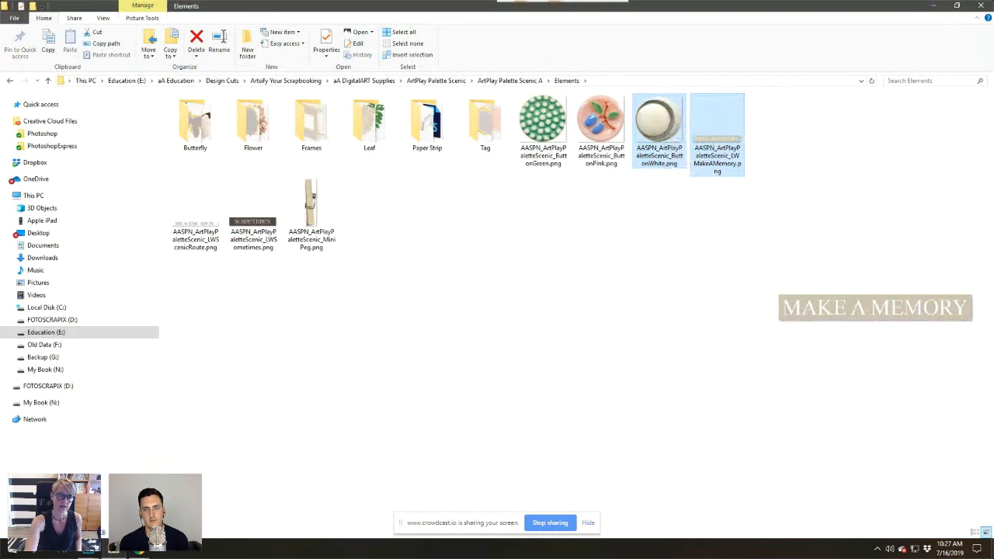
mouse_move(94, 553)
left_click_drag(155, 536, 304, 286)
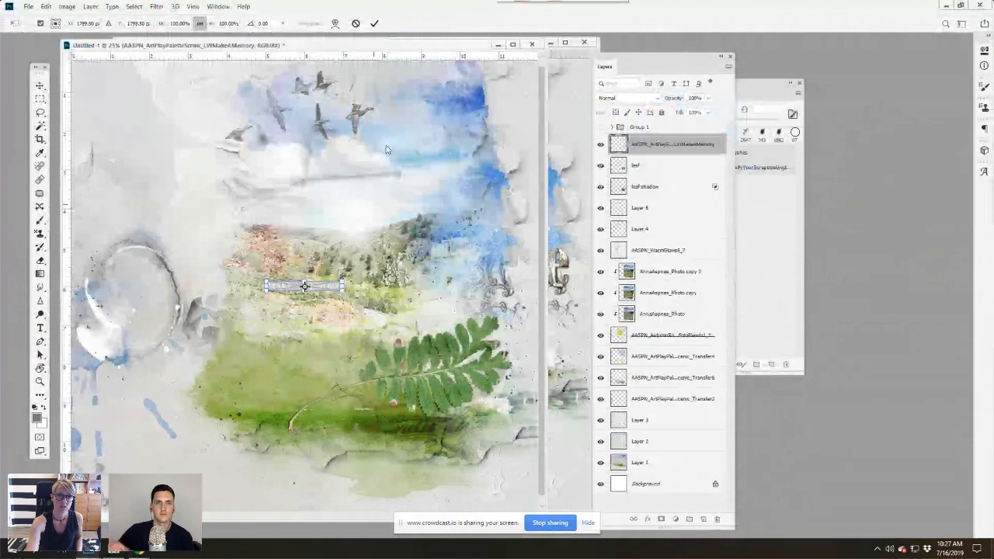
left_click(375, 24)
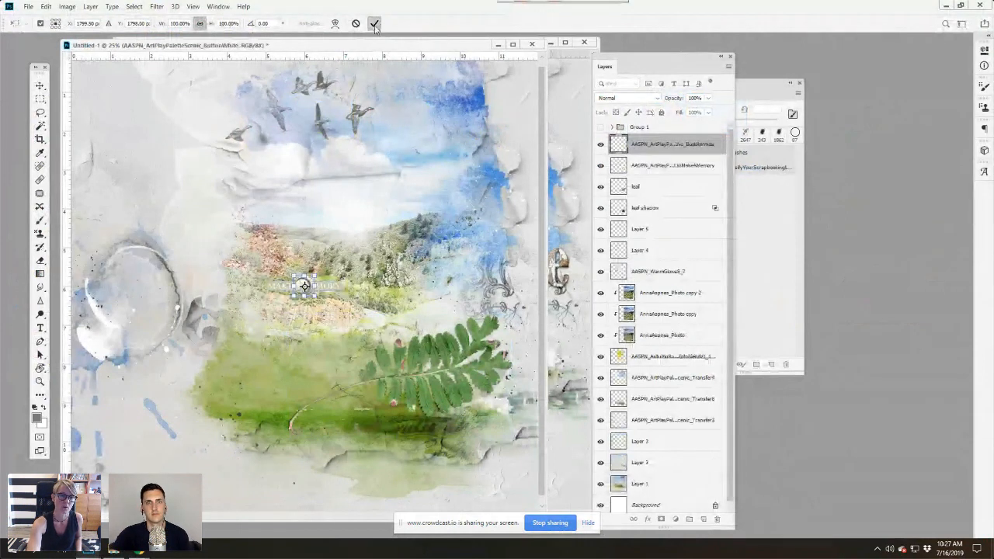
left_click(375, 24)
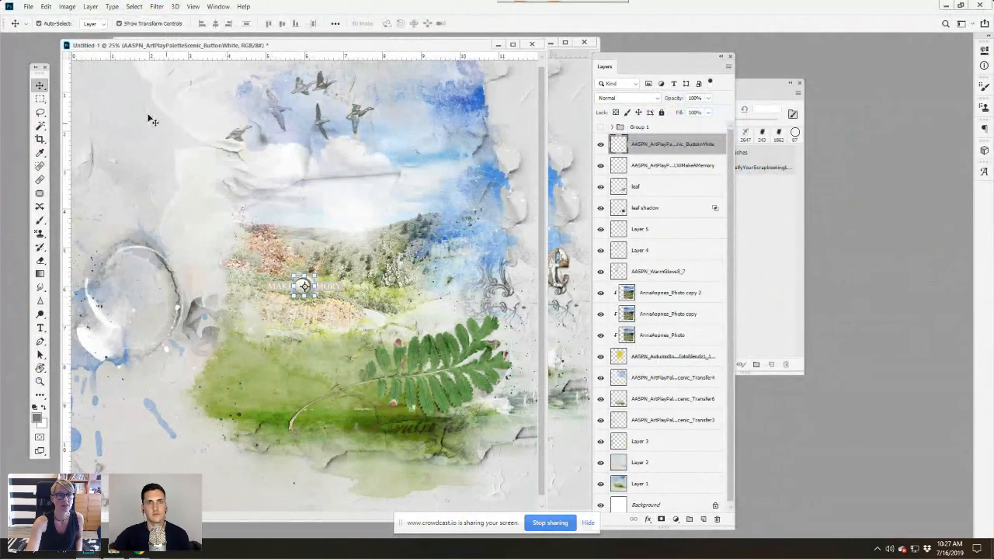
Step: Position the white button on the leaf's stem and the MAKE A MEMORY strip just below the leaf's right end
left_click_drag(304, 285, 462, 364)
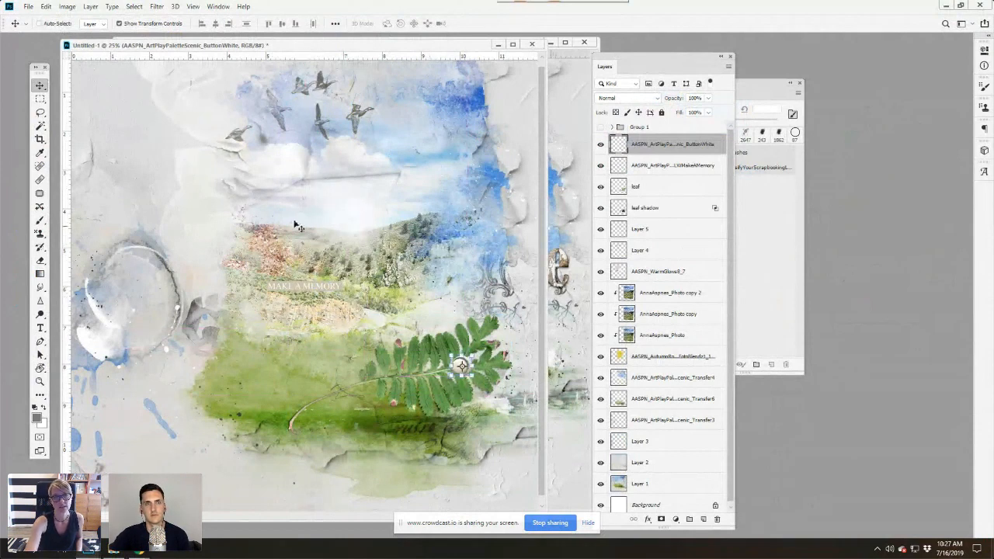
left_click_drag(333, 284, 510, 401)
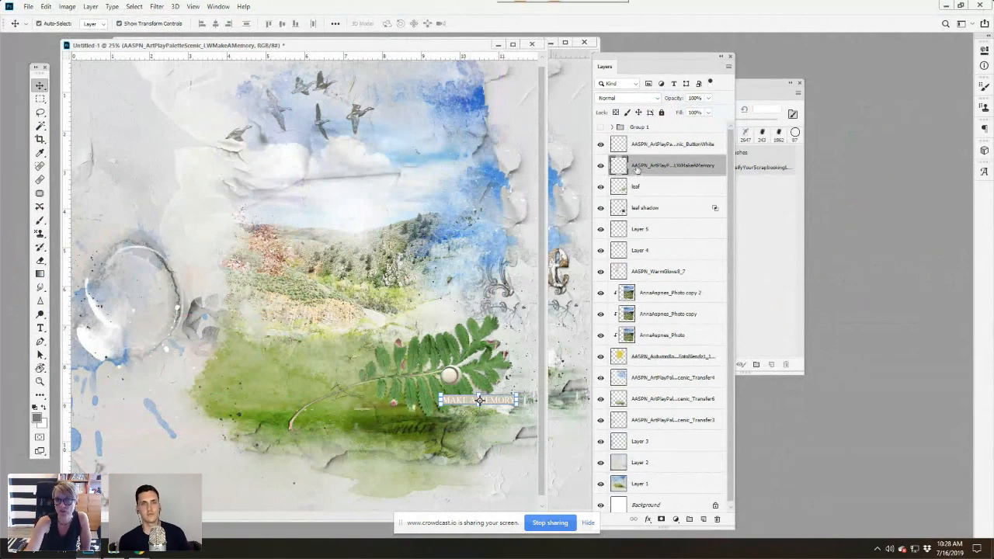
Step: Reorder the MAKE A MEMORY layer beneath the leaf shadow layer, nudge the strip down and right, and scale it down slightly
left_click_drag(633, 165, 639, 220)
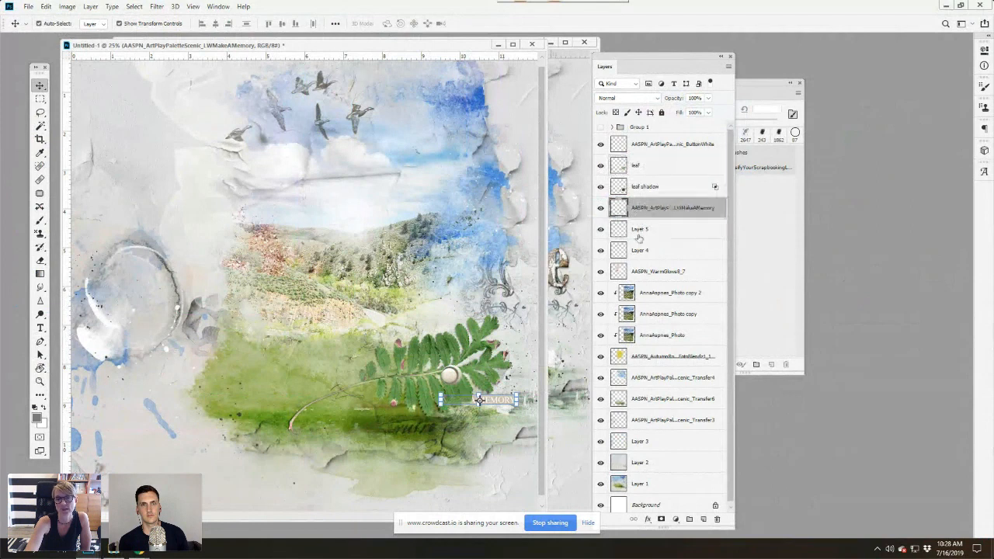
mouse_move(504, 403)
left_mouse_down()
mouse_move(511, 420)
mouse_move(510, 409)
left_mouse_up()
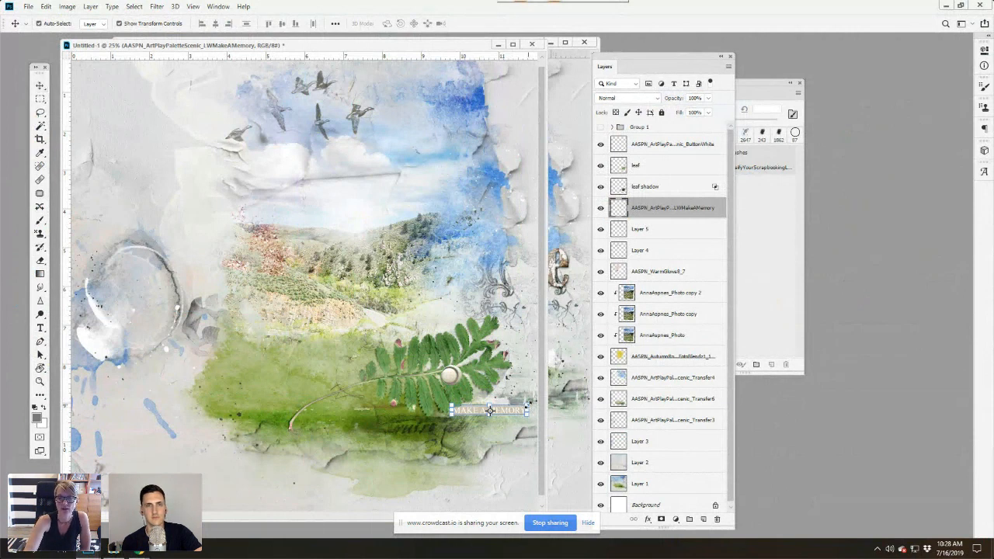
key("ctrl+t")
left_click_drag(528, 404, 504, 413)
key("Return")
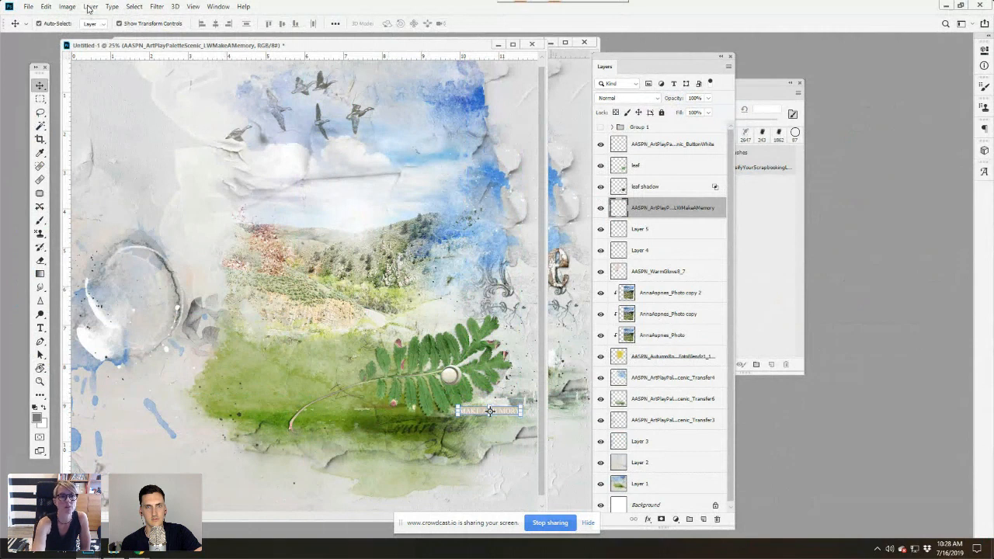
Step: Add a drop shadow layer style to the MAKE A MEMORY strip with a 120° angle
left_click(89, 8)
mouse_move(108, 110)
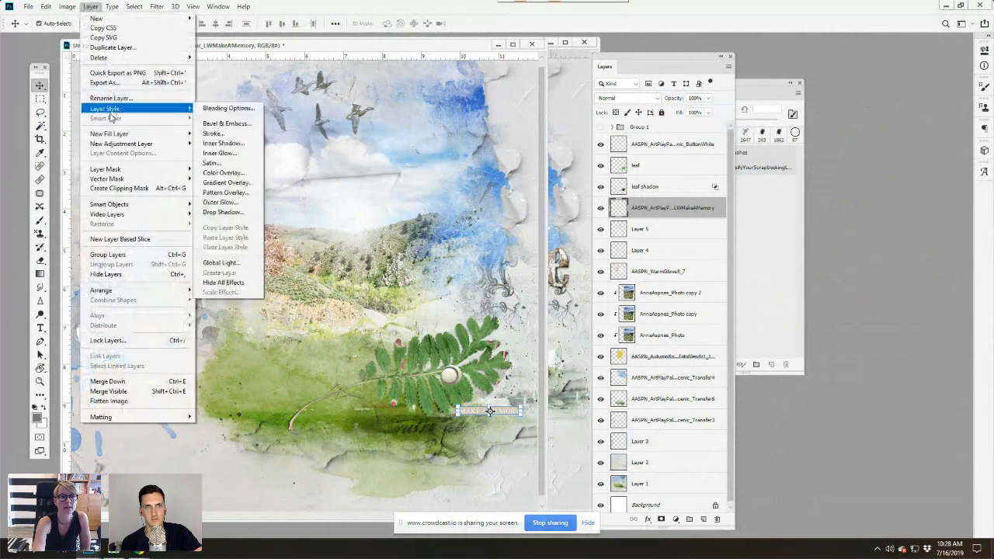
left_click(218, 213)
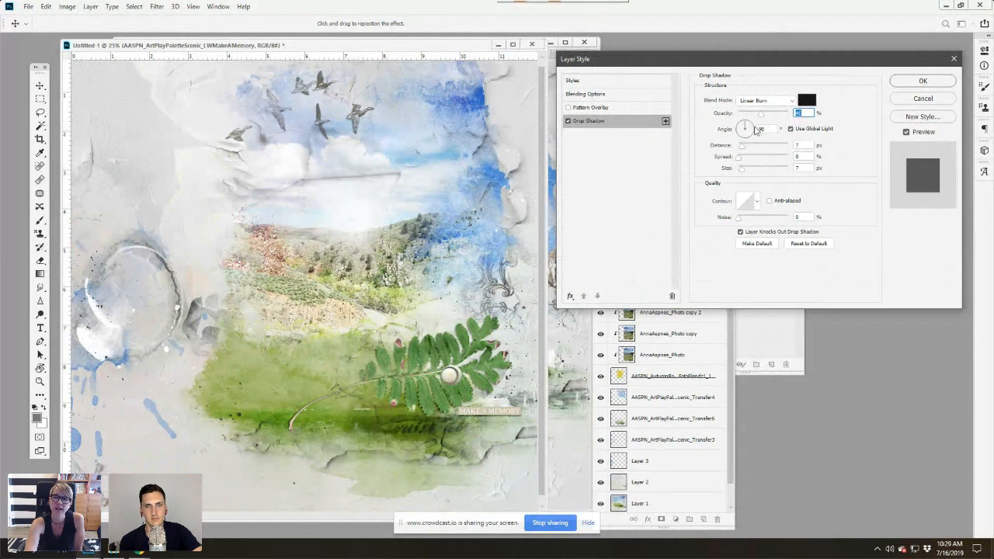
key("Tab")
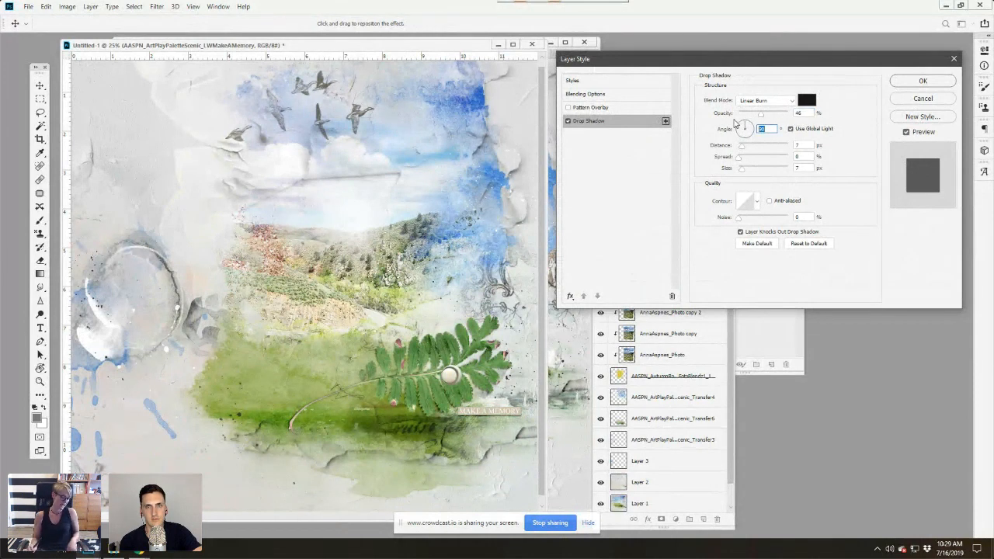
type("120")
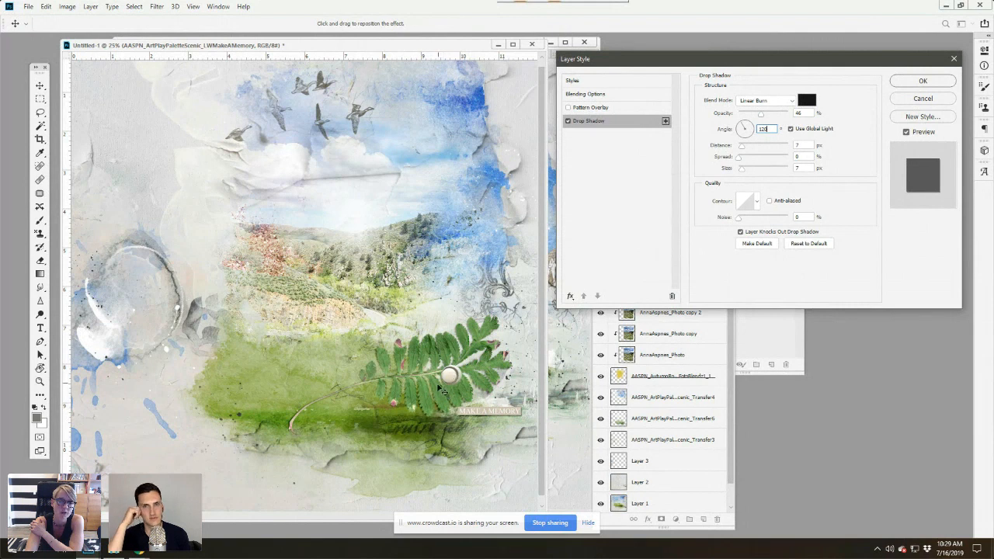
Step: Try drop shadow distances of 2 px and 5 px on the MAKE A MEMORY strip
key("Tab")
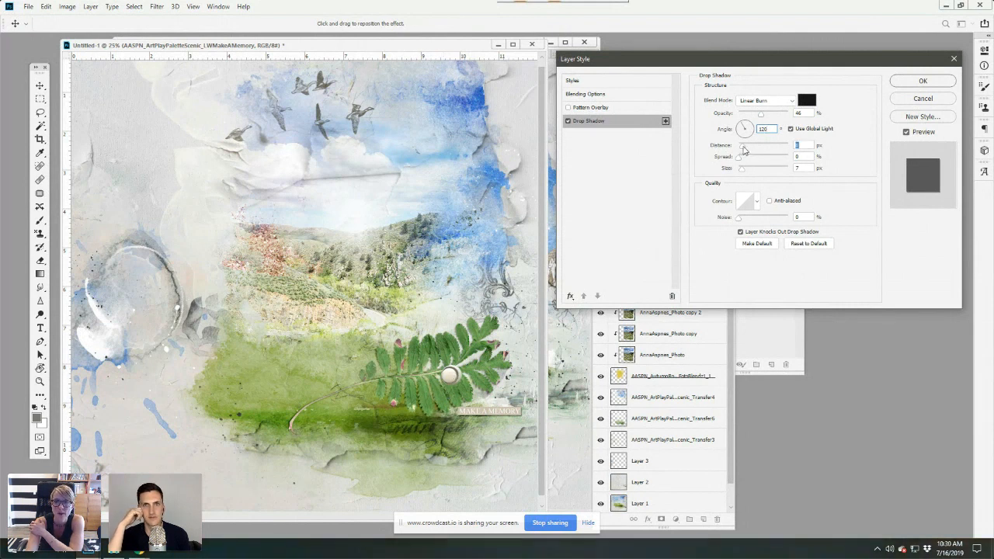
left_click_drag(740, 149, 737, 148)
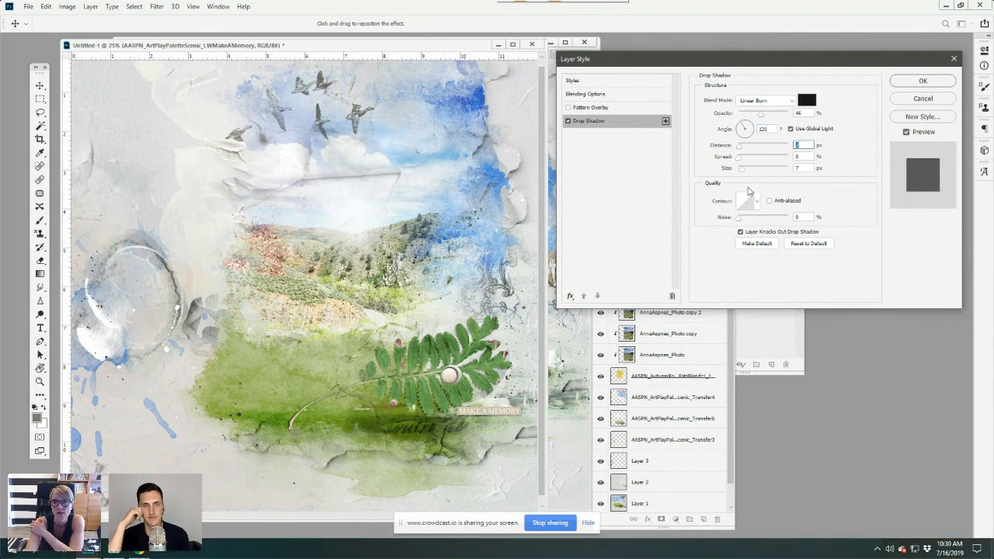
type("2")
key("Tab")
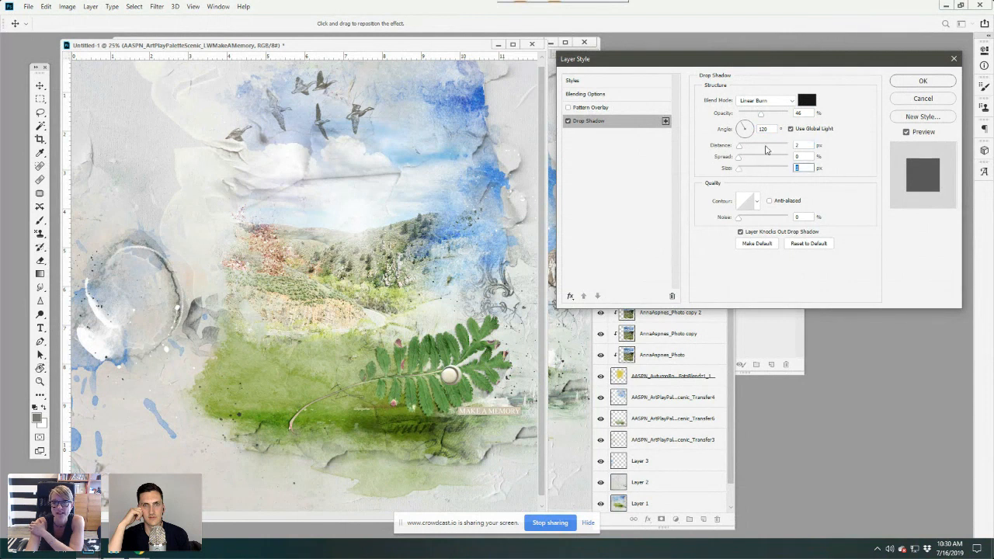
mouse_move(740, 151)
left_mouse_down()
mouse_move(770, 147)
mouse_move(743, 148)
left_mouse_up()
type("5")
key("Tab")
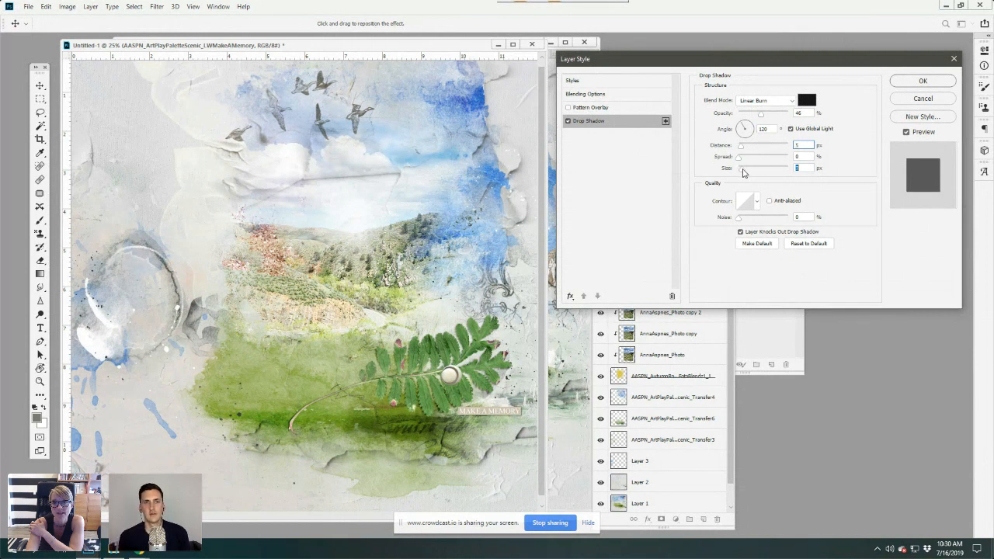
Step: Set the strip's drop shadow distance to 2 px and size to 2 px, and apply the style
left_click(800, 145)
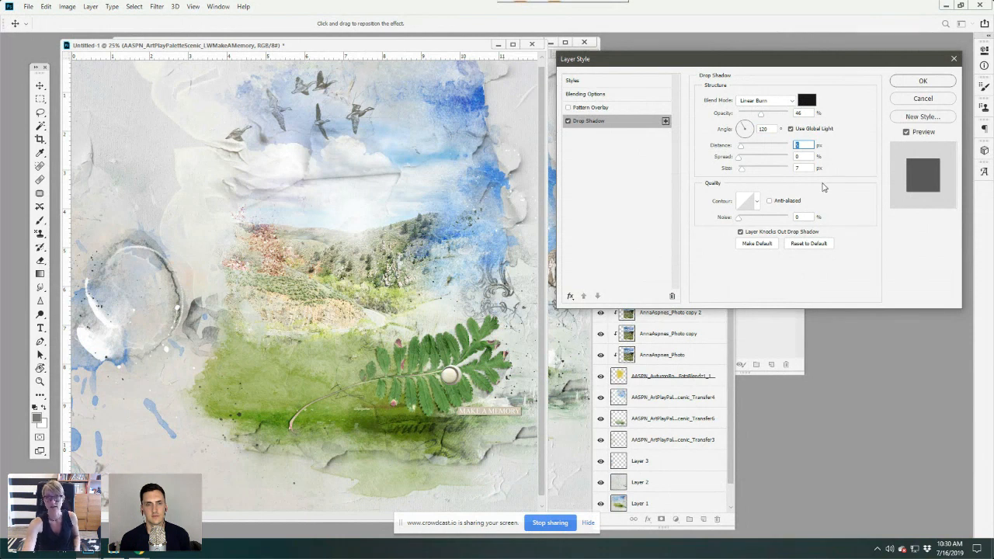
type("2")
left_click_drag(802, 168, 752, 179)
type("2")
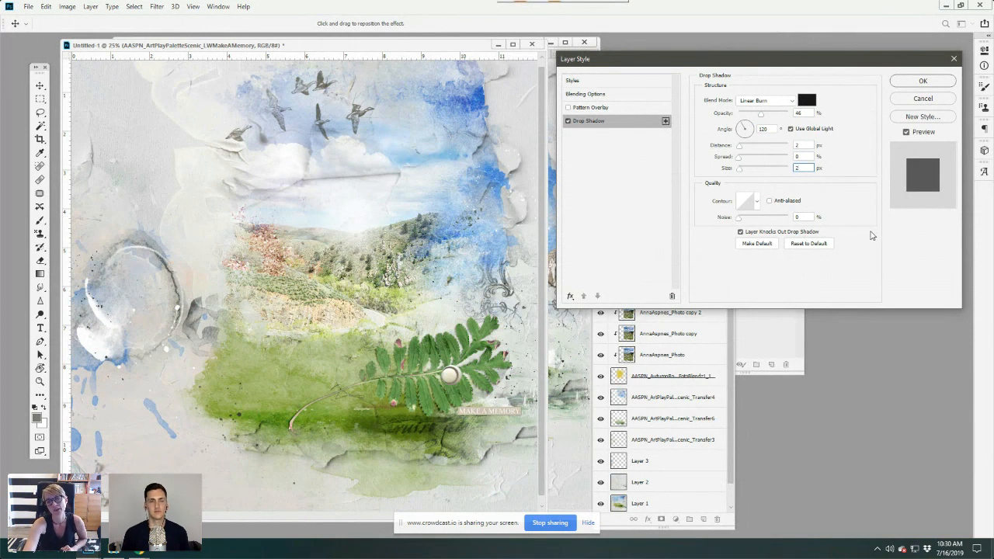
left_click(923, 81)
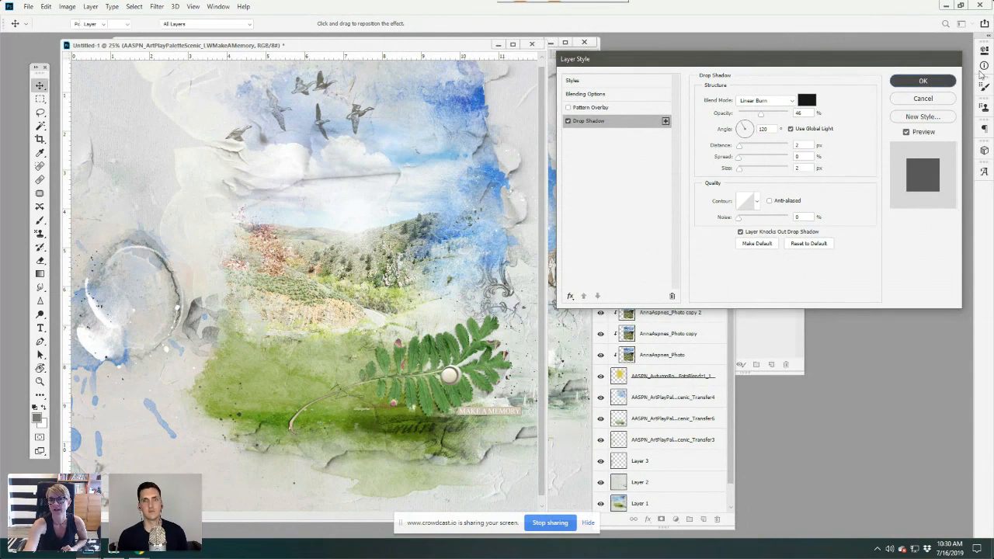
Step: Add a drop shadow layer style to the white button layer
left_click(679, 147)
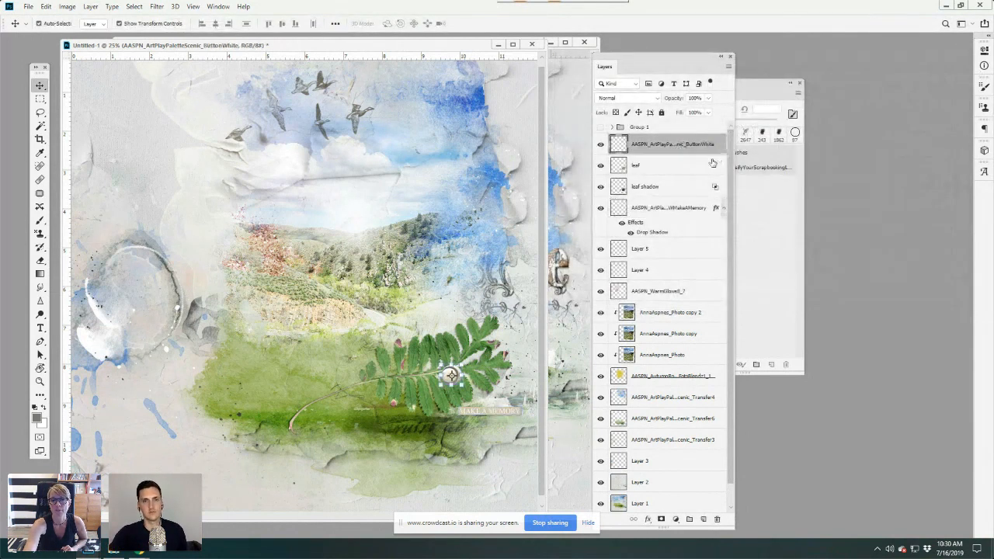
left_click(91, 7)
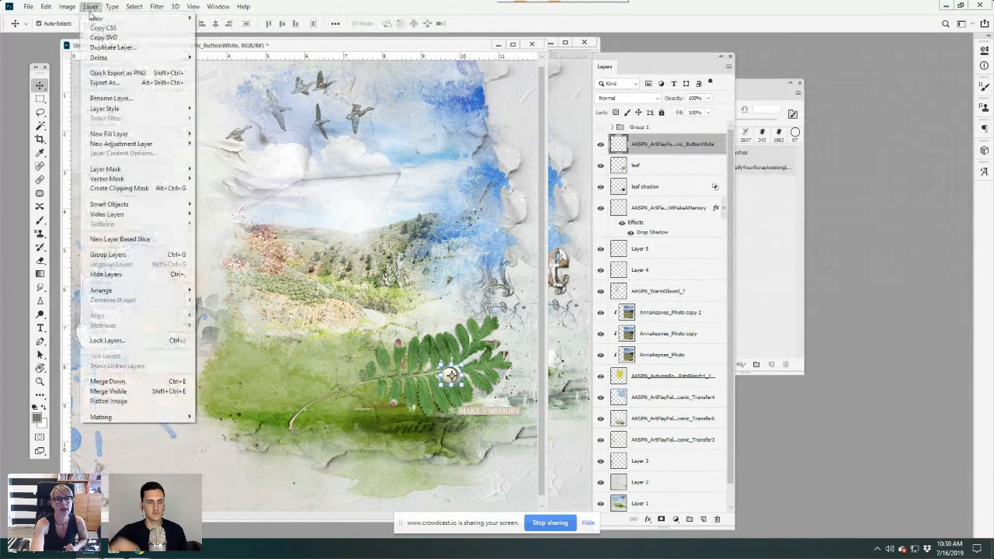
mouse_move(140, 109)
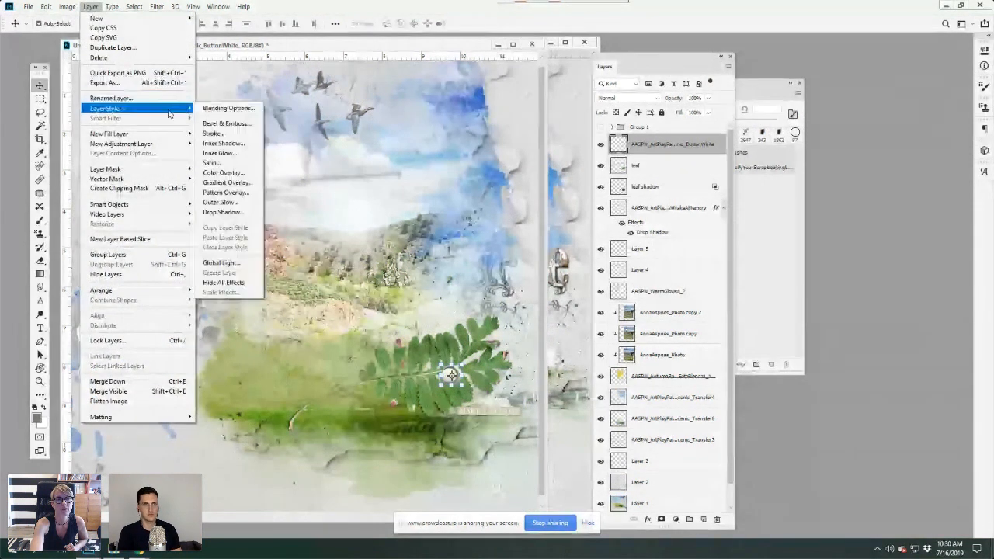
left_click(223, 213)
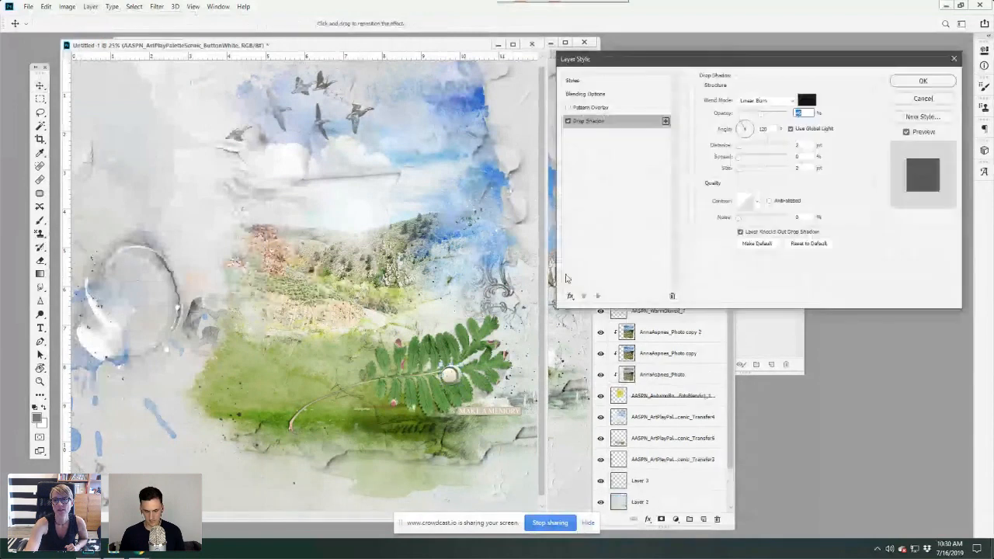
Step: Set the button's drop shadow distance to 12 px and size to 10 px, lower its opacity, and apply the style
type("46")
key("Tab")
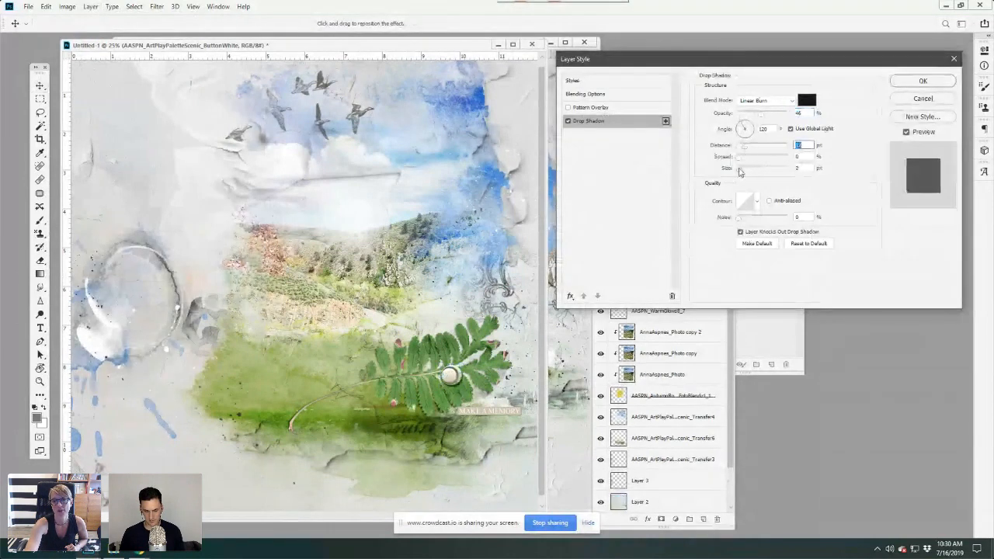
key("Tab")
key("Tab")
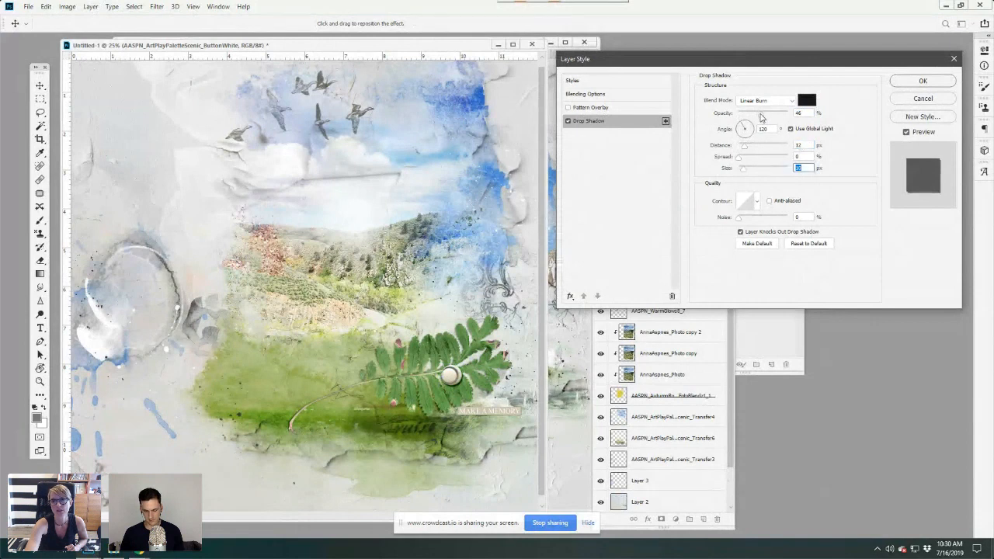
left_click_drag(761, 116, 753, 119)
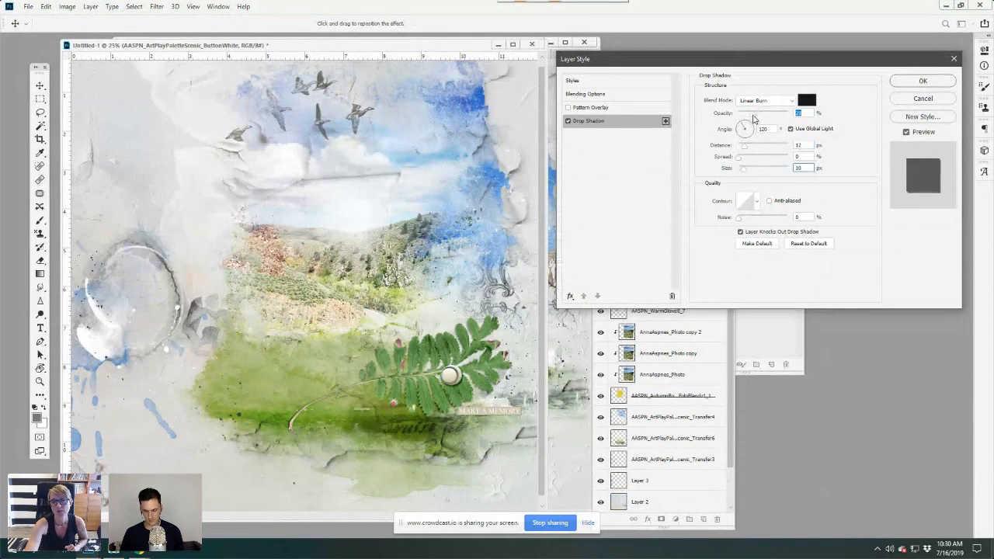
left_click(922, 81)
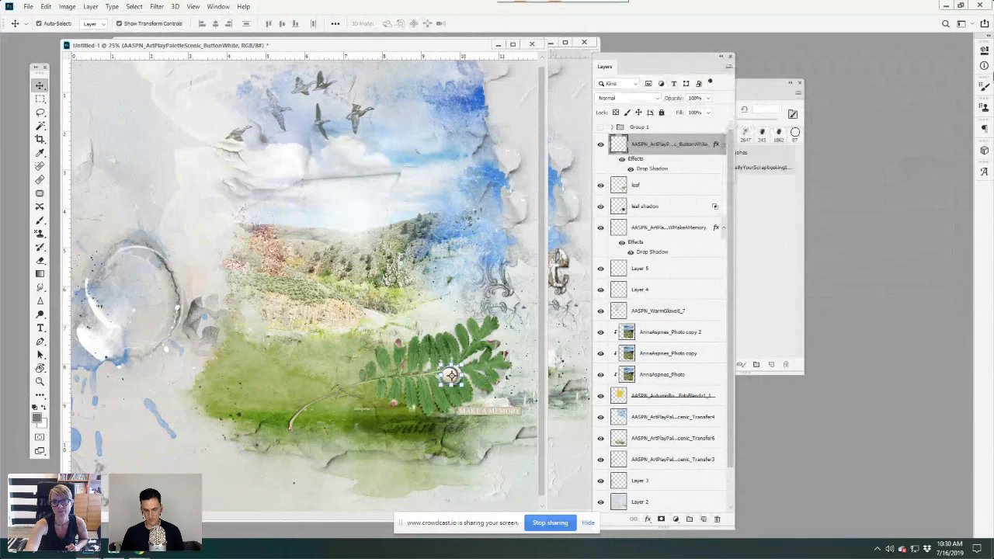
Step: Stamp the 413 px thread brush from the AASPN_ArtsifyYourScrapbooking set in black over the white button on a new top layer
left_click(703, 519)
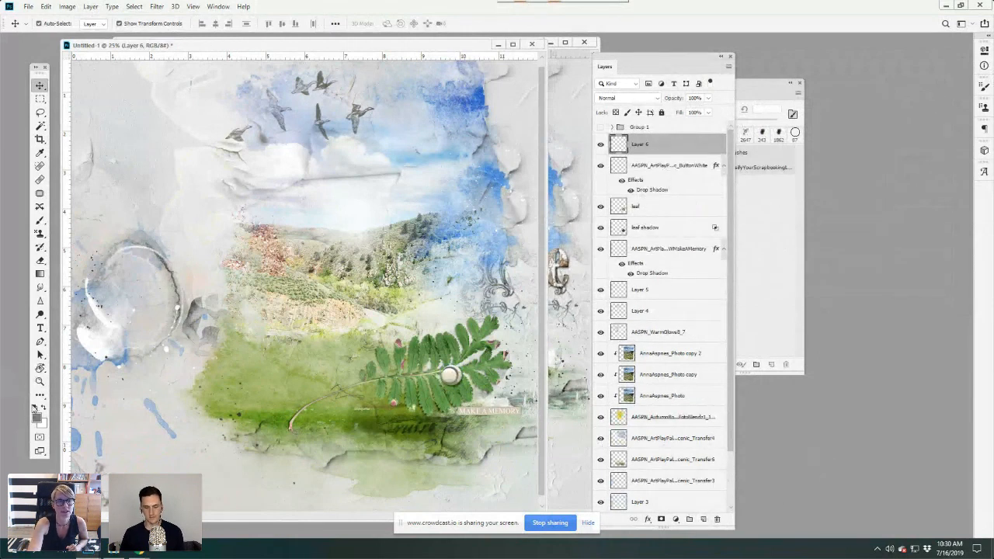
left_click(39, 220)
left_click(42, 24)
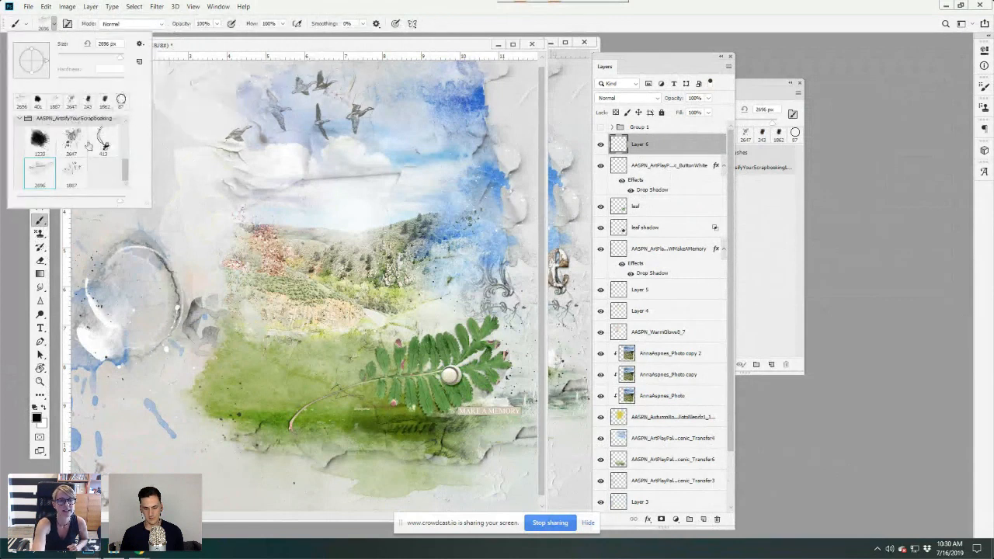
left_click(103, 140)
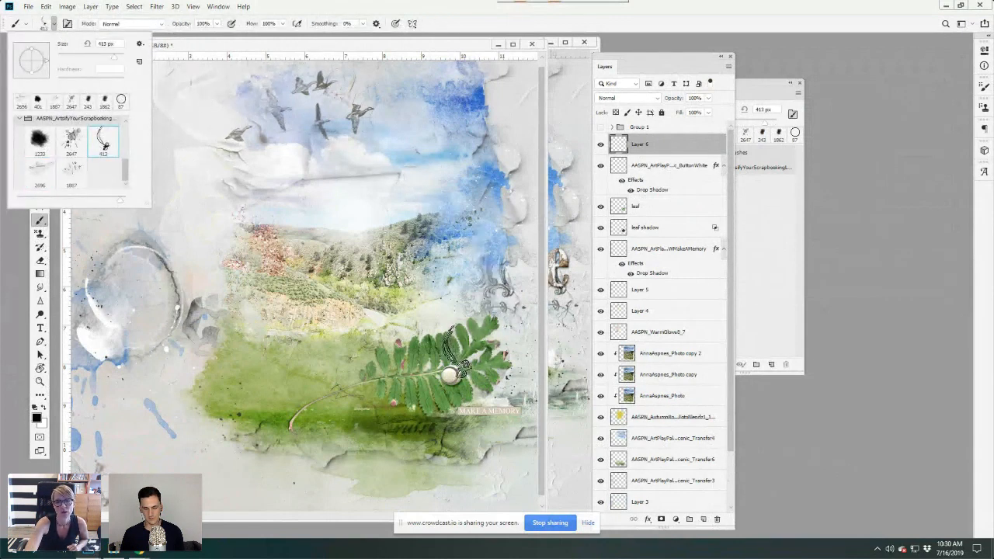
left_click(456, 364)
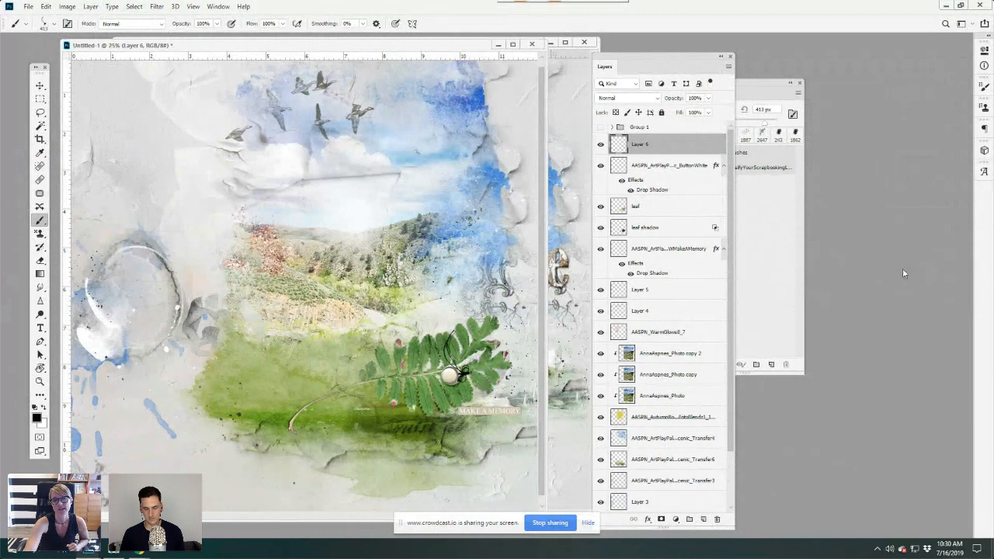
left_click(40, 86)
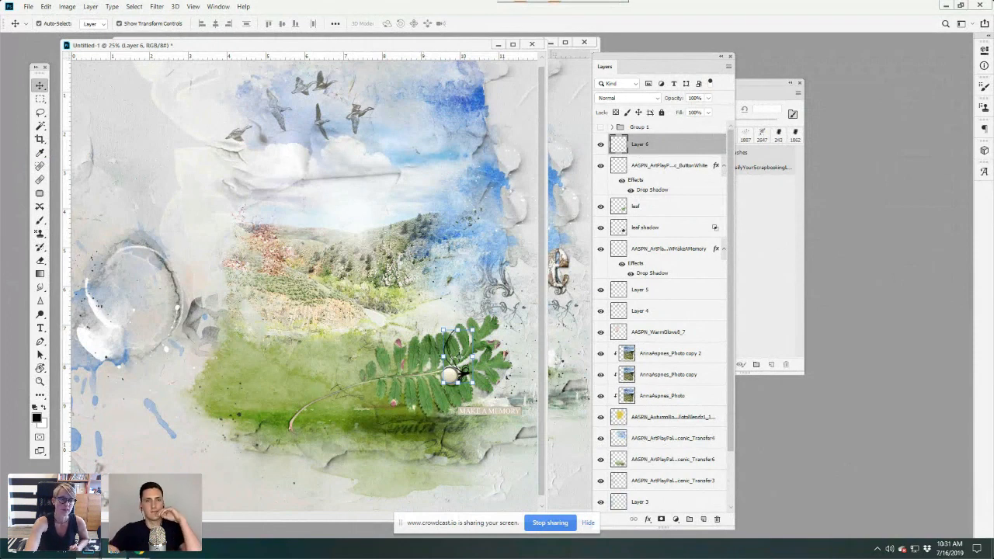
Step: Switch to File Explorer and open AASPN_MultiMediaFlowers3_1.psd from the MultiMedia Flowers No 3 folder in Photoshop
left_click(139, 550)
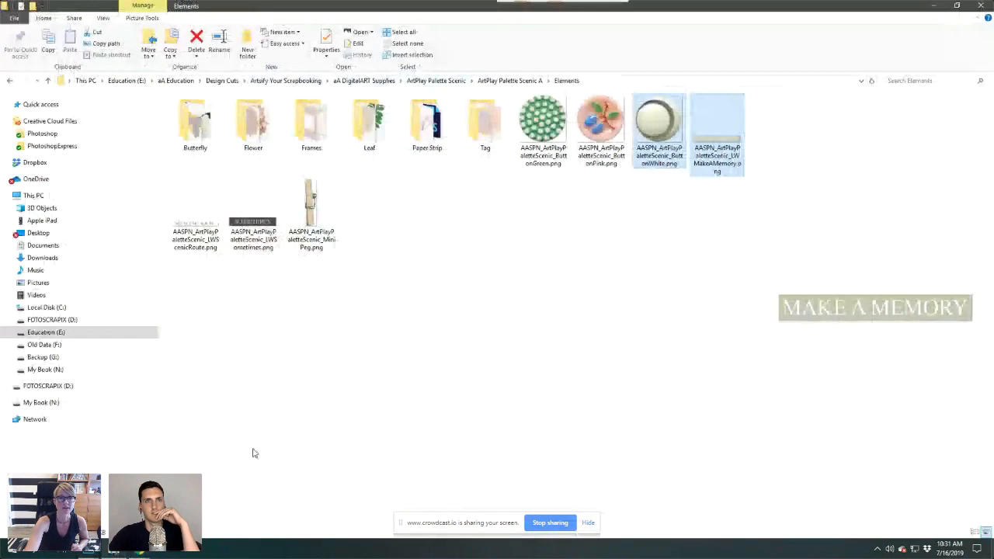
left_click(366, 81)
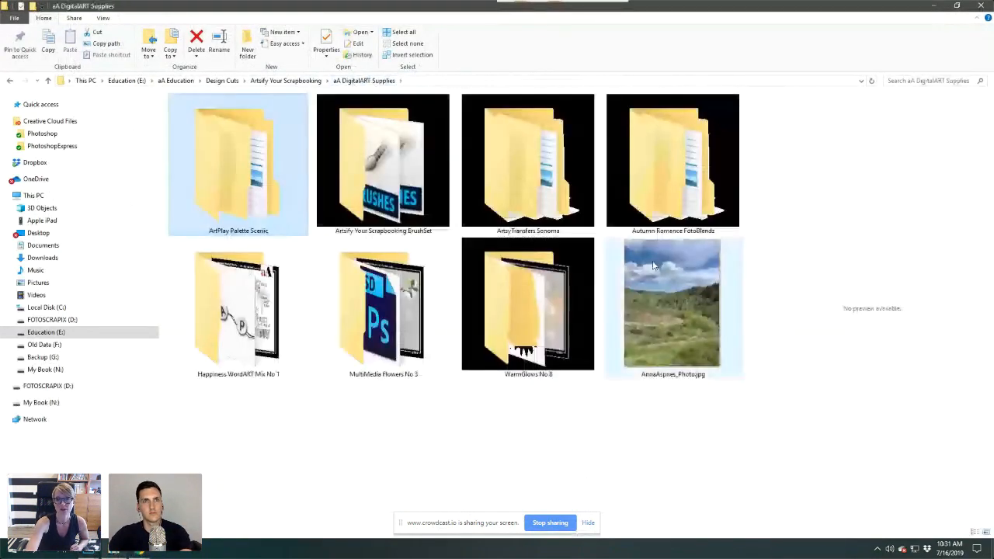
double_click(384, 311)
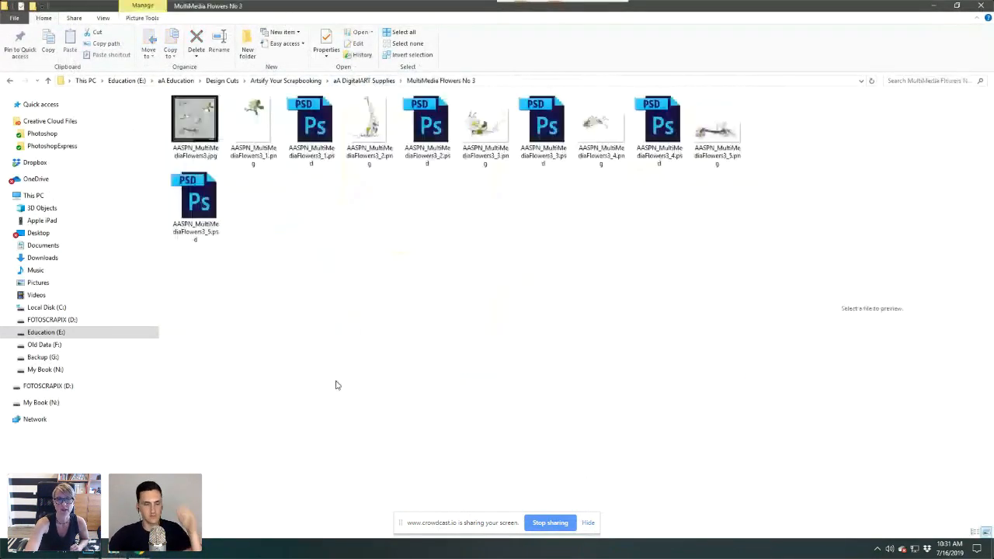
left_click(260, 121)
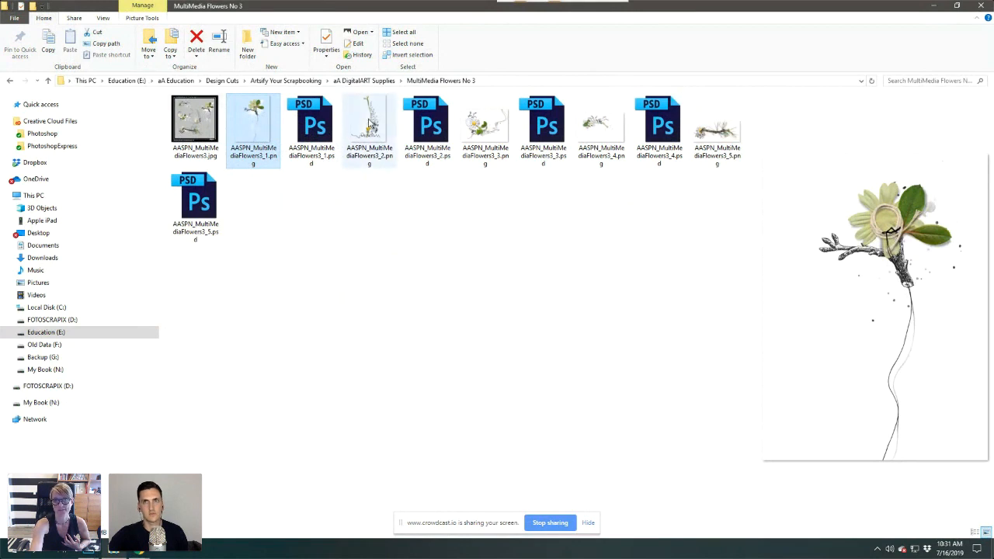
left_click(316, 132)
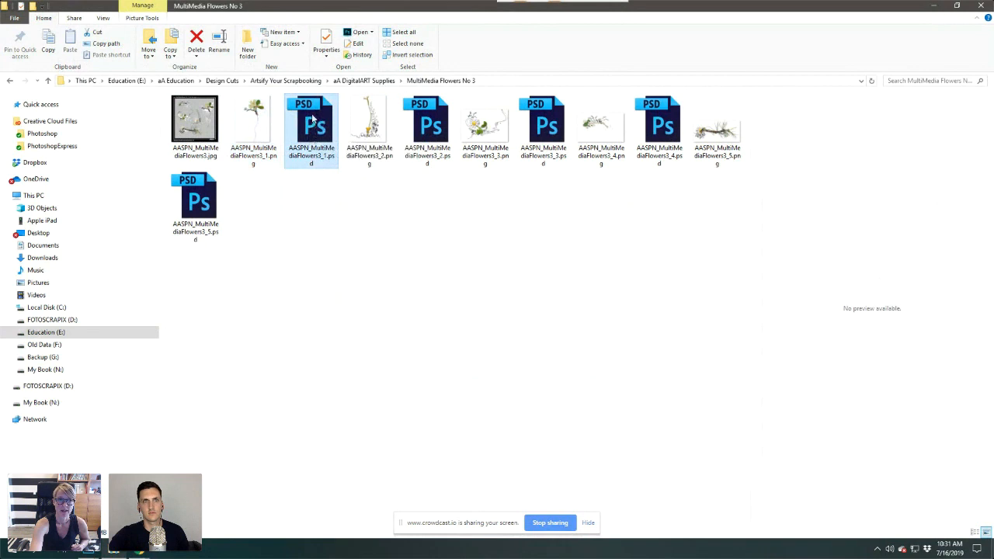
left_click_drag(316, 134, 454, 375)
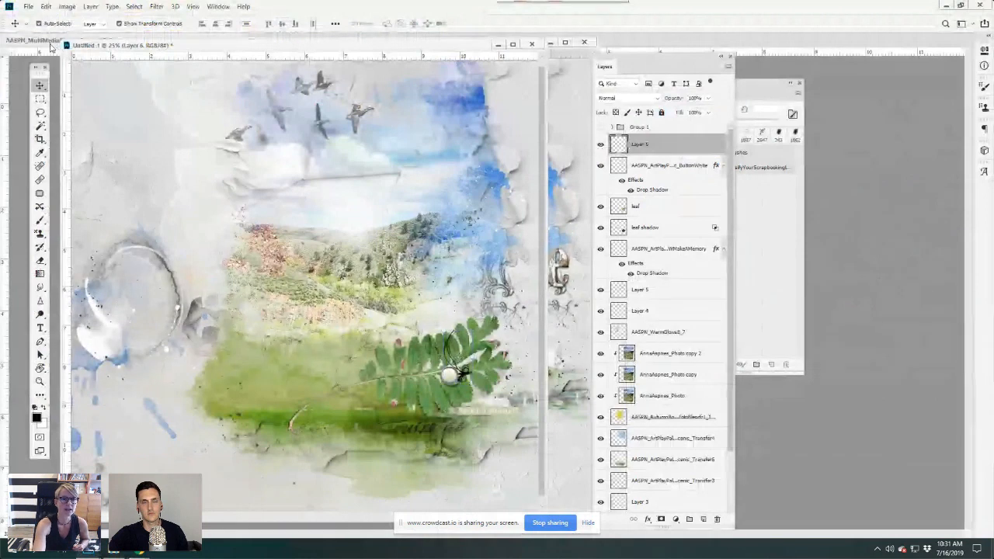
Step: Float the MultiMediaFlowers3_1 document and copy all its layers onto the white paint ring area of the composition
left_click_drag(51, 46, 47, 124)
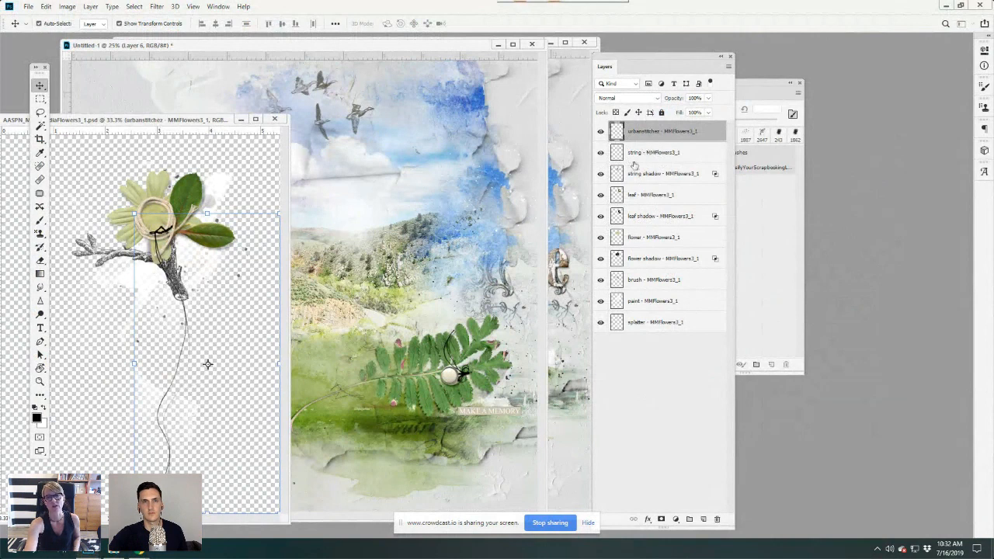
left_click(637, 322, "shift")
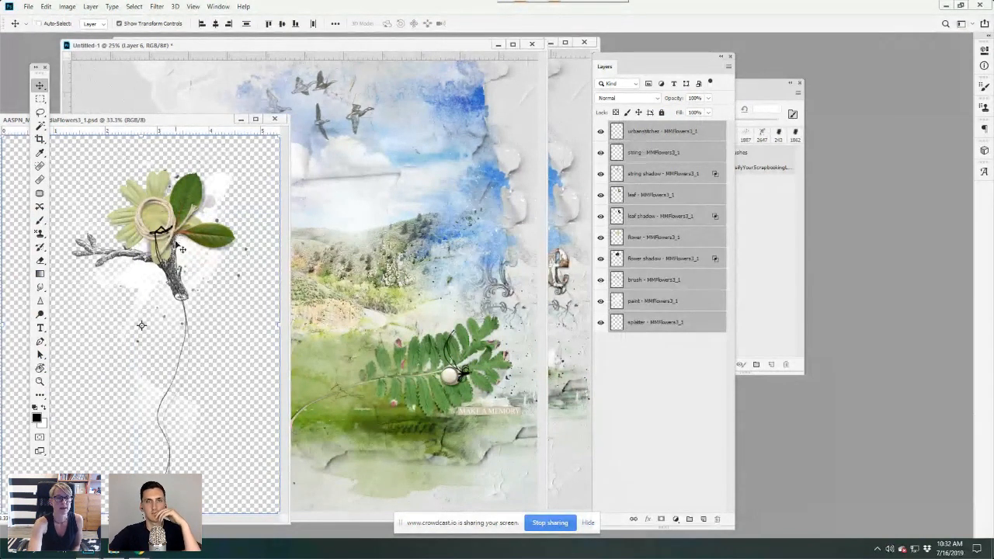
left_click_drag(177, 241, 126, 317)
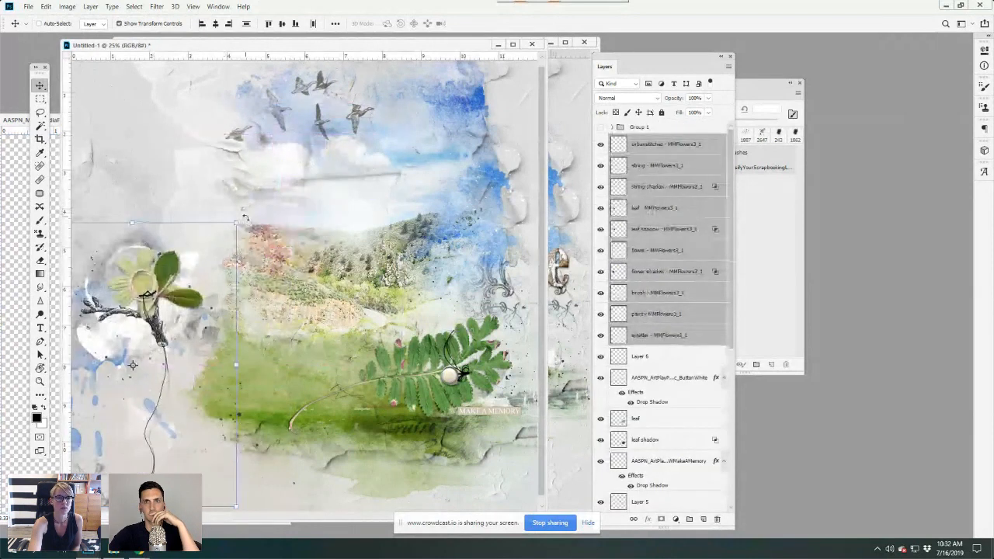
Step: Rotate the flower cluster layers about 86° clockwise and position them over the white paint ring
left_click_drag(240, 218, 242, 421)
left_click_drag(218, 374, 144, 346)
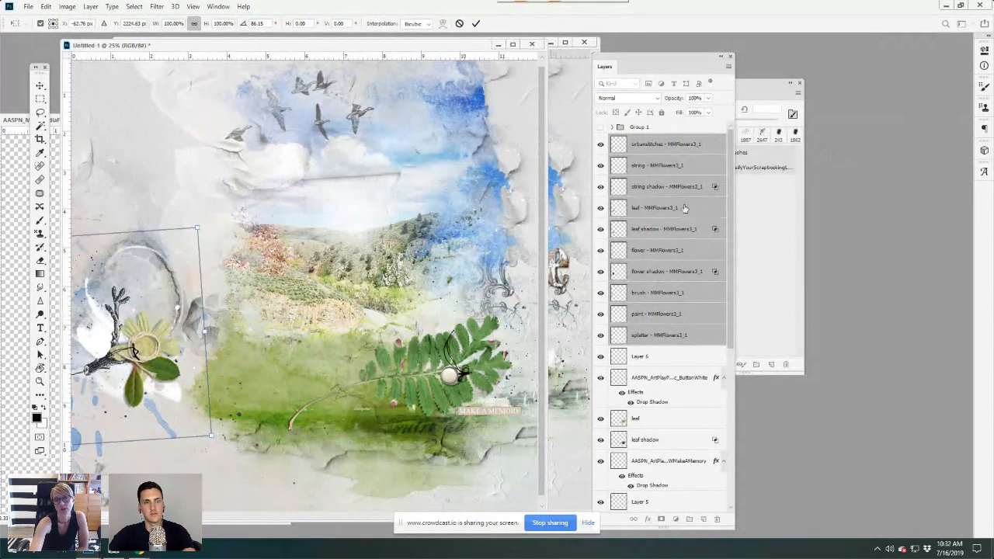
left_click(477, 24)
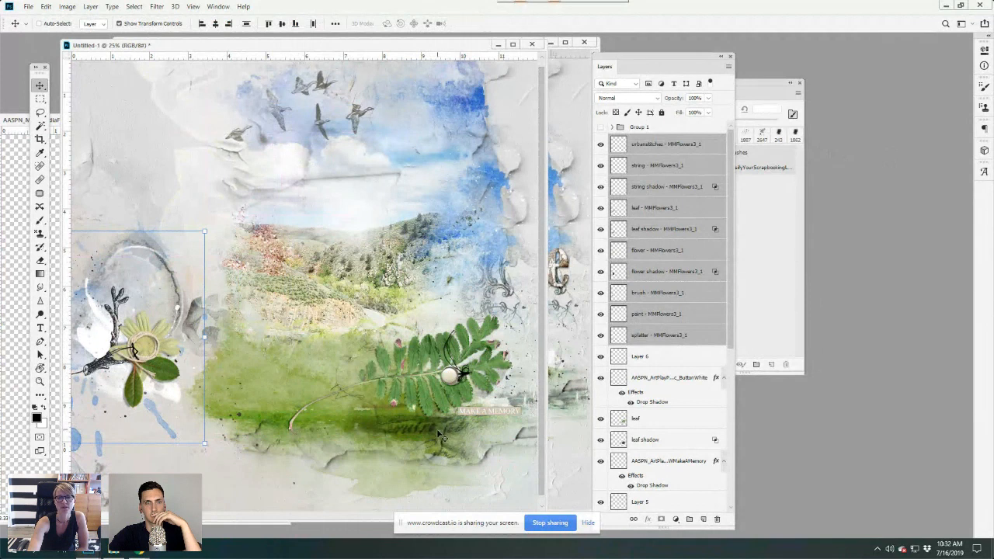
Step: Group the flower cluster layers, hide the group, and close the MultiMediaFlowers3_1 document
left_click(91, 7)
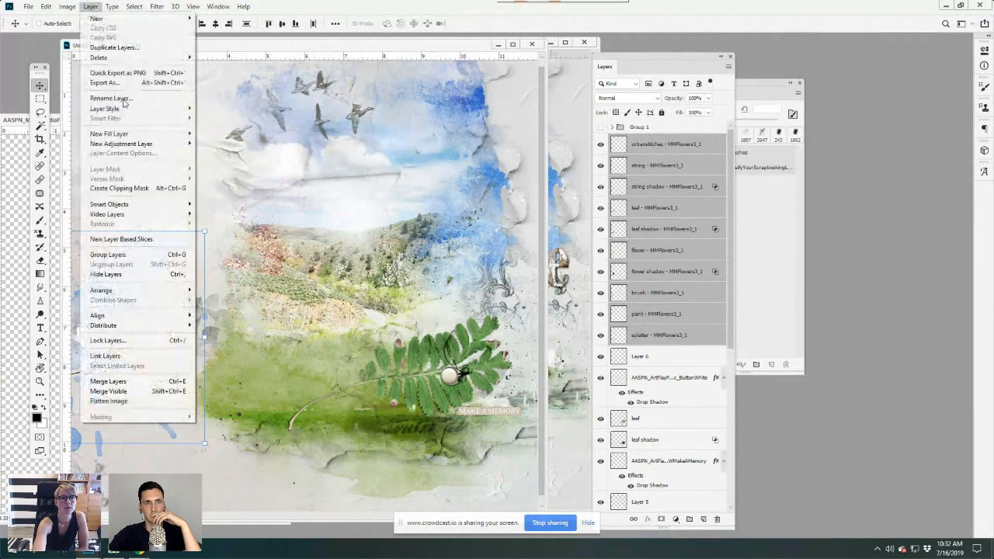
left_click(124, 250)
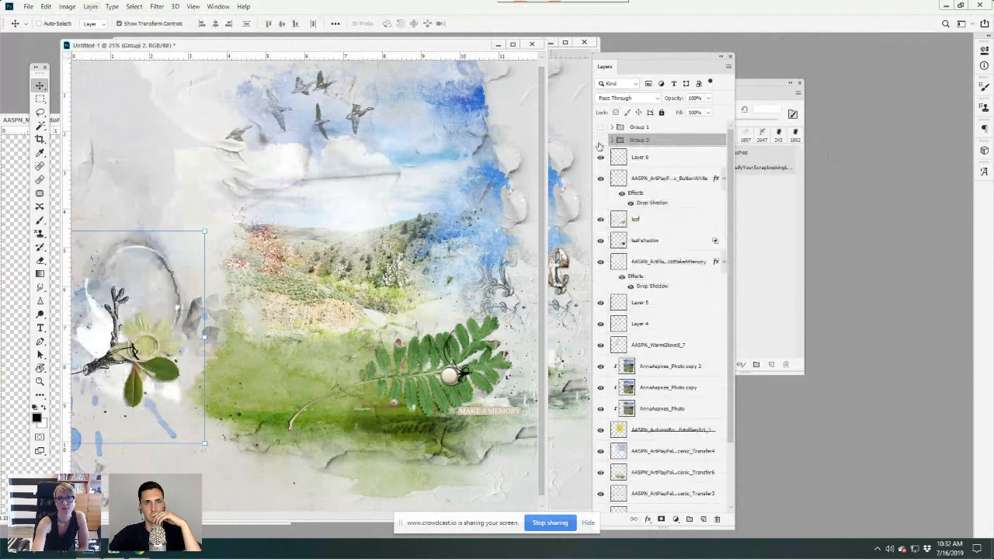
key("ctrl+comma")
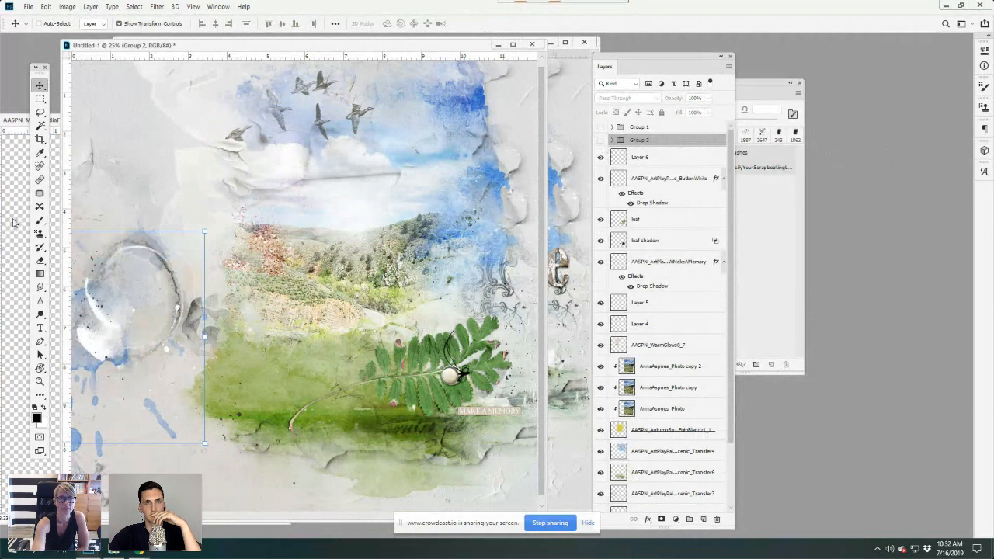
left_click(13, 222)
left_click(274, 119)
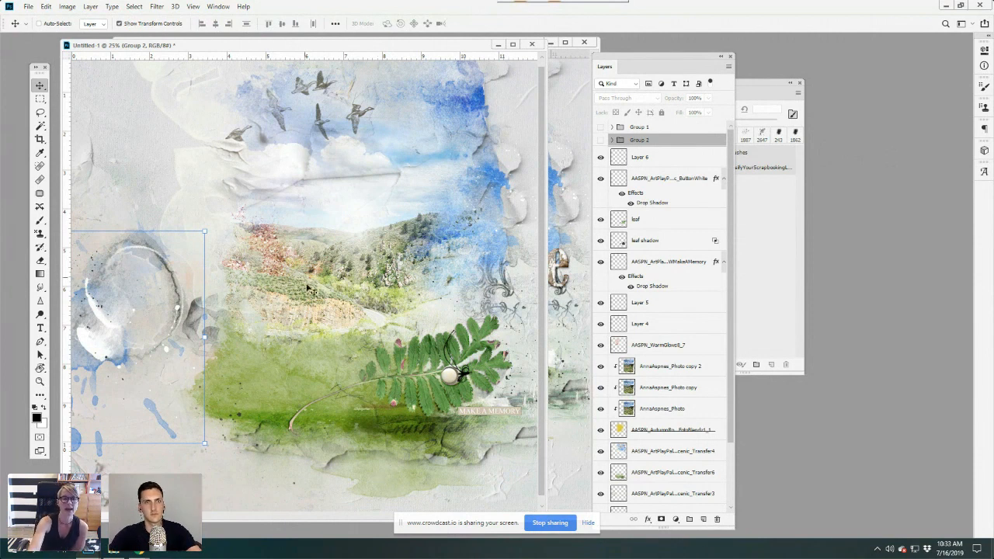
Step: Browse the Happiness WordART Mix No 1 folder in File Explorer and preview the BTHappy and WAFollowYourBliss word art files
left_click(117, 551)
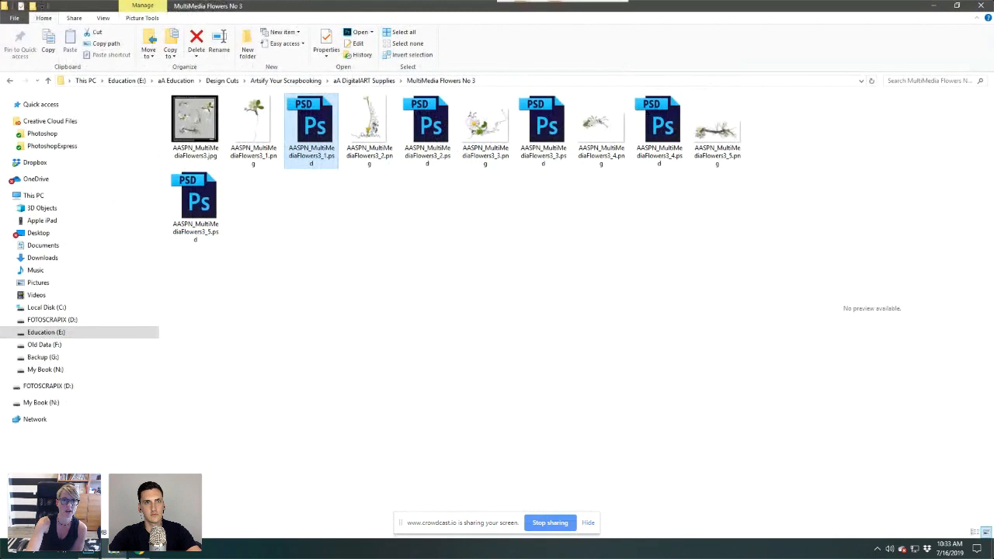
left_click(361, 81)
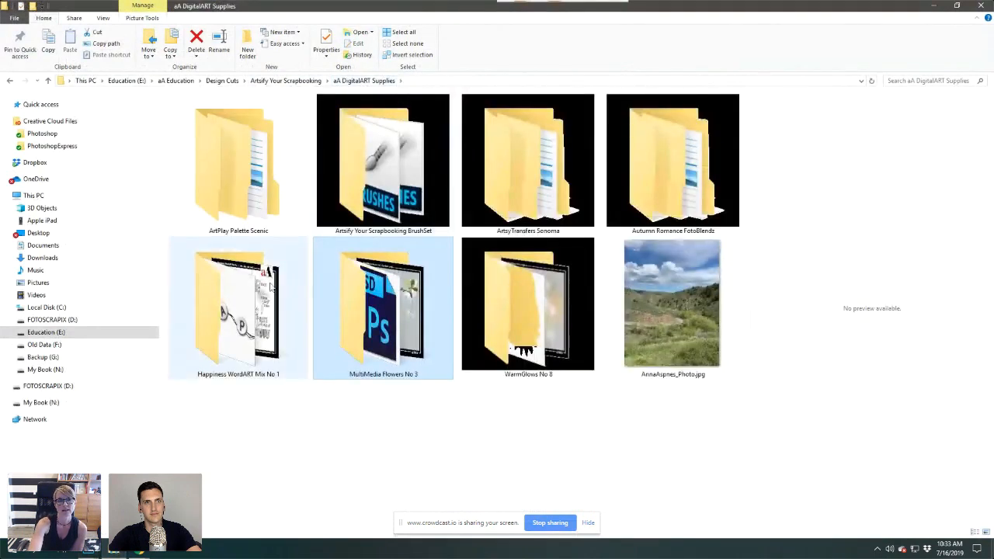
double_click(263, 294)
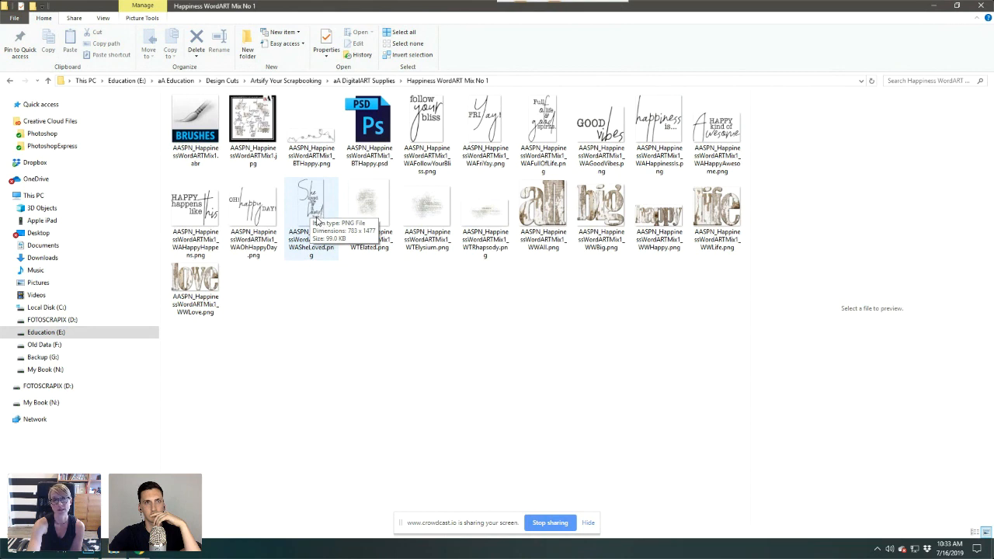
left_click(316, 141)
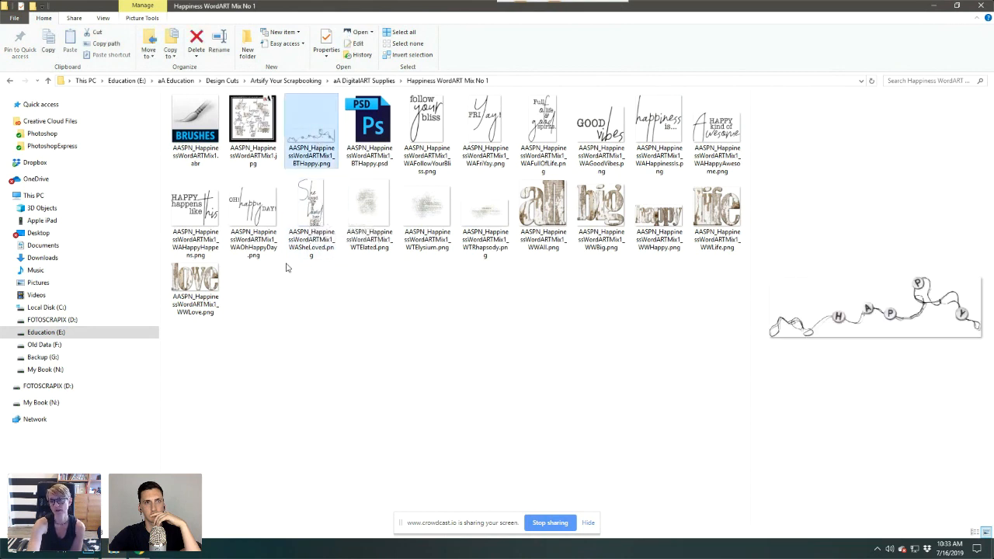
left_click(386, 131)
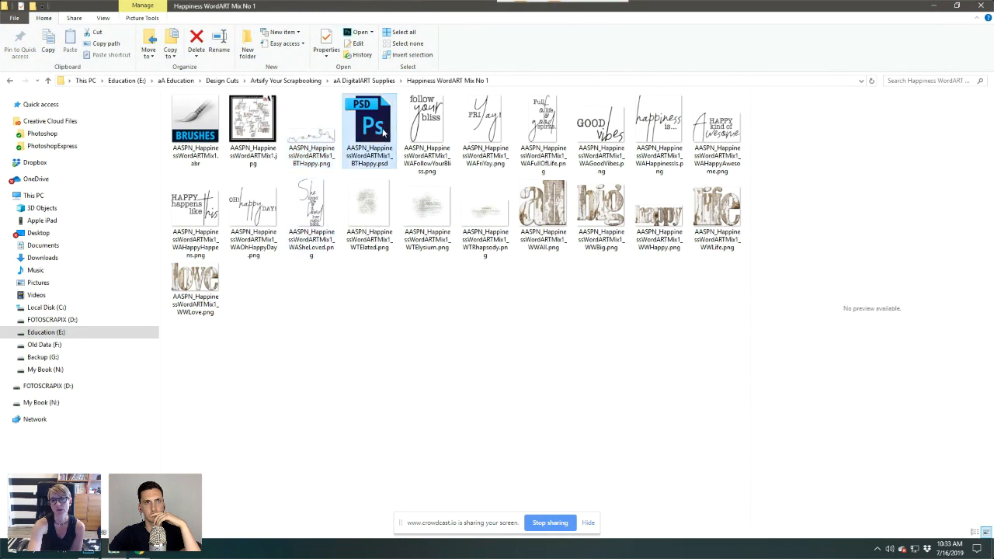
left_click(312, 131)
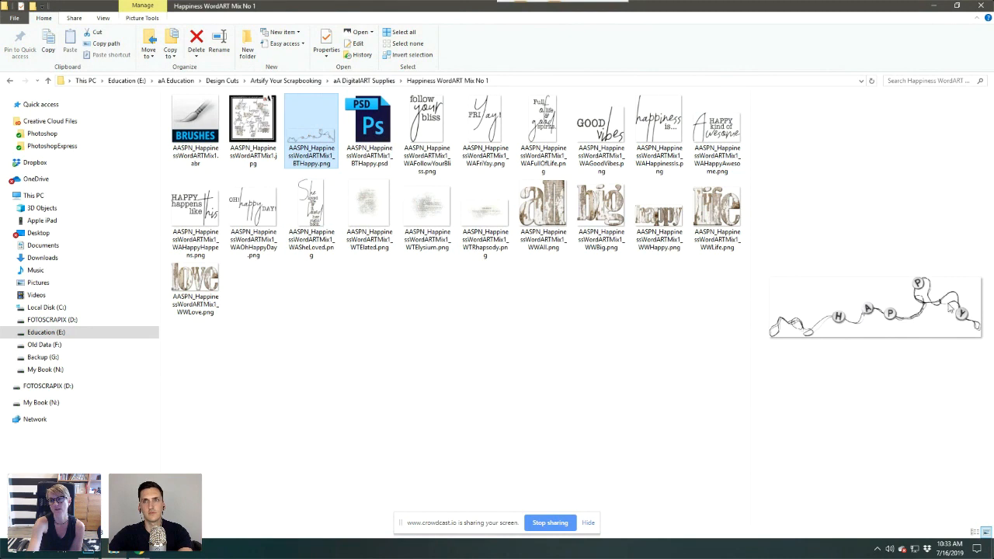
left_click(434, 130)
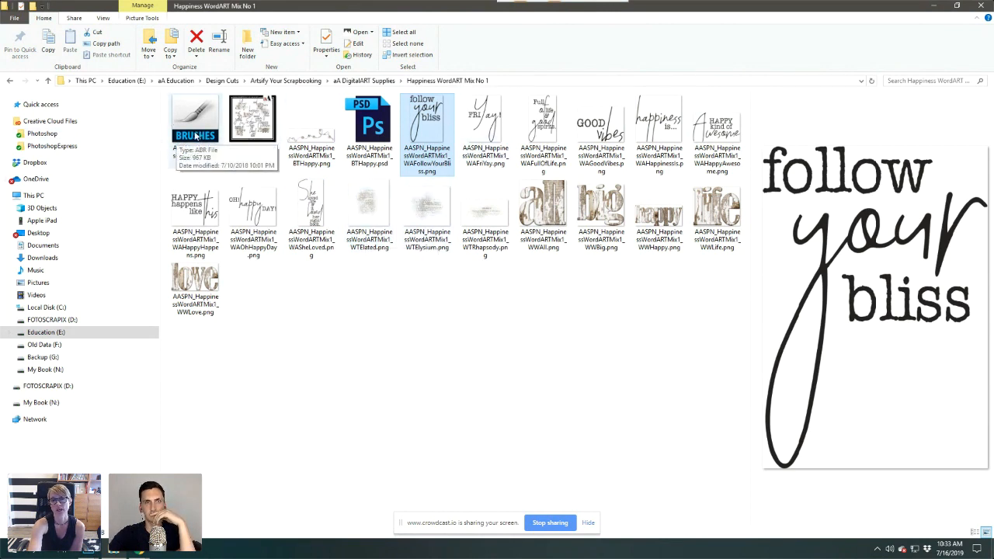
Step: Preview the WTElated, WTElysium and WWAll word art files in the Happiness WordART Mix No 1 folder
left_click(368, 211)
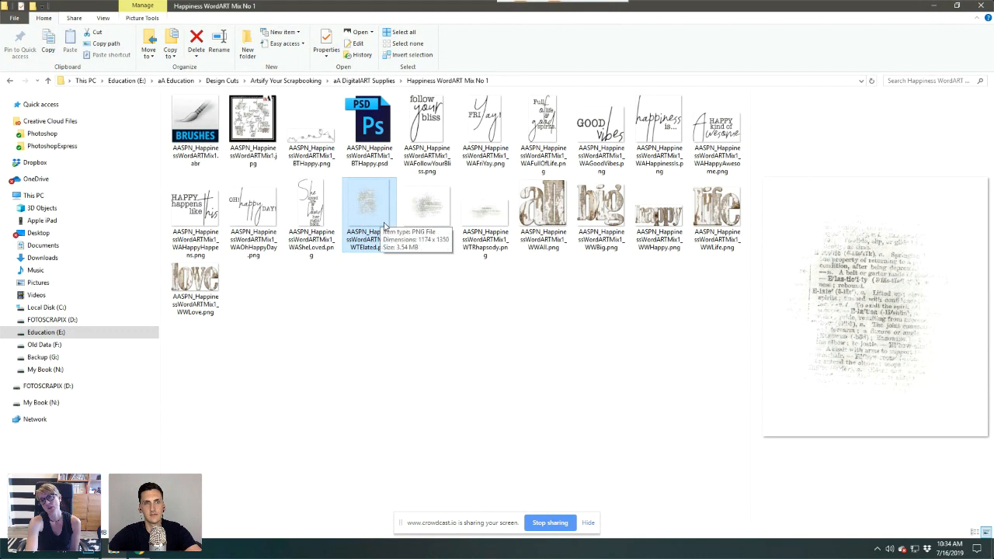
left_click(435, 212)
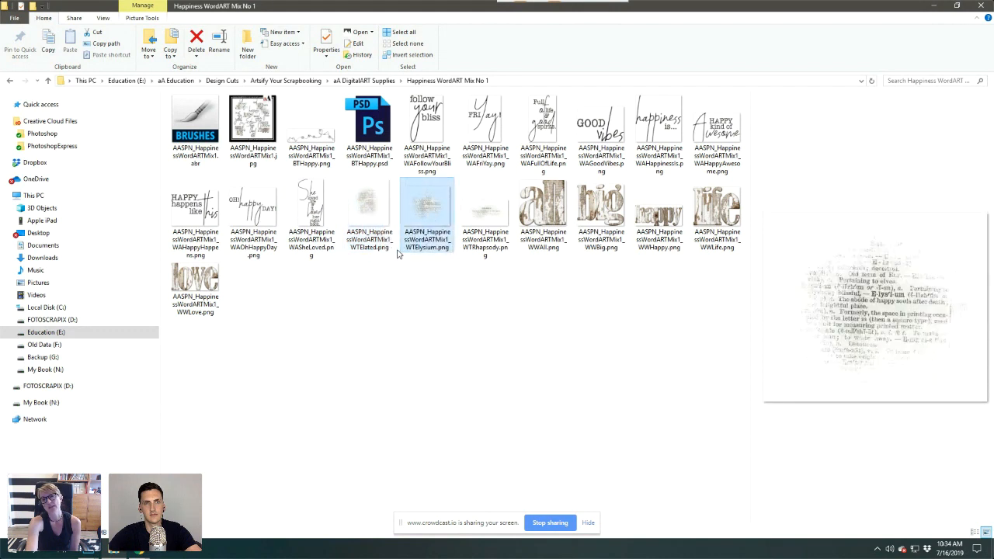
left_click(530, 219)
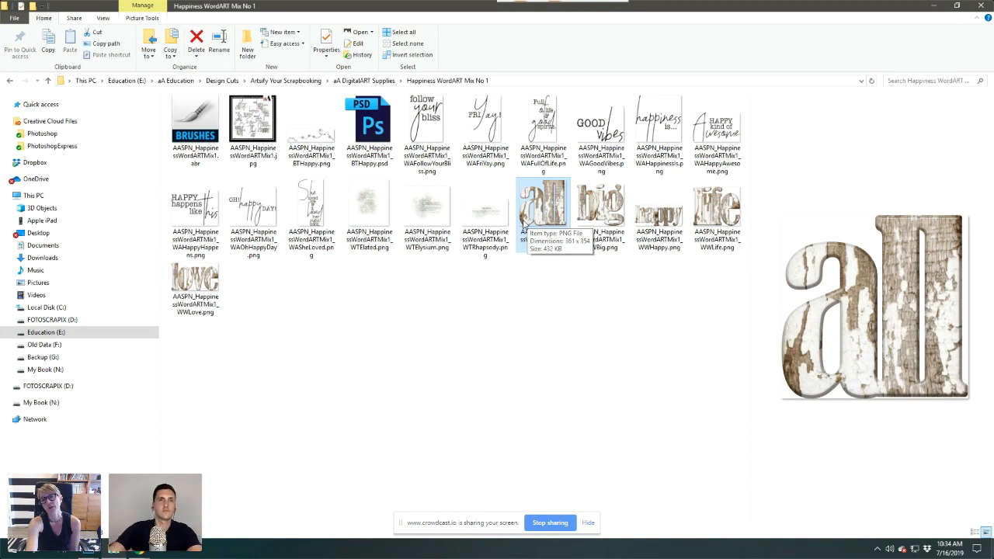
Step: Place the BTHappy, WAFollowYourBliss, WTElated and WWLove PNG files together into the Photoshop composition at their original size
left_click(323, 134)
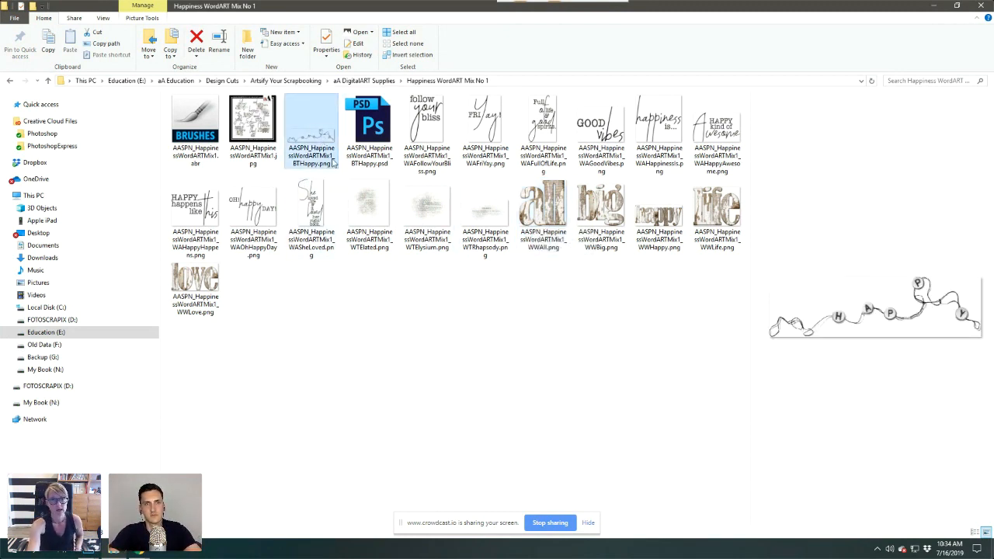
left_click(431, 122, "ctrl")
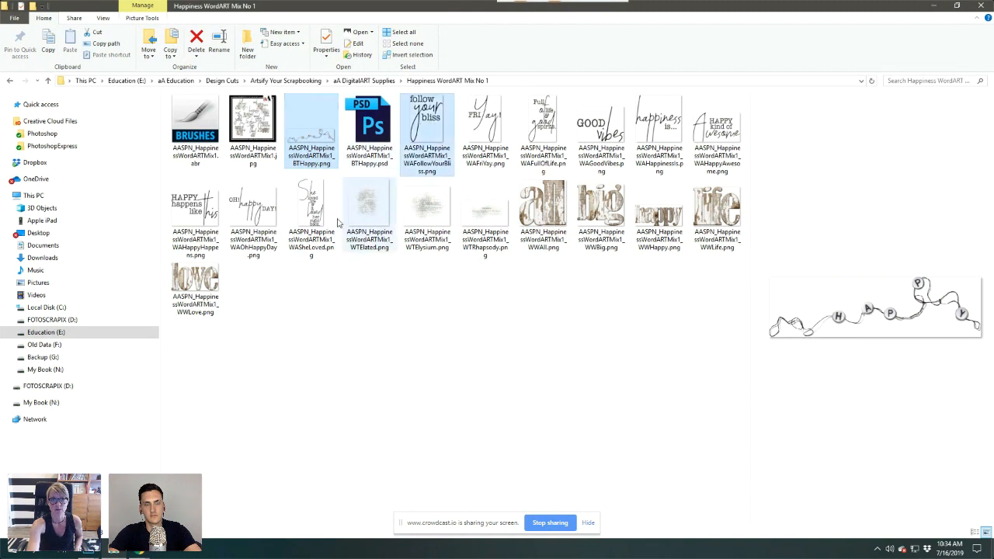
left_click(382, 218, "ctrl")
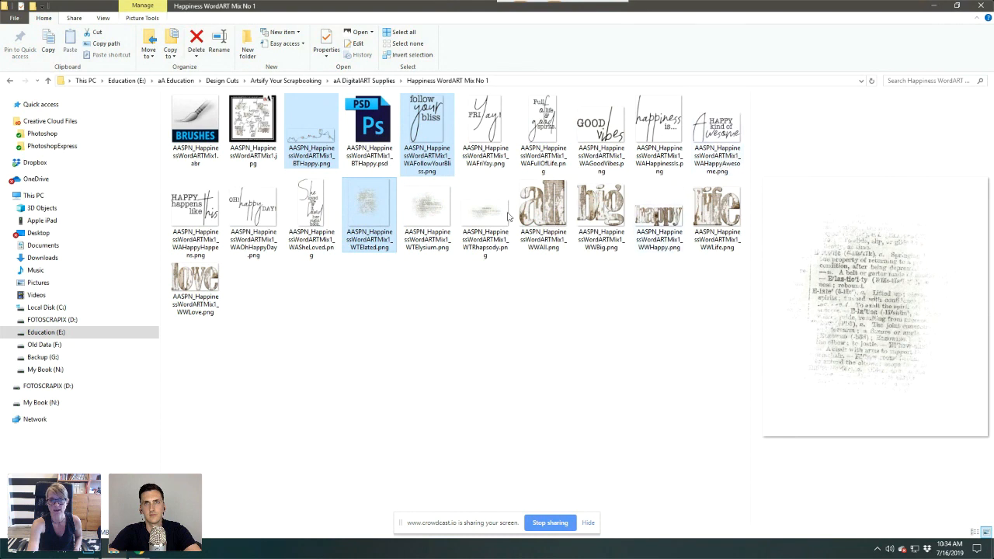
left_click(206, 288, "ctrl")
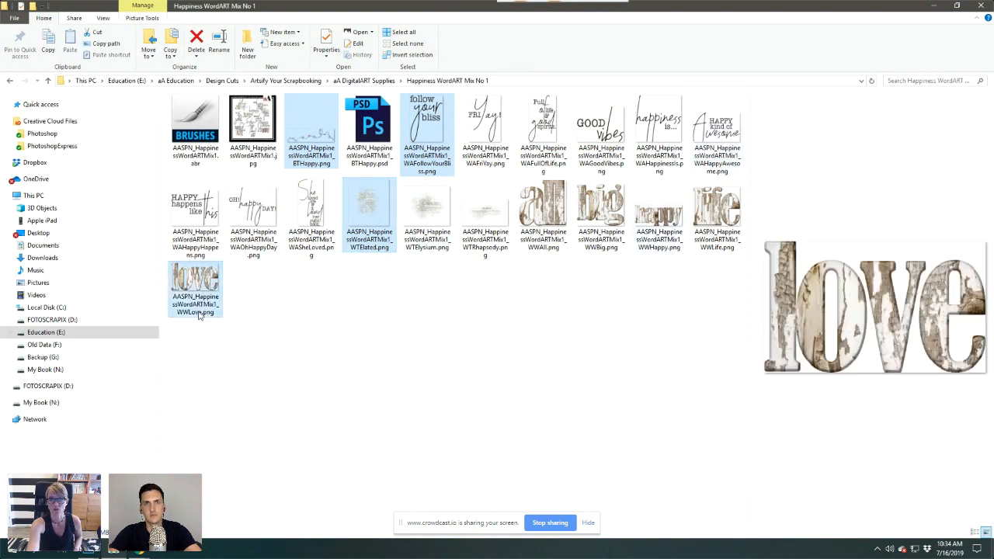
left_click_drag(202, 287, 379, 260)
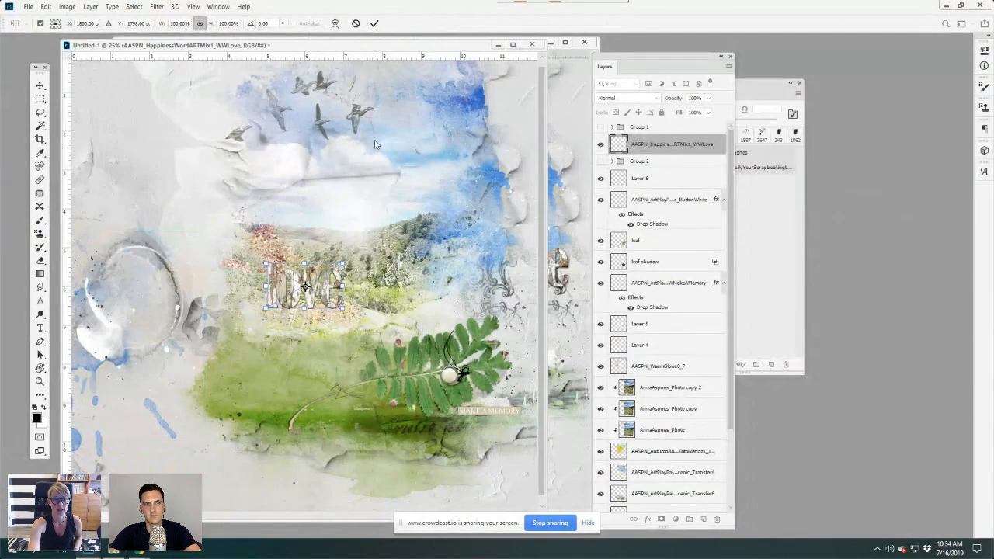
left_click(375, 25)
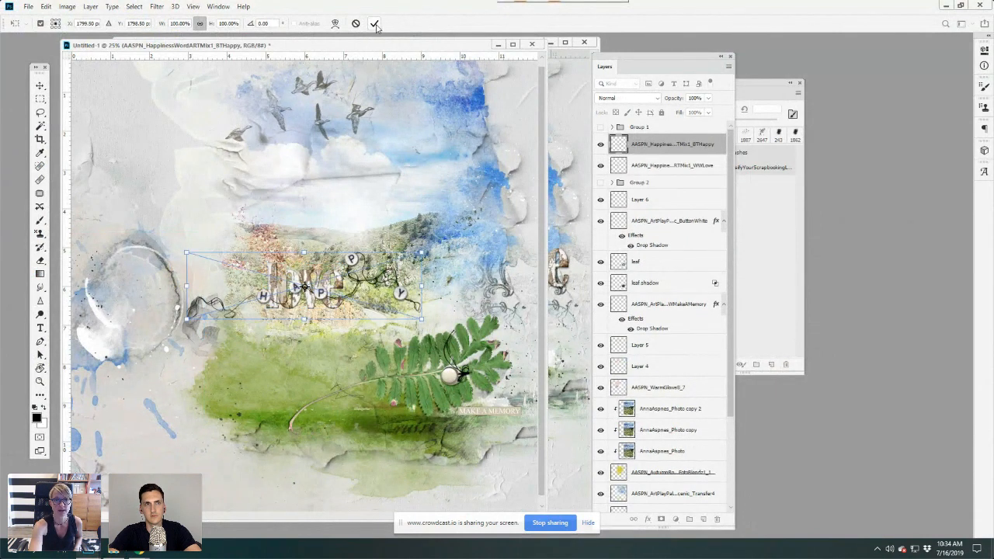
left_click(374, 25)
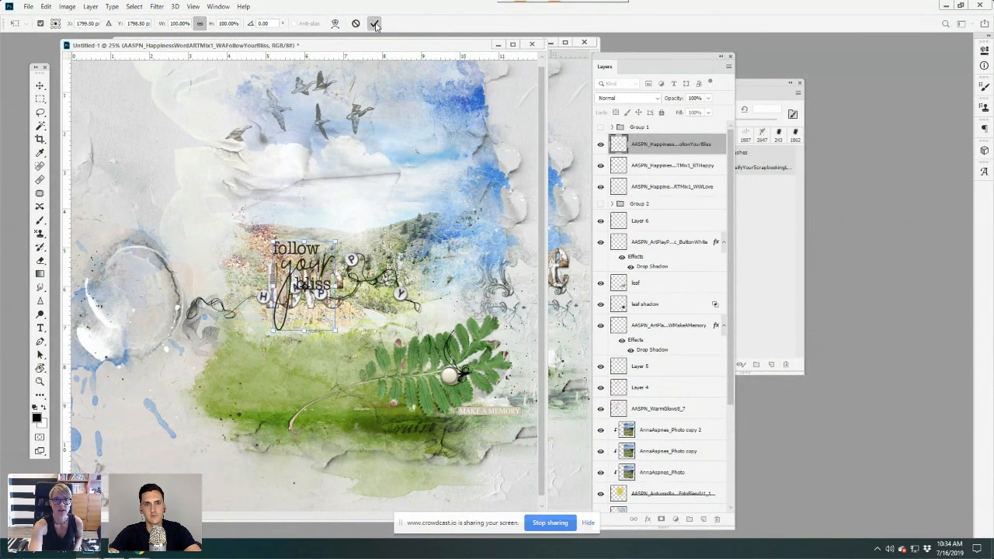
key("Return")
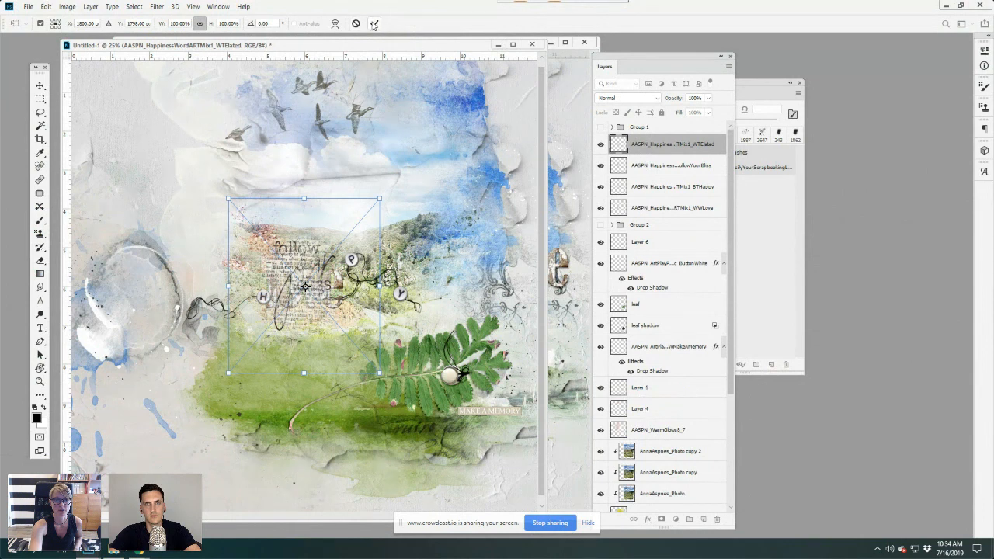
left_click(374, 24)
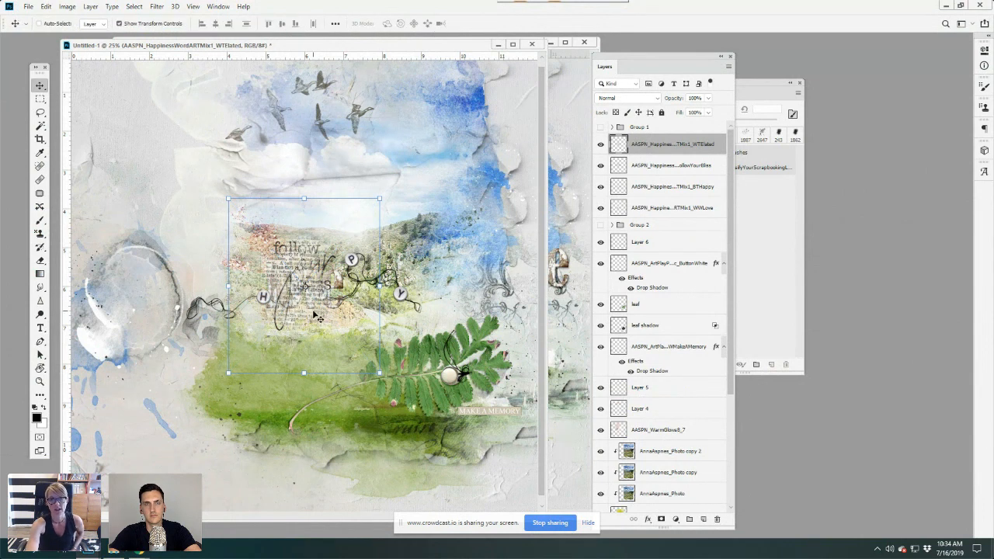
Step: Move the WTElated text transfer over the photo's right edge and try other blend modes, keeping Normal
left_click_drag(315, 256, 451, 270)
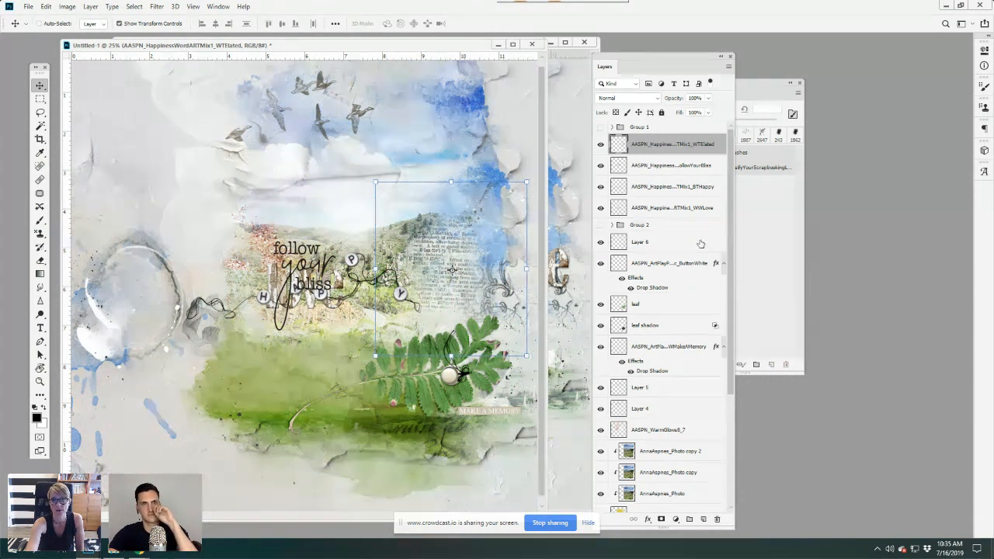
left_click(655, 99)
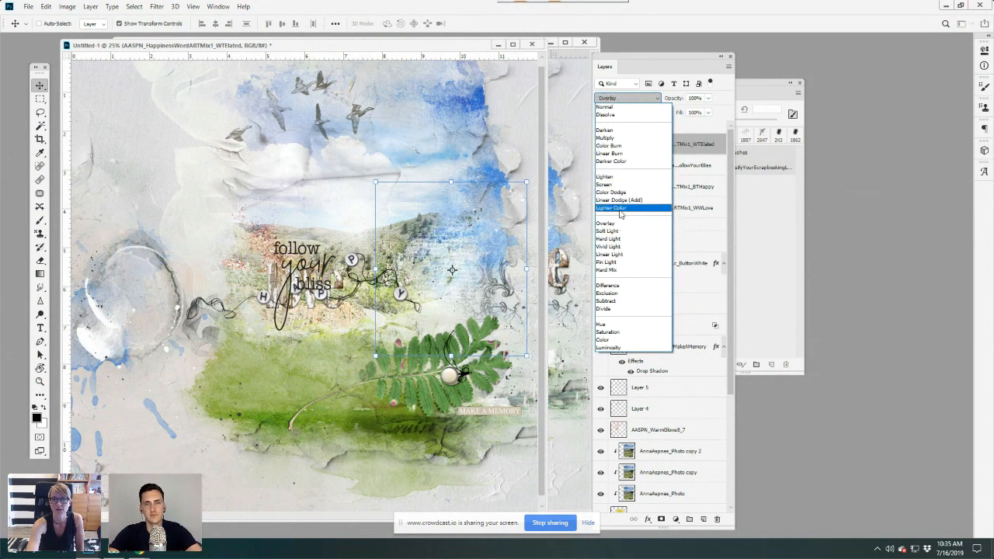
left_click(699, 136)
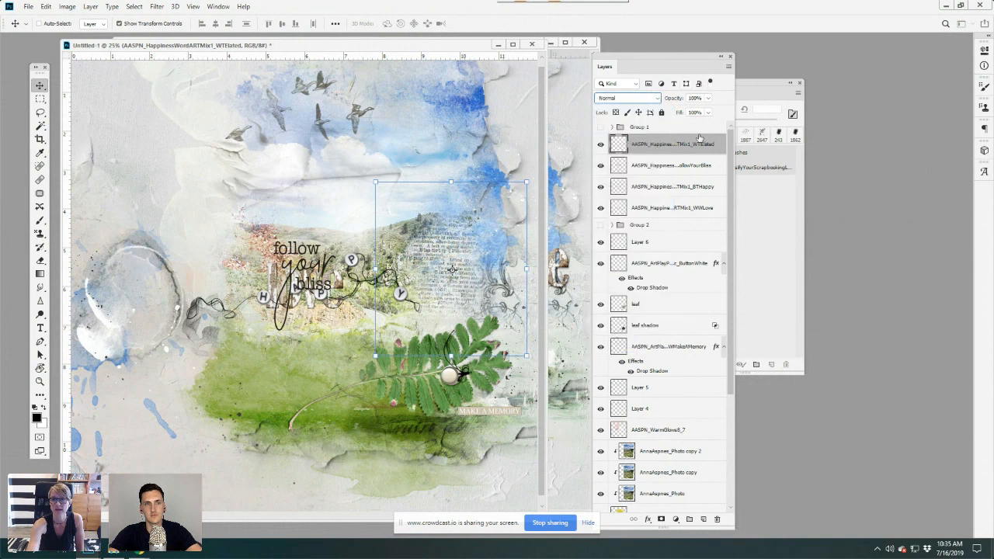
Step: Bring the WAFollowYourBliss layer above WTElated and move the phrase over the text transfer at the photo's right edge
left_click(632, 167)
left_click_drag(624, 143, 624, 138)
left_click_drag(309, 265, 461, 248)
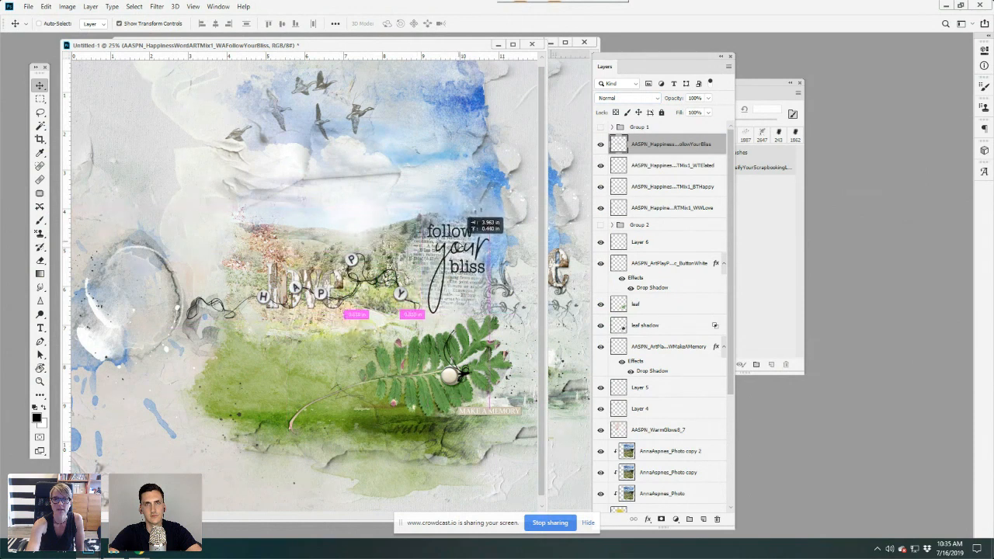
Step: Move the HAPPY thread onto the leaf and the wooden love word under the bliss phrase, bringing WWLove above the other word art
left_click(626, 186)
left_click_drag(364, 247, 435, 350)
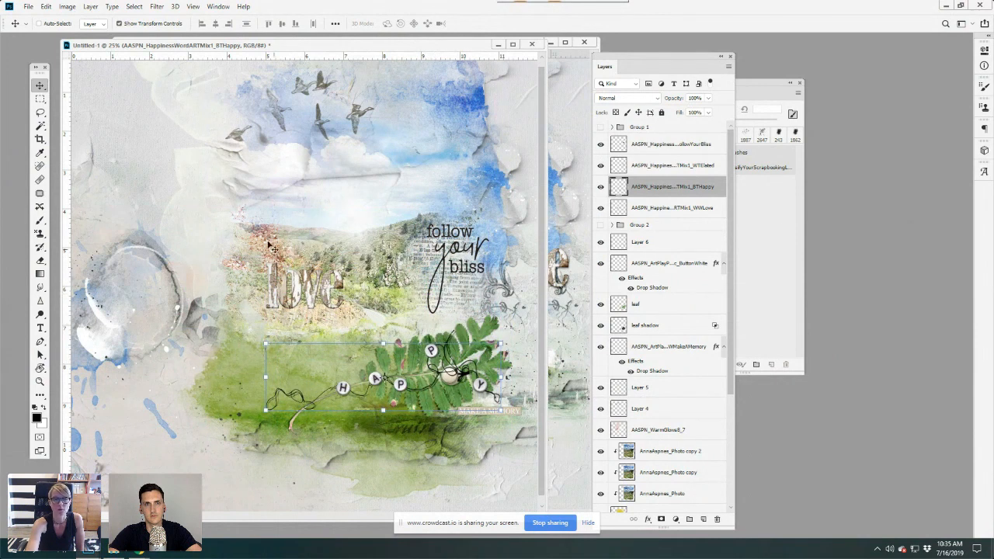
left_click_drag(303, 297, 451, 296)
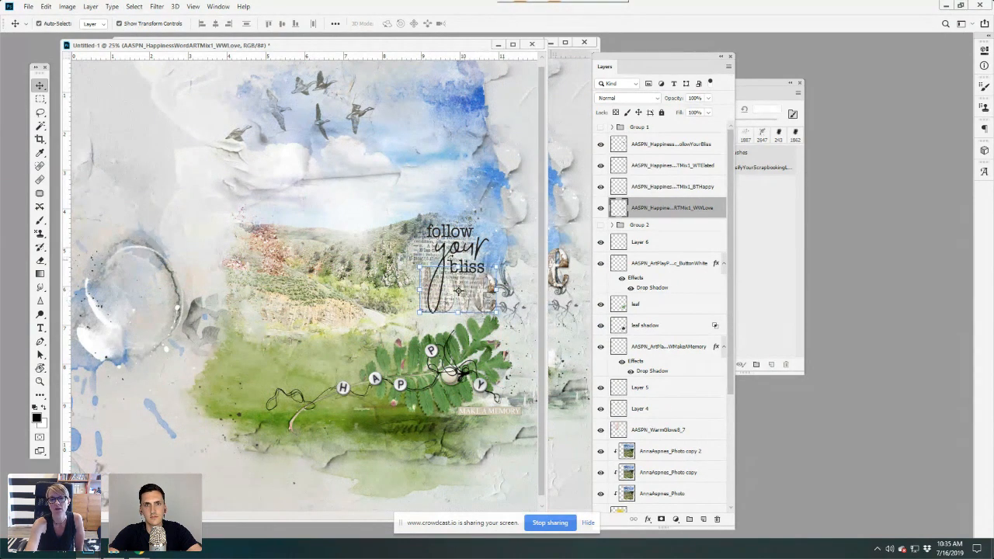
left_click_drag(627, 211, 624, 140)
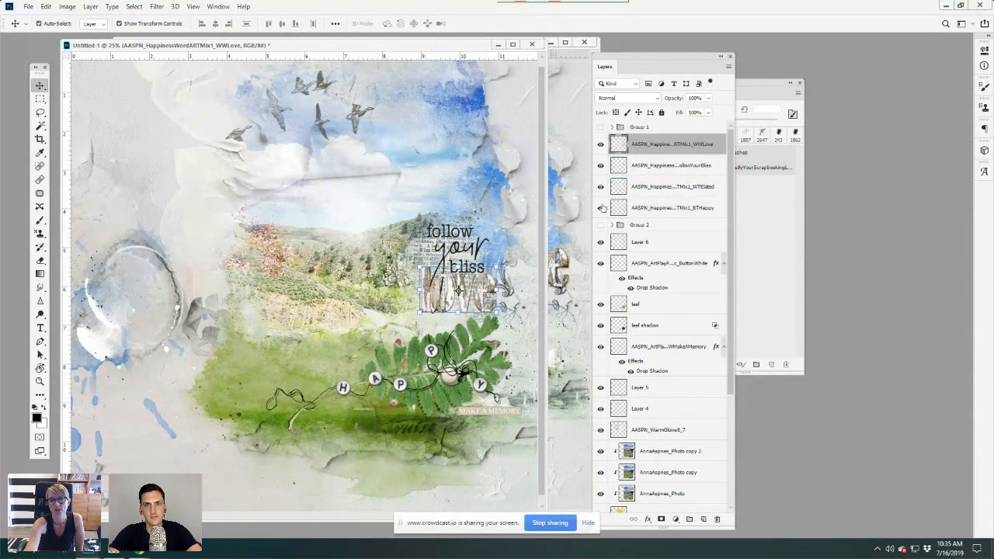
Step: Fine-tune the positions of the love word, the follow your bliss phrase and the text transfer into an overlapping cluster above the leaf
left_click_drag(467, 298, 449, 307)
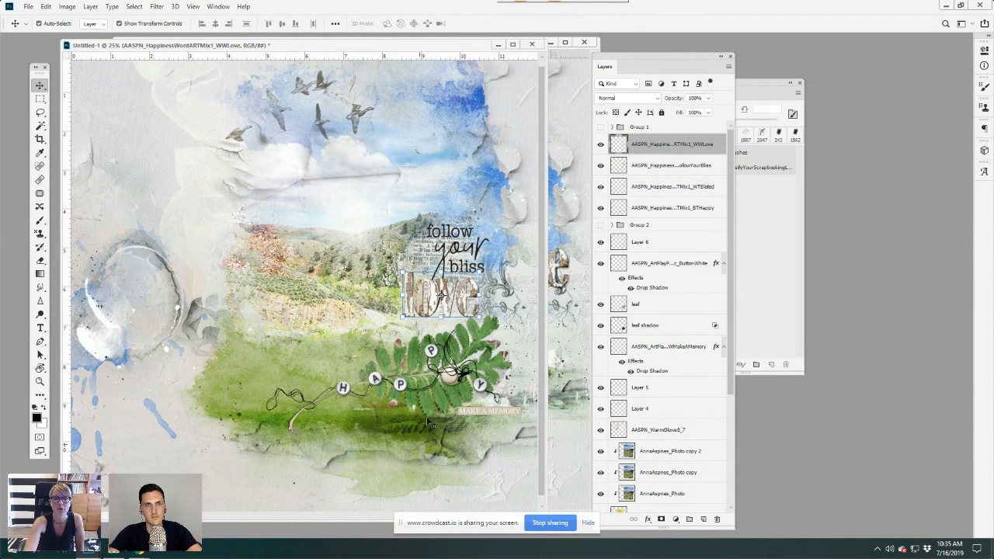
left_click_drag(463, 303, 470, 309)
left_click(480, 254)
left_click_drag(480, 254, 458, 260)
left_click(477, 261)
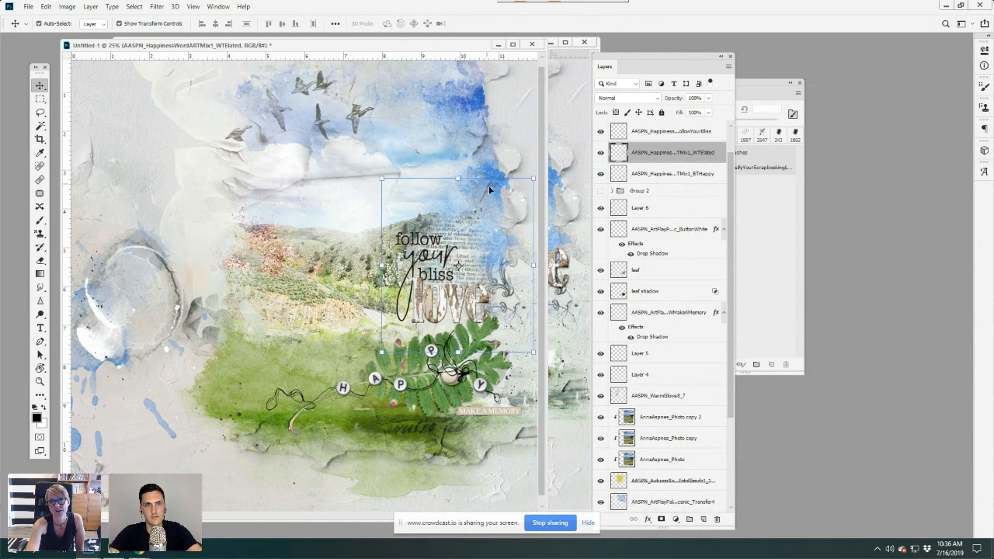
mouse_move(497, 198)
left_mouse_down()
mouse_move(492, 209)
mouse_move(502, 205)
left_mouse_up()
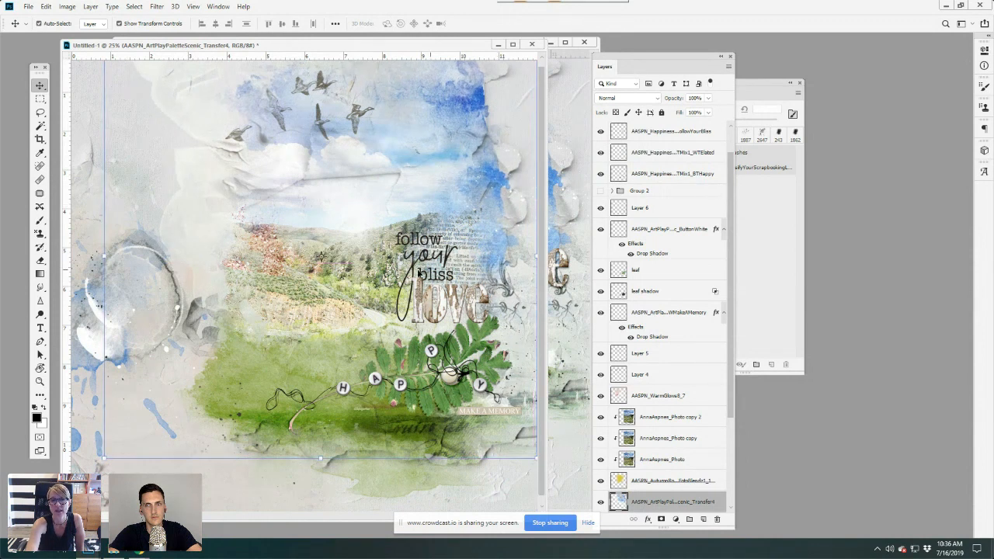
Step: Add a Linear Burn drop shadow to the WWLove layer with distance 5 px and size 9 px
left_click(462, 312)
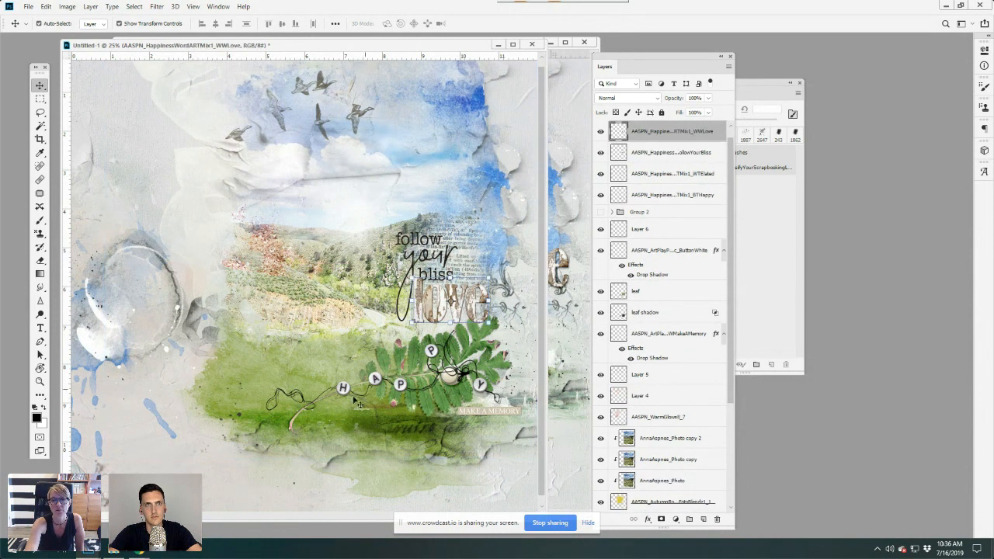
left_click(90, 6)
mouse_move(116, 109)
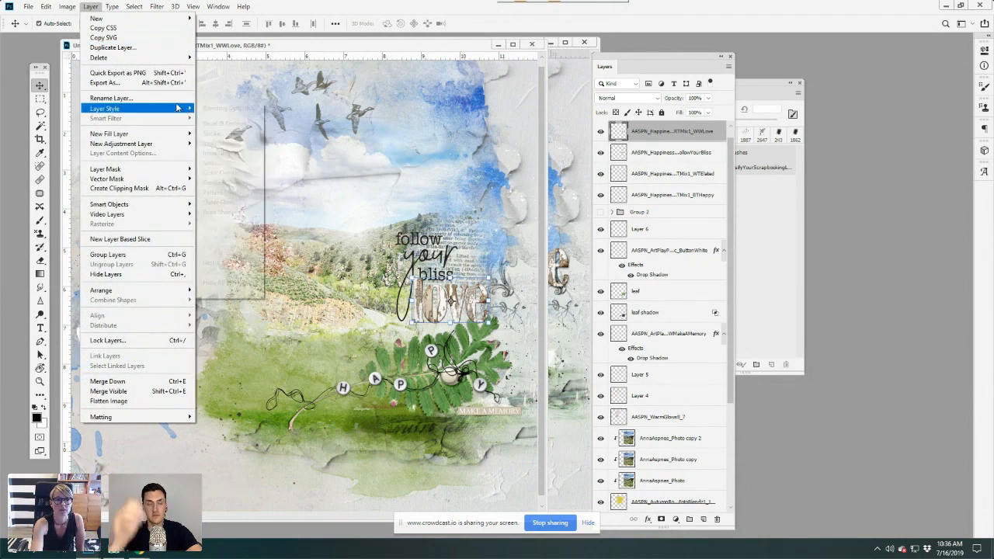
mouse_move(175, 109)
left_click(220, 203)
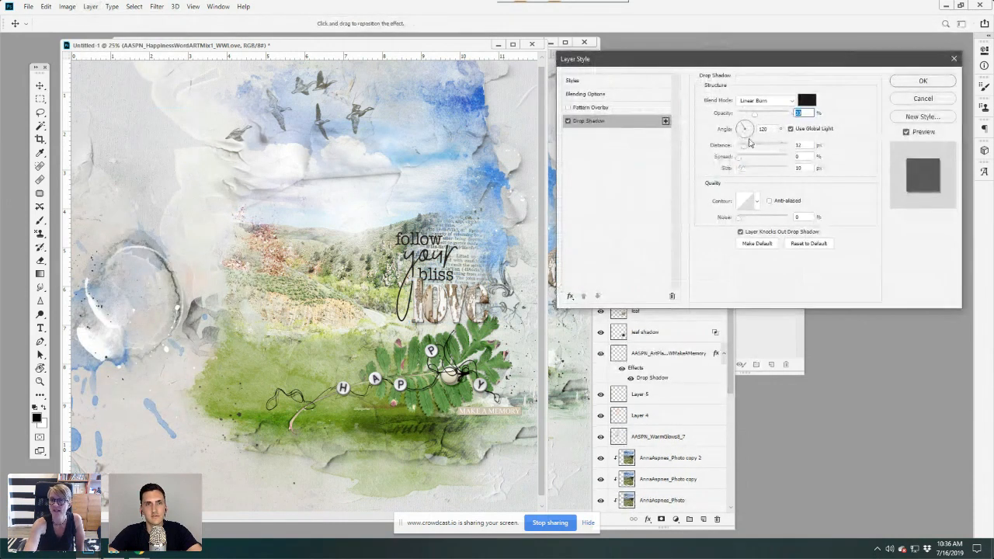
left_click_drag(744, 146, 740, 168)
left_click_drag(761, 115, 765, 117)
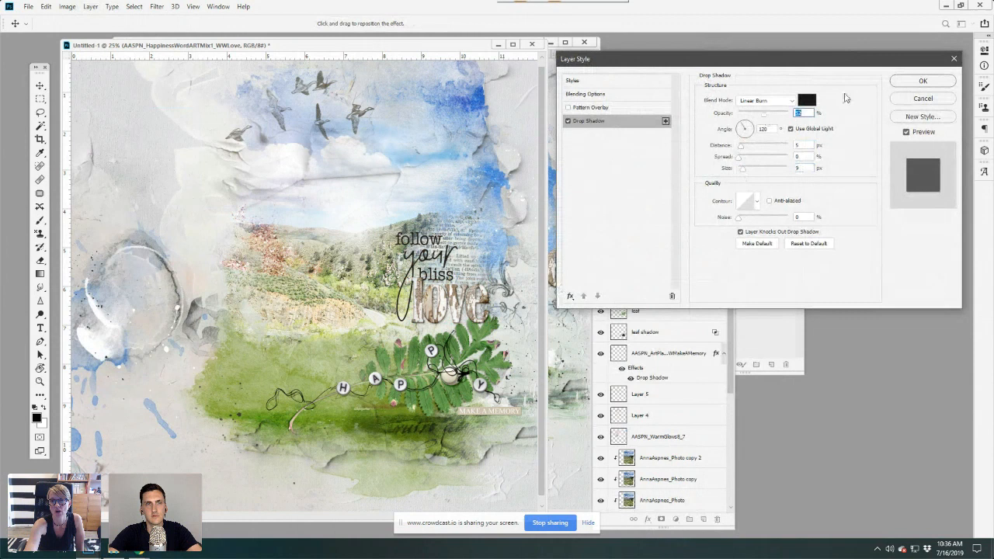
left_click(922, 81)
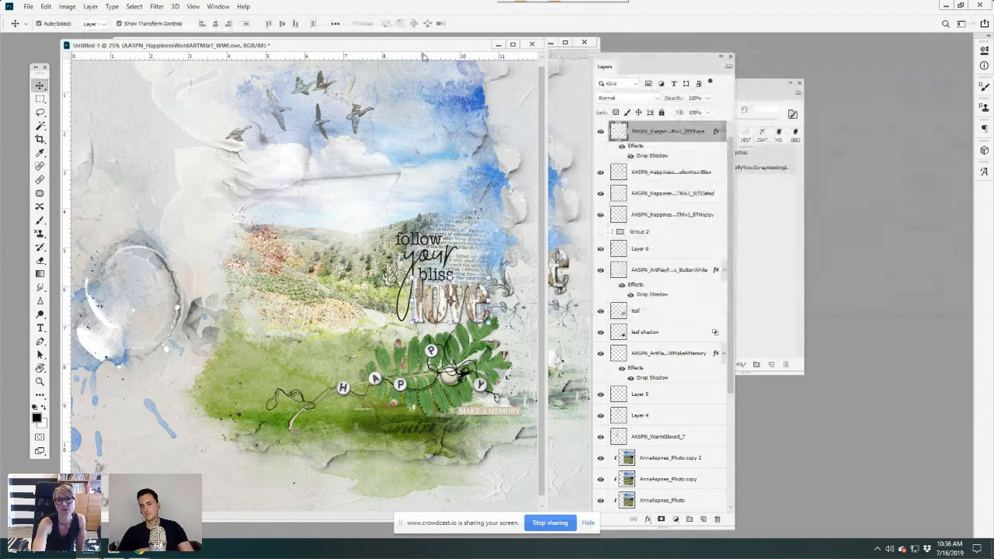
Step: Create a paragraph text box across the left part of the landscape photo and fill it with placeholder letters
left_click_drag(443, 47, 462, 45)
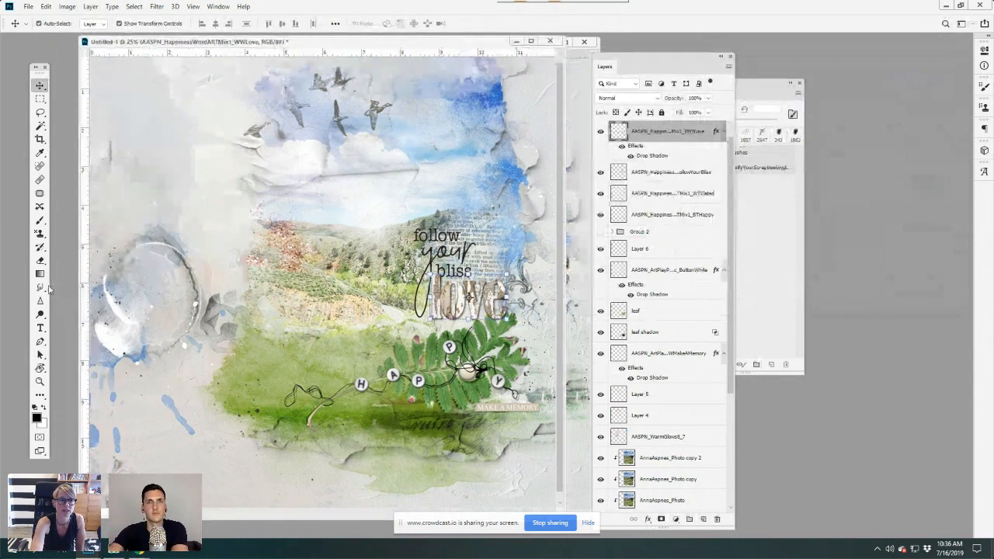
left_click(40, 327)
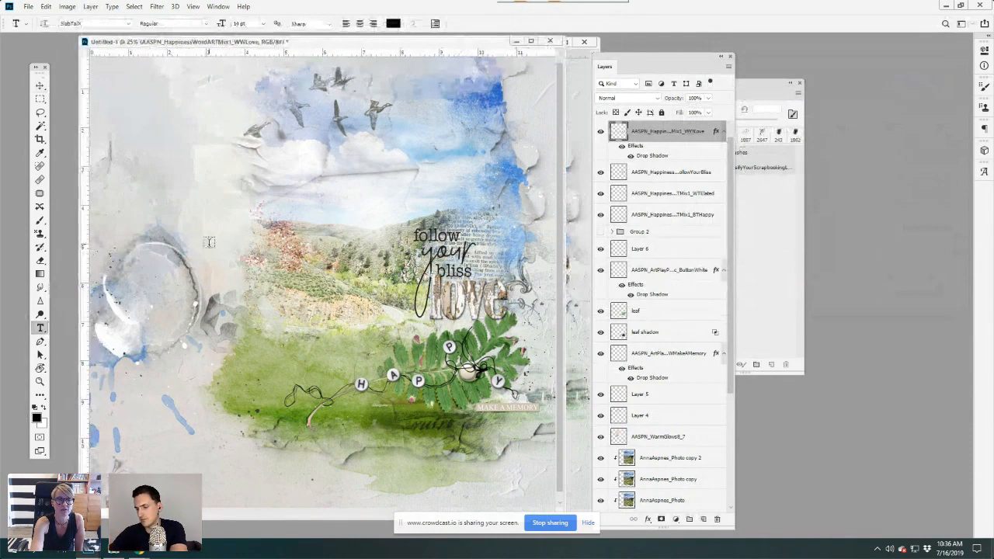
left_click_drag(209, 243, 339, 324)
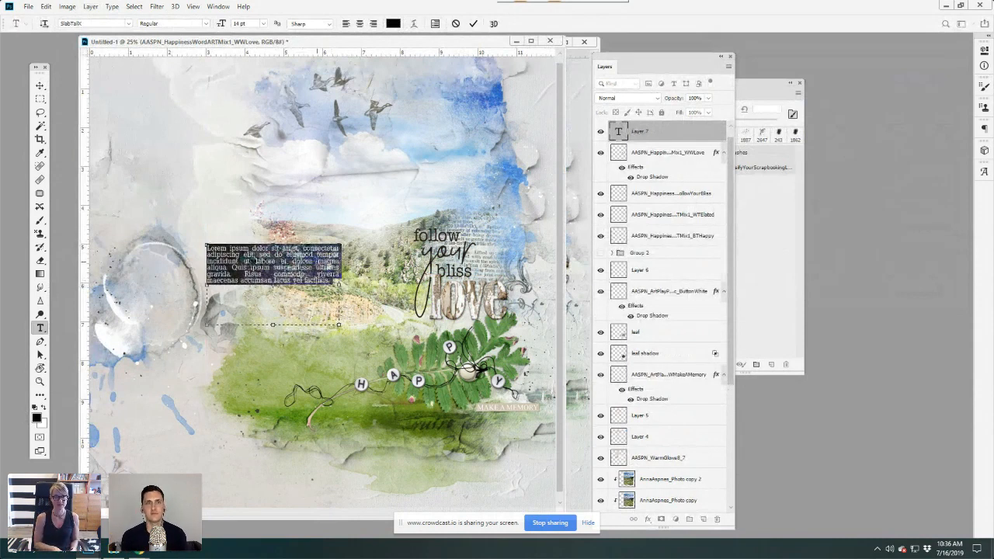
left_click(329, 266)
type("jfgklfhjgfhjglkfgjfgjotgptg")
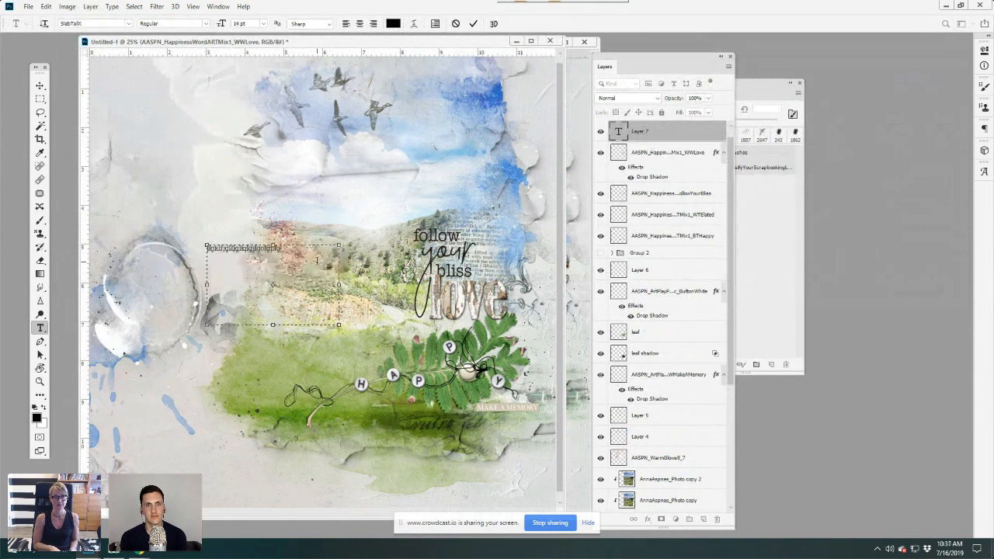
type("pfokyvnvnv")
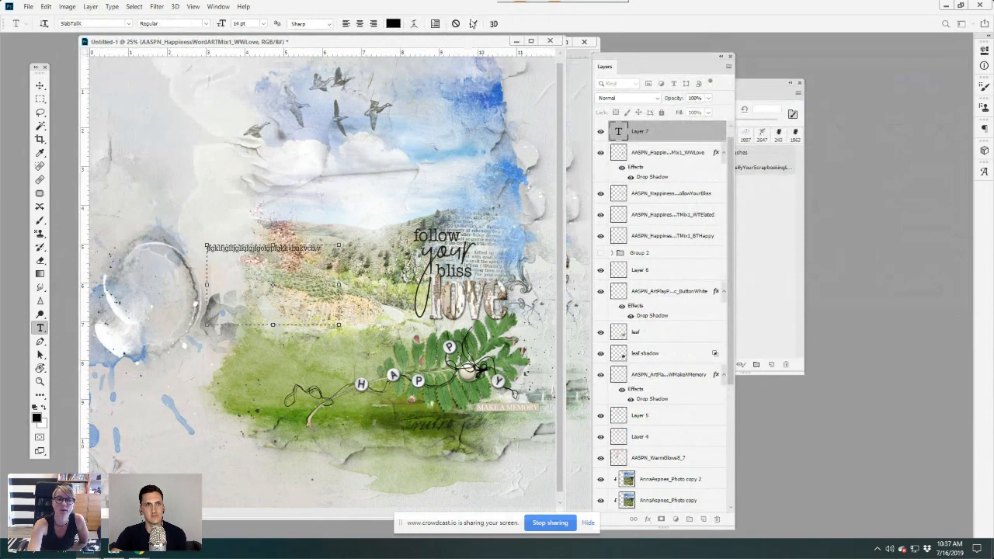
left_click(472, 23)
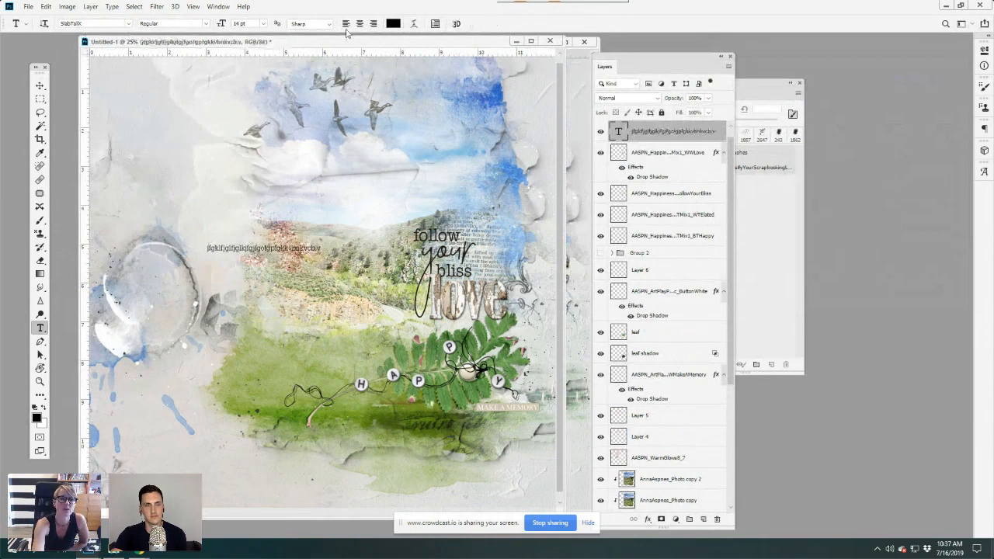
Step: Set the placeholder text to Cantabel Book at 12 pt and move it onto the green area left of the leaf
left_click(128, 24)
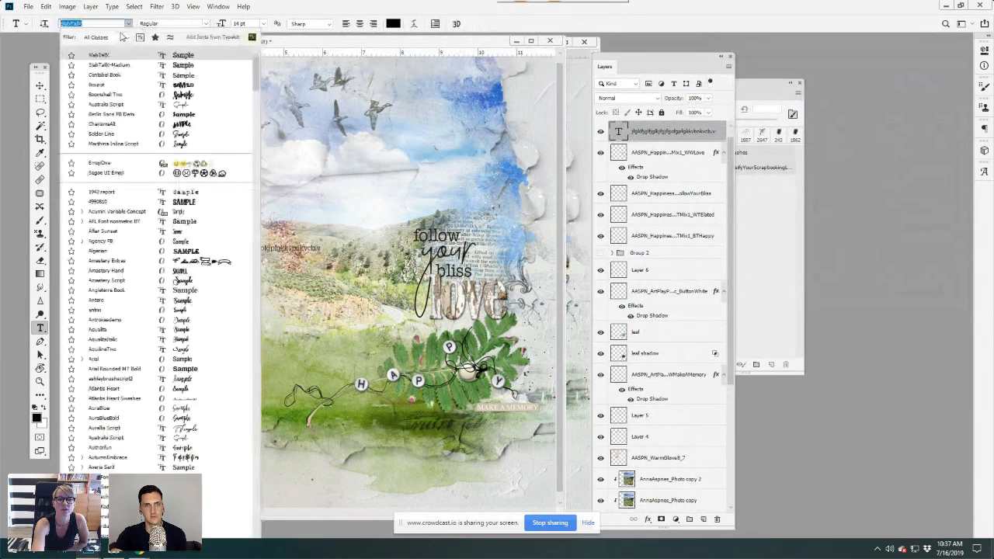
key("Escape")
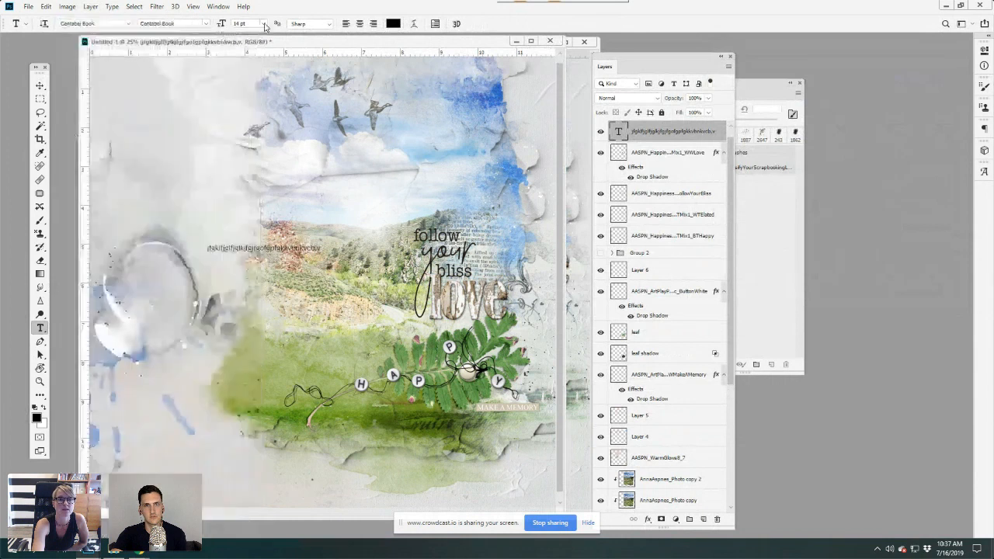
left_click(264, 23)
left_click(247, 85)
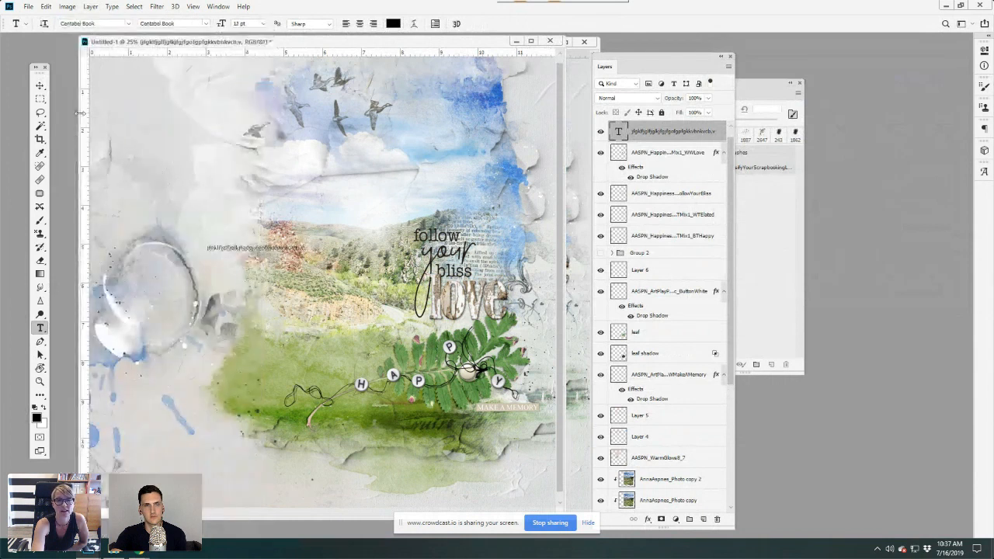
left_click(41, 87)
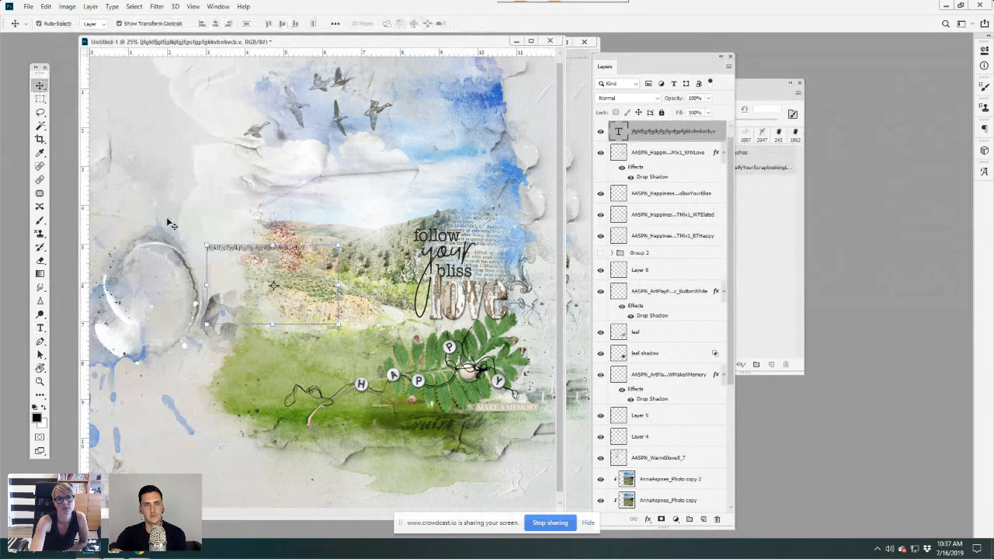
left_click_drag(249, 247, 292, 347)
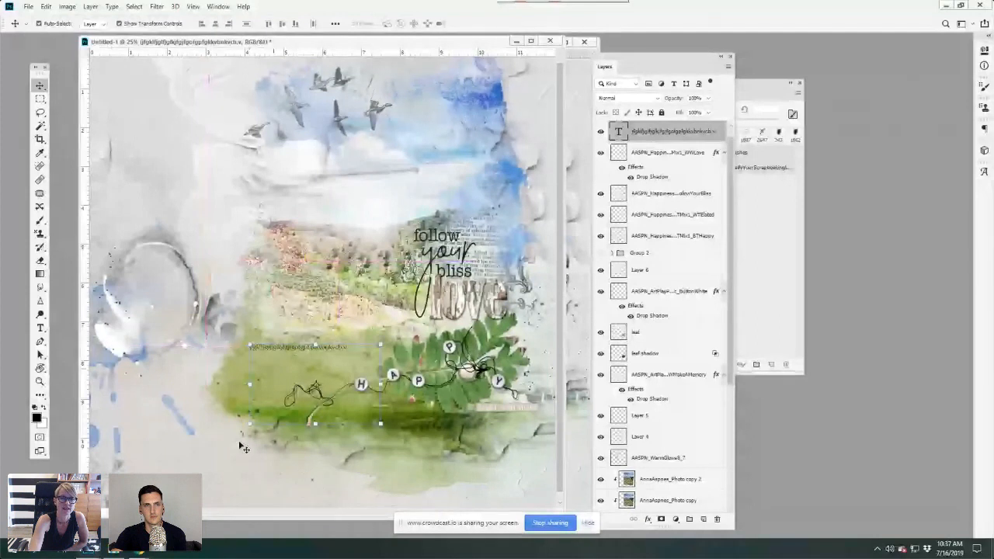
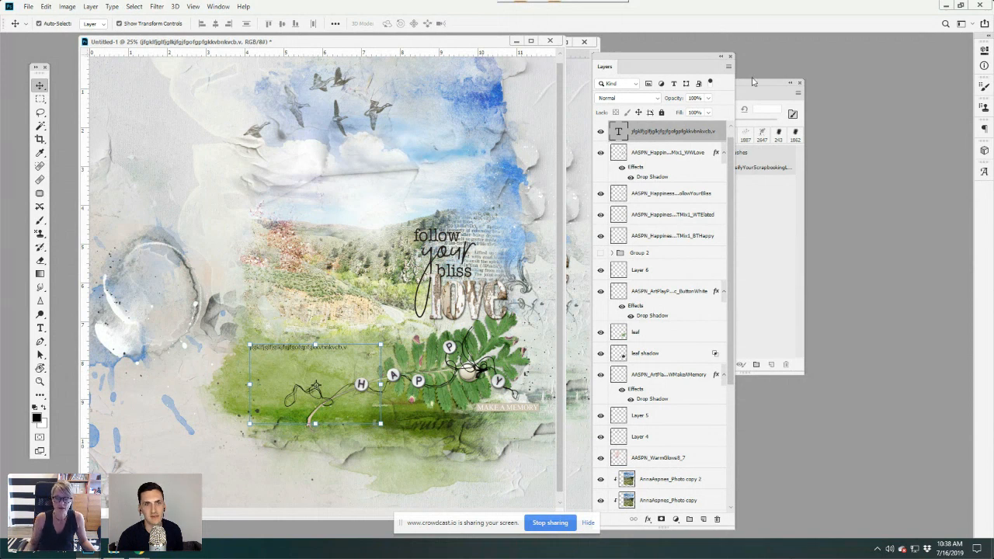
left_click(551, 523)
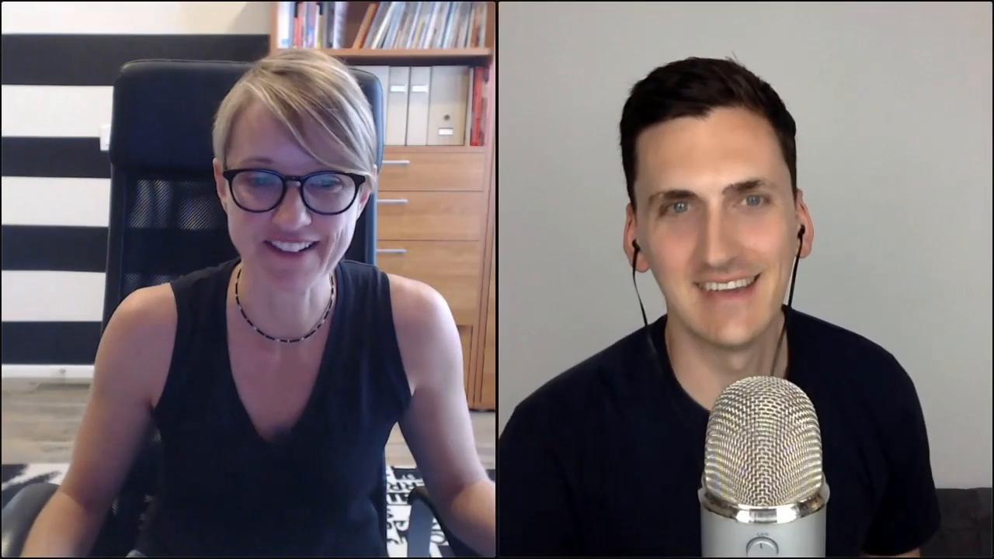